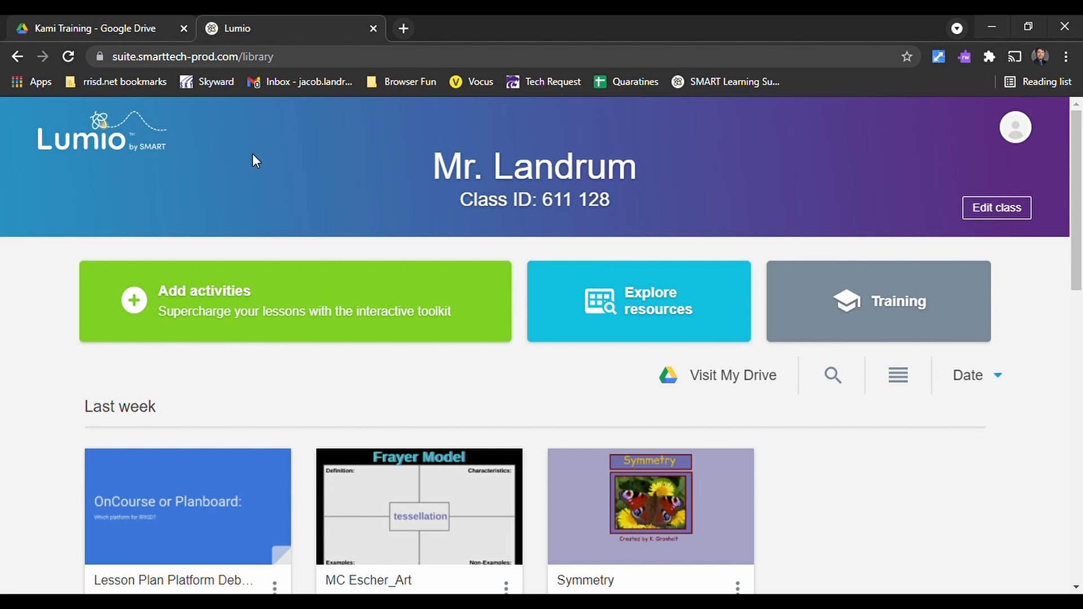
- Switch to Google Drive and open the Kami Kickstart! slides from the Kami Training folder with Lumio by SMART
{"action": "mouse_move", "coordinate": [583, 488]}
{"action": "left_click", "coordinate": [35, 26]}
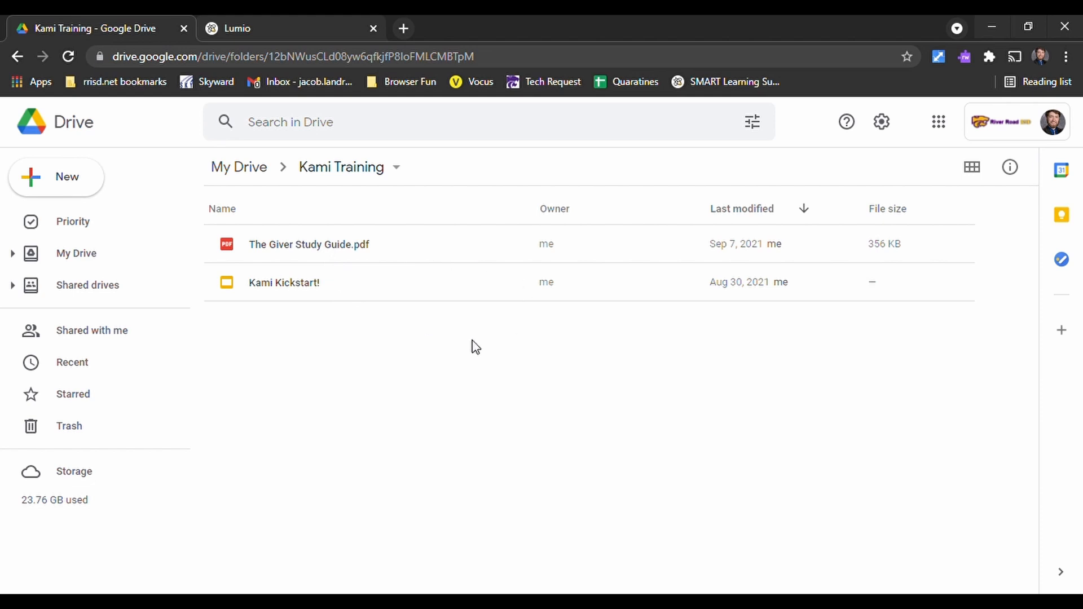
{"action": "right_click", "coordinate": [360, 295]}
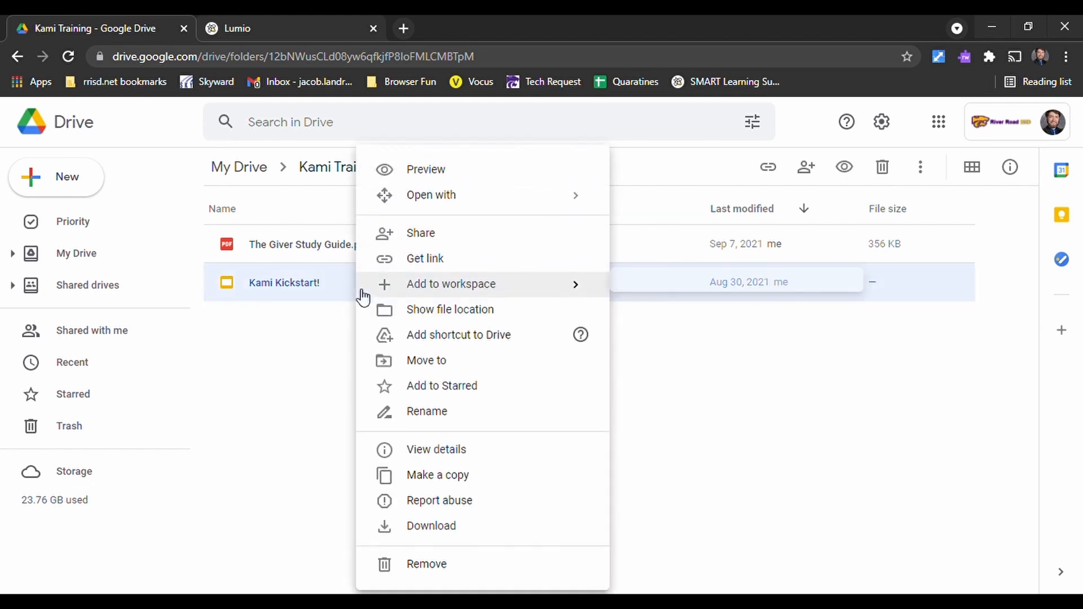
{"action": "mouse_move", "coordinate": [527, 205]}
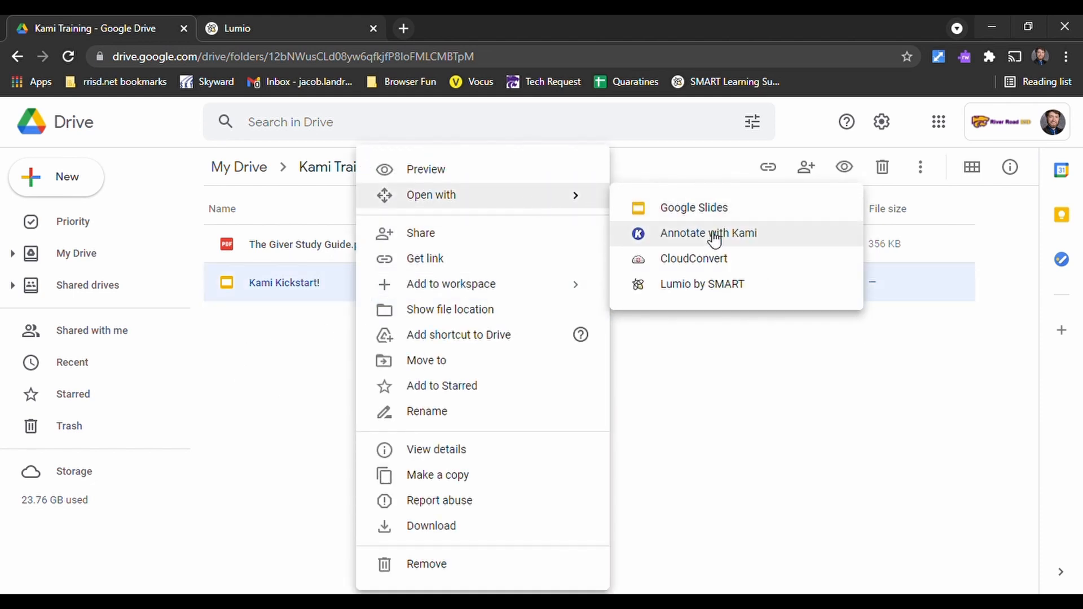
{"action": "left_click", "coordinate": [741, 289]}
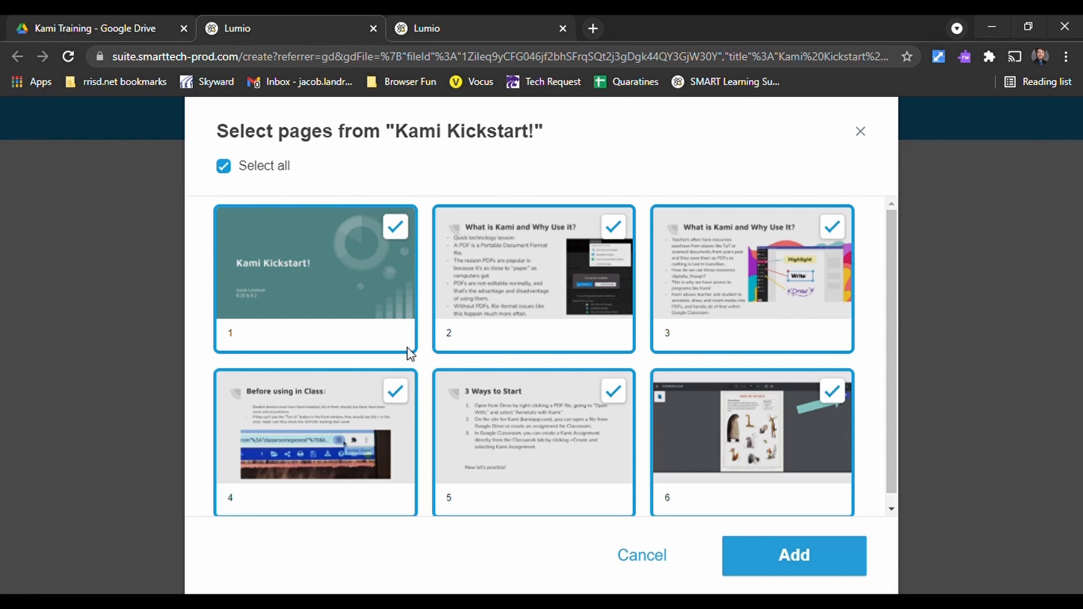
- Deselect and reselect pages 1 and 6 of Kami Kickstart!, and add all six pages to the lesson
{"action": "scroll", "coordinate": [733, 295], "scroll_direction": "down", "scroll_amount": 1}
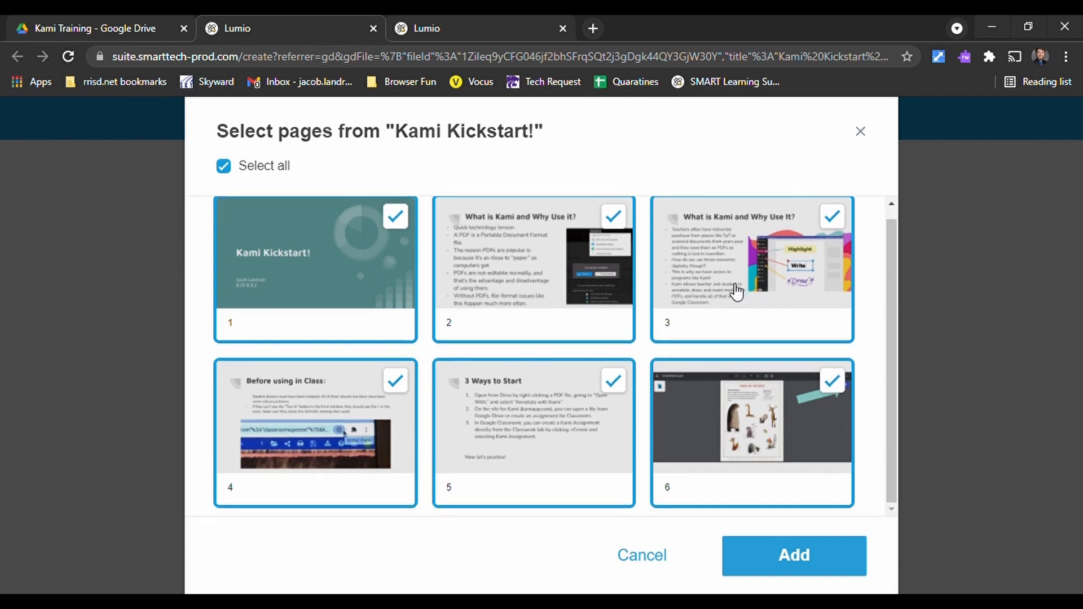
{"action": "scroll", "coordinate": [671, 389], "scroll_direction": "up", "scroll_amount": 1}
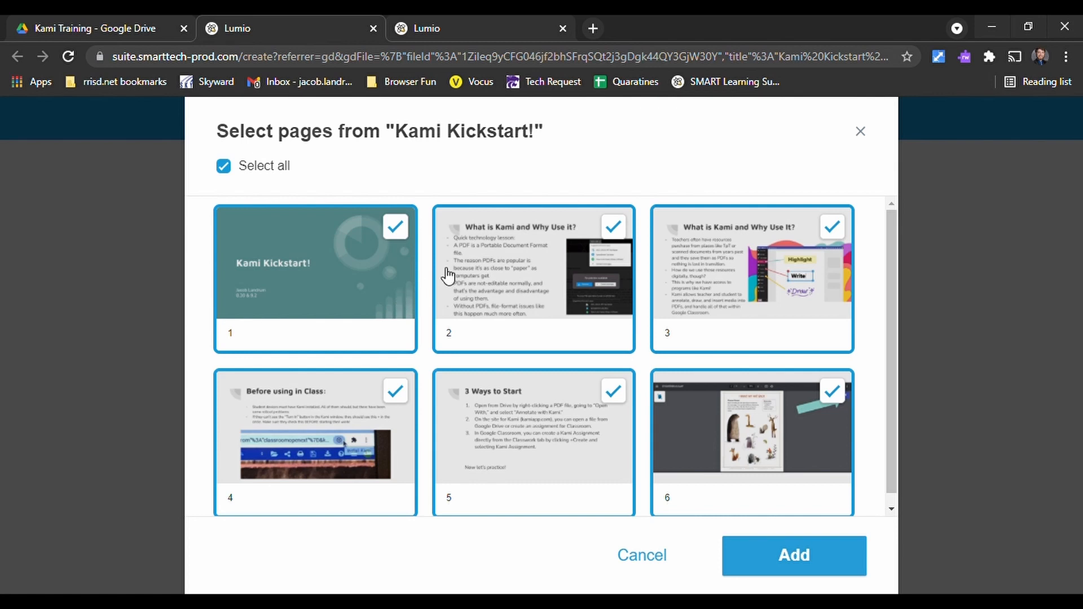
{"action": "scroll", "coordinate": [514, 263], "scroll_direction": "down", "scroll_amount": 1}
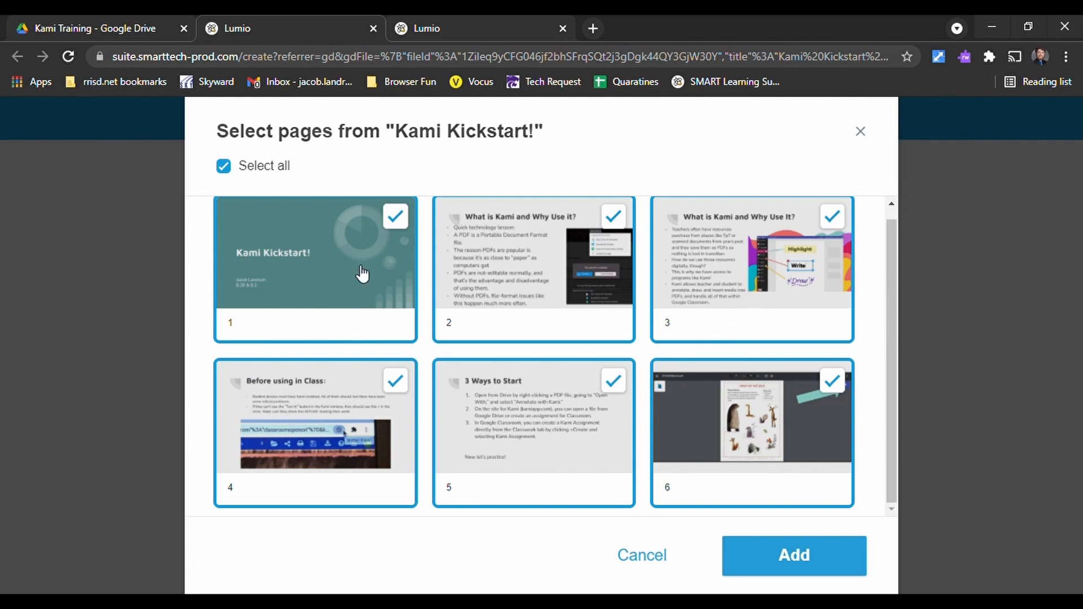
{"action": "left_click", "coordinate": [756, 396]}
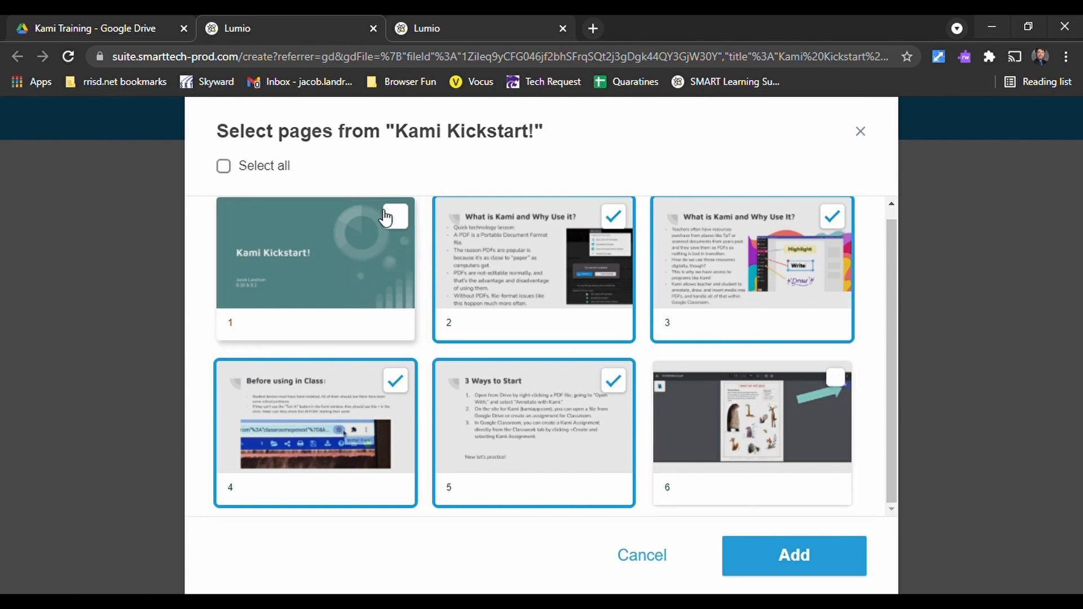
{"action": "left_click", "coordinate": [849, 384]}
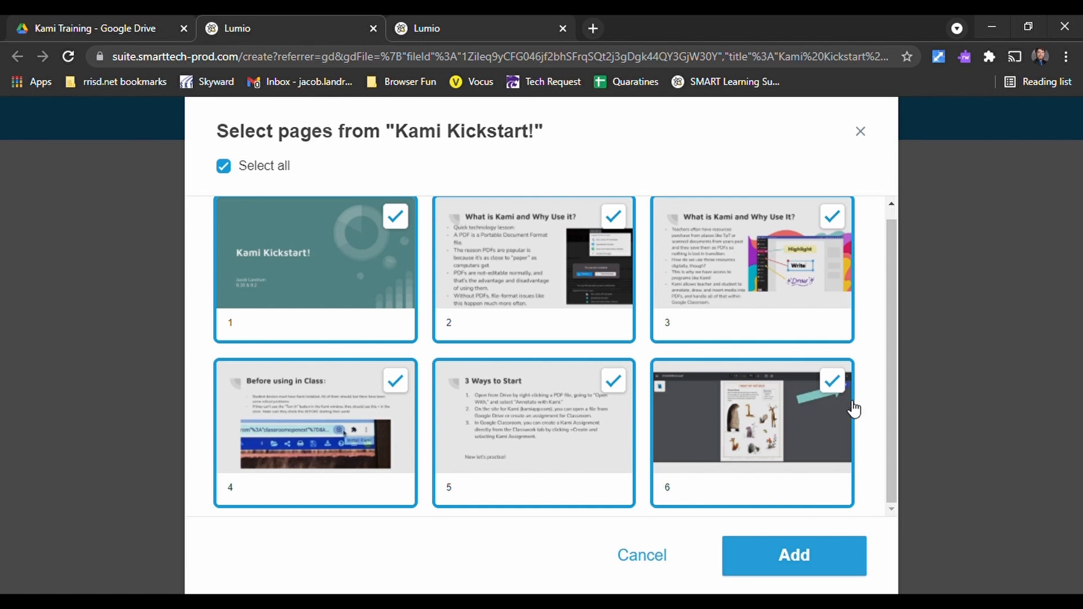
{"action": "left_click", "coordinate": [823, 563]}
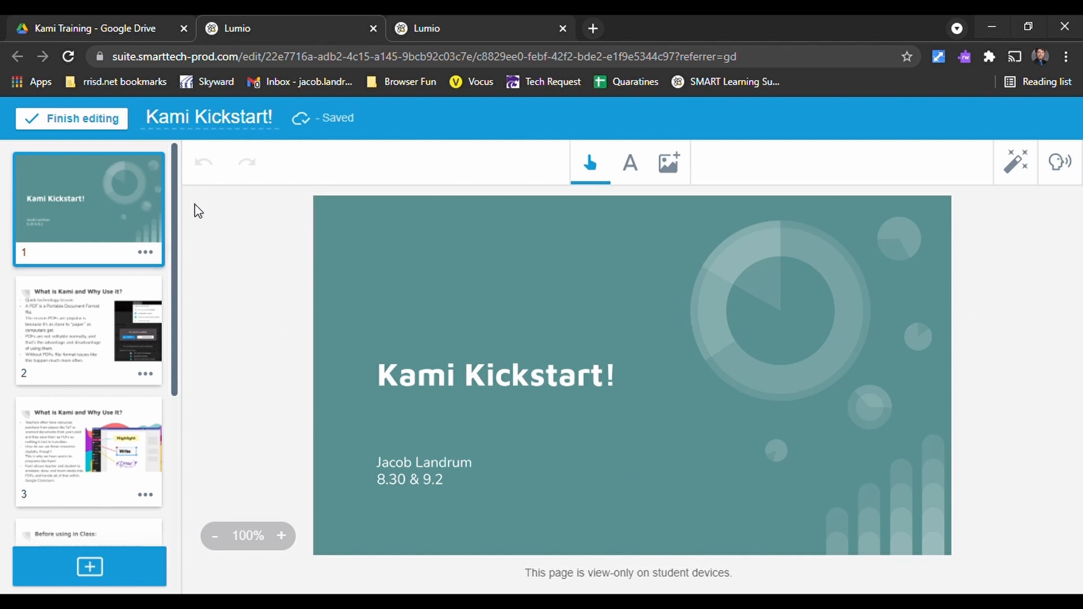
- Return to Google Drive, expand My Drive, and open the Lumio folder
{"action": "left_click", "coordinate": [72, 27]}
{"action": "left_click", "coordinate": [12, 253]}
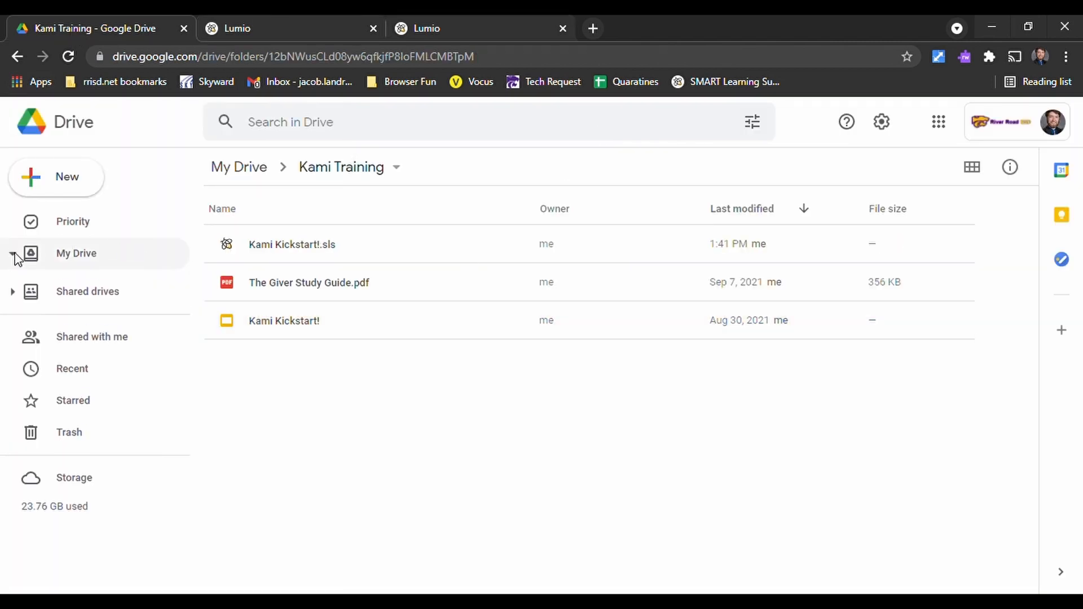
{"action": "scroll", "coordinate": [137, 384], "scroll_direction": "down", "scroll_amount": 4}
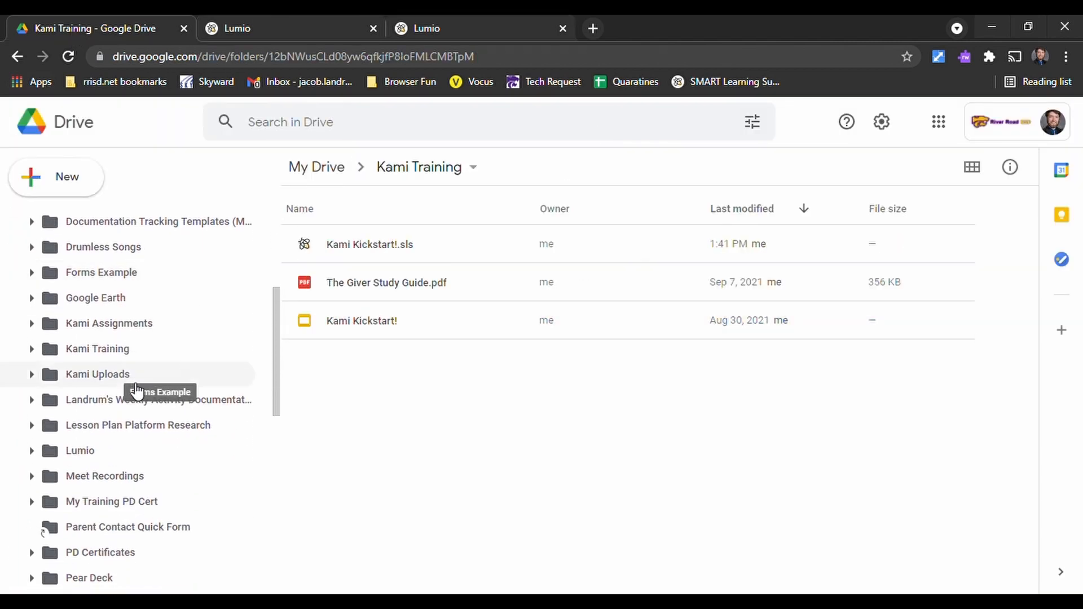
{"action": "left_click", "coordinate": [89, 457]}
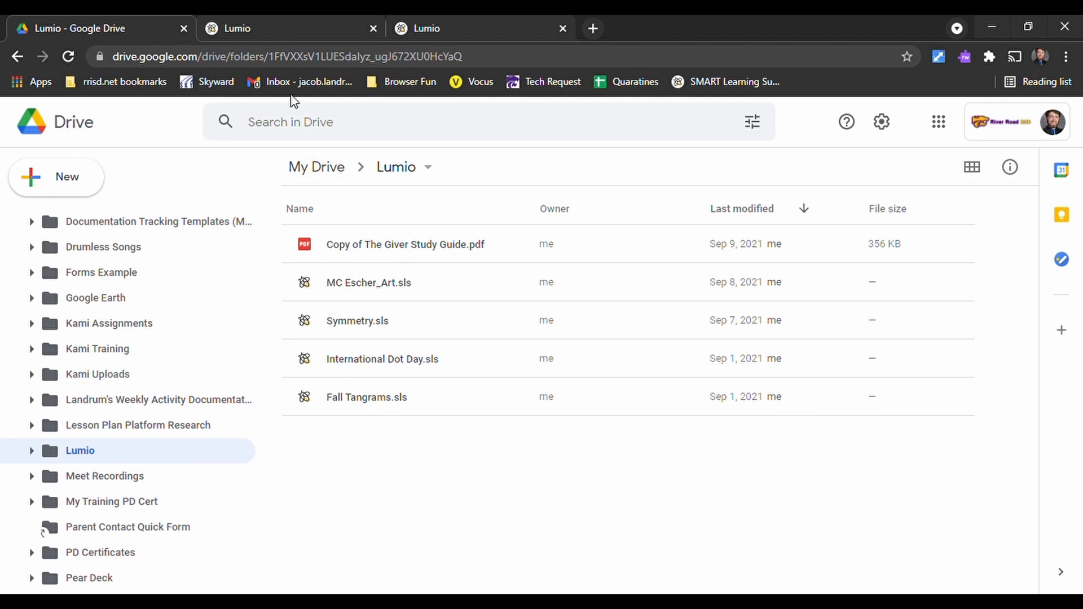
- Check the Lumio lesson, and in Drive's Lumio folder view which apps can open Copy of The Giver Study Guide.pdf
{"action": "left_click", "coordinate": [259, 22]}
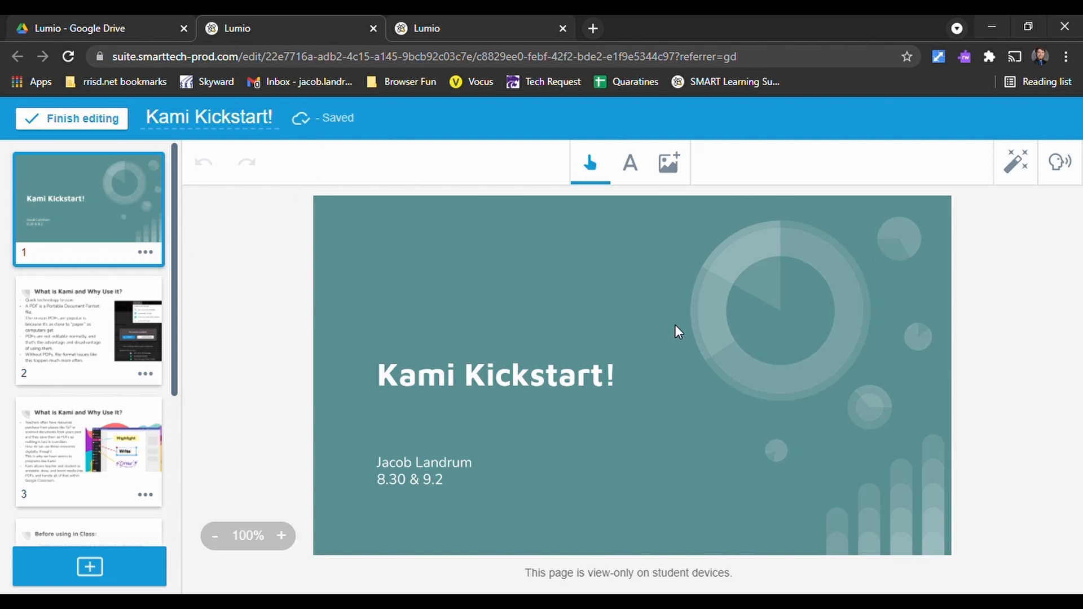
{"action": "left_click", "coordinate": [54, 31]}
{"action": "right_click", "coordinate": [401, 261]}
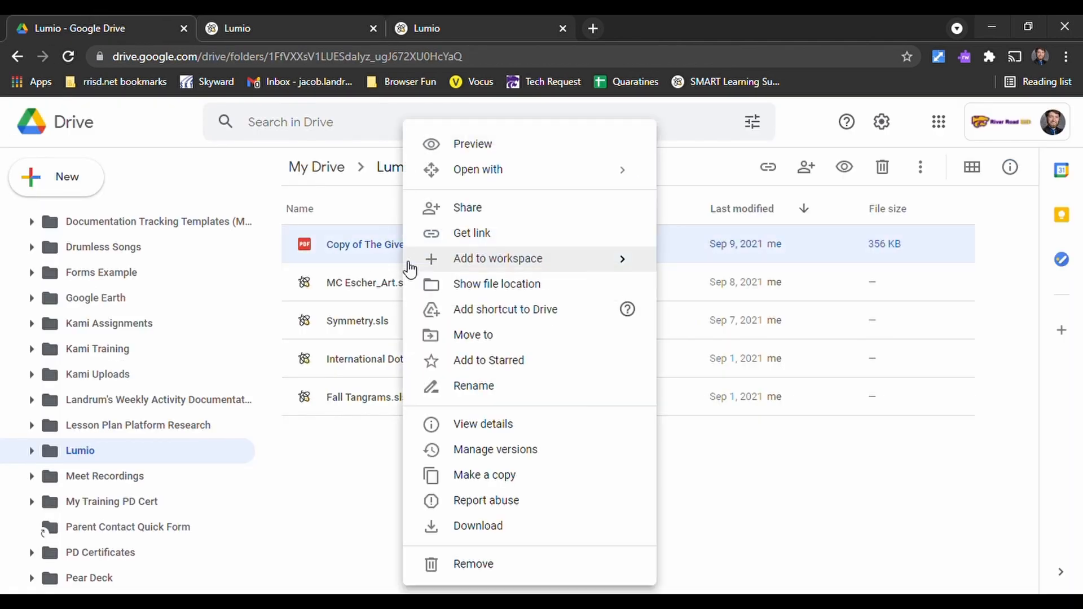
{"action": "mouse_move", "coordinate": [588, 178]}
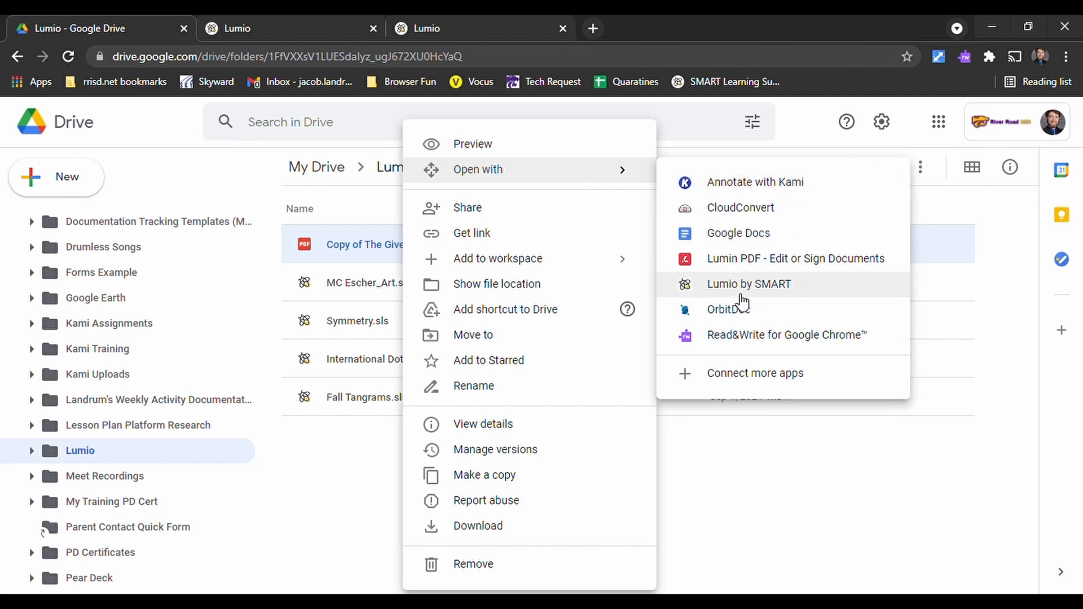
- From the Lumio library, browse the Google Drive folders available for resource import, and close the import without choosing a file
{"action": "left_click", "coordinate": [445, 15]}
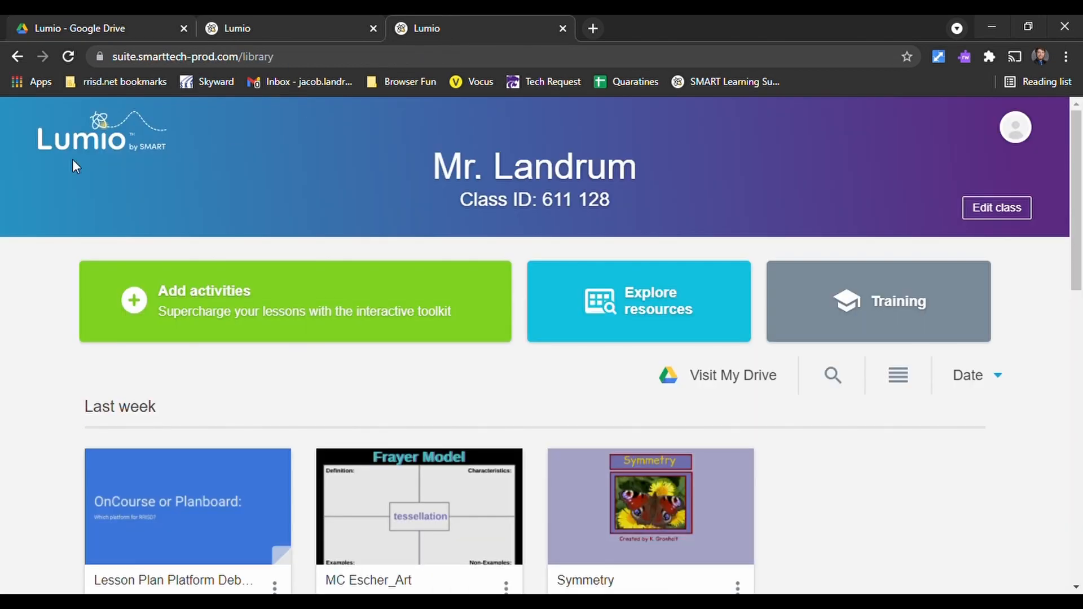
{"action": "scroll", "coordinate": [553, 353], "scroll_direction": "down", "scroll_amount": 1}
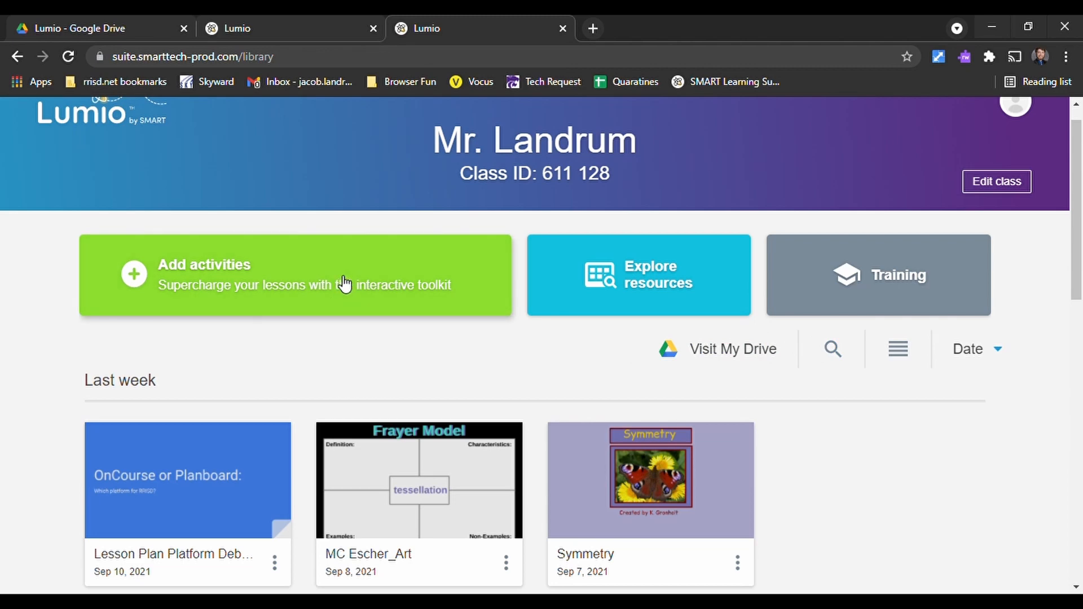
{"action": "left_click", "coordinate": [344, 284]}
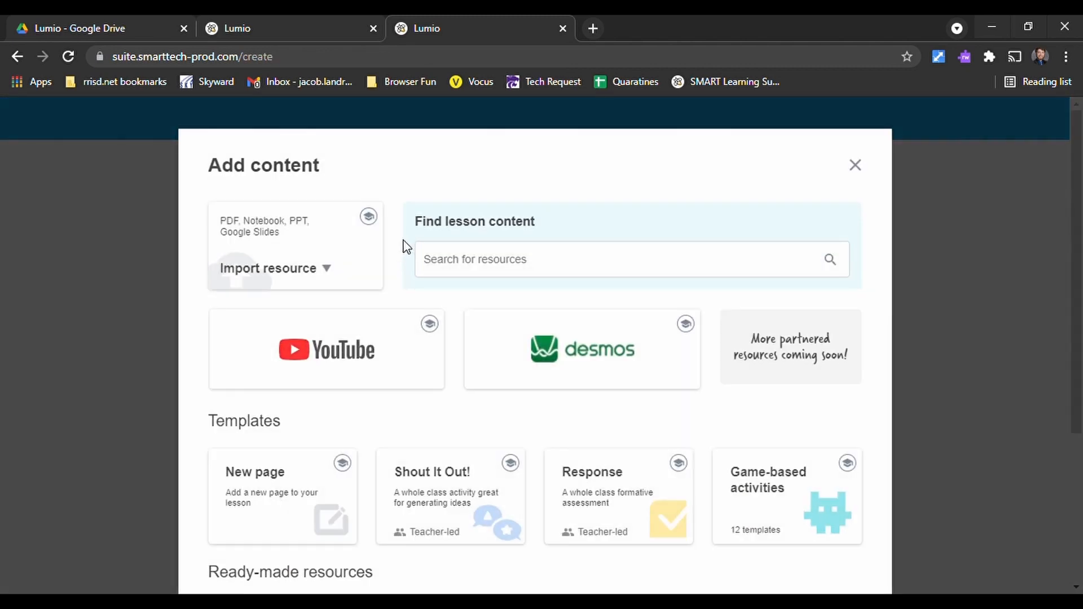
{"action": "scroll", "coordinate": [473, 327], "scroll_direction": "down", "scroll_amount": 1}
{"action": "left_click", "coordinate": [327, 212]}
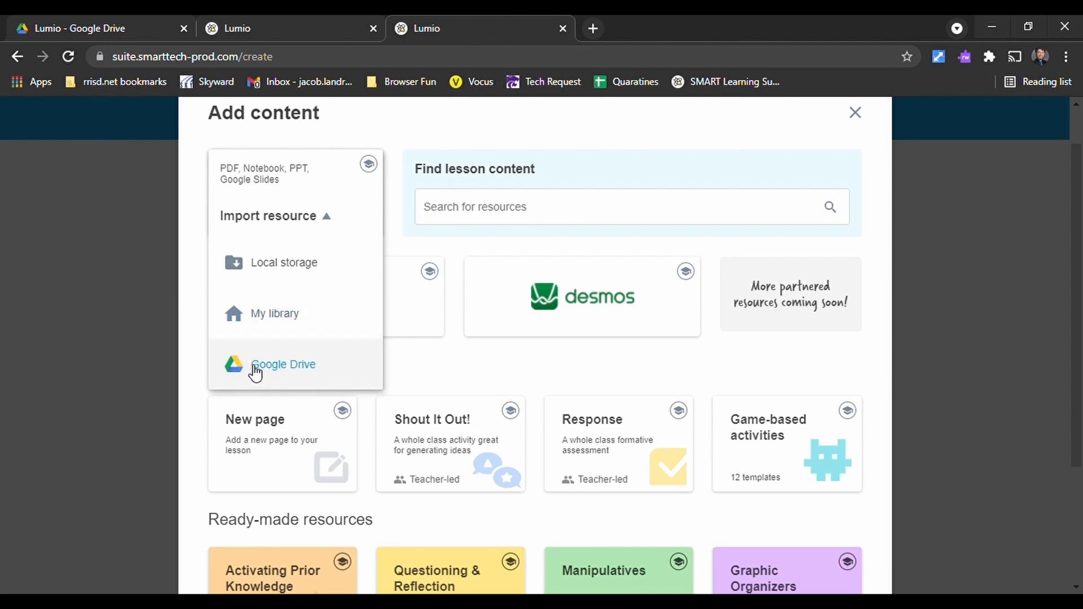
{"action": "left_click", "coordinate": [320, 369]}
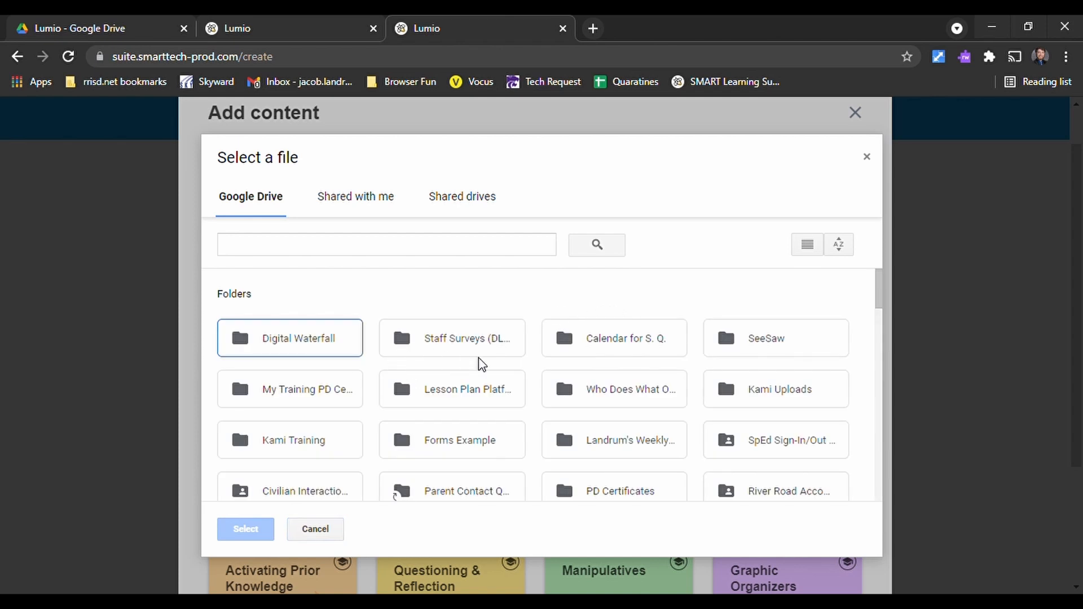
{"action": "scroll", "coordinate": [479, 363], "scroll_direction": "down", "scroll_amount": 3}
{"action": "scroll", "coordinate": [479, 363], "scroll_direction": "down", "scroll_amount": 3}
{"action": "scroll", "coordinate": [609, 353], "scroll_direction": "down", "scroll_amount": 3}
{"action": "scroll", "coordinate": [565, 352], "scroll_direction": "up", "scroll_amount": 6}
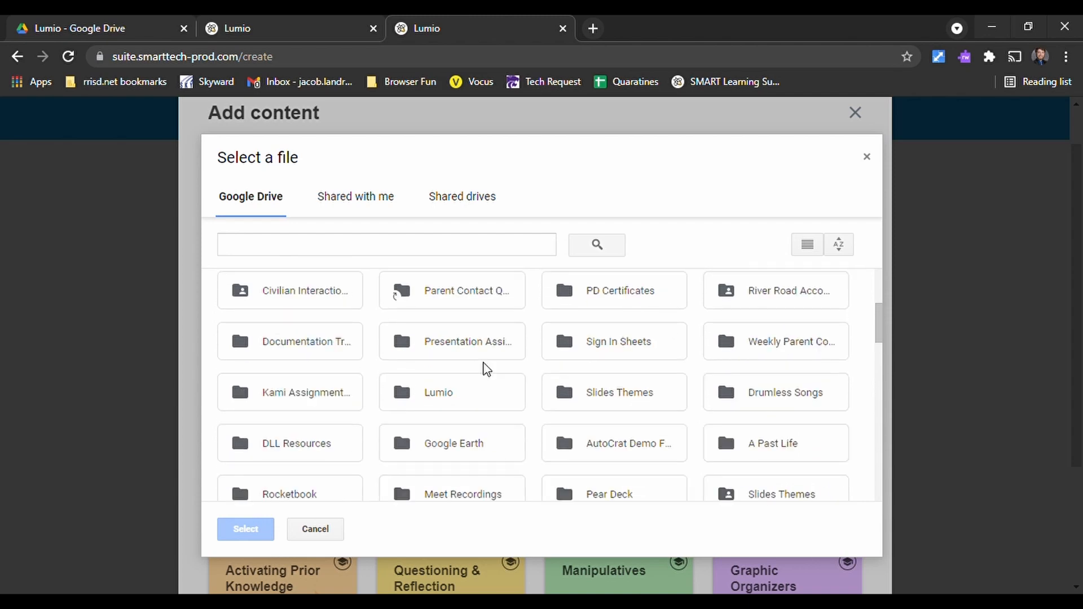
{"action": "left_click", "coordinate": [326, 533]}
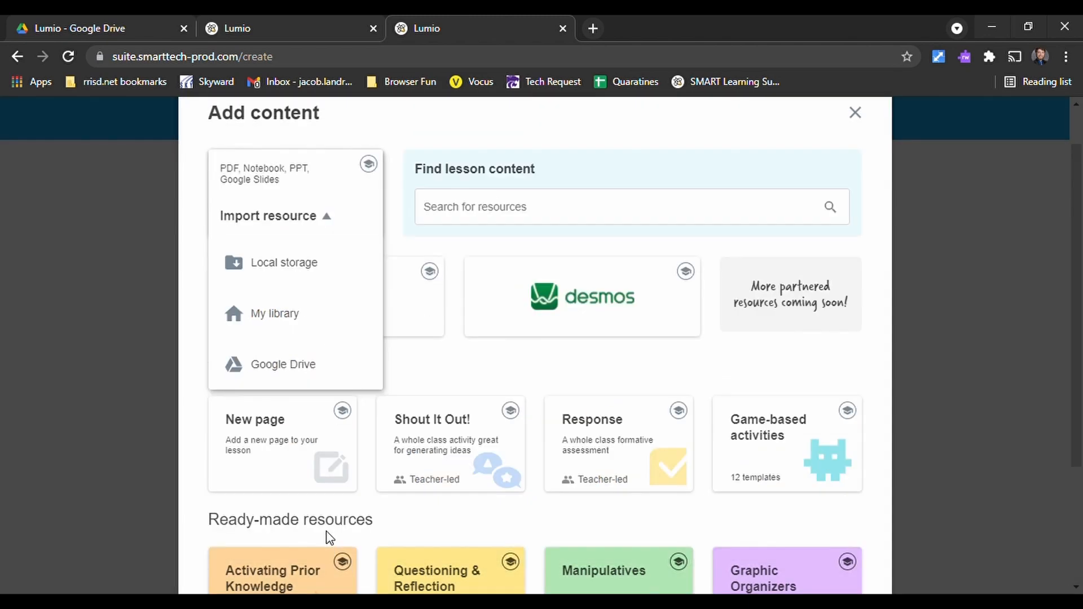
{"action": "left_click", "coordinate": [867, 122]}
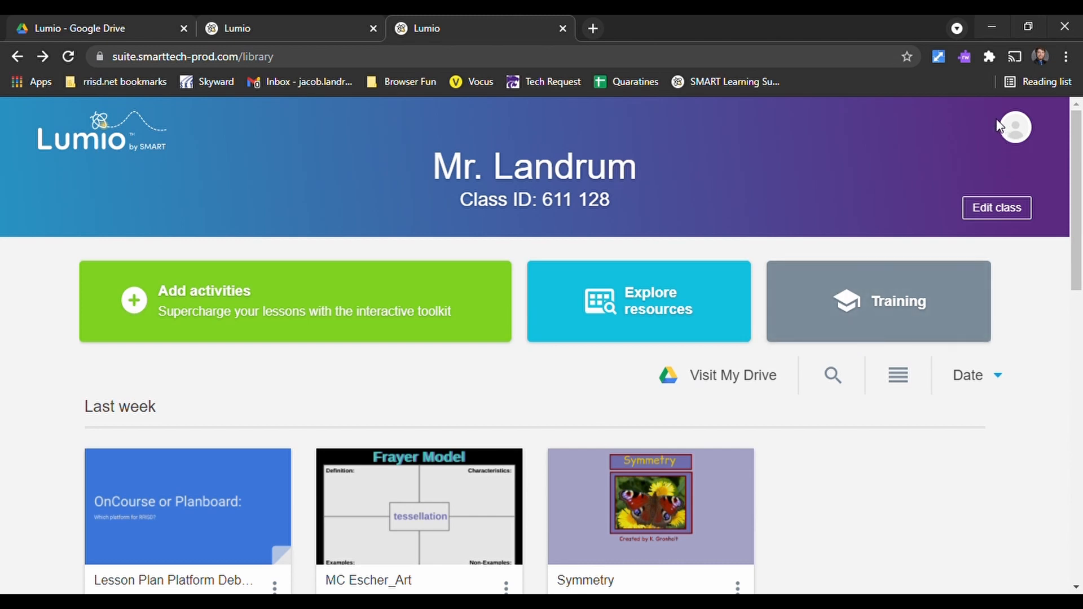
- Close the extra Lumio tab, check the Lumio folder in Google Drive, and return to the Lumio library
{"action": "key", "text": "ctrl+w"}
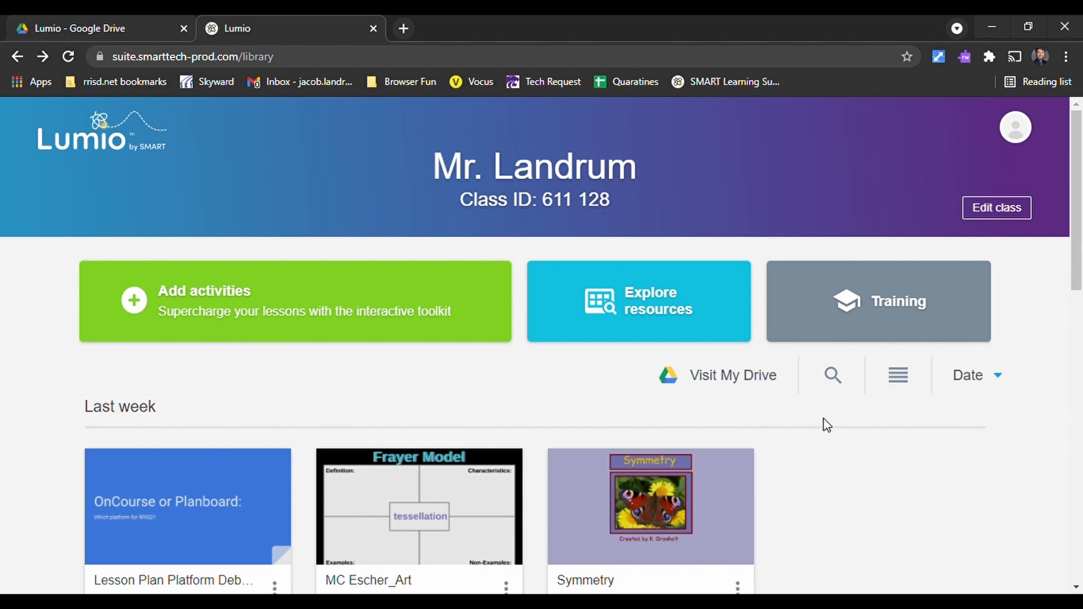
{"action": "scroll", "coordinate": [846, 427], "scroll_direction": "down", "scroll_amount": 1}
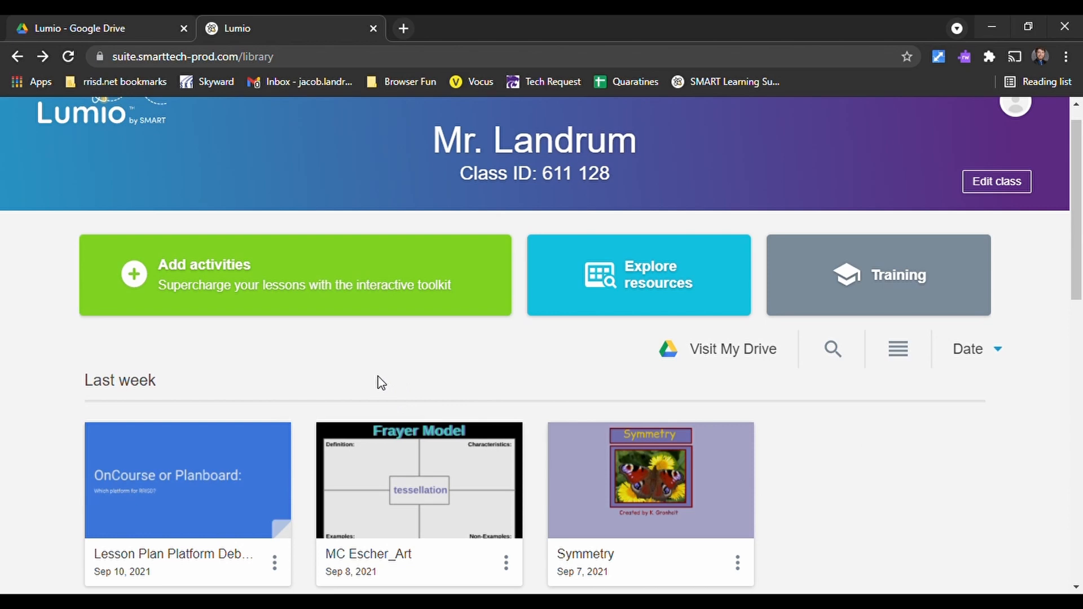
{"action": "left_click", "coordinate": [146, 24]}
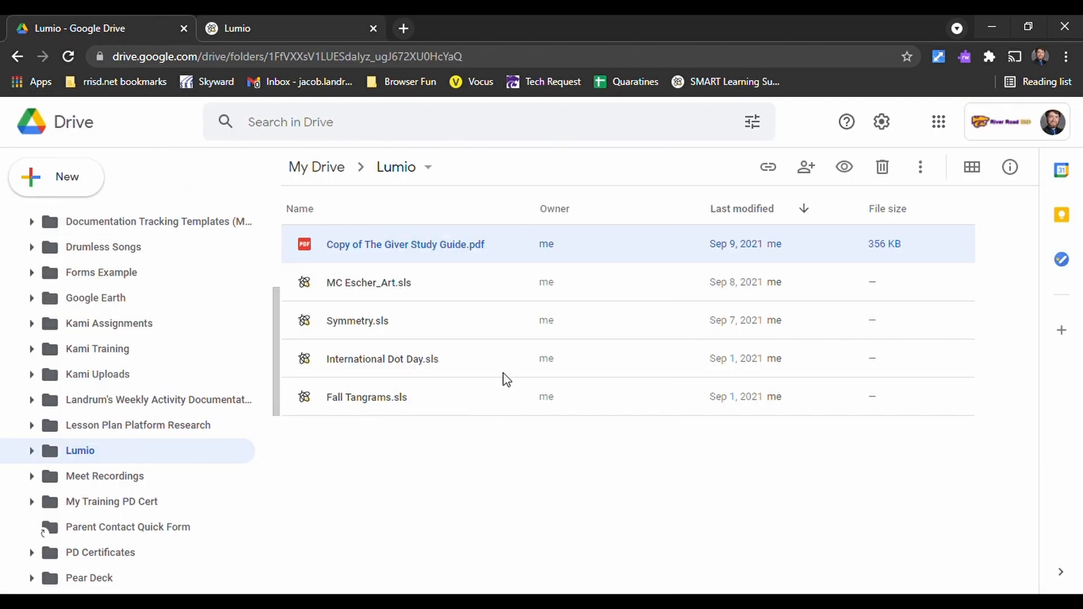
{"action": "left_click", "coordinate": [209, 30]}
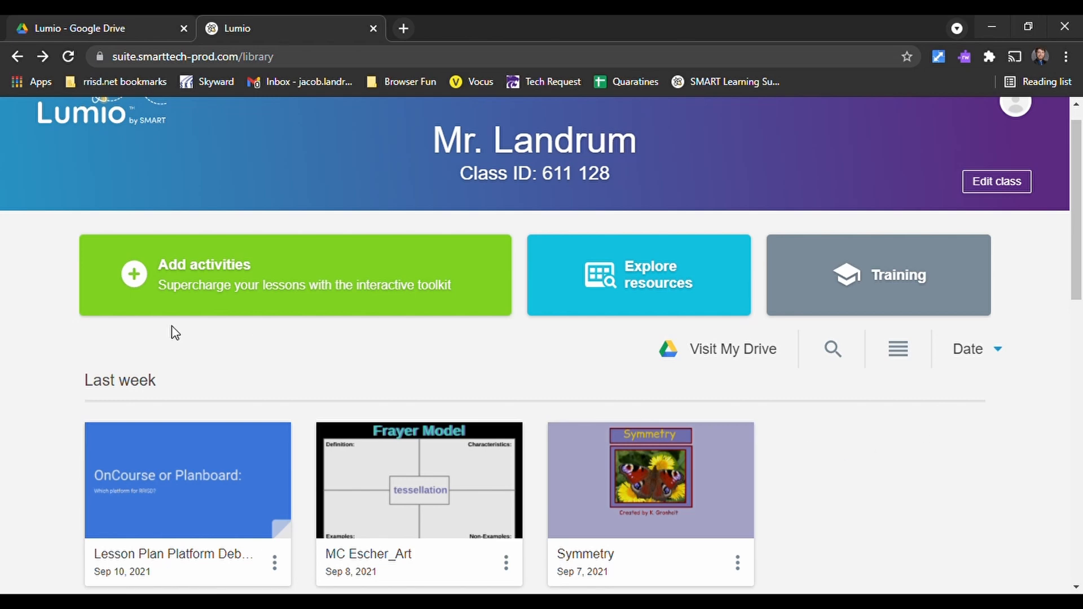
- Add a lesson by importing Kami Kickstart! from the Kami Training folder on Google Drive with all its pages
{"action": "left_click", "coordinate": [199, 276]}
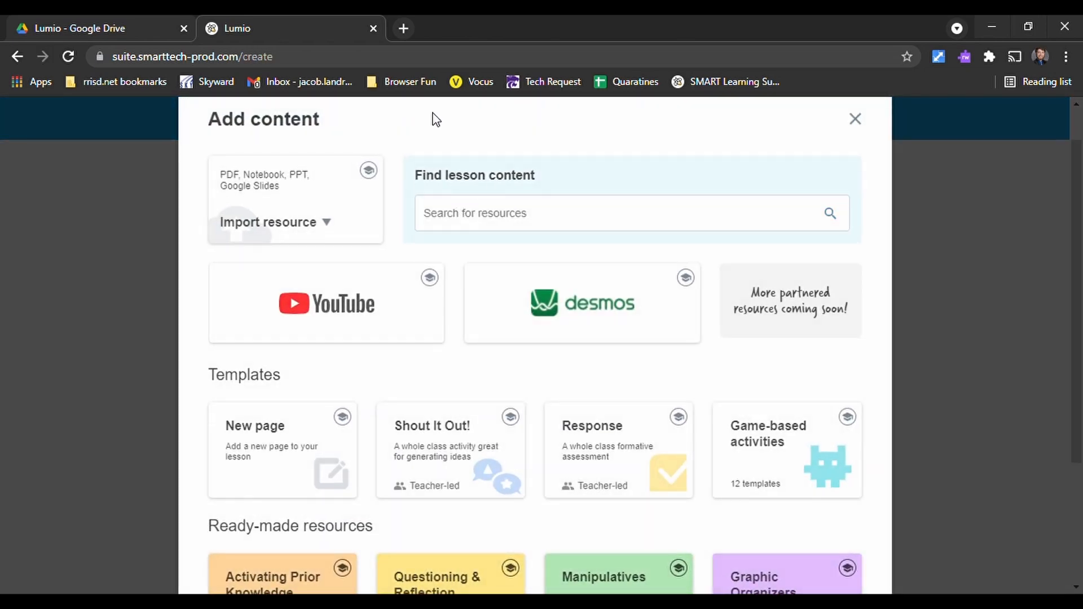
{"action": "left_click", "coordinate": [353, 220]}
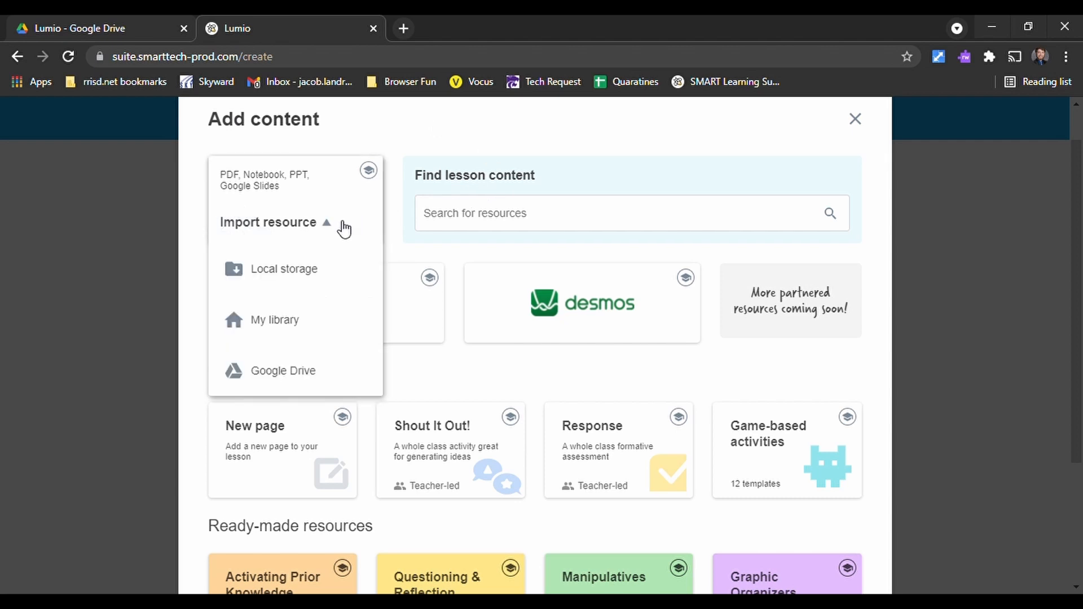
{"action": "left_click", "coordinate": [314, 371]}
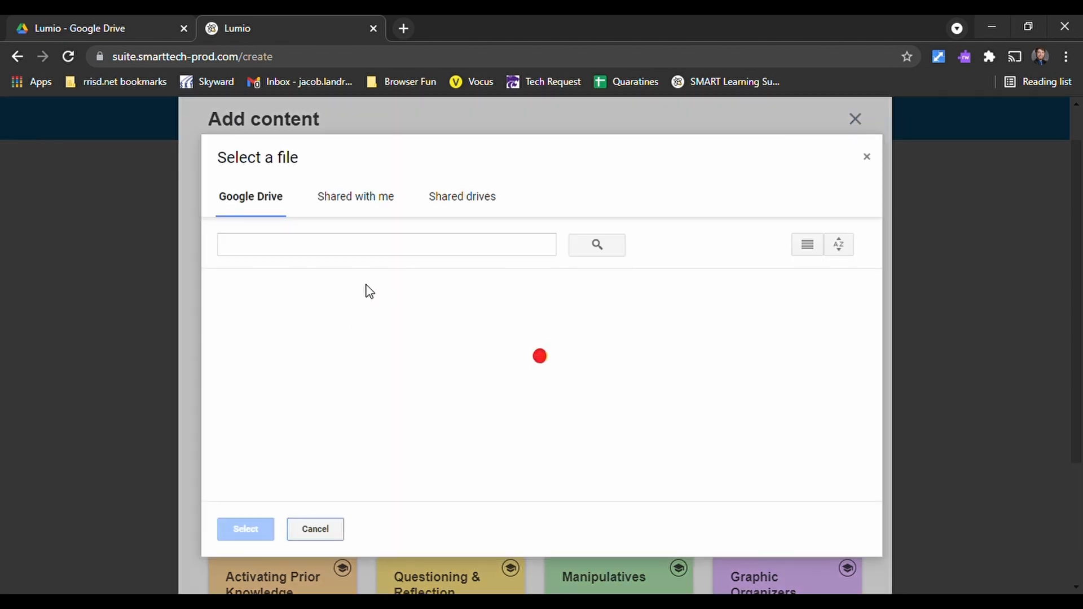
{"action": "left_click", "coordinate": [271, 456]}
{"action": "double_click", "coordinate": [272, 456]}
{"action": "double_click", "coordinate": [461, 392]}
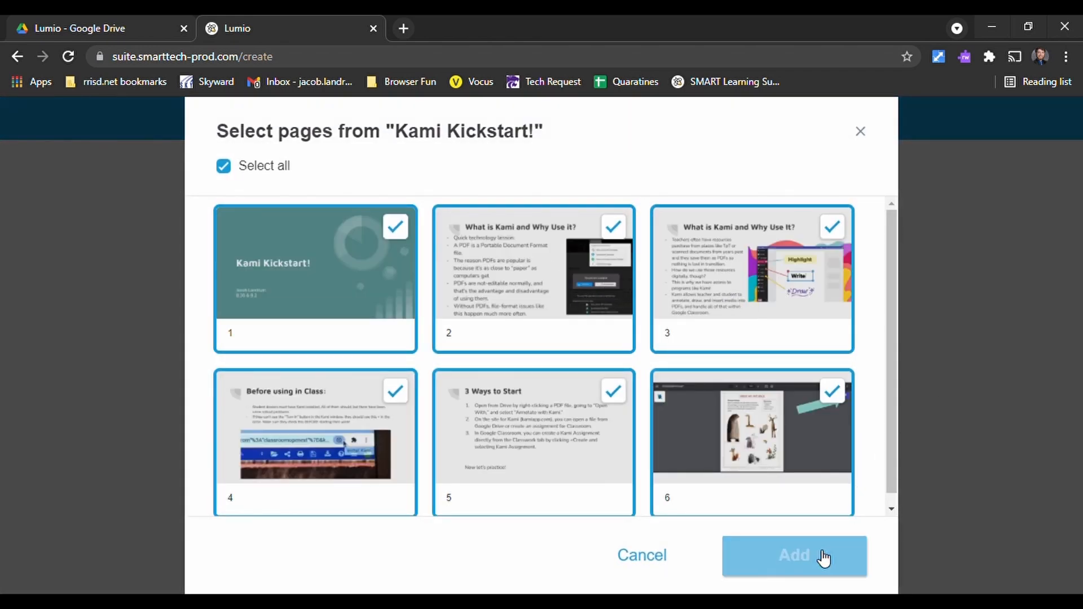
{"action": "left_click", "coordinate": [834, 556]}
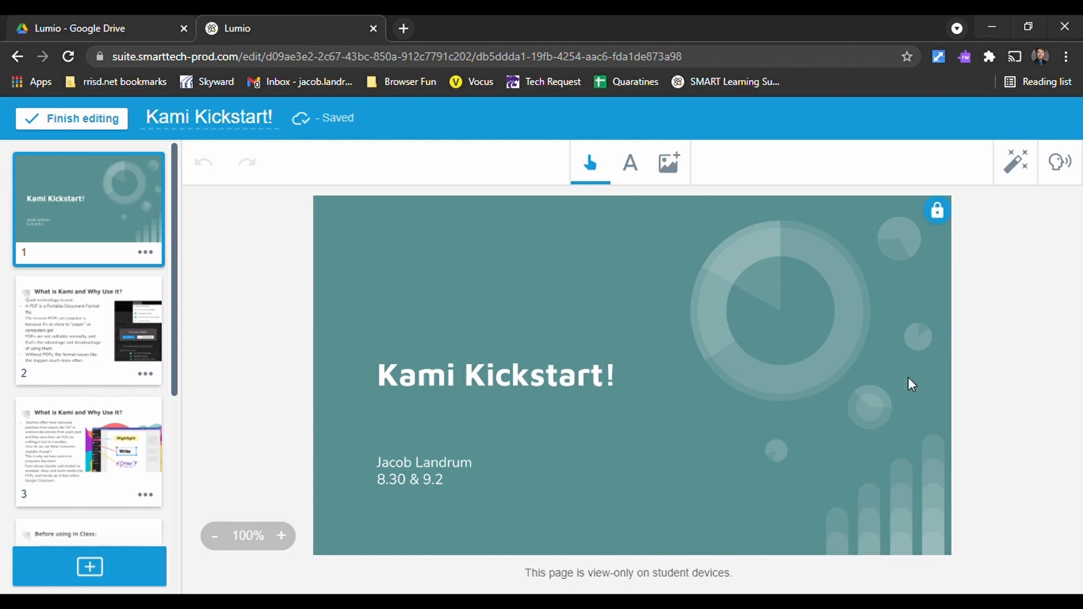
- Add the text "Typing tool" above the title on page 1 and check which fonts are available for it
{"action": "left_click", "coordinate": [621, 167]}
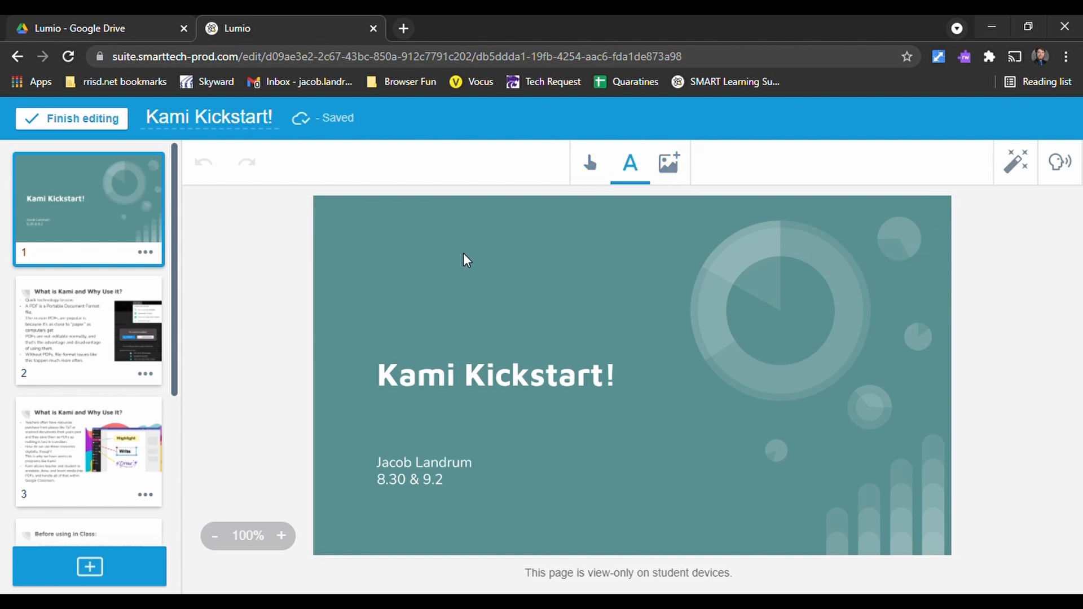
{"action": "left_click", "coordinate": [482, 261]}
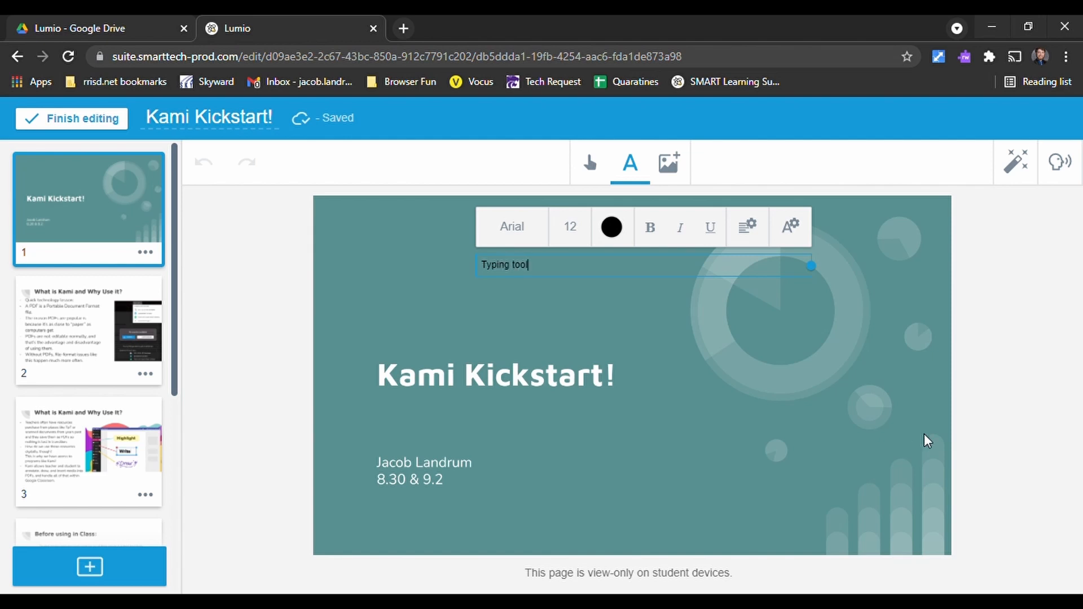
{"action": "left_click", "coordinate": [520, 227]}
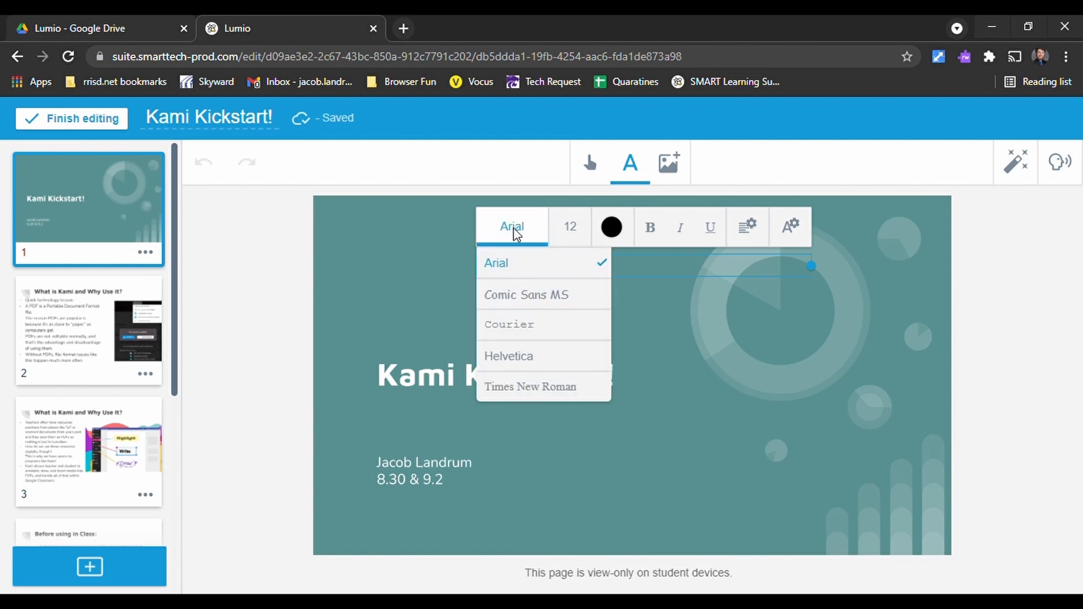
{"action": "left_click", "coordinate": [502, 232]}
{"action": "left_click", "coordinate": [601, 165]}
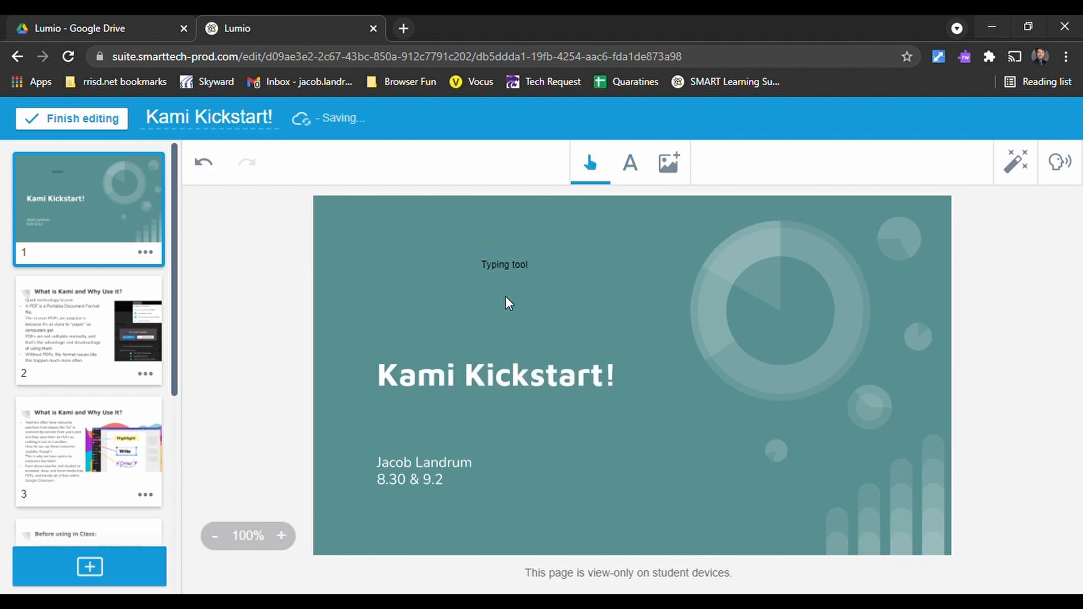
- Move the "Typing tool" text slightly and delete it from page 1
{"action": "left_click_drag", "start_coordinate": [520, 267], "coordinate": [556, 287]}
{"action": "left_click", "coordinate": [543, 259]}
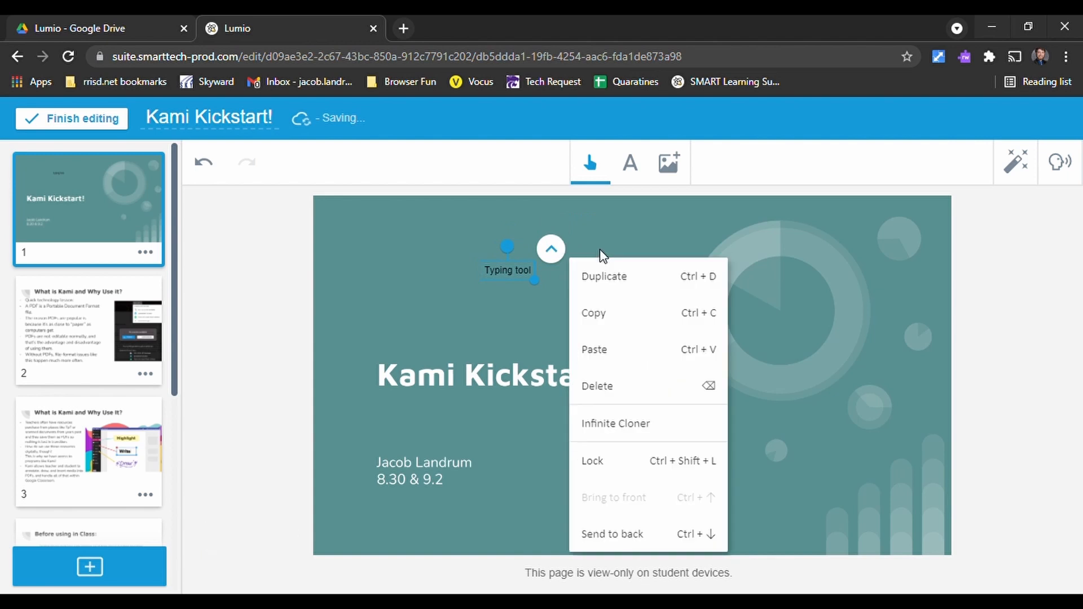
{"action": "left_click", "coordinate": [632, 392]}
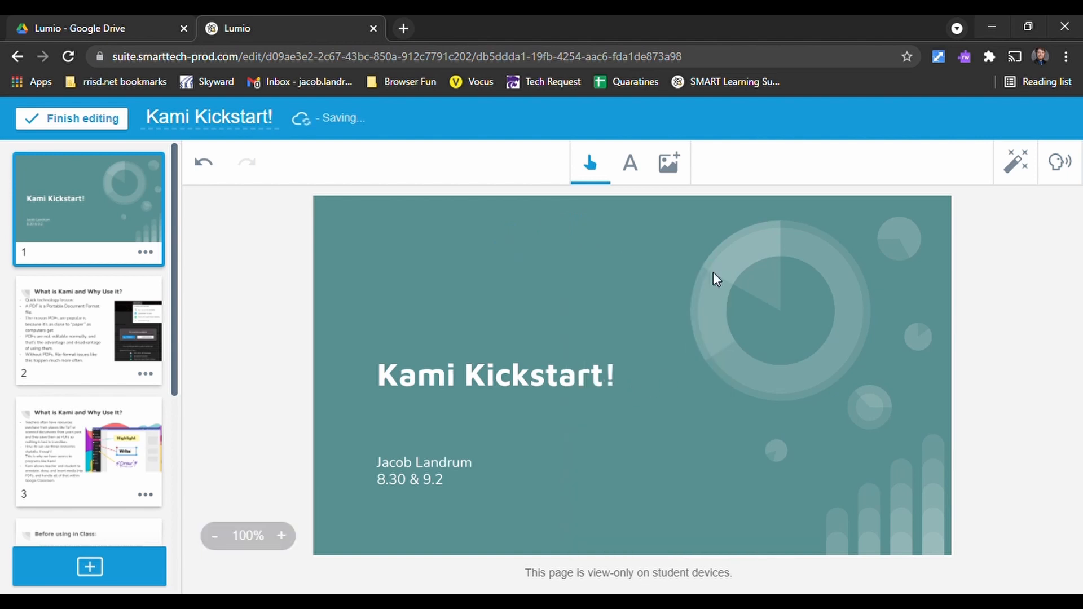
- Search online images for "dog", insert the picture of the dog in sunglasses, and move it over the ring graphic on page 1
{"action": "left_click", "coordinate": [679, 173]}
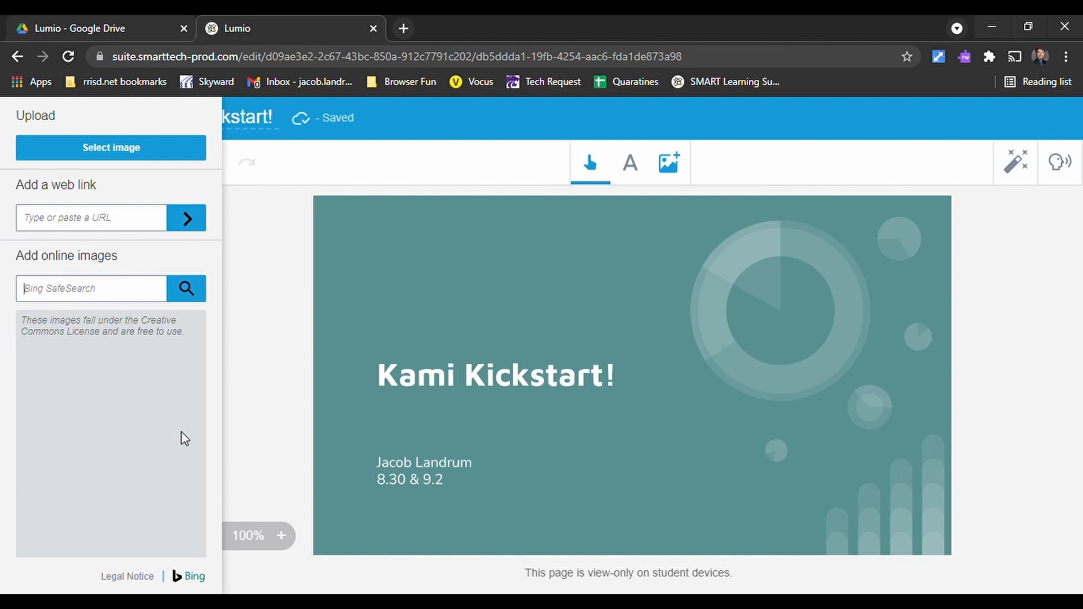
{"action": "type", "text": "dog"}
{"action": "key", "text": "Return"}
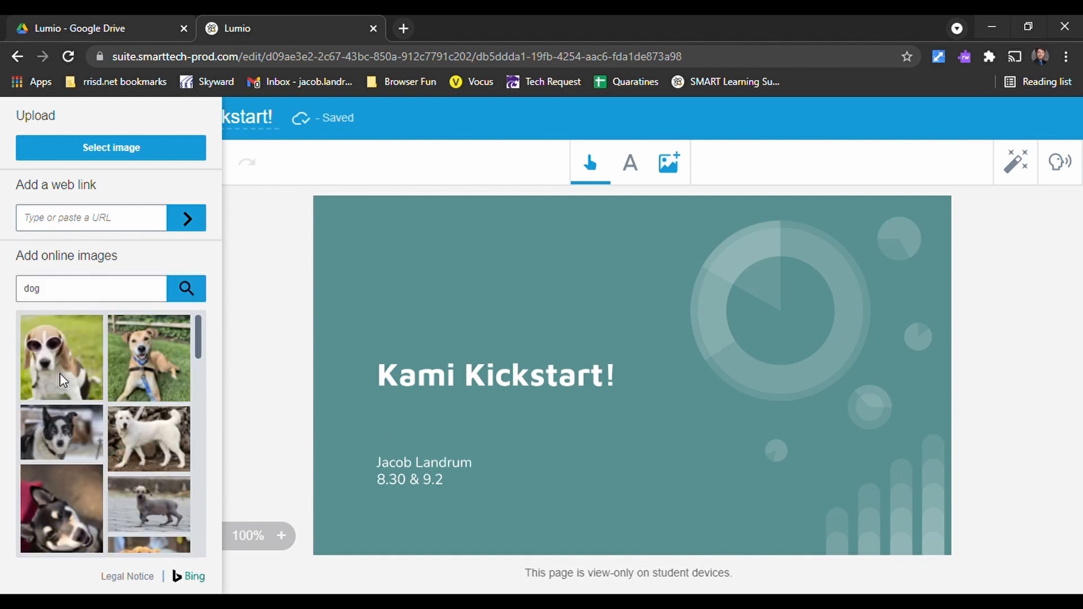
{"action": "left_click", "coordinate": [62, 381]}
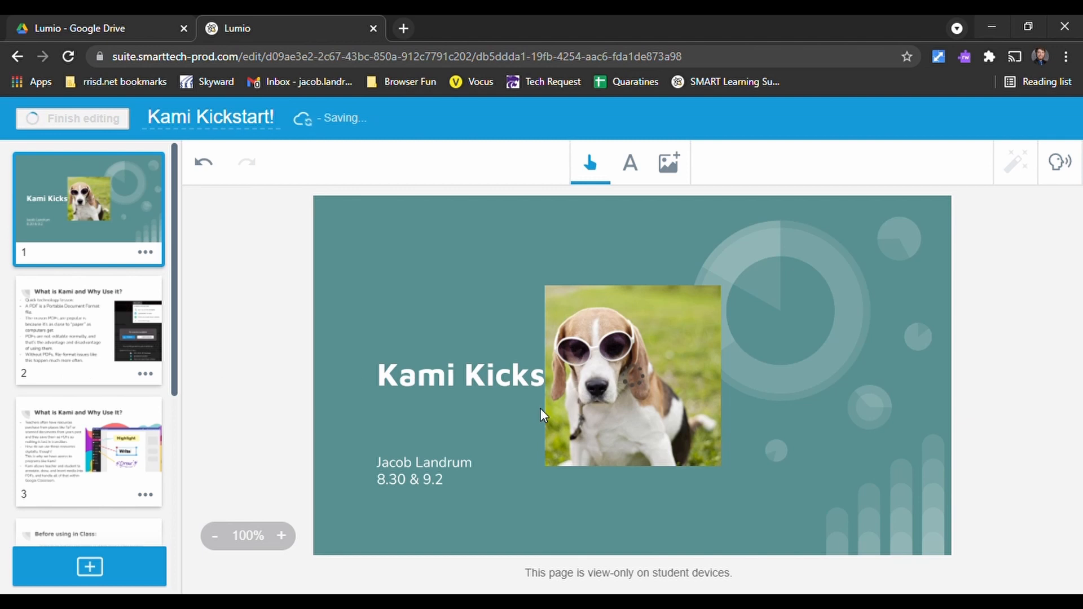
{"action": "mouse_move", "coordinate": [804, 339]}
{"action": "left_mouse_down"}
{"action": "mouse_move", "coordinate": [640, 428]}
{"action": "mouse_move", "coordinate": [818, 334]}
{"action": "left_mouse_up"}
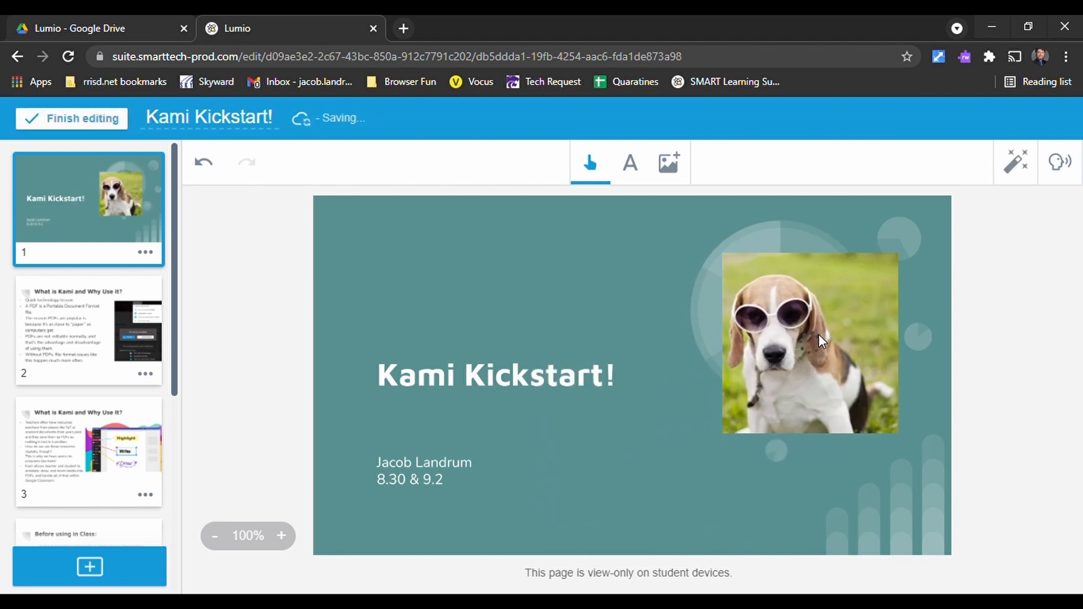
- Delete the dog picture from page 1, and check the options for adding images without inserting another one
{"action": "left_click", "coordinate": [846, 347]}
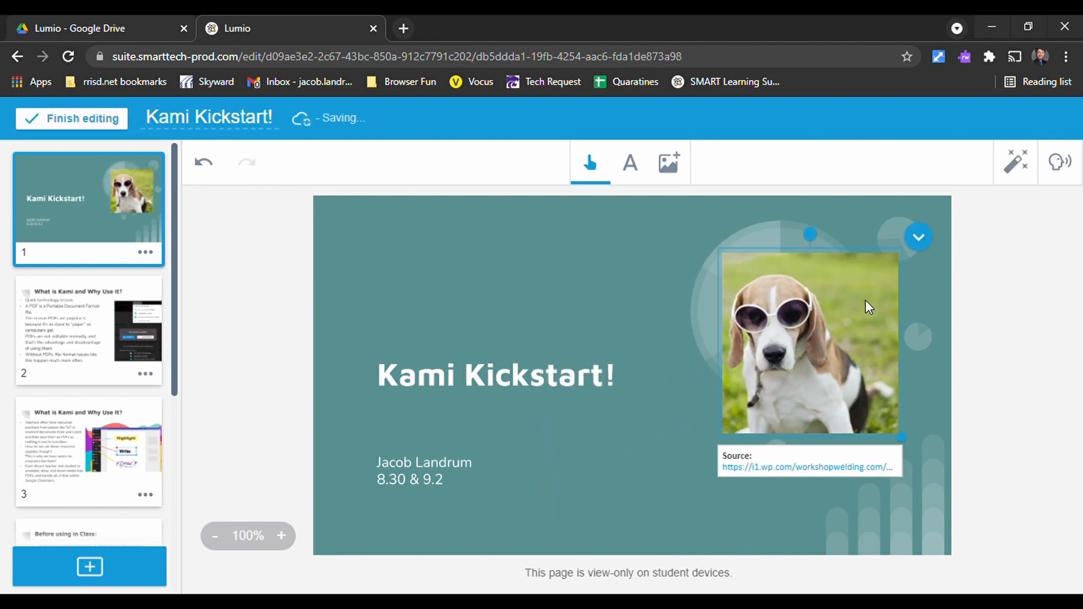
{"action": "key", "text": "Delete"}
{"action": "left_click", "coordinate": [668, 164]}
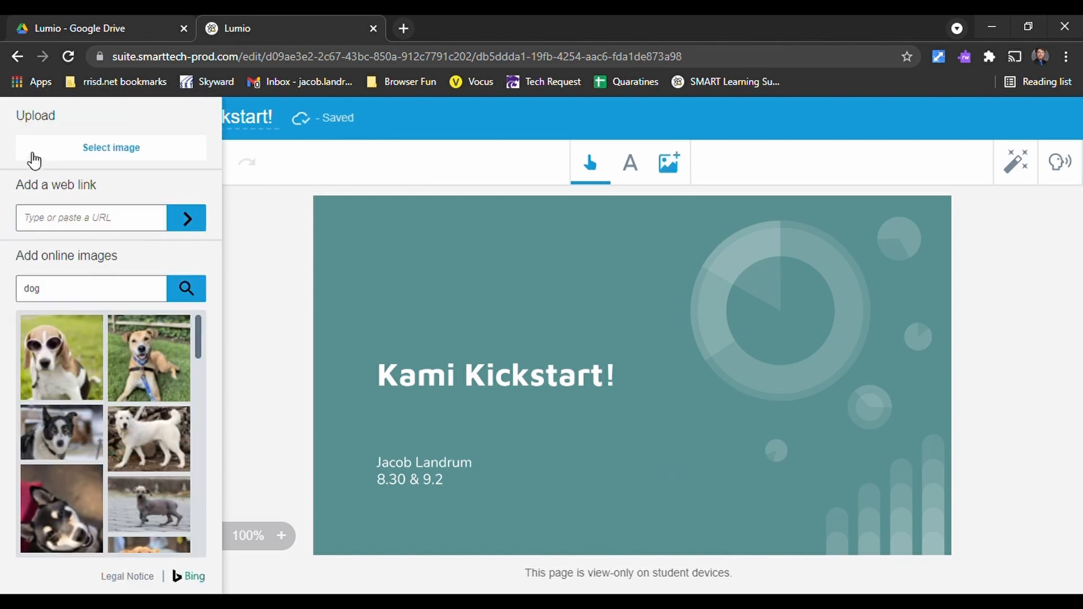
{"action": "left_click", "coordinate": [678, 169]}
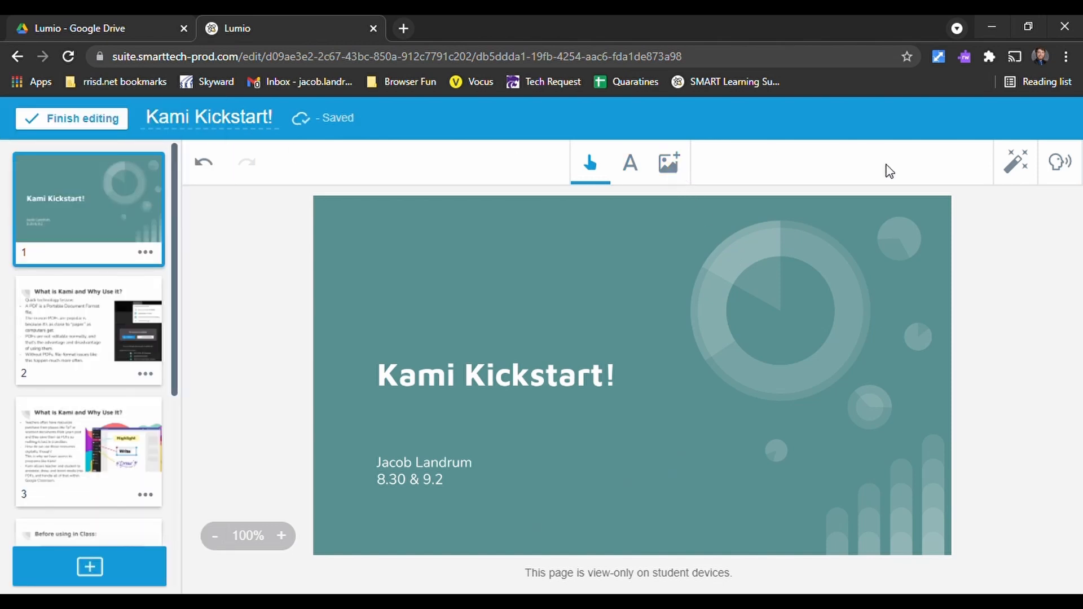
- Open the instructional audio recorder for page 1 and cancel it without recording anything
{"action": "left_click", "coordinate": [1020, 167]}
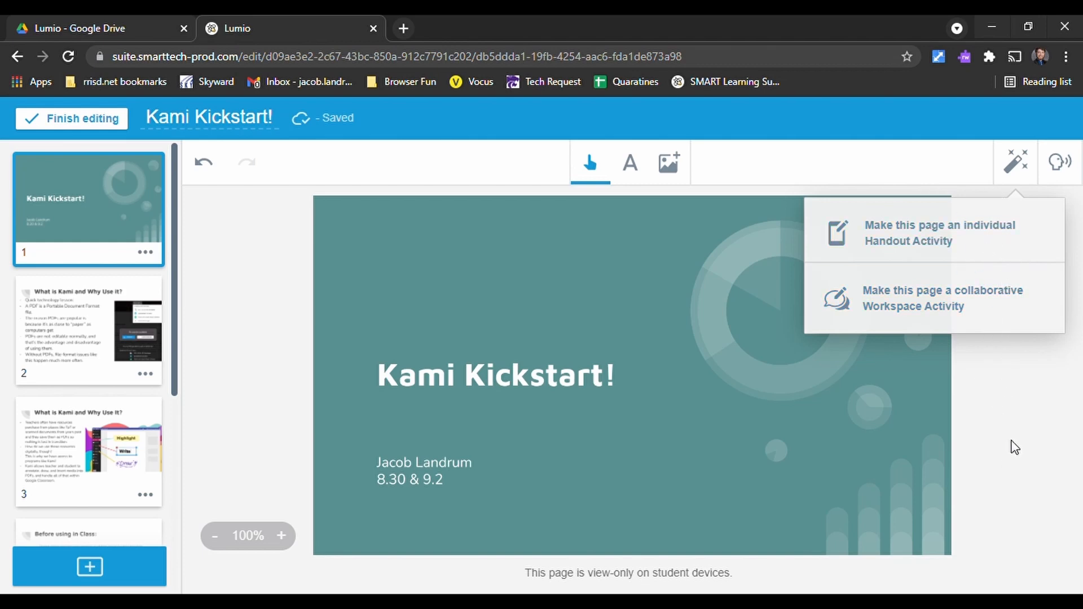
{"action": "left_click", "coordinate": [1061, 165]}
{"action": "left_click", "coordinate": [654, 351]}
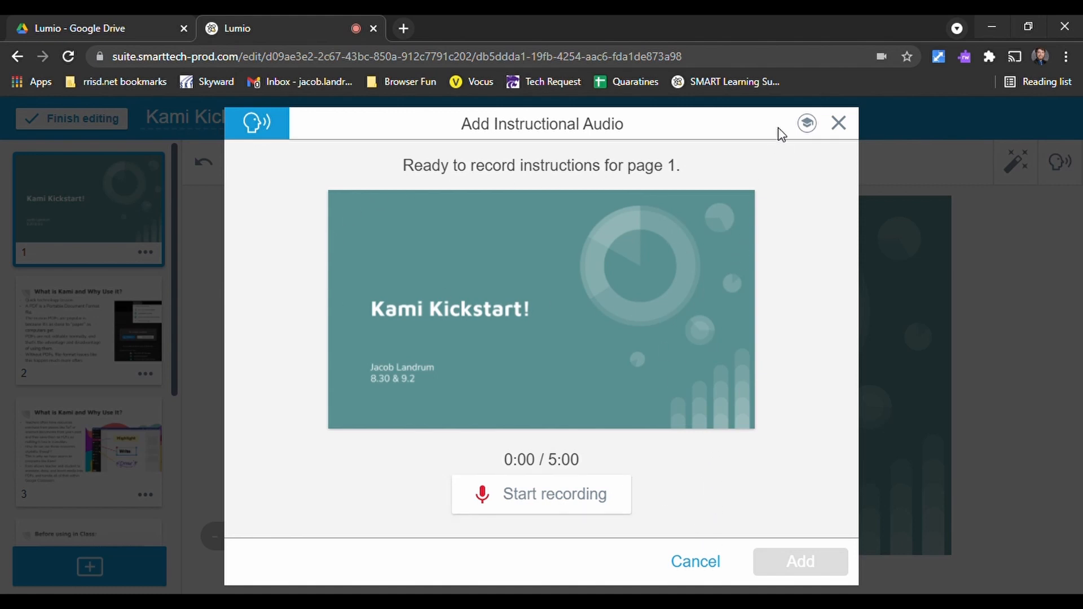
{"action": "left_click", "coordinate": [698, 569]}
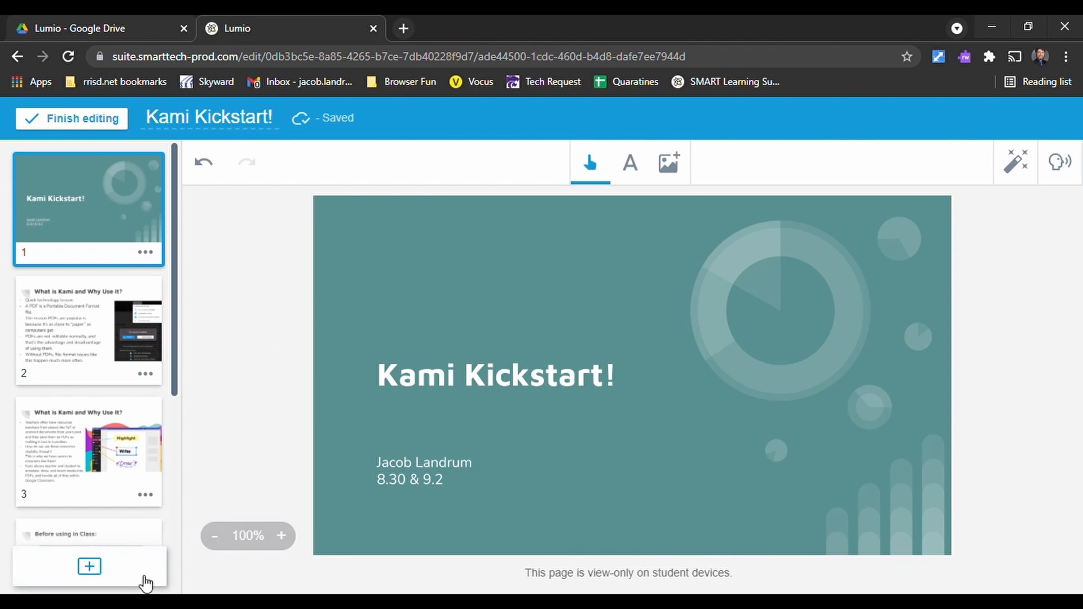
- Examine the partnered resources, templates and ready-made resources that can be added to the lesson
{"action": "left_click", "coordinate": [127, 578]}
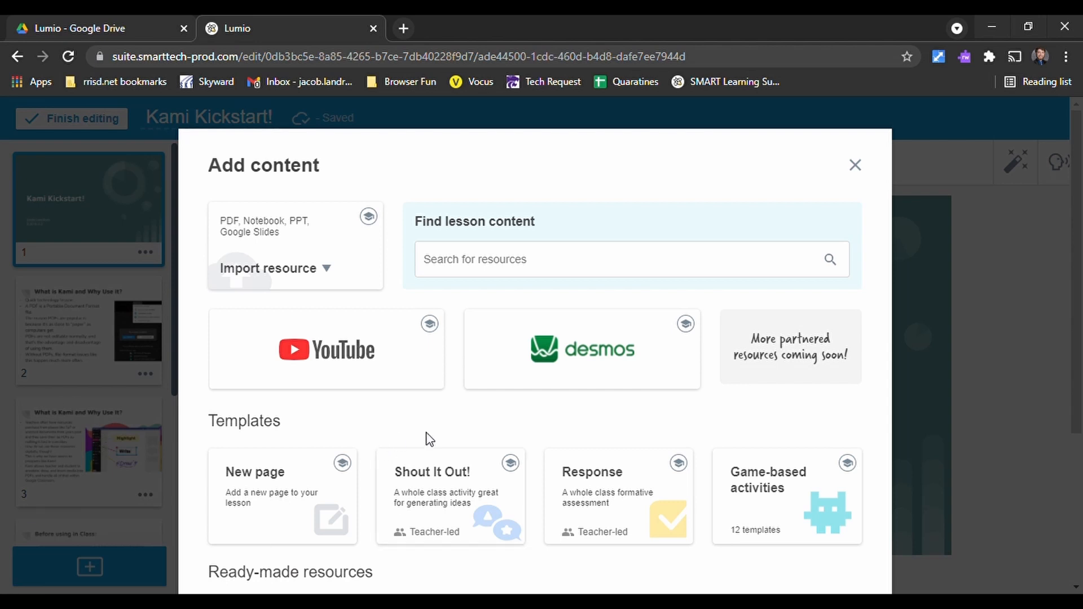
{"action": "scroll", "coordinate": [446, 423], "scroll_direction": "down", "scroll_amount": 1}
{"action": "scroll", "coordinate": [663, 417], "scroll_direction": "down", "scroll_amount": 3}
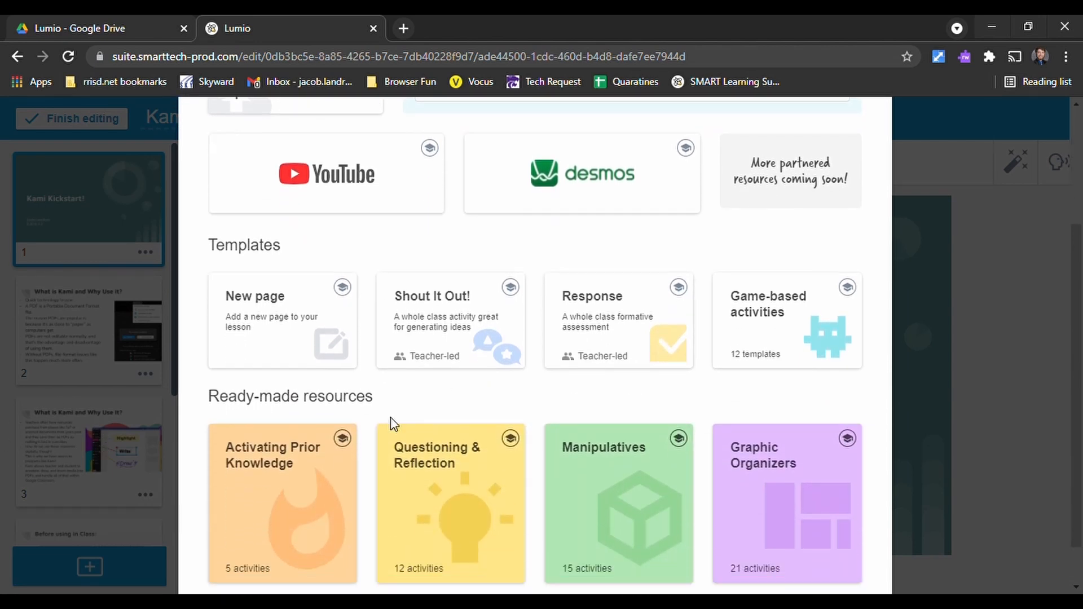
{"action": "scroll", "coordinate": [393, 425], "scroll_direction": "down", "scroll_amount": 1}
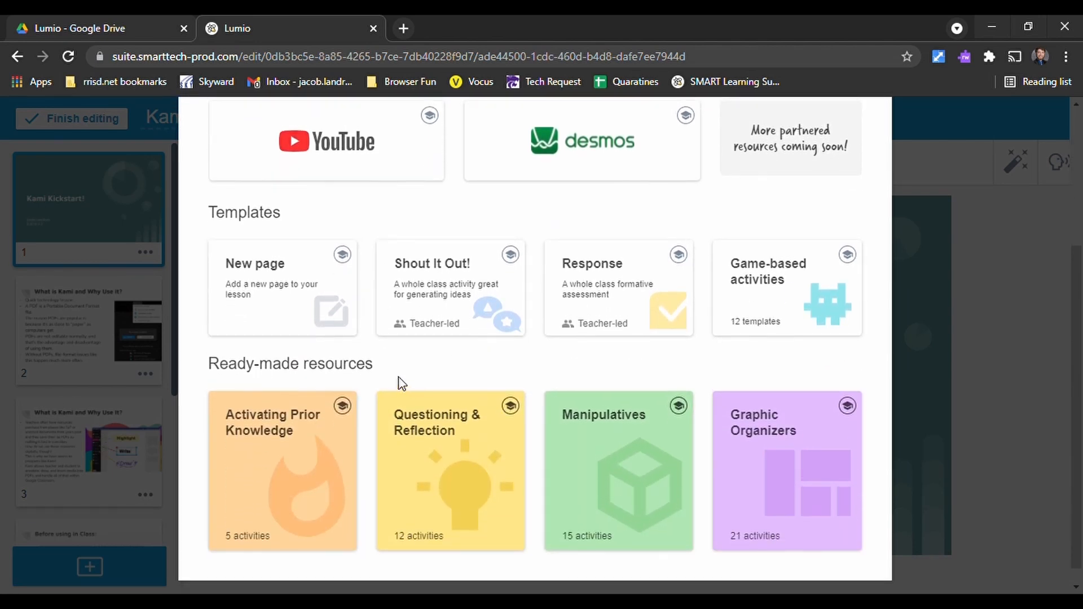
{"action": "scroll", "coordinate": [361, 383], "scroll_direction": "up", "scroll_amount": 3}
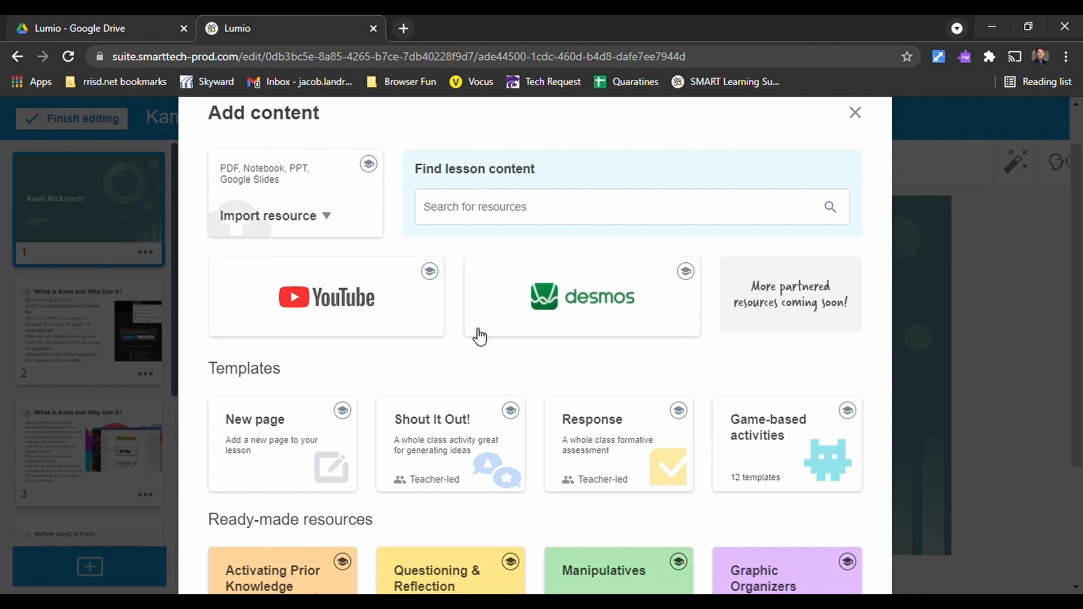
{"action": "scroll", "coordinate": [421, 359], "scroll_direction": "down", "scroll_amount": 1}
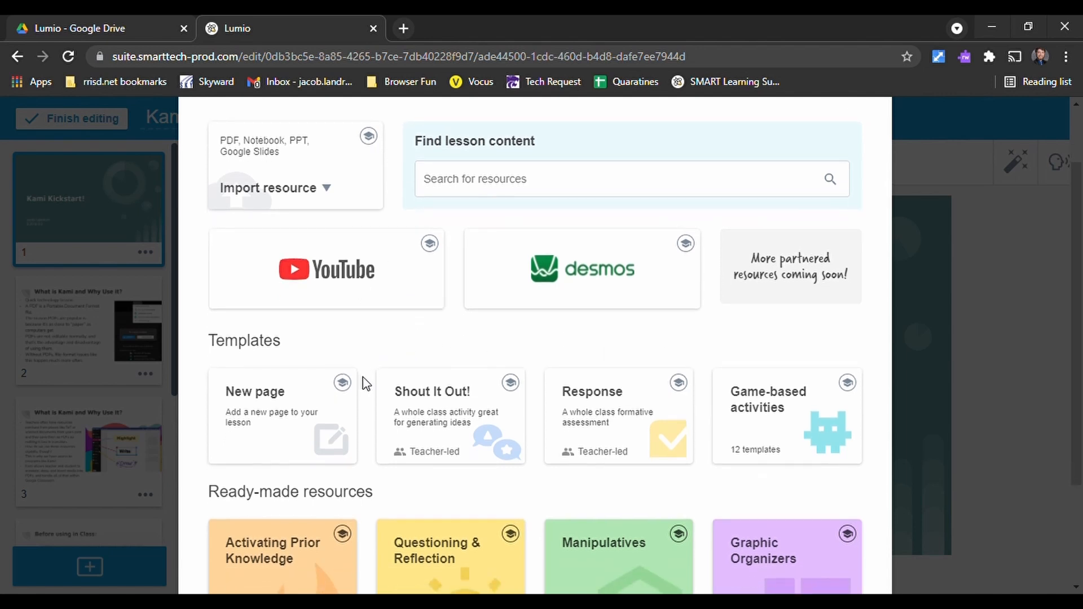
{"action": "scroll", "coordinate": [366, 383], "scroll_direction": "down", "scroll_amount": 5}
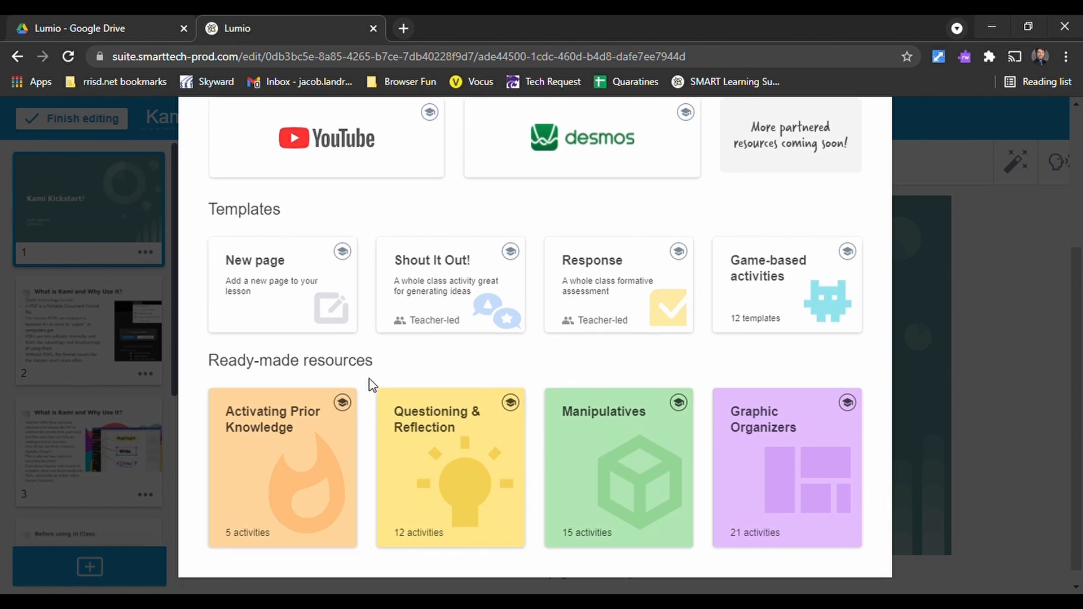
{"action": "scroll", "coordinate": [366, 342], "scroll_direction": "up", "scroll_amount": 6}
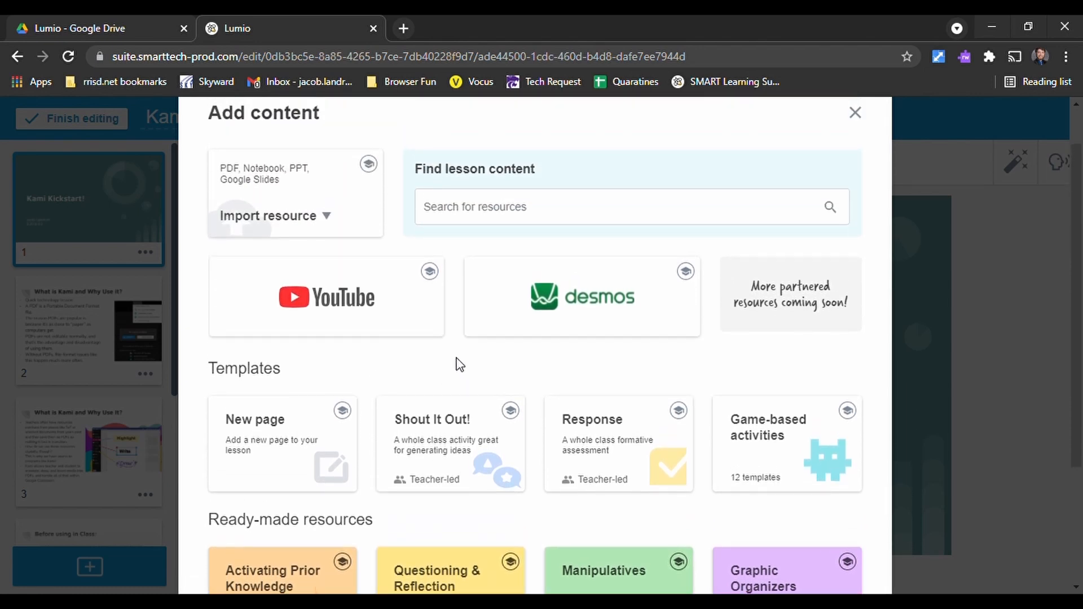
{"action": "scroll", "coordinate": [450, 352], "scroll_direction": "up", "scroll_amount": 1}
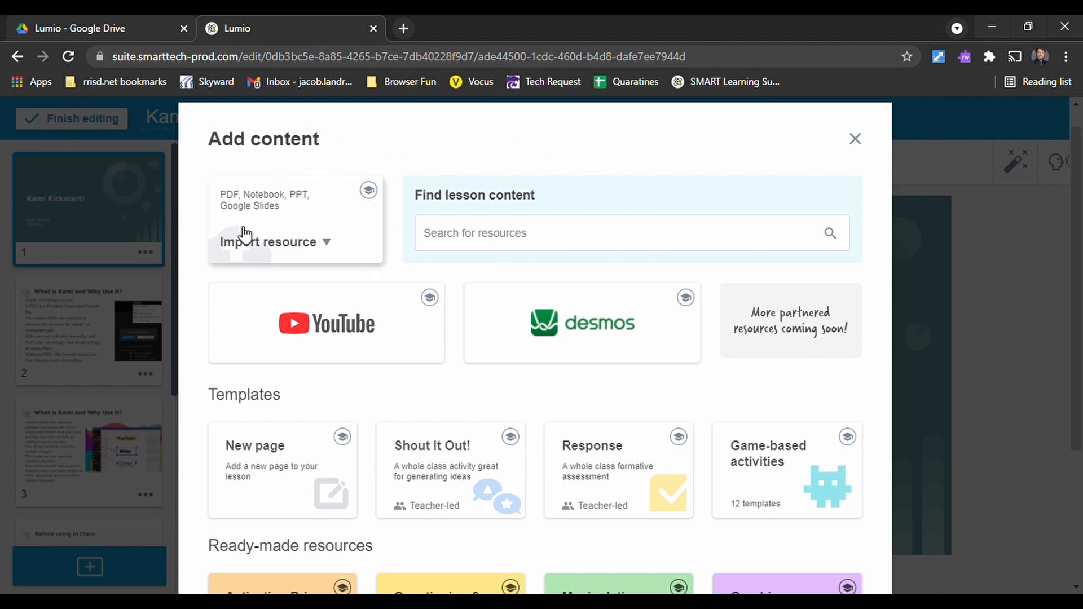
- View the sources available for importing a resource, and close the content chooser without adding anything
{"action": "left_click", "coordinate": [339, 240]}
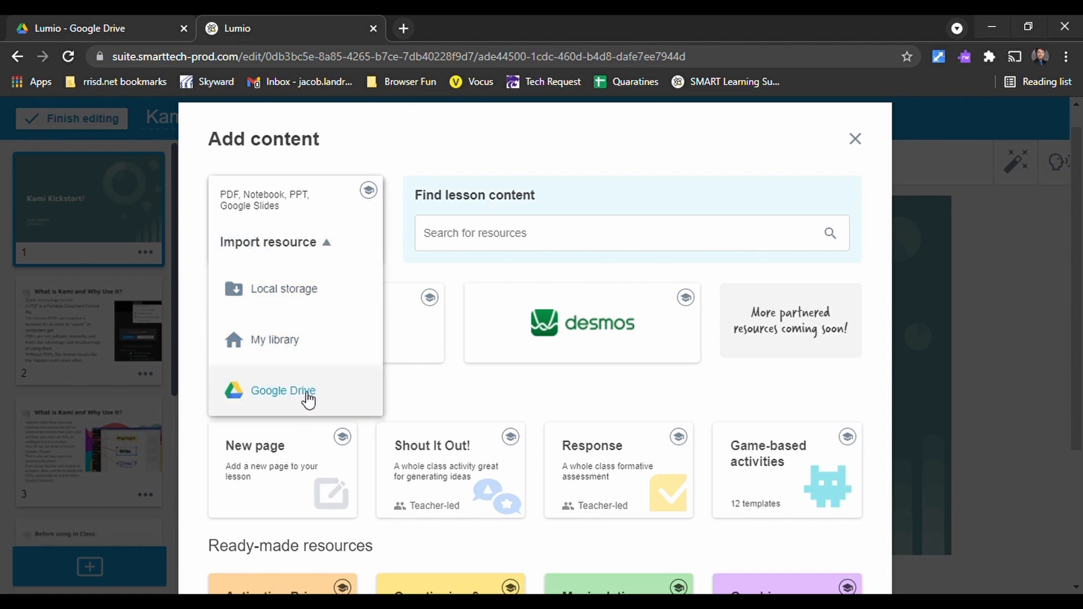
{"action": "left_click", "coordinate": [515, 176]}
{"action": "left_click", "coordinate": [855, 139]}
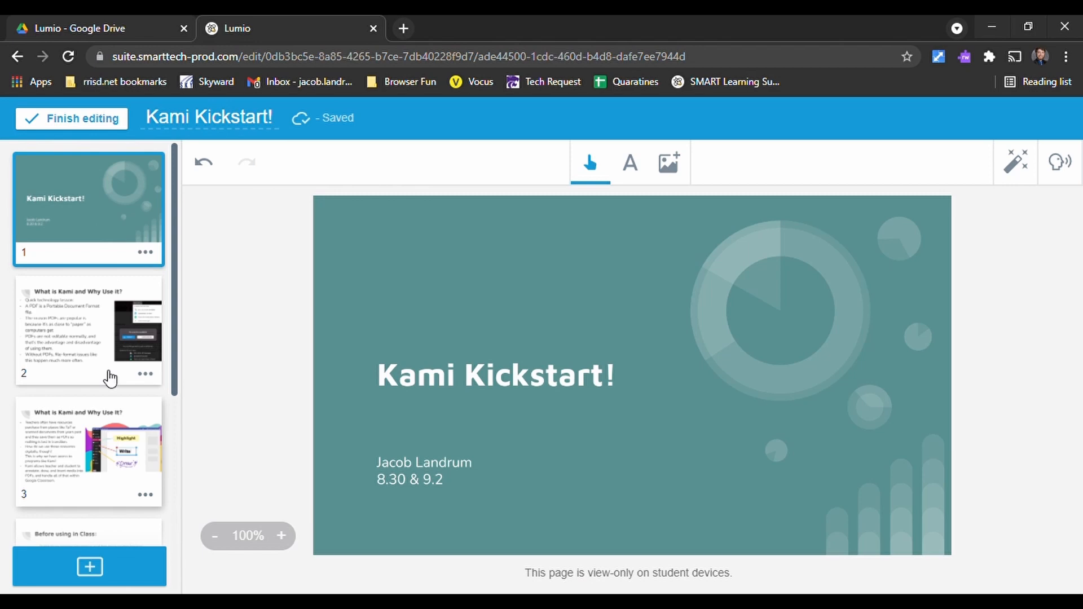
- Look over the content choices for the lesson once more and close them without a selection
{"action": "left_click", "coordinate": [106, 580]}
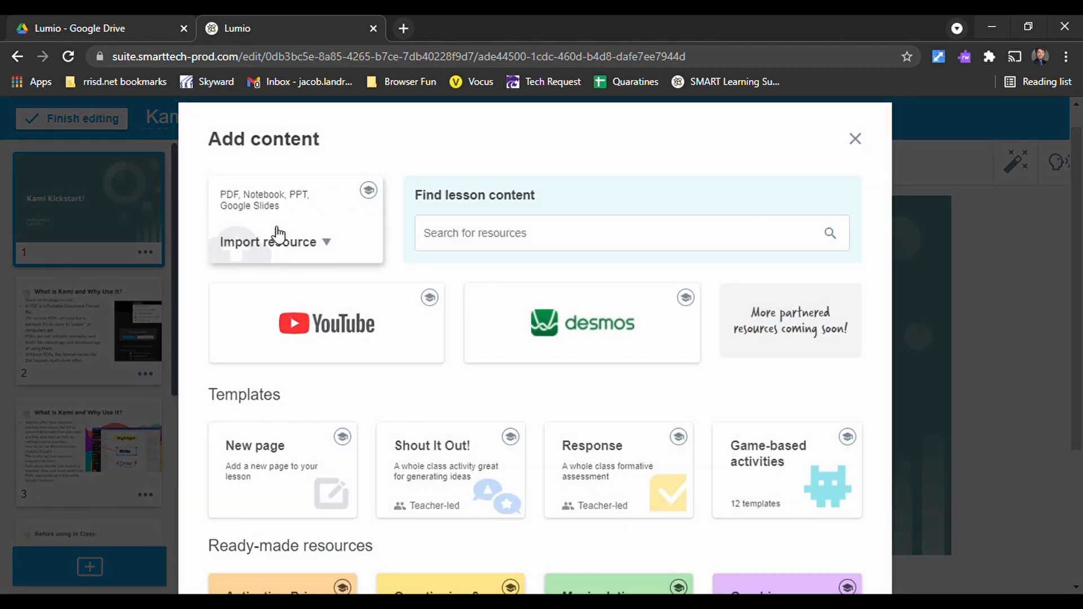
{"action": "scroll", "coordinate": [302, 285], "scroll_direction": "down", "scroll_amount": 1}
{"action": "scroll", "coordinate": [776, 353], "scroll_direction": "up", "scroll_amount": 2}
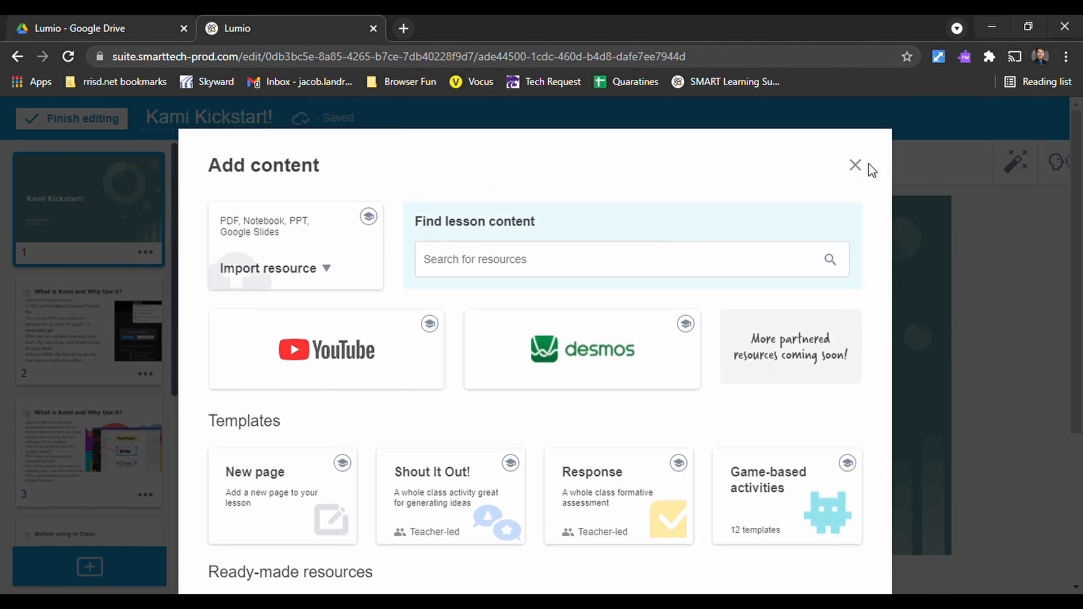
{"action": "left_click", "coordinate": [857, 166]}
- Select page 6, the last page of the lesson, and start importing a resource from Google Drive
{"action": "scroll", "coordinate": [111, 286], "scroll_direction": "down", "scroll_amount": 5}
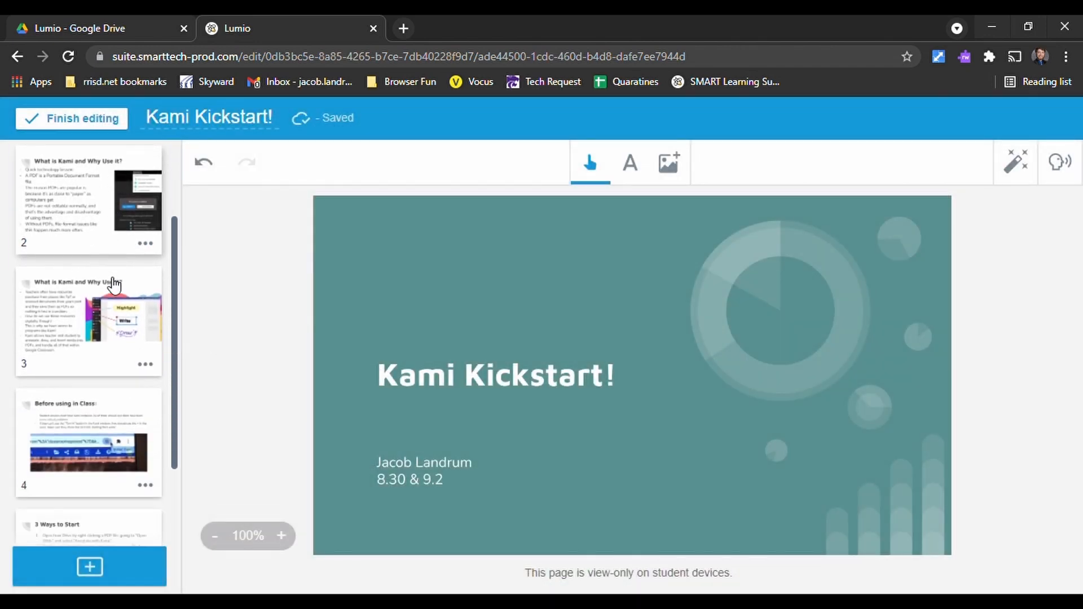
{"action": "scroll", "coordinate": [111, 277], "scroll_direction": "down", "scroll_amount": 2}
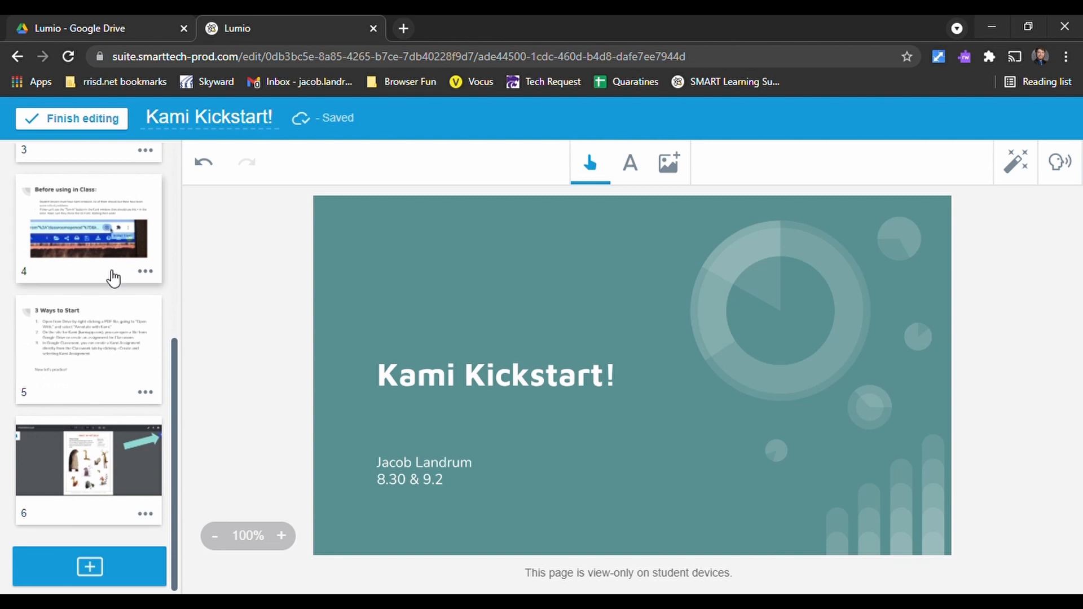
{"action": "left_click", "coordinate": [139, 470]}
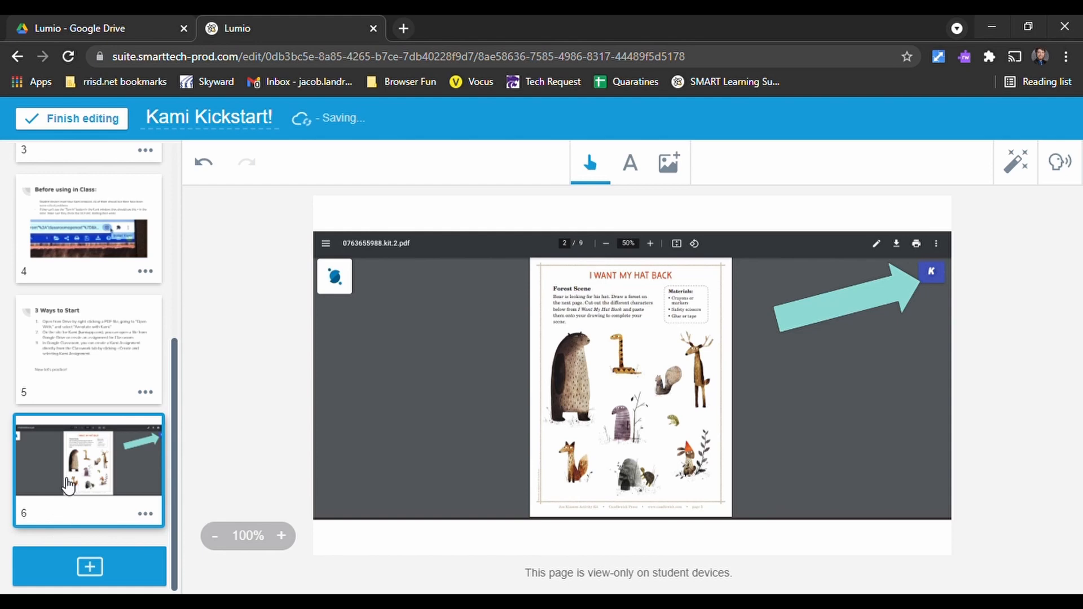
{"action": "left_click", "coordinate": [114, 566]}
{"action": "left_click", "coordinate": [318, 270]}
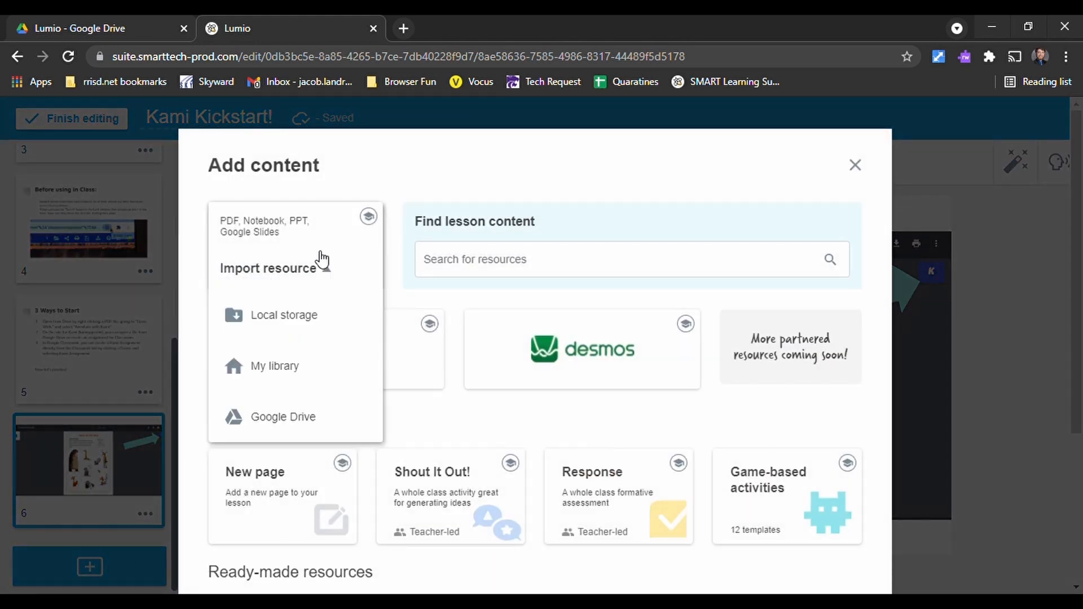
{"action": "left_click", "coordinate": [308, 418]}
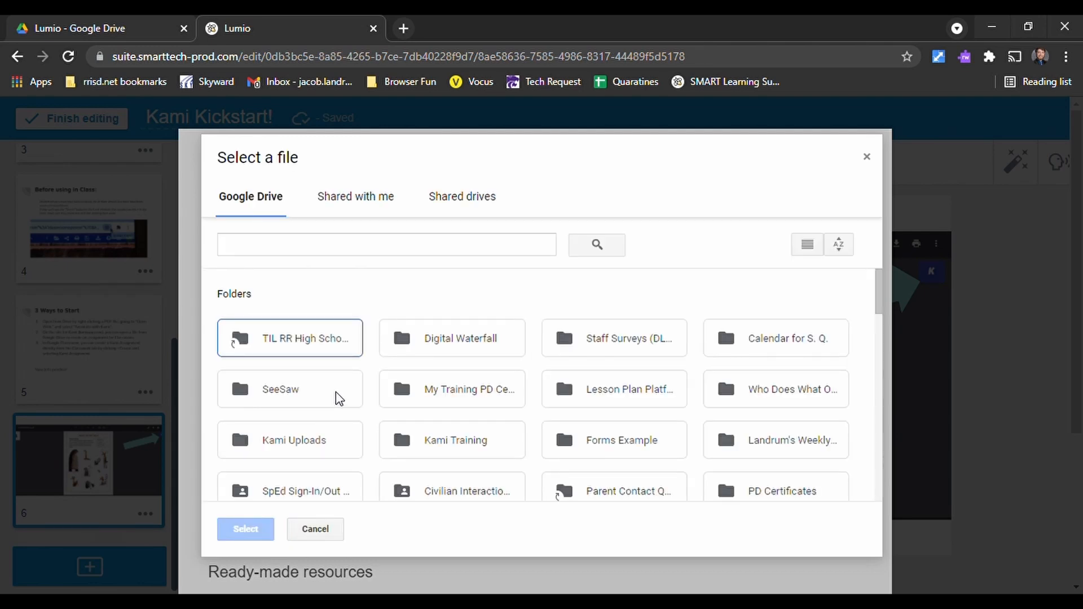
- Find the Kami Export PDF with The Giver cover among the Google Drive files and choose it for import
{"action": "scroll", "coordinate": [422, 351], "scroll_direction": "down", "scroll_amount": 2}
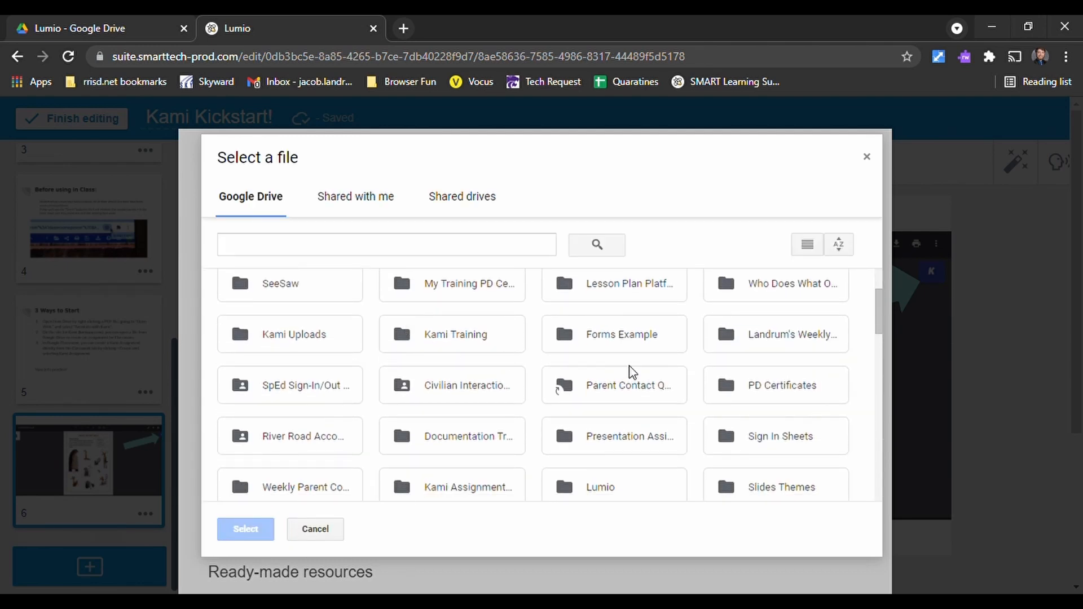
{"action": "scroll", "coordinate": [620, 347], "scroll_direction": "down", "scroll_amount": 10}
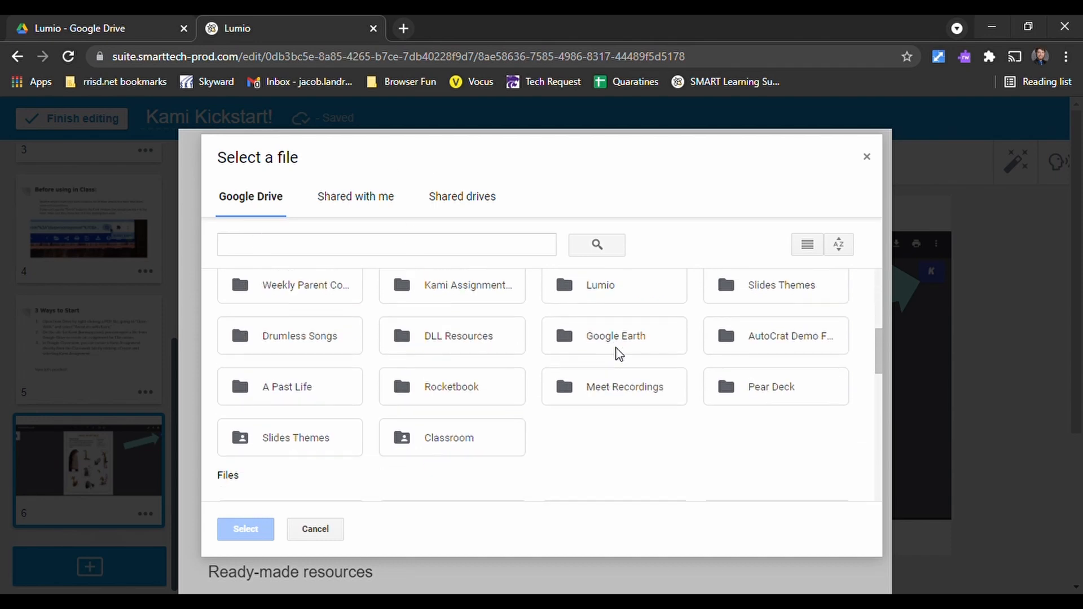
{"action": "scroll", "coordinate": [604, 352], "scroll_direction": "down", "scroll_amount": 5}
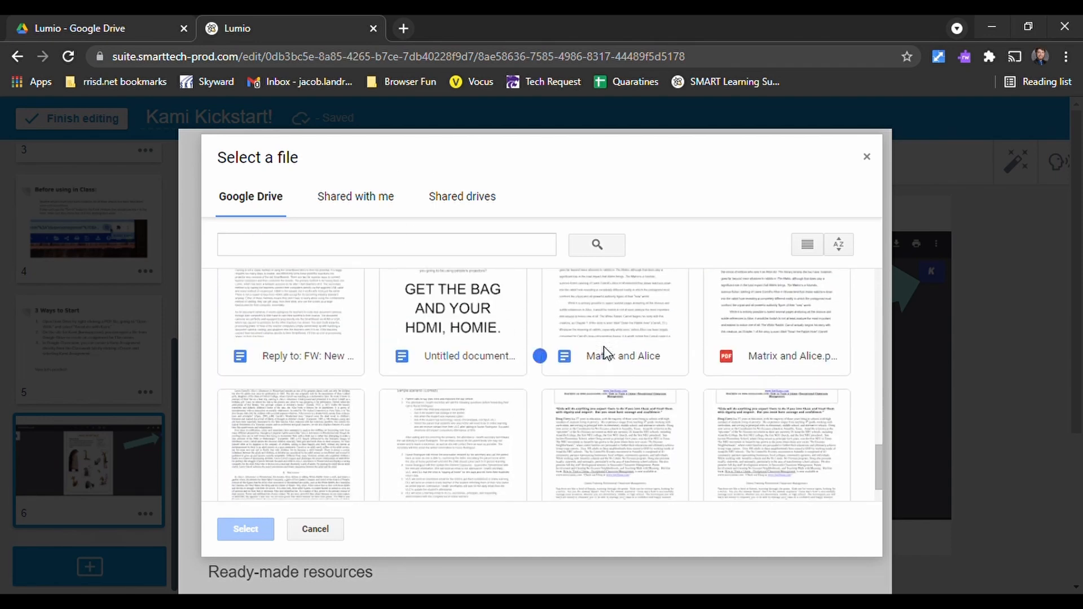
{"action": "scroll", "coordinate": [602, 352], "scroll_direction": "up", "scroll_amount": 10}
{"action": "scroll", "coordinate": [474, 377], "scroll_direction": "up", "scroll_amount": 10}
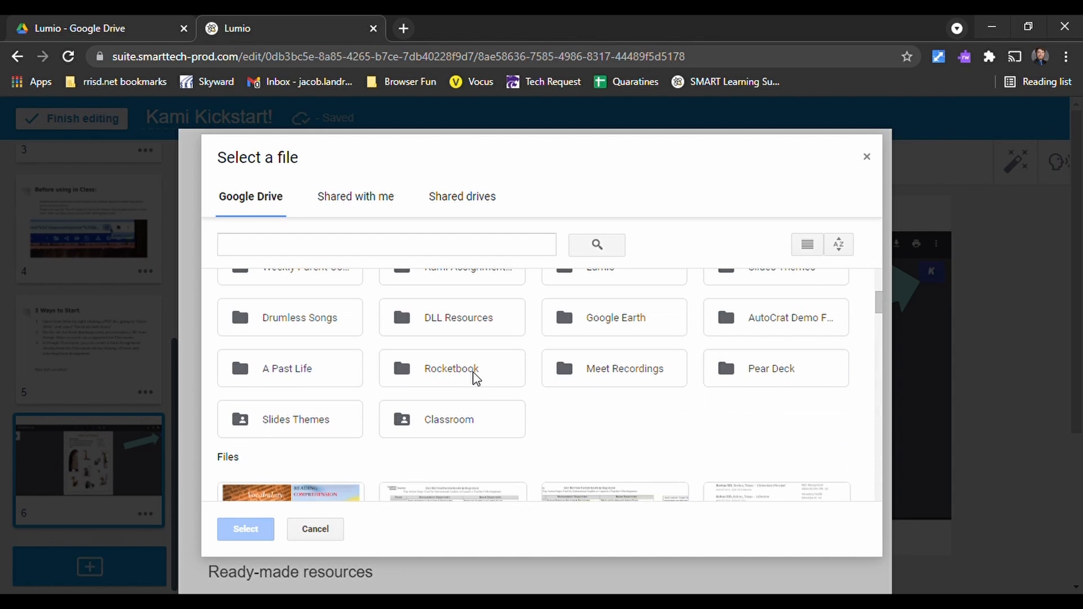
{"action": "scroll", "coordinate": [406, 401], "scroll_direction": "down", "scroll_amount": 8}
{"action": "left_click", "coordinate": [290, 416]}
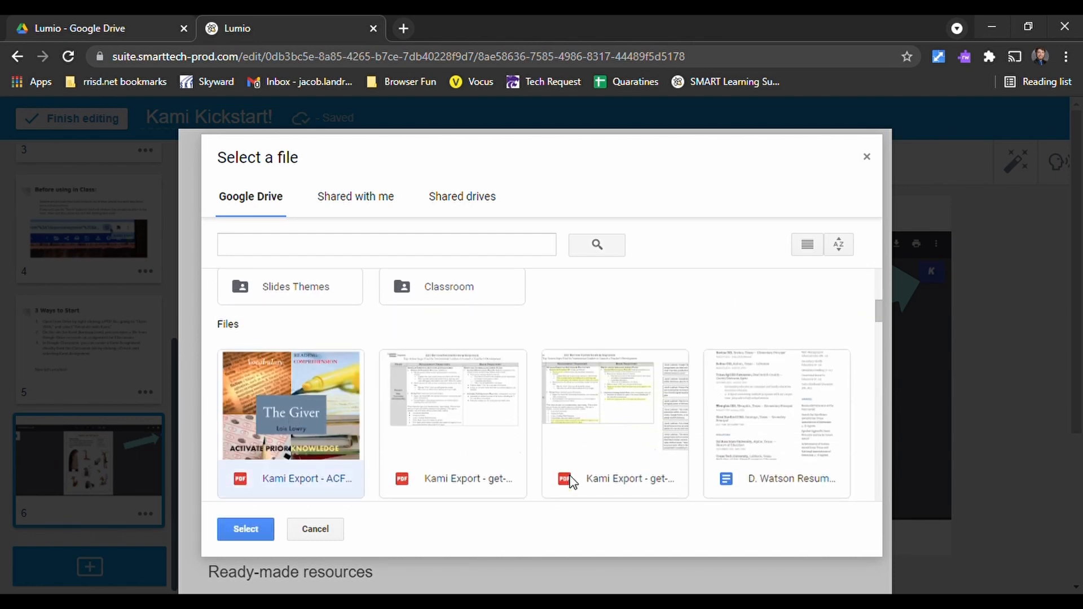
{"action": "left_click", "coordinate": [243, 533]}
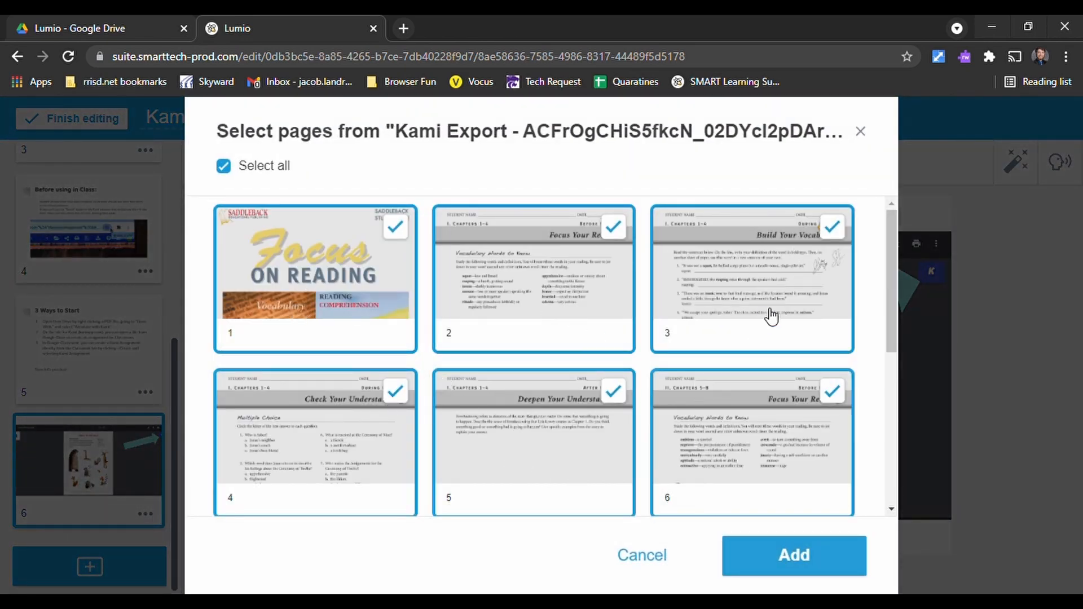
- Add only pages 4, 6 and 8 of the PDF to the lesson, leaving out all the other pages
{"action": "left_click", "coordinate": [396, 226]}
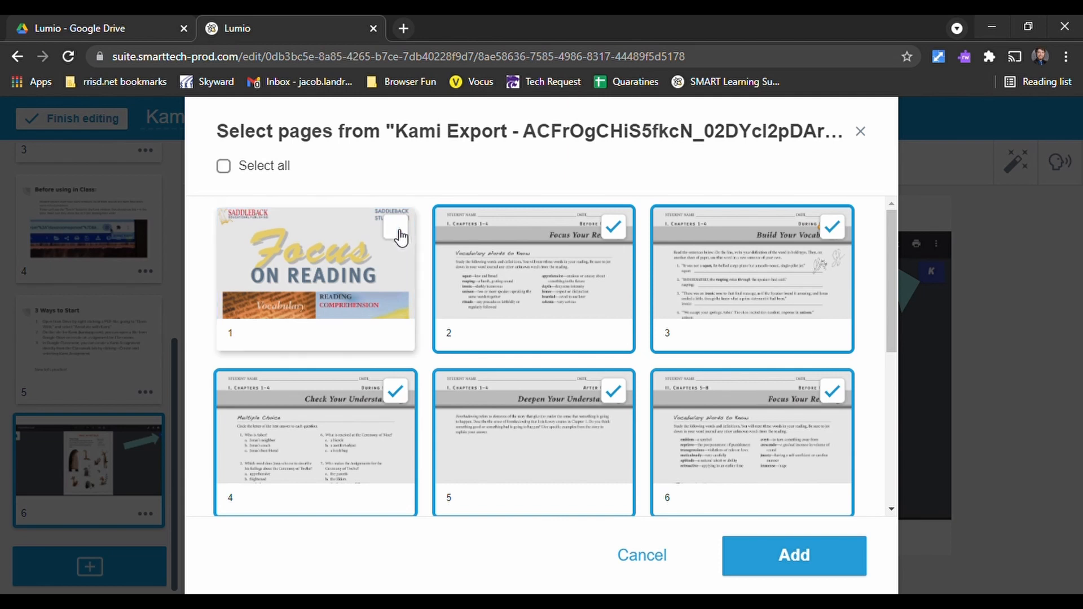
{"action": "left_click", "coordinate": [614, 224]}
{"action": "left_click", "coordinate": [832, 228]}
{"action": "scroll", "coordinate": [469, 399], "scroll_direction": "down", "scroll_amount": 3}
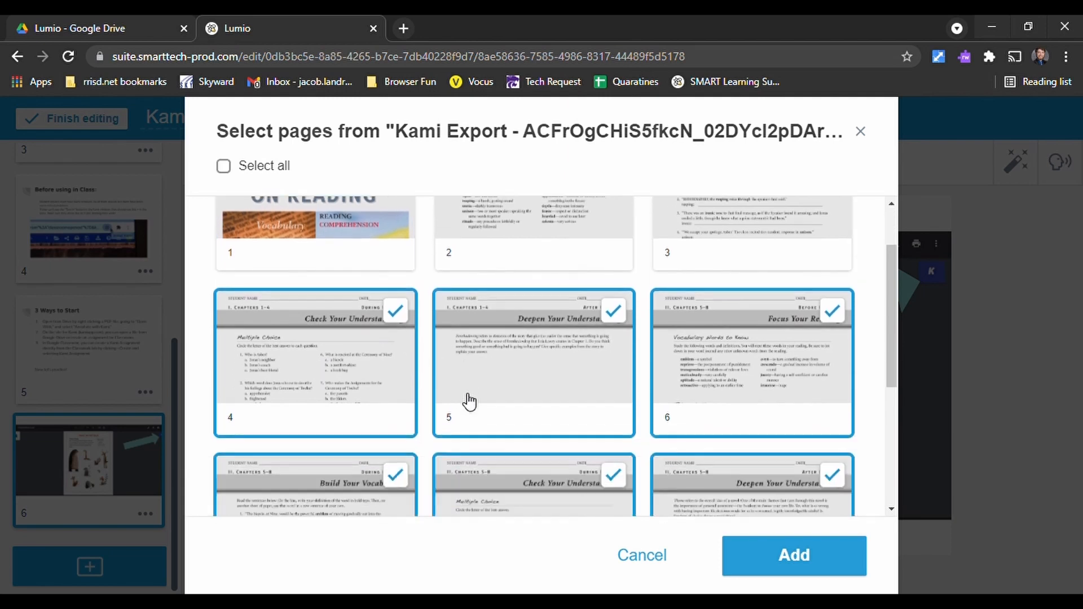
{"action": "left_click", "coordinate": [606, 265]}
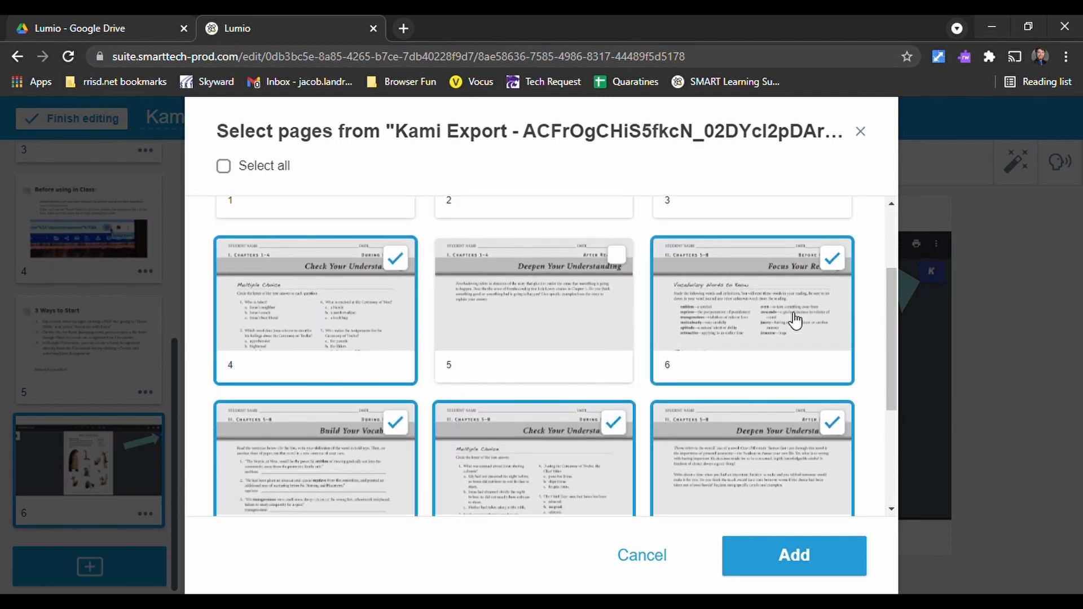
{"action": "scroll", "coordinate": [472, 327], "scroll_direction": "down", "scroll_amount": 2}
{"action": "left_click", "coordinate": [397, 314]}
{"action": "left_click", "coordinate": [833, 314]}
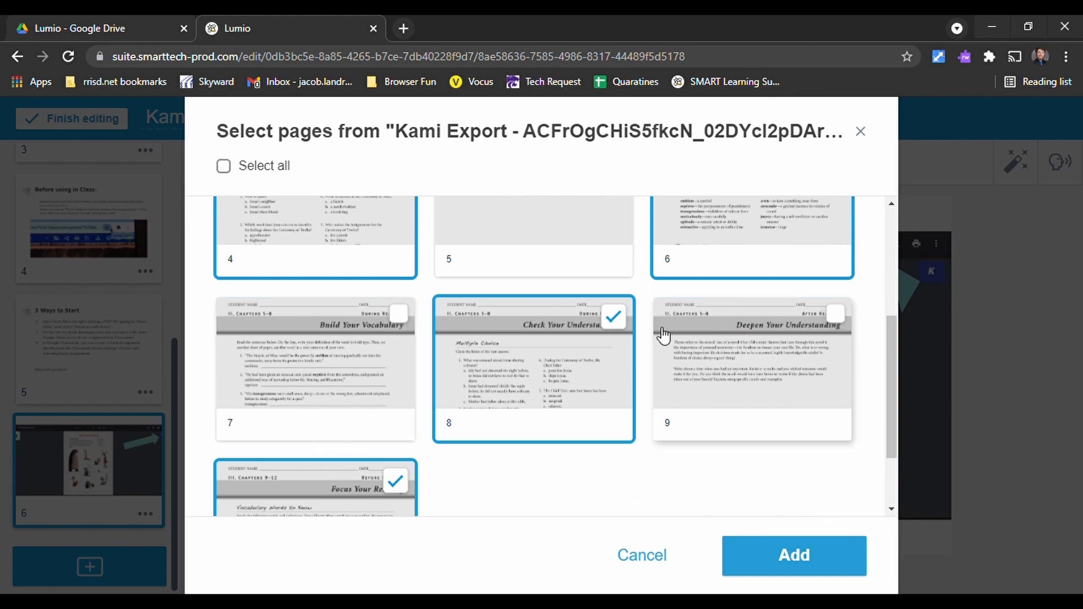
{"action": "scroll", "coordinate": [346, 440], "scroll_direction": "down", "scroll_amount": 2}
{"action": "left_click", "coordinate": [346, 440]}
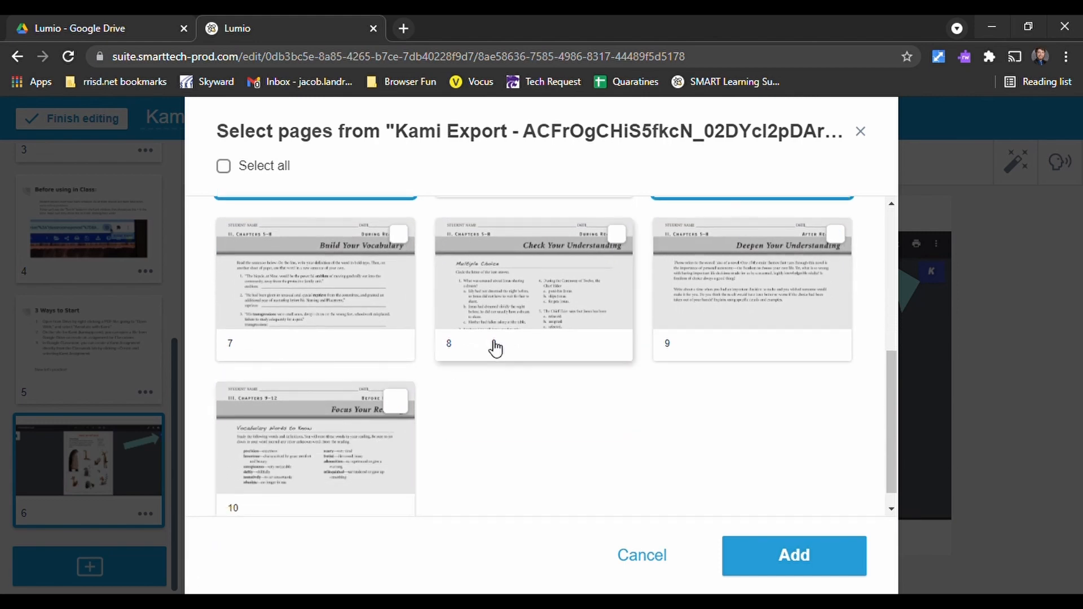
{"action": "left_click", "coordinate": [773, 558]}
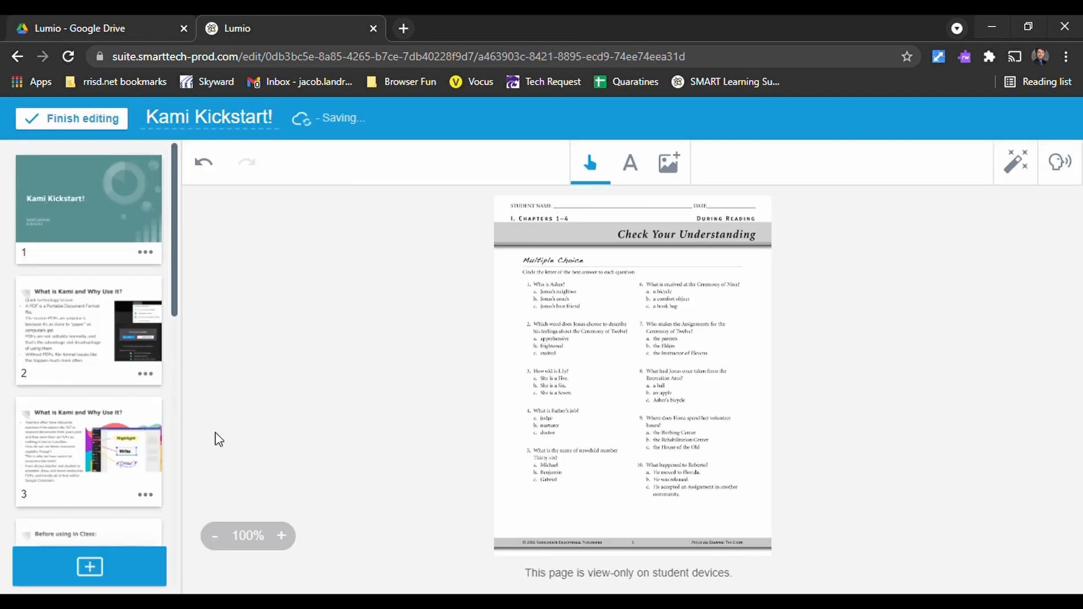
- Review the newly imported worksheet pages 7, 8 and 9 of the lesson
{"action": "scroll", "coordinate": [102, 302], "scroll_direction": "down", "scroll_amount": 7}
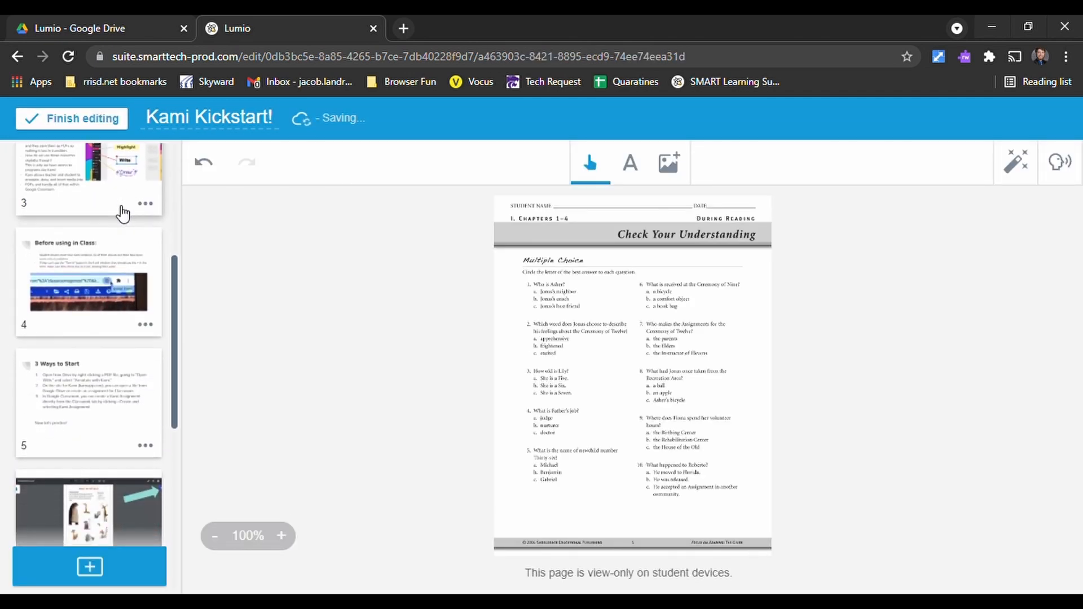
{"action": "scroll", "coordinate": [113, 234], "scroll_direction": "down", "scroll_amount": 5}
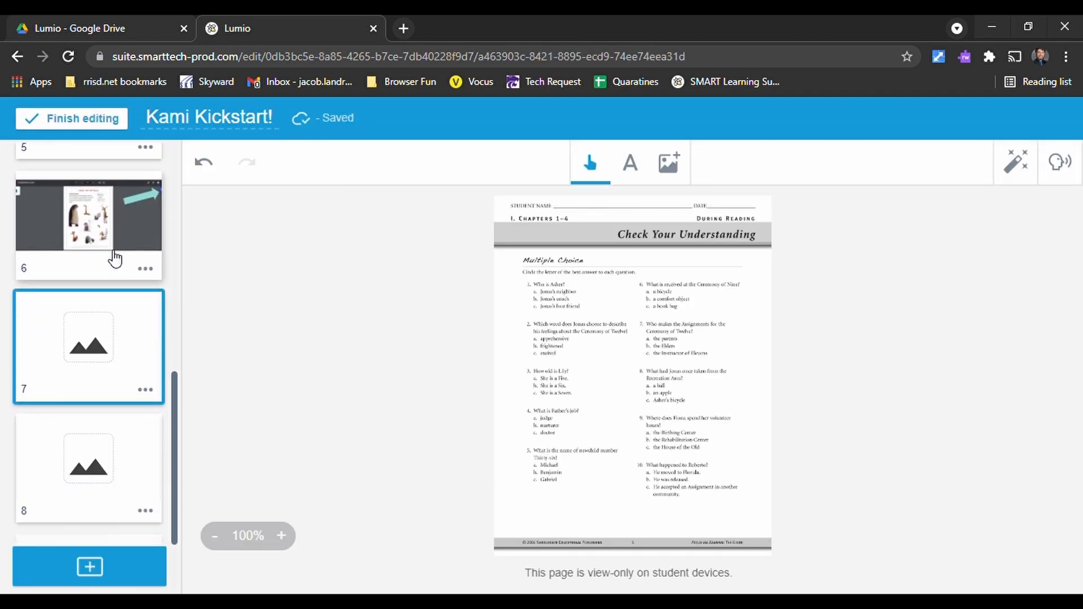
{"action": "left_click", "coordinate": [107, 370]}
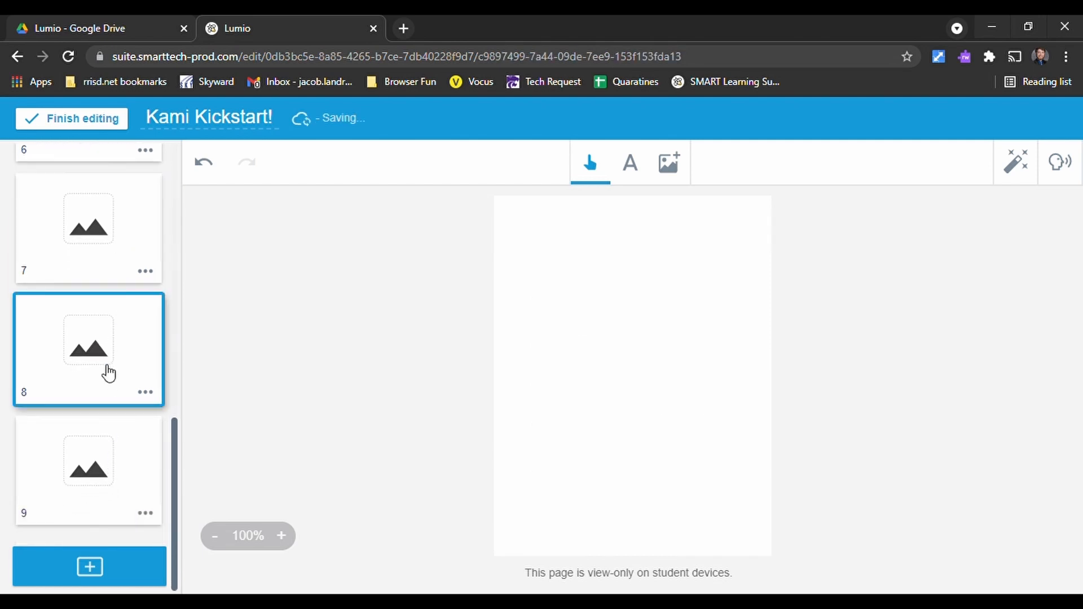
{"action": "left_click", "coordinate": [114, 501]}
{"action": "left_click", "coordinate": [101, 248]}
{"action": "scroll", "coordinate": [92, 348], "scroll_direction": "up", "scroll_amount": 2}
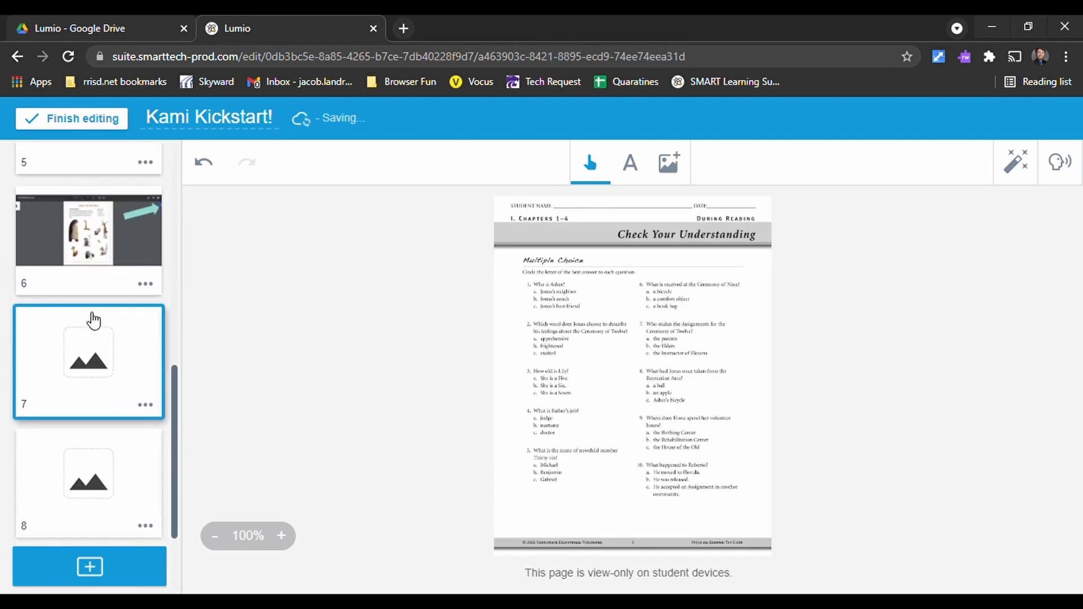
{"action": "scroll", "coordinate": [109, 446], "scroll_direction": "down", "scroll_amount": 3}
{"action": "left_click", "coordinate": [112, 486]}
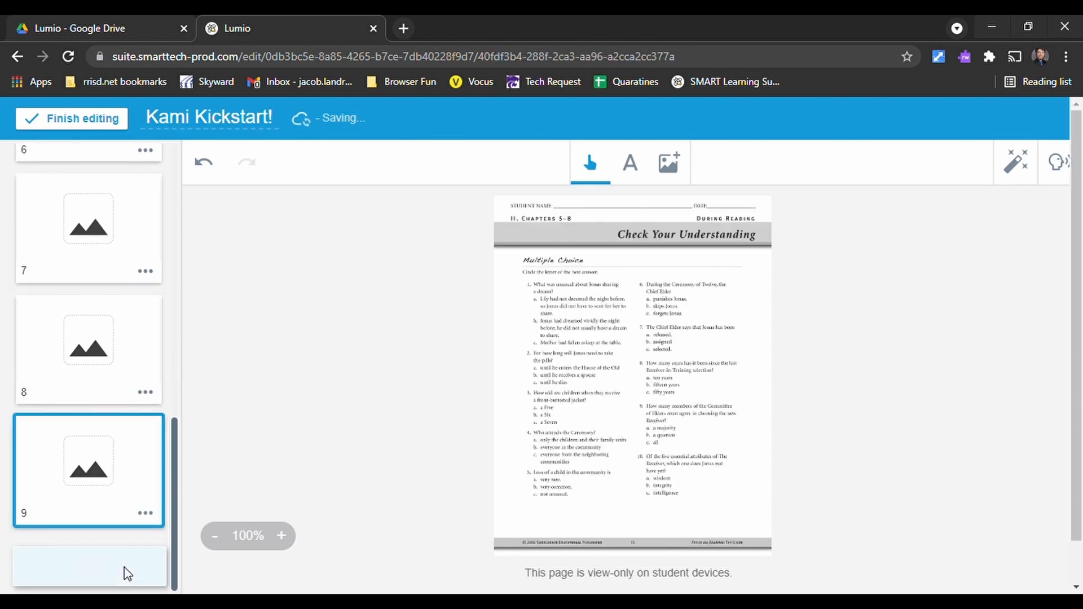
- View the import sources and the YouTube video search for adding content, and return to the content choices without adding a video
{"action": "left_click", "coordinate": [126, 572]}
{"action": "left_click", "coordinate": [341, 232]}
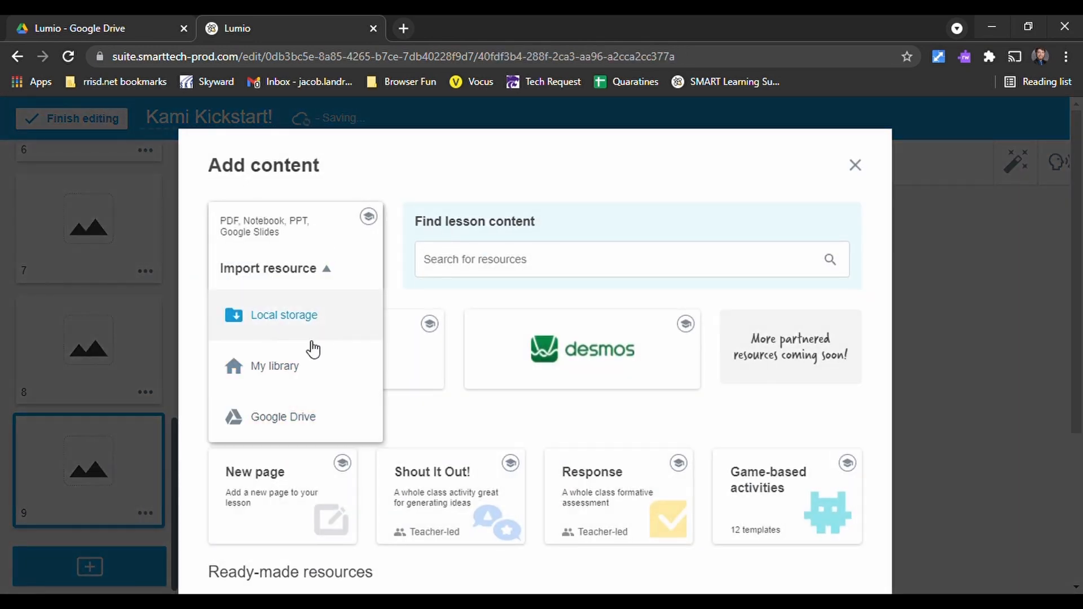
{"action": "left_click", "coordinate": [462, 159]}
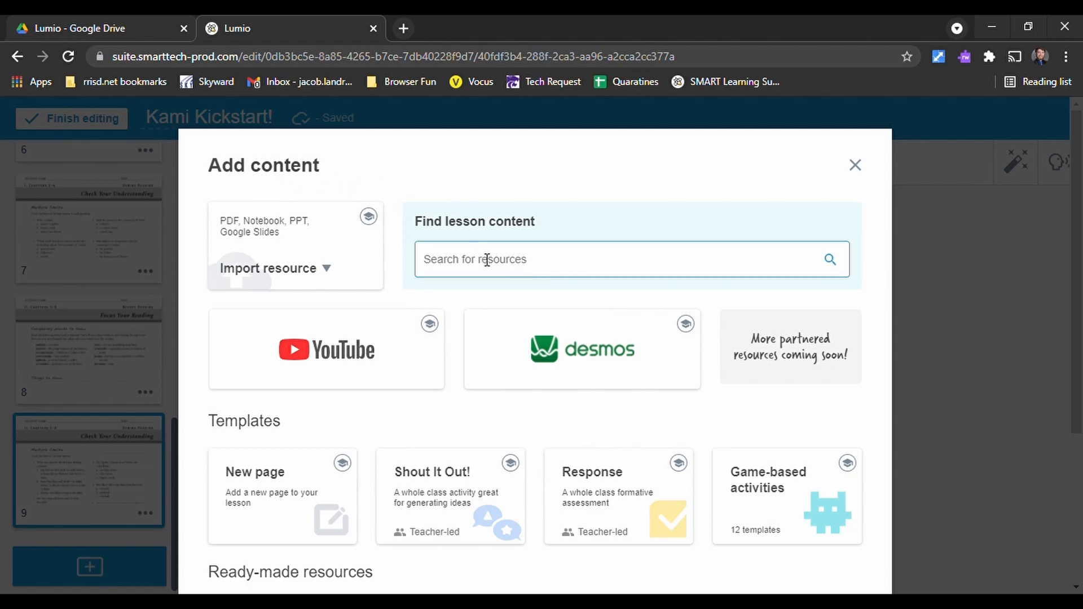
{"action": "left_click", "coordinate": [314, 343]}
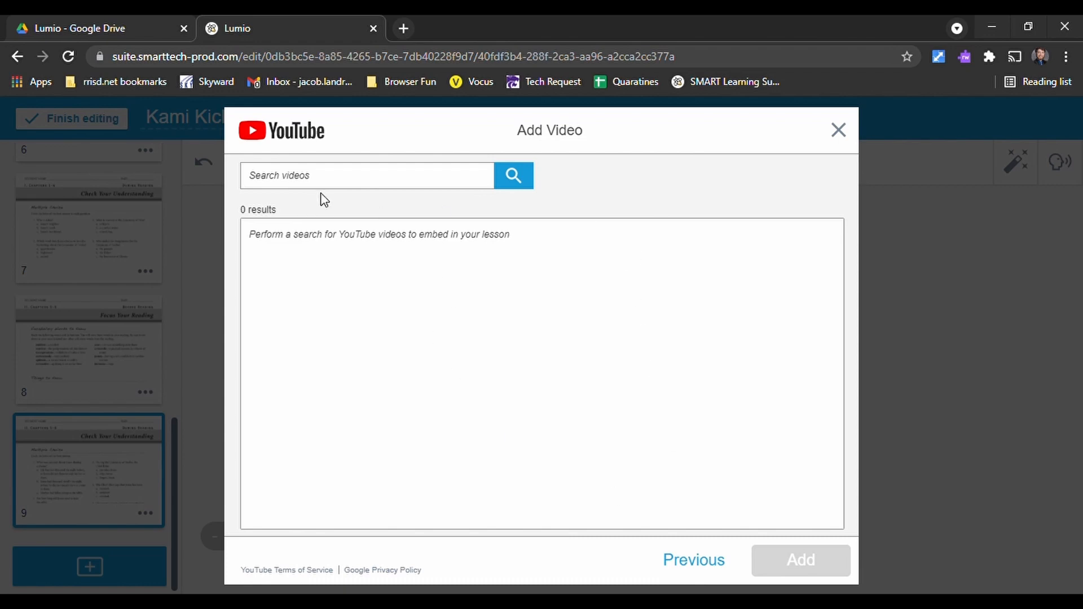
{"action": "left_click", "coordinate": [669, 567]}
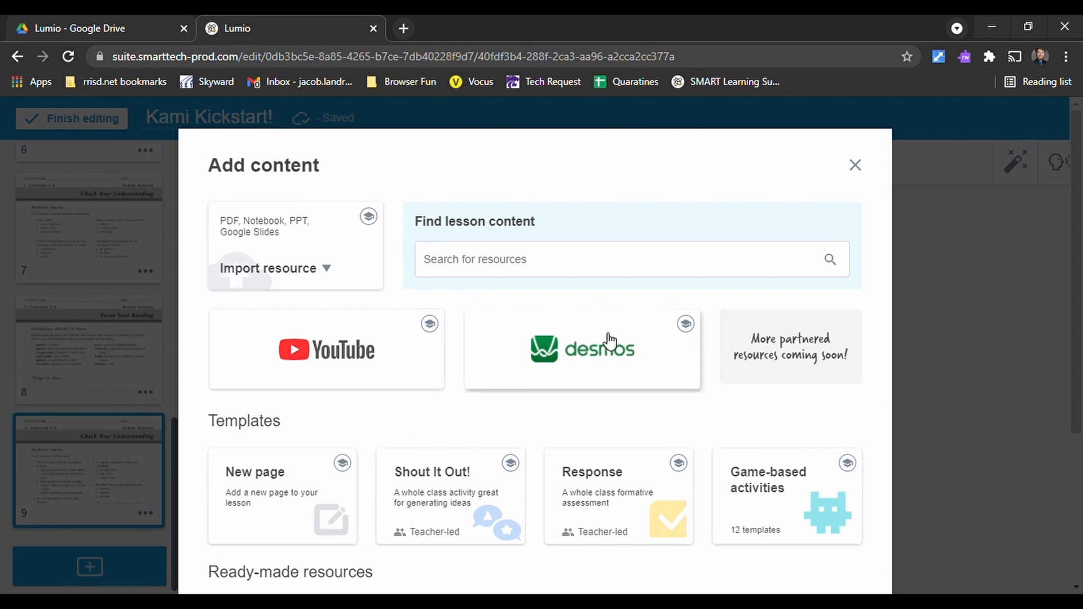
- Start adding a Desmos graph and look through the Stats, Dist and Misc function categories of its math keypad
{"action": "key", "text": "Escape"}
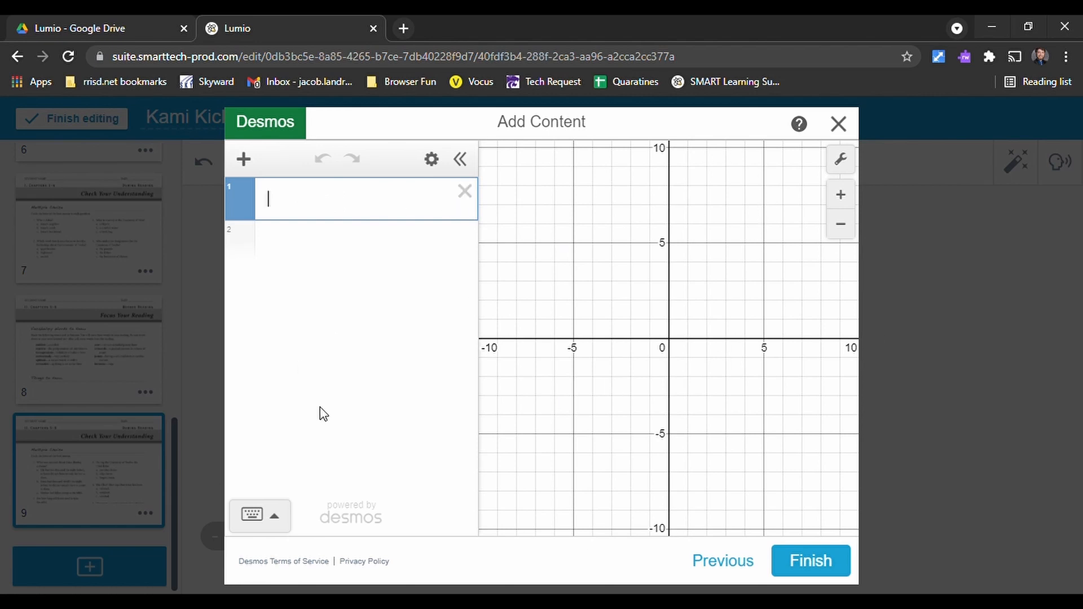
{"action": "left_click", "coordinate": [277, 518]}
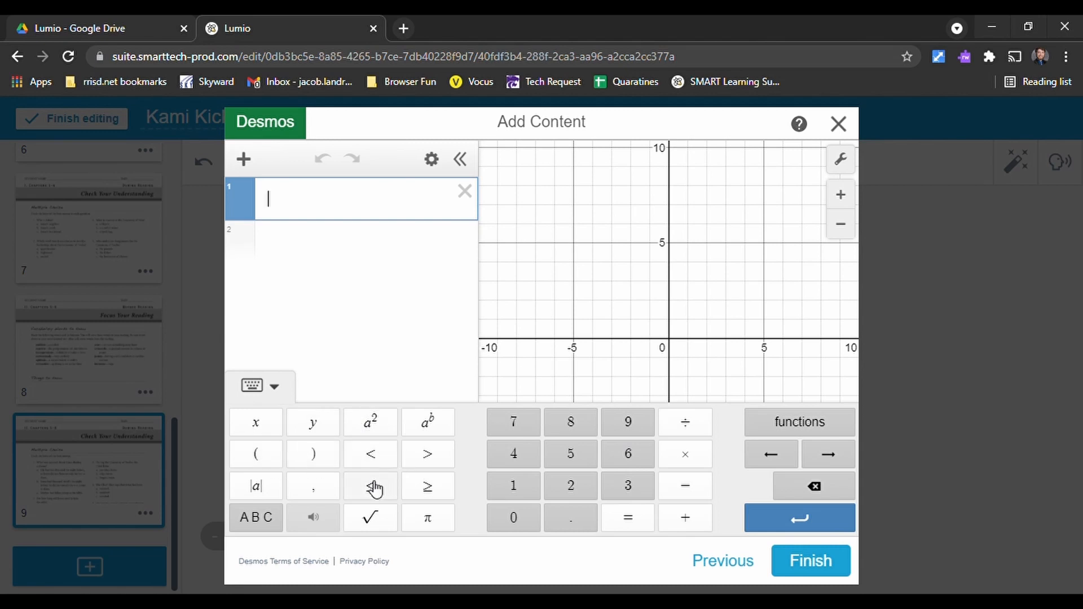
{"action": "left_click", "coordinate": [786, 427]}
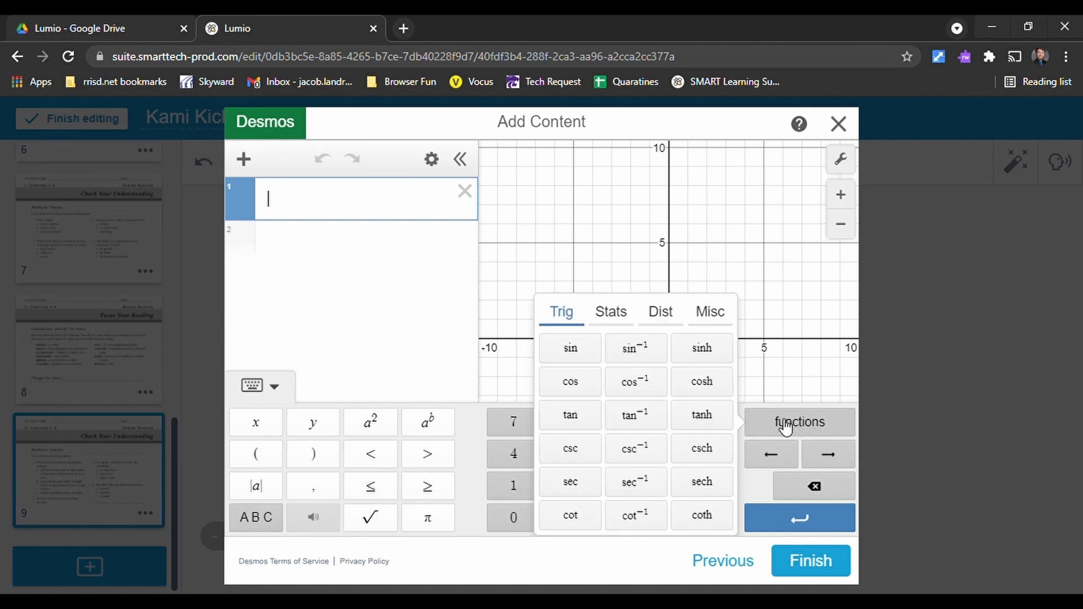
{"action": "left_click", "coordinate": [604, 320]}
{"action": "left_click", "coordinate": [659, 315]}
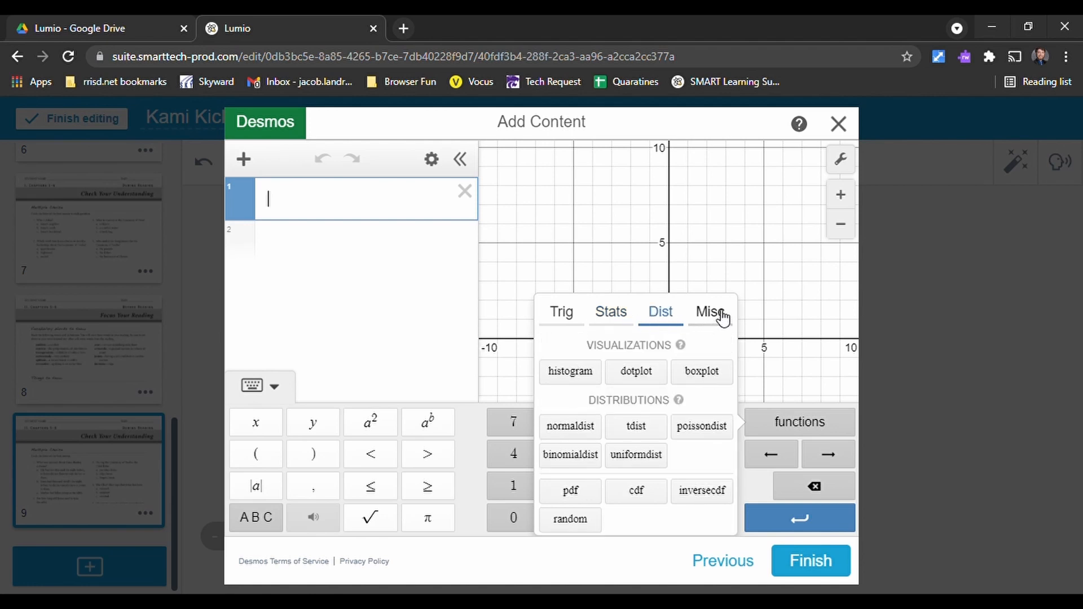
{"action": "left_click", "coordinate": [718, 315]}
{"action": "left_click", "coordinate": [795, 422]}
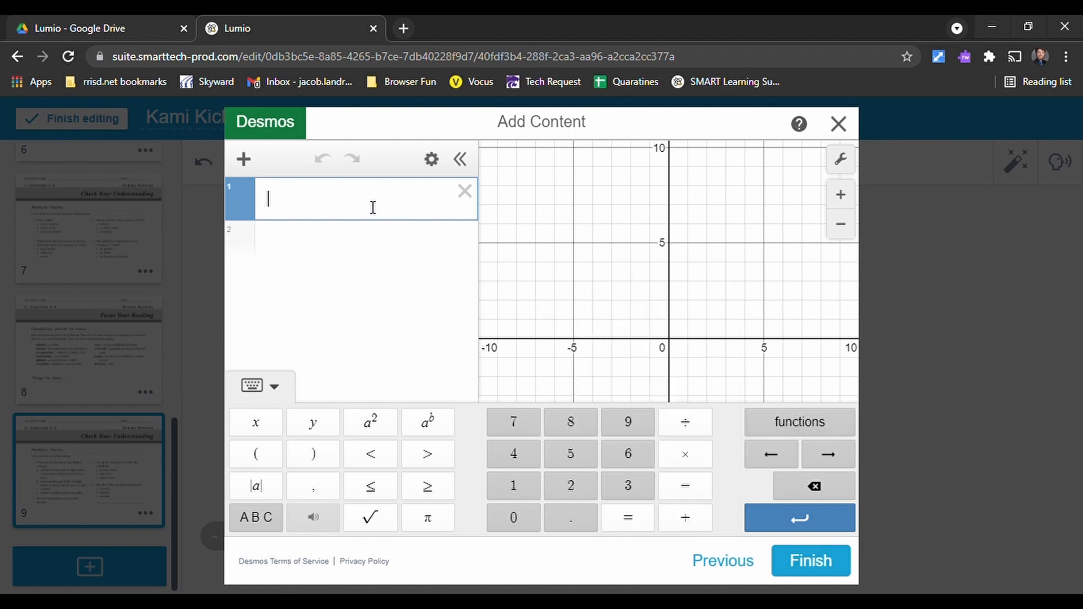
- Graph the equation x = 4x² − 3 in the first Desmos expression and inspect its graph
{"action": "type", "text": "x = 4"}
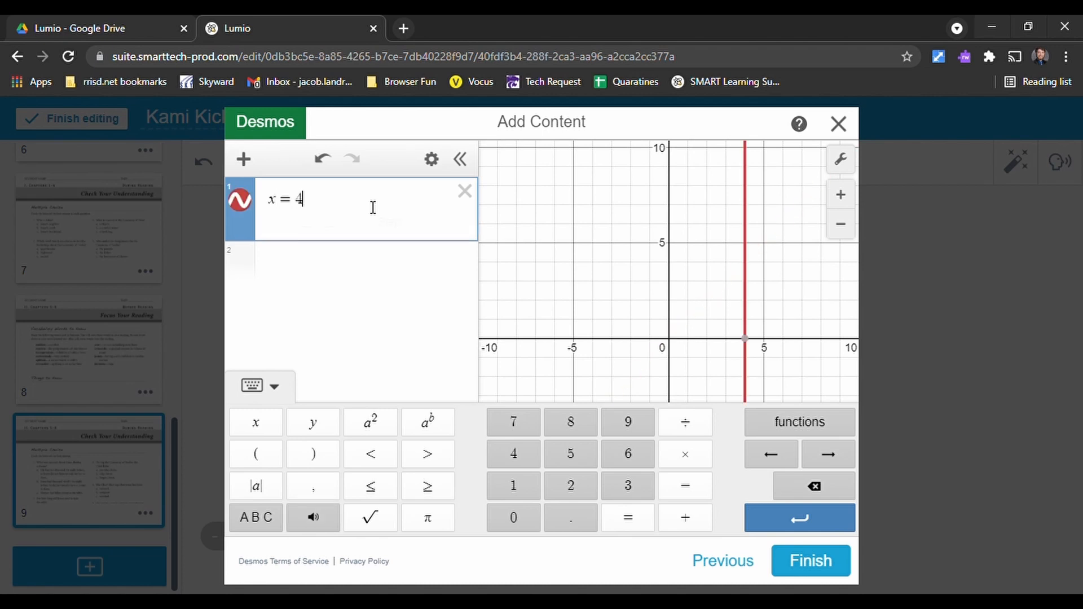
{"action": "type", "text": "x^"}
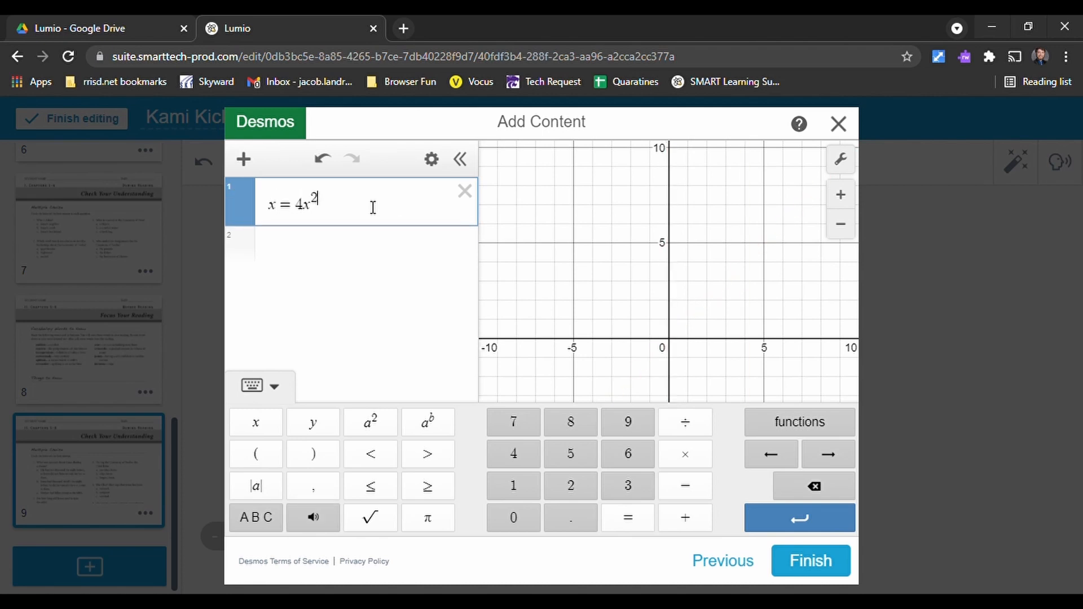
{"action": "type", "text": "2"}
{"action": "key", "text": "Right"}
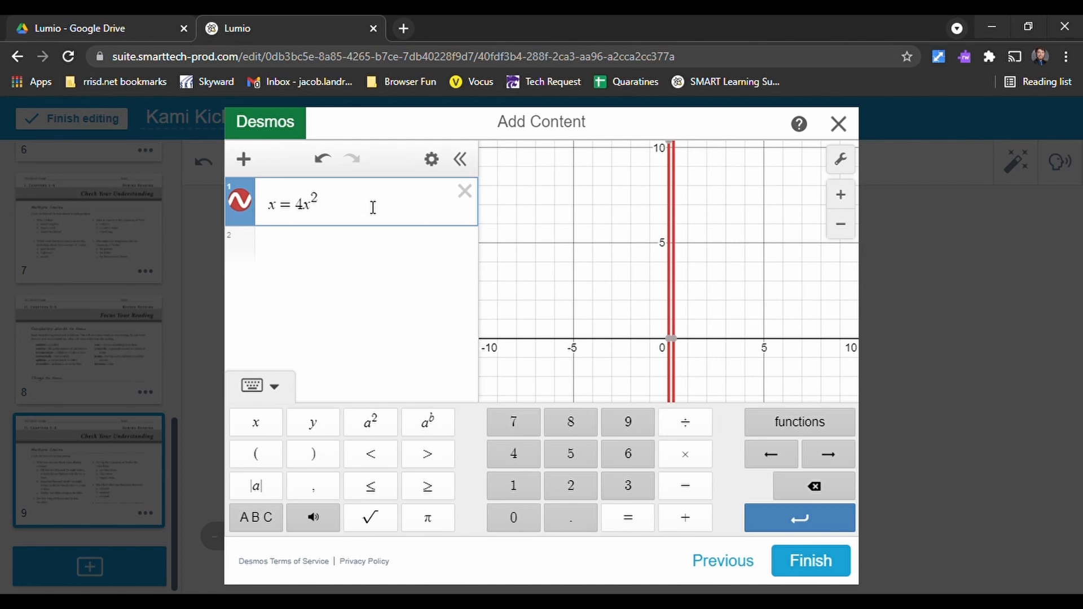
{"action": "type", "text": "-3"}
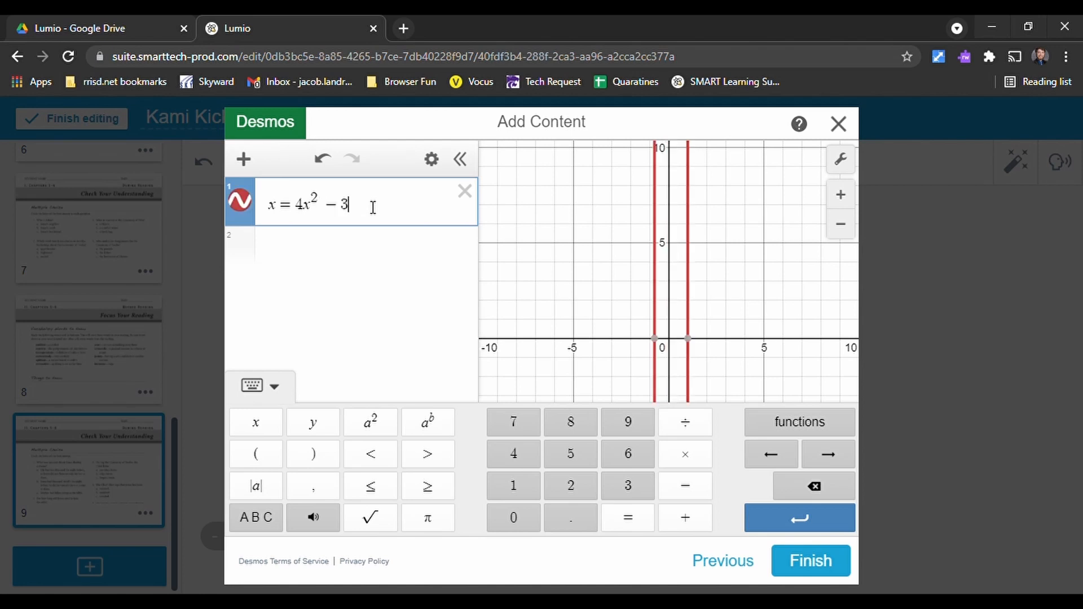
{"action": "scroll", "coordinate": [688, 282], "scroll_direction": "down", "scroll_amount": 3}
{"action": "scroll", "coordinate": [693, 300], "scroll_direction": "up", "scroll_amount": 3}
{"action": "scroll", "coordinate": [692, 299], "scroll_direction": "down", "scroll_amount": 4}
{"action": "scroll", "coordinate": [702, 285], "scroll_direction": "up", "scroll_amount": 2}
{"action": "scroll", "coordinate": [686, 249], "scroll_direction": "down", "scroll_amount": 3}
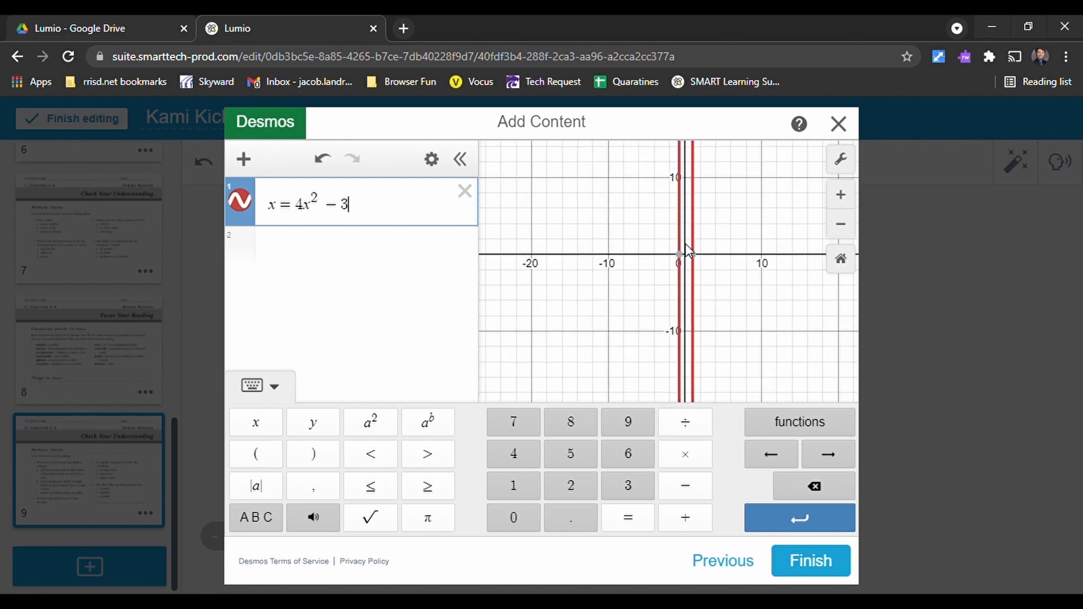
{"action": "mouse_move", "coordinate": [699, 237]}
{"action": "left_mouse_down"}
{"action": "mouse_move", "coordinate": [693, 203]}
{"action": "mouse_move", "coordinate": [695, 330]}
{"action": "mouse_move", "coordinate": [676, 193]}
{"action": "mouse_move", "coordinate": [694, 285]}
{"action": "mouse_move", "coordinate": [698, 172]}
{"action": "left_mouse_up"}
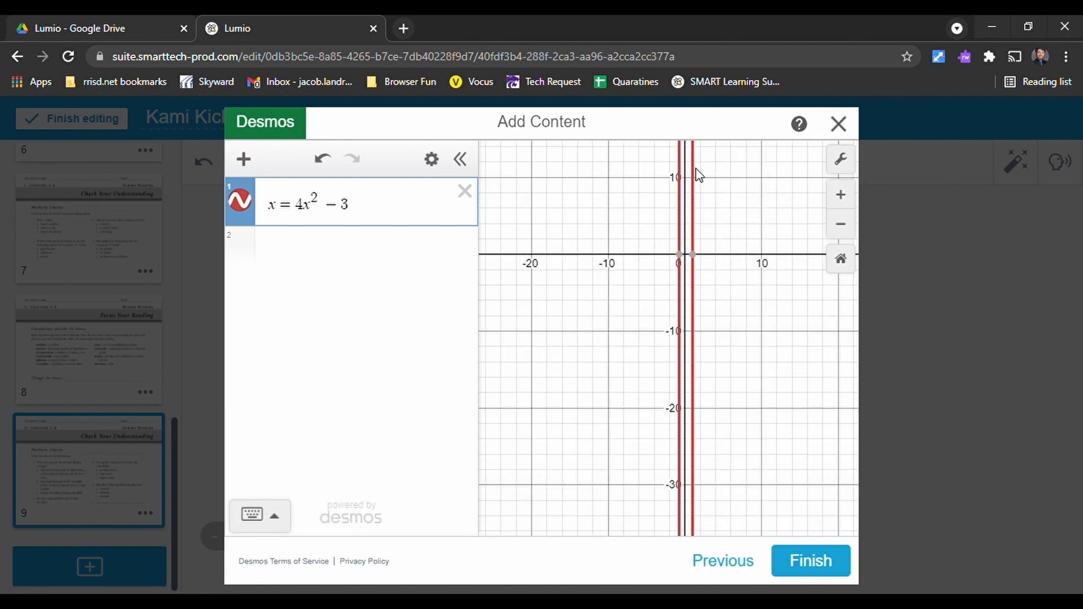
- Replace the first Desmos expression with the equation y = 4x + 3
{"action": "left_click", "coordinate": [323, 218]}
{"action": "left_click_drag", "start_coordinate": [355, 203], "coordinate": [324, 210]}
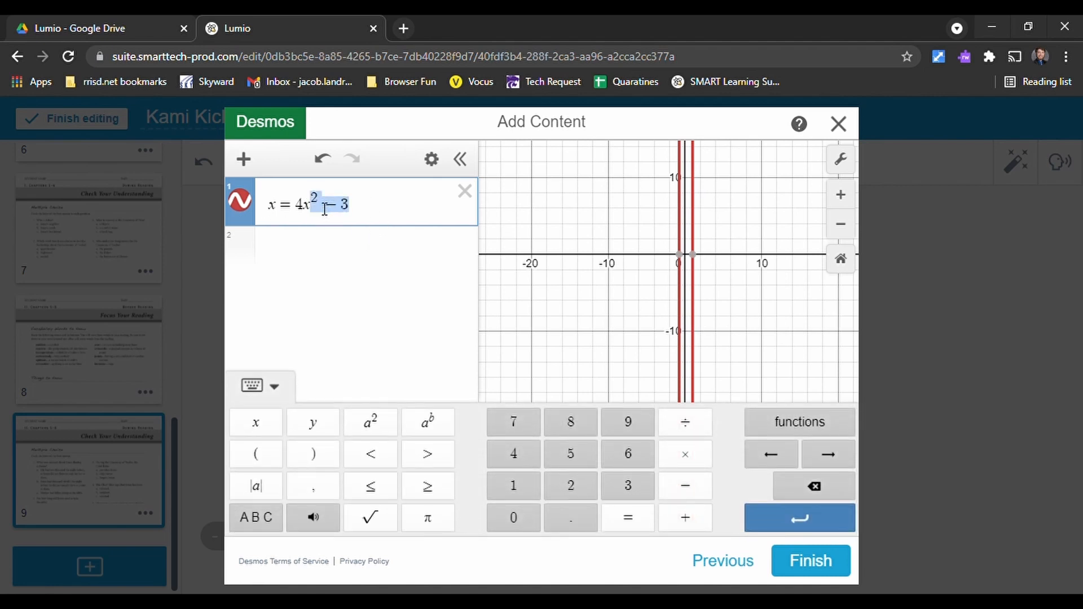
{"action": "key", "text": "BackSpace"}
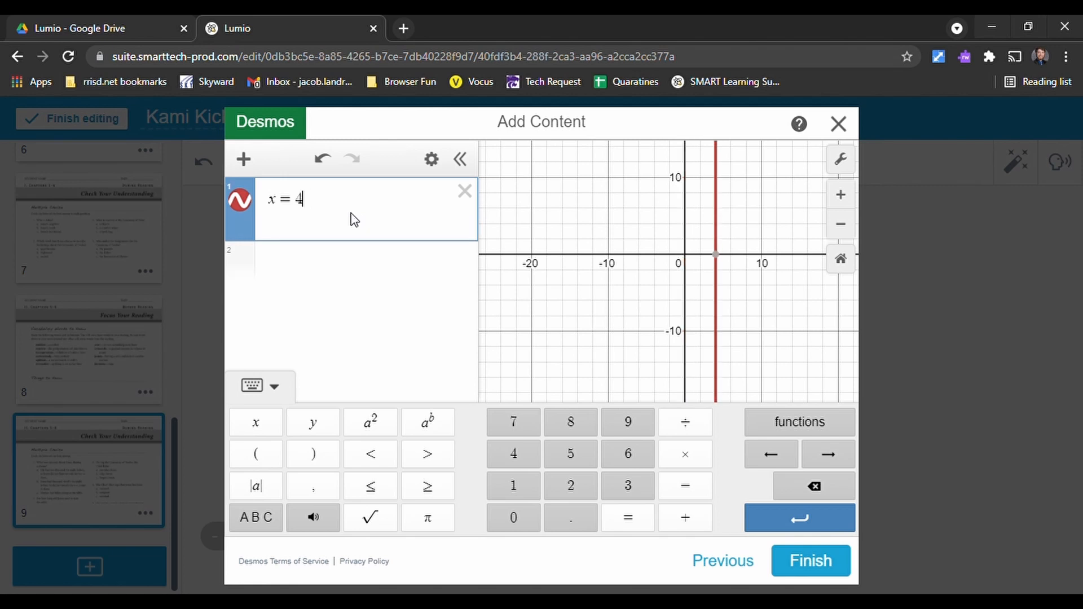
{"action": "key", "text": "BackSpace"}
{"action": "key", "text": "BackSpace"}
{"action": "key", "text": "BackSpace"}
{"action": "type", "text": "y="}
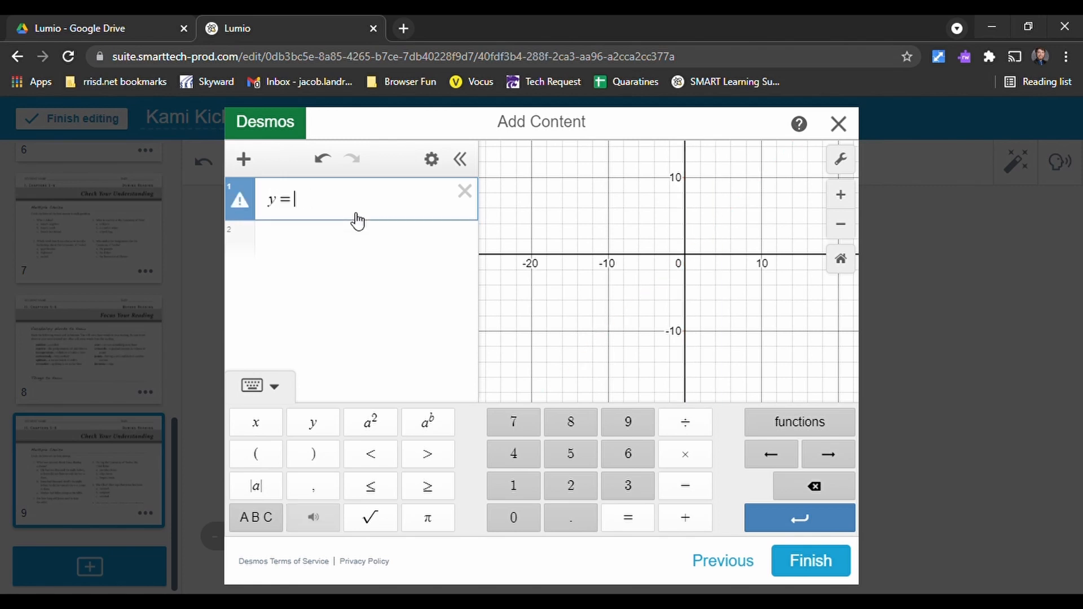
{"action": "type", "text": "$x"}
{"action": "key", "text": "BackSpace"}
{"action": "key", "text": "BackSpace"}
{"action": "type", "text": "4x"}
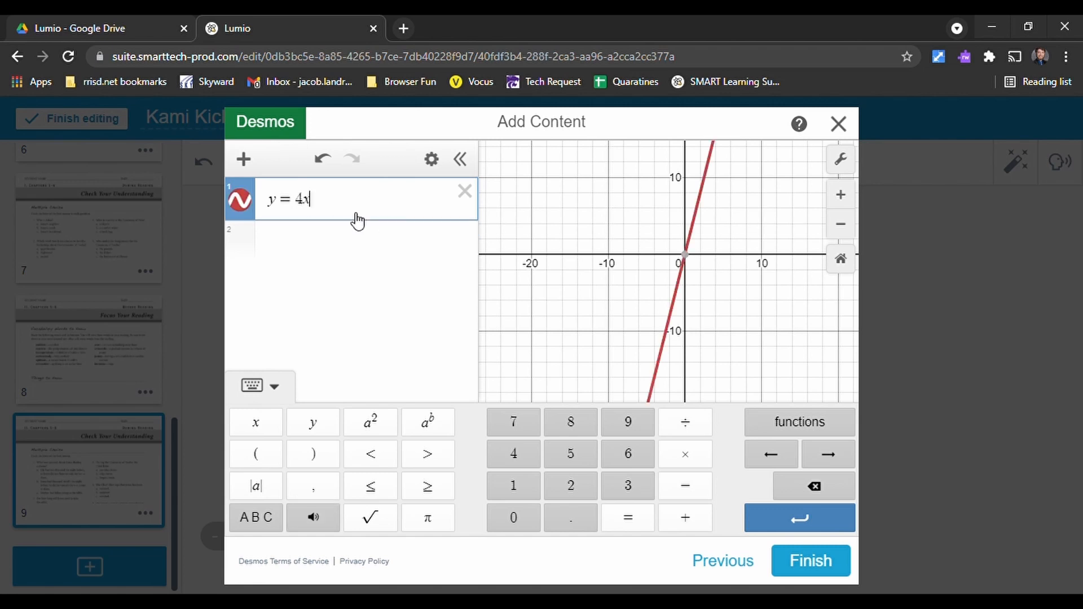
{"action": "type", "text": "+33"}
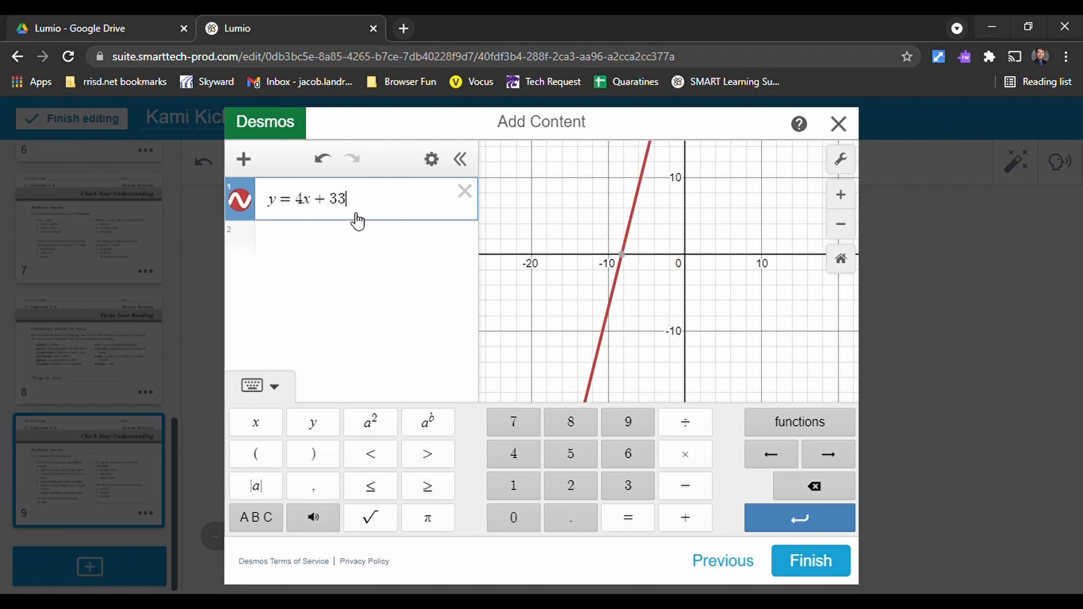
{"action": "key", "text": "BackSpace"}
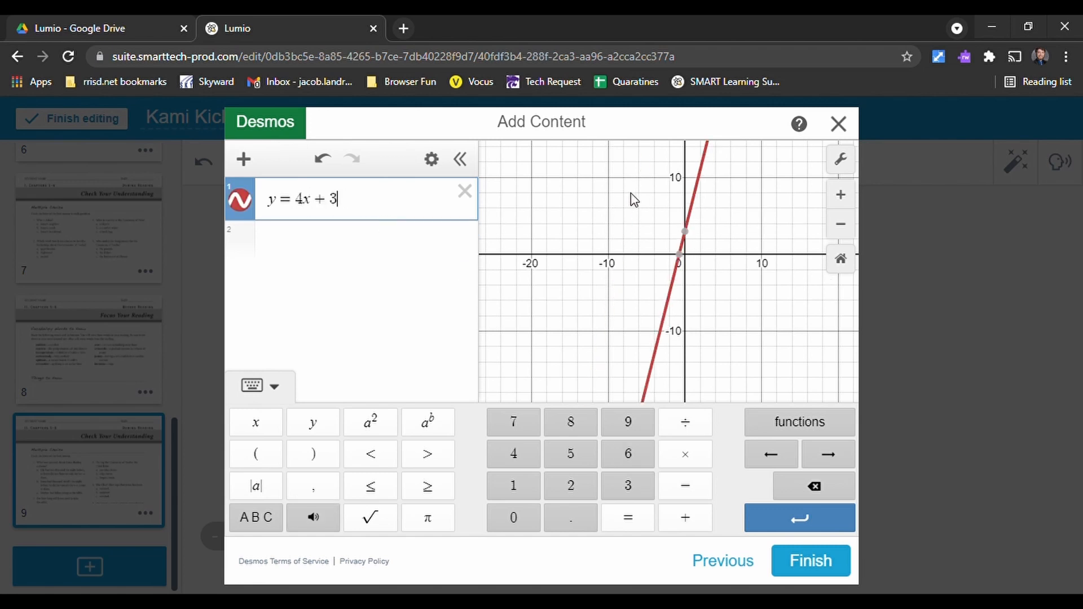
- Hide the math keypad, inspect the line's graph around the origin, and discard the Desmos content
{"action": "left_click", "coordinate": [276, 387]}
{"action": "scroll", "coordinate": [654, 304], "scroll_direction": "up", "scroll_amount": 5}
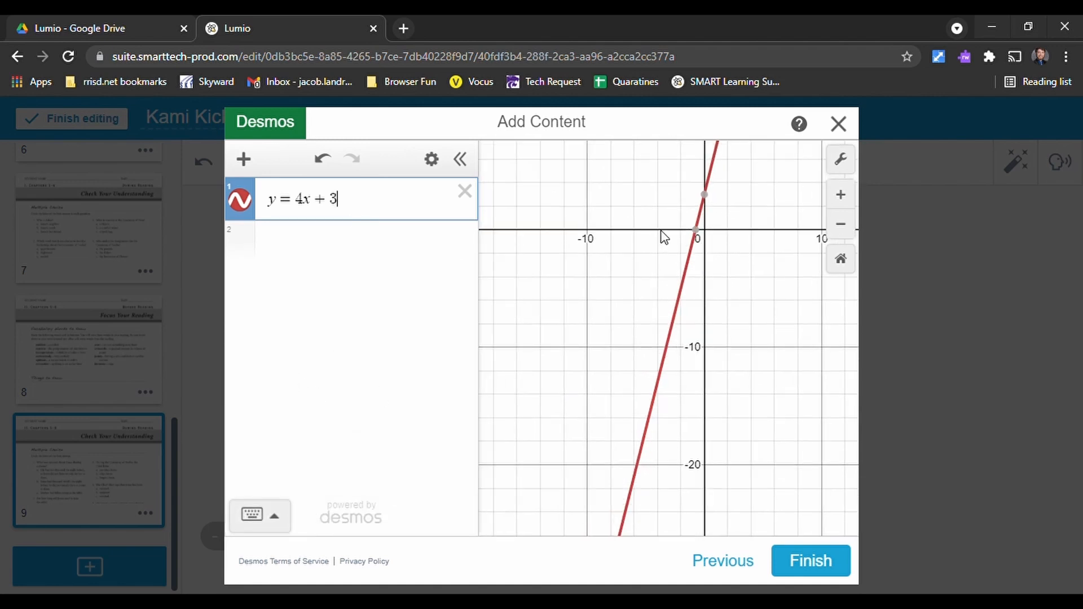
{"action": "mouse_move", "coordinate": [750, 222]}
{"action": "left_mouse_down"}
{"action": "mouse_move", "coordinate": [634, 355]}
{"action": "mouse_move", "coordinate": [733, 338]}
{"action": "mouse_move", "coordinate": [641, 293]}
{"action": "mouse_move", "coordinate": [649, 174]}
{"action": "mouse_move", "coordinate": [616, 299]}
{"action": "mouse_move", "coordinate": [630, 284]}
{"action": "left_mouse_up"}
{"action": "left_click", "coordinate": [629, 288]}
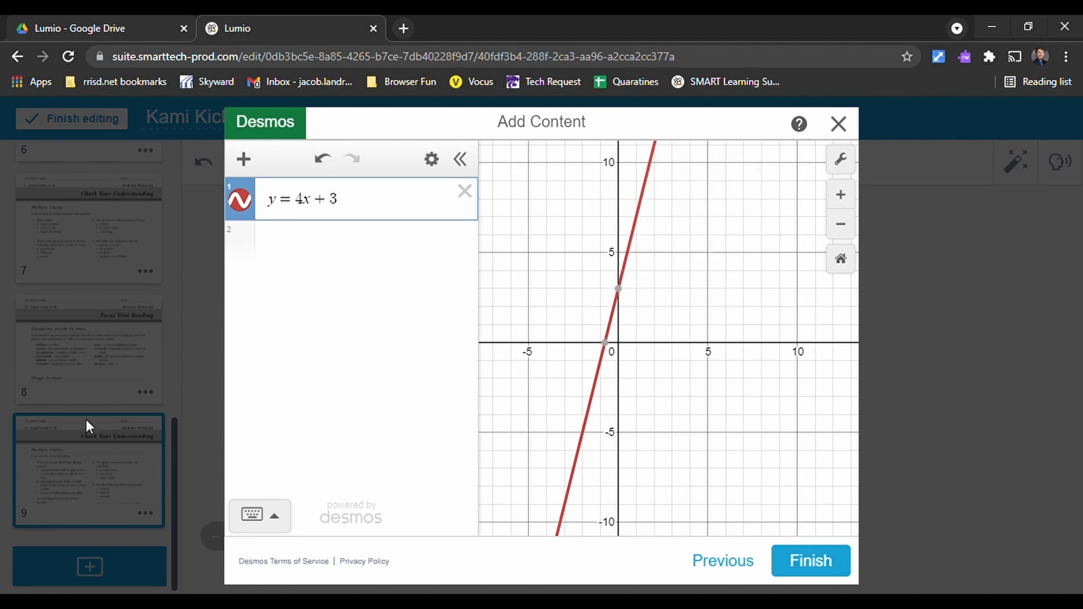
{"action": "left_click", "coordinate": [739, 564]}
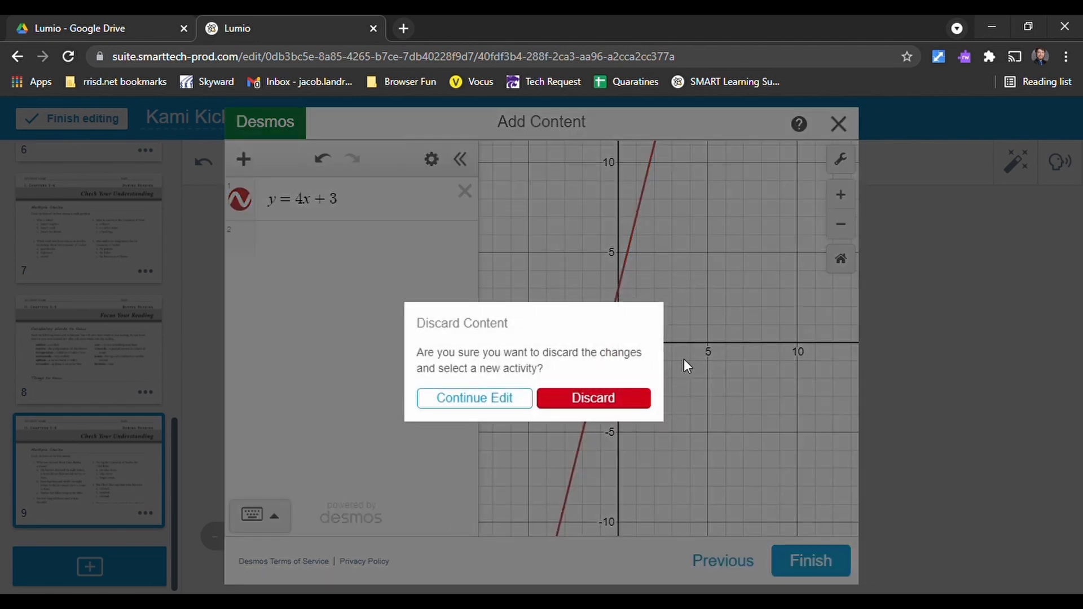
{"action": "left_click", "coordinate": [618, 397]}
- Start a Shout It Out! activity with the question "What did you learn from the video?"
{"action": "scroll", "coordinate": [416, 366], "scroll_direction": "down", "scroll_amount": 5}
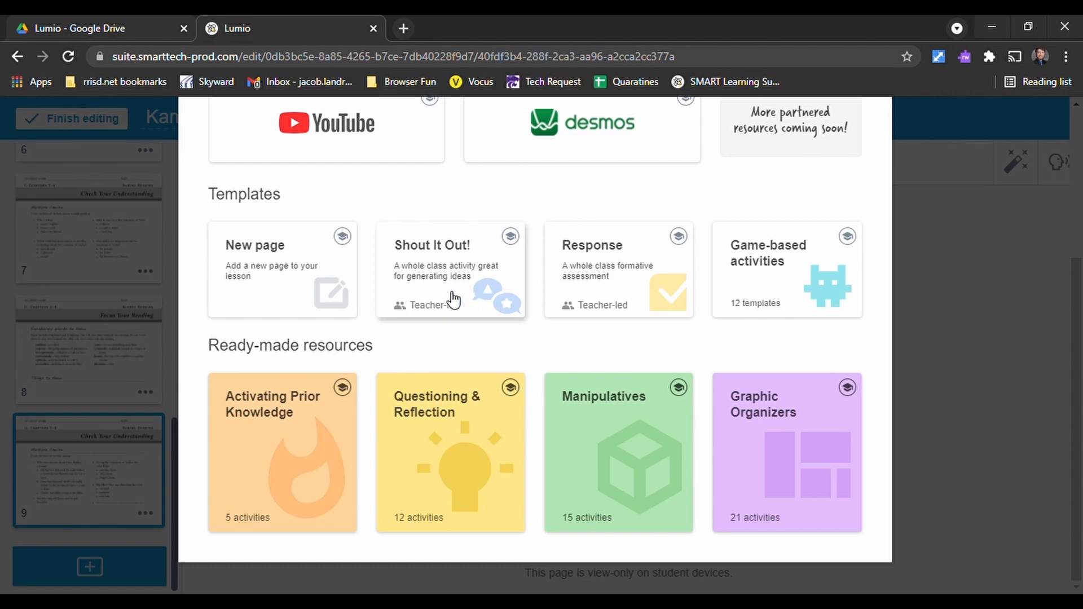
{"action": "left_click", "coordinate": [490, 289]}
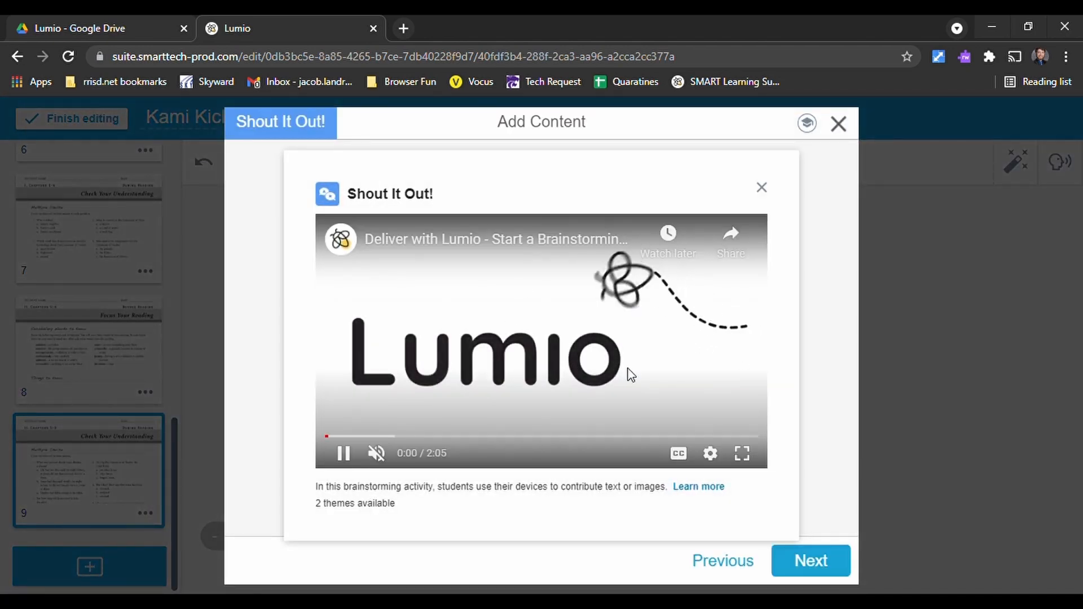
{"action": "left_click", "coordinate": [762, 187]}
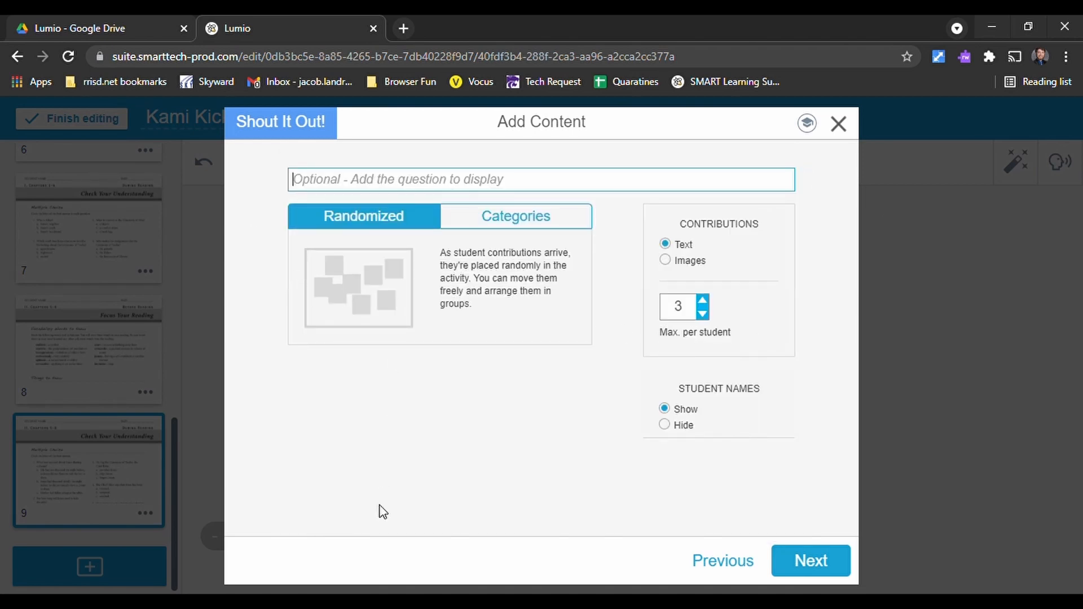
{"action": "type", "text": "W"}
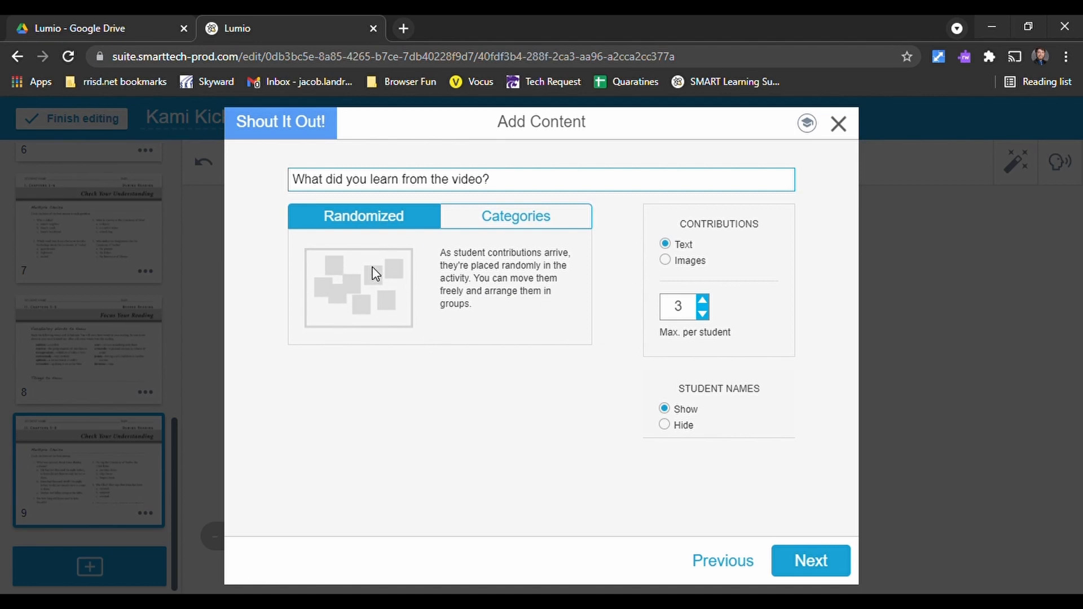
- Group contributions by the categories "Something You Didn't Know", "Something You've Heard Of" and "Something You Know A Lot On"
{"action": "left_click", "coordinate": [481, 216]}
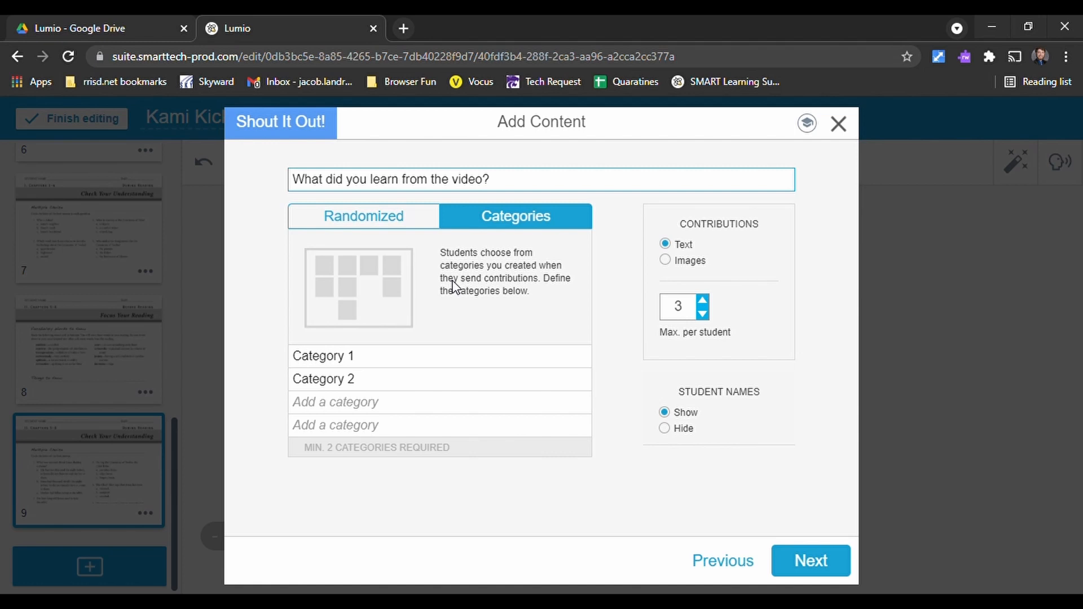
{"action": "left_click", "coordinate": [386, 364]}
{"action": "type", "text": "Something You Didn't Know"}
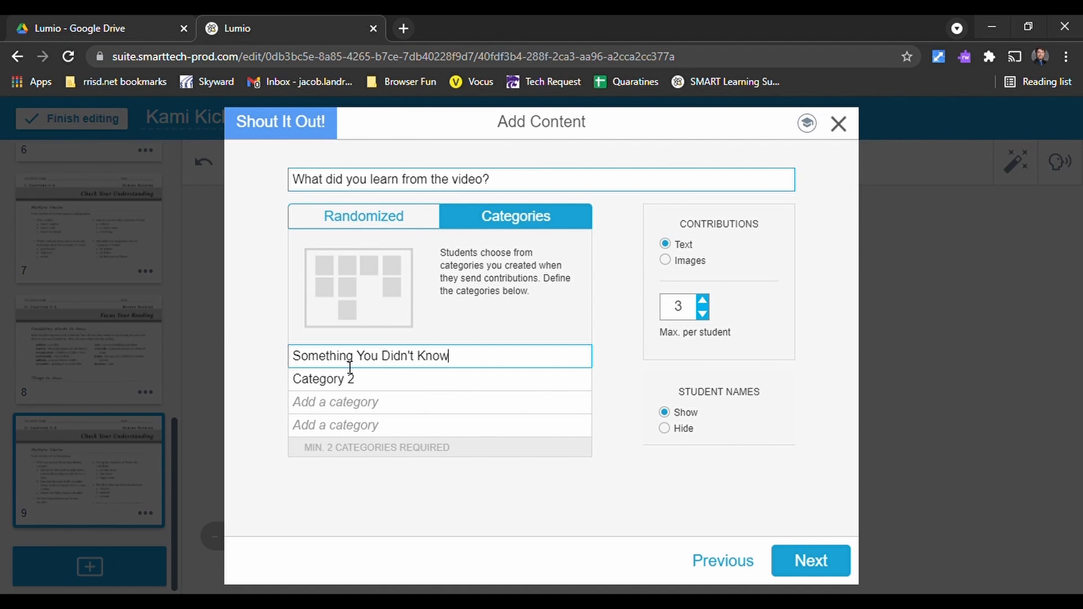
{"action": "left_click", "coordinate": [321, 380]}
{"action": "type", "text": "Something You've Heard Of"}
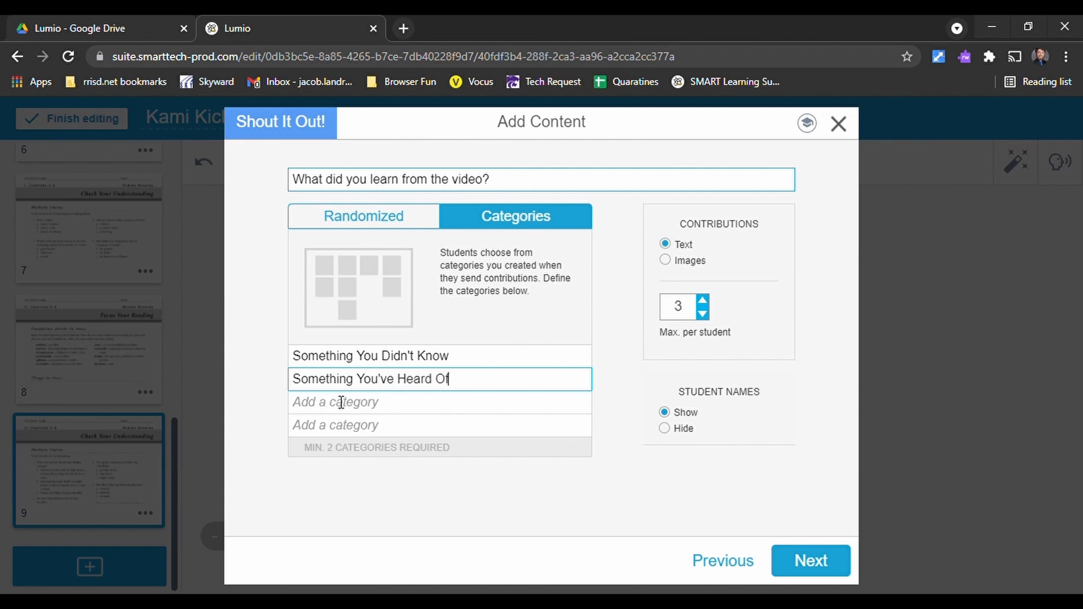
{"action": "left_click", "coordinate": [344, 408]}
{"action": "type", "text": "Someht"}
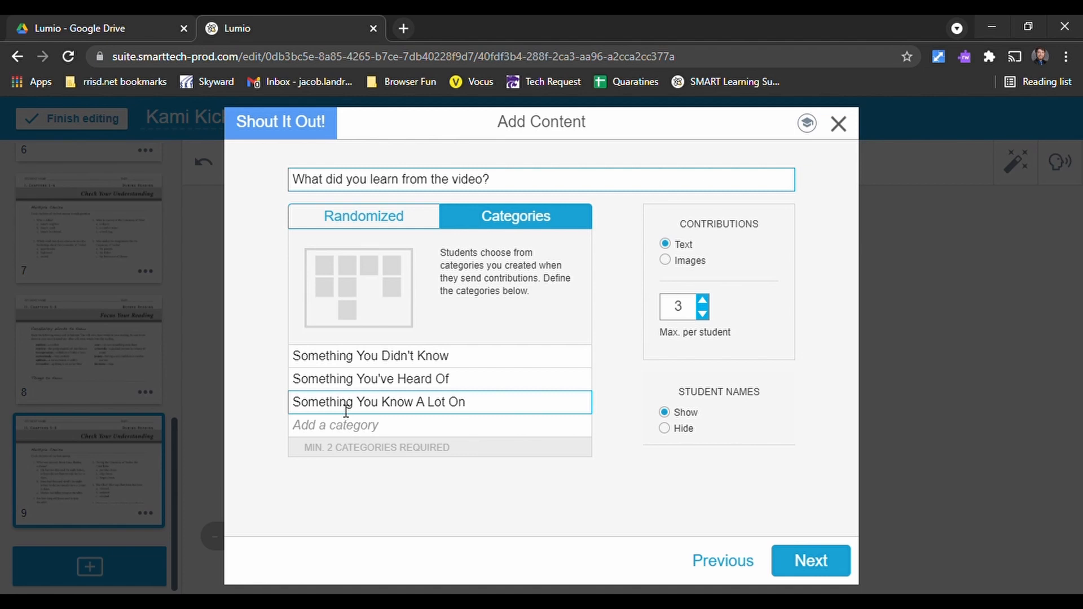
- Switch the contribution type to images and back to text, and discard the Shout It Out! activity
{"action": "left_click", "coordinate": [675, 260]}
{"action": "left_click", "coordinate": [665, 244]}
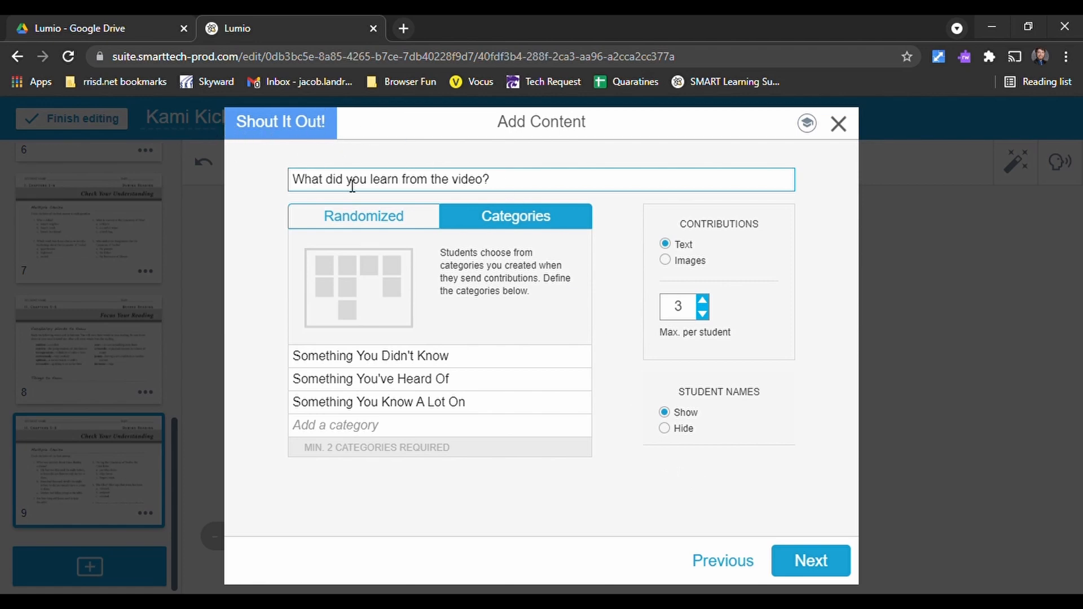
{"action": "left_click", "coordinate": [740, 567]}
{"action": "left_click", "coordinate": [602, 392]}
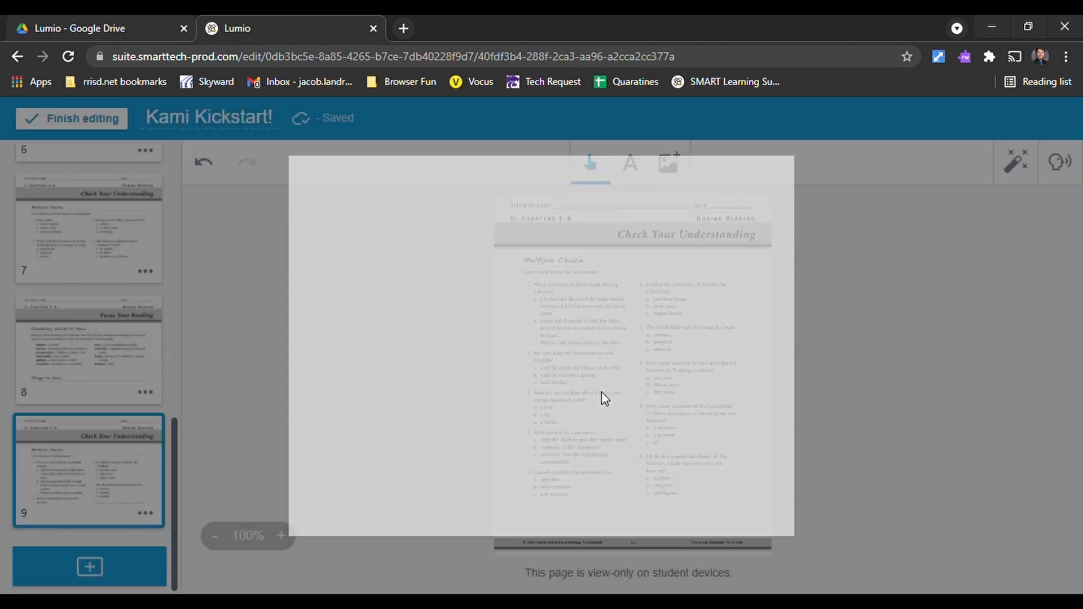
- Start a Response assessment and set its first question to the True or False type
{"action": "scroll", "coordinate": [442, 494], "scroll_direction": "down", "scroll_amount": 4}
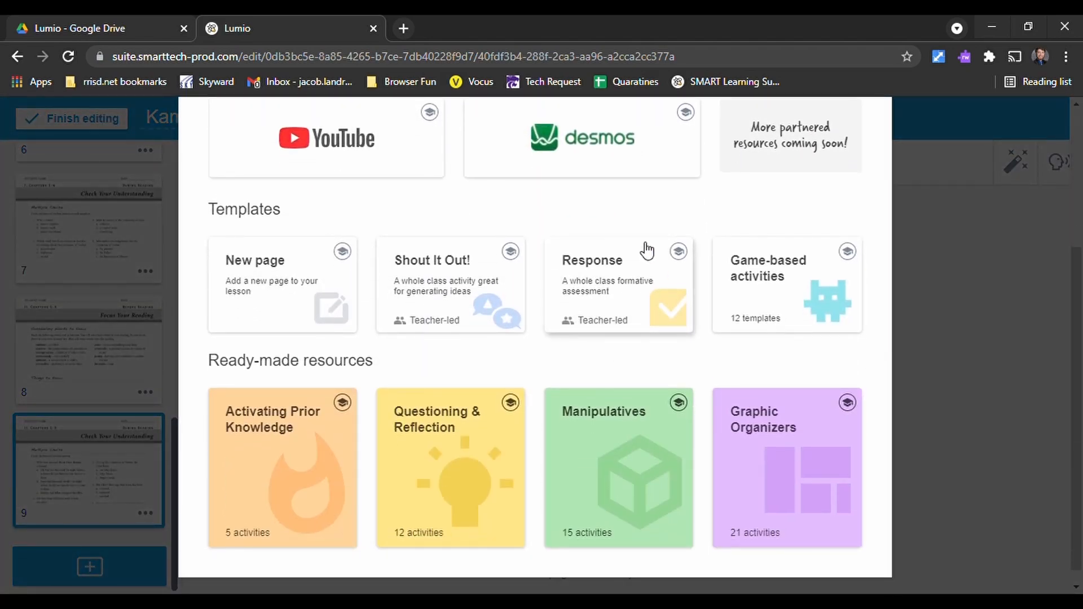
{"action": "left_click", "coordinate": [619, 287]}
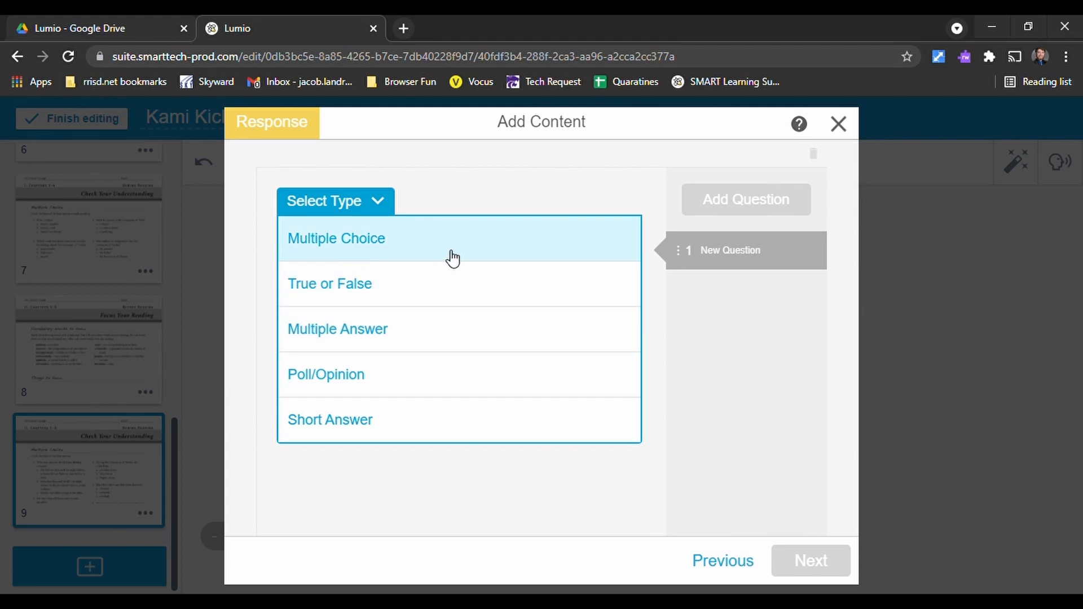
{"action": "left_click", "coordinate": [450, 253]}
{"action": "left_click", "coordinate": [361, 203]}
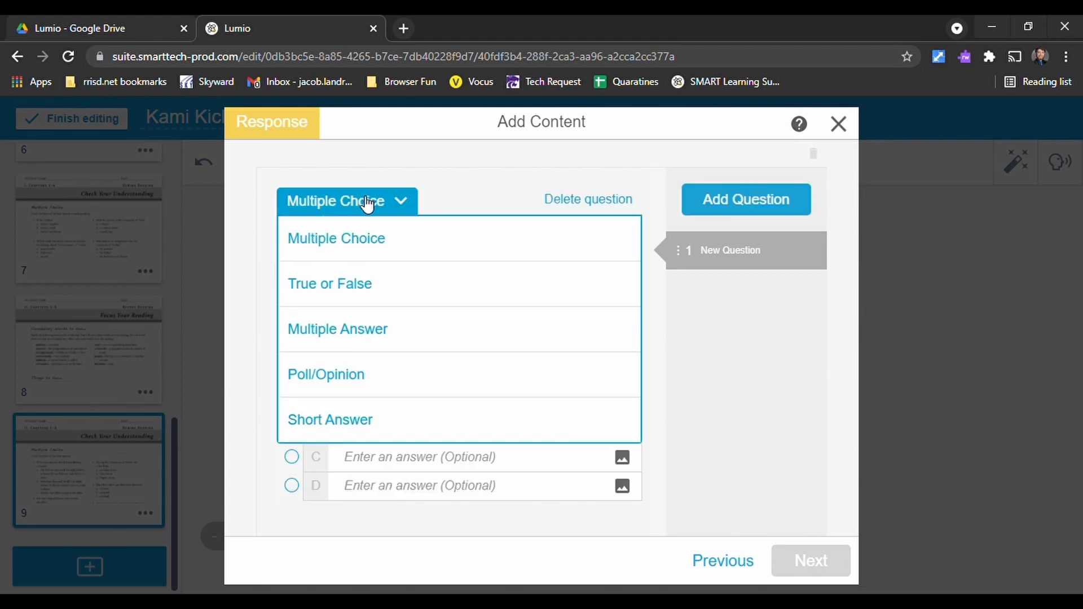
{"action": "left_click", "coordinate": [379, 286]}
- Add blank questions to the Response assessment until it has nine
{"action": "left_click", "coordinate": [743, 202]}
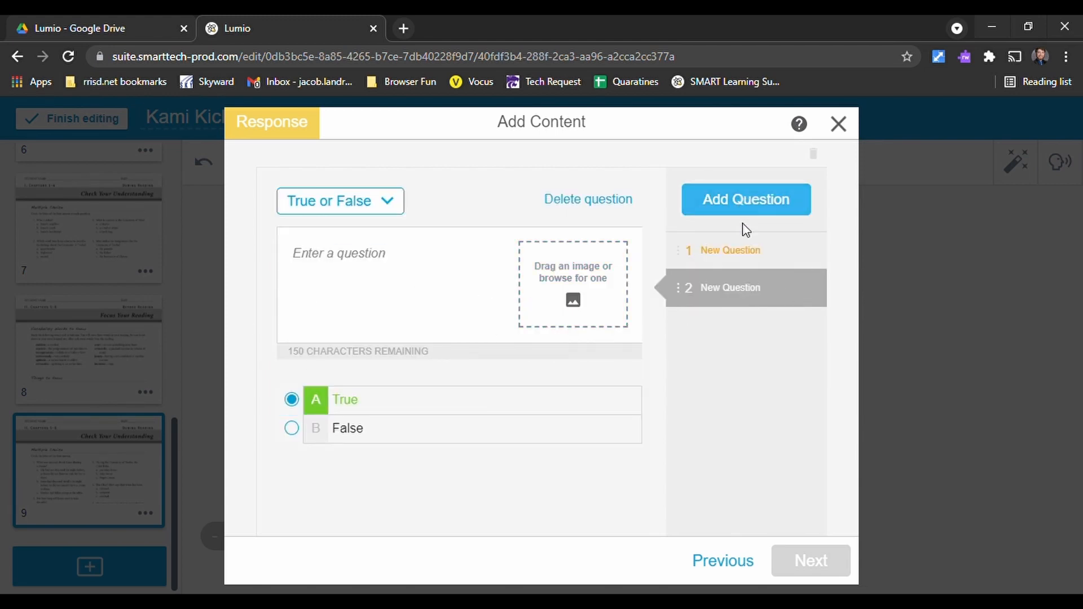
{"action": "left_click", "coordinate": [747, 203]}
{"action": "left_click", "coordinate": [747, 203]}
{"action": "left_click", "coordinate": [747, 203]}
{"action": "left_click", "coordinate": [747, 203]}
{"action": "left_click", "coordinate": [747, 203]}
{"action": "left_click", "coordinate": [747, 203]}
{"action": "left_click", "coordinate": [747, 203]}
- Check the image options for the current question without adding an image, and discard the Response assessment
{"action": "left_click", "coordinate": [583, 275]}
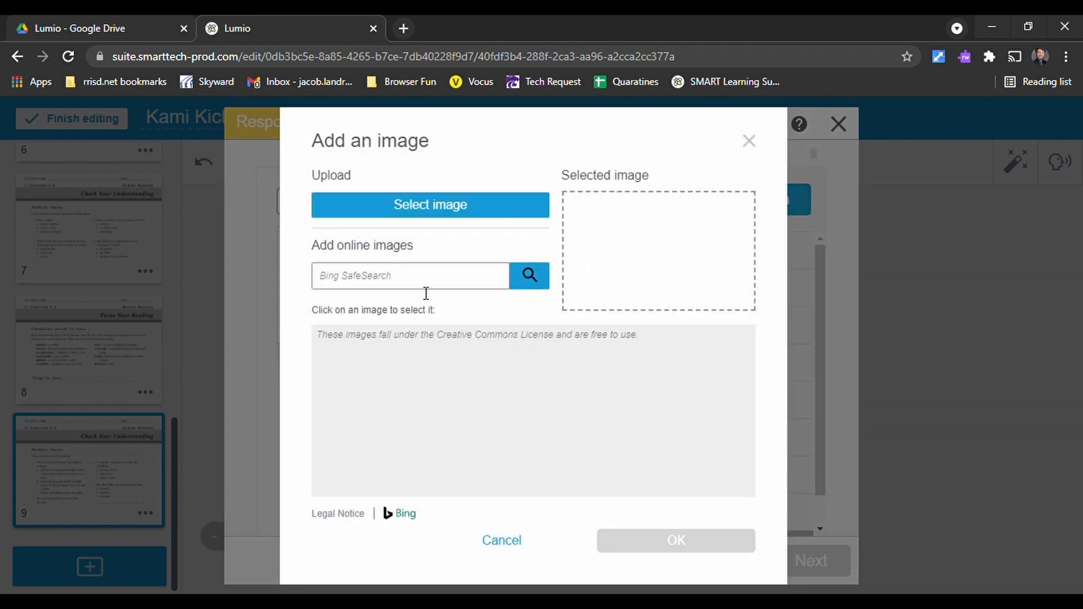
{"action": "left_click", "coordinate": [521, 540]}
{"action": "scroll", "coordinate": [761, 370], "scroll_direction": "down", "scroll_amount": 1}
{"action": "scroll", "coordinate": [740, 413], "scroll_direction": "up", "scroll_amount": 1}
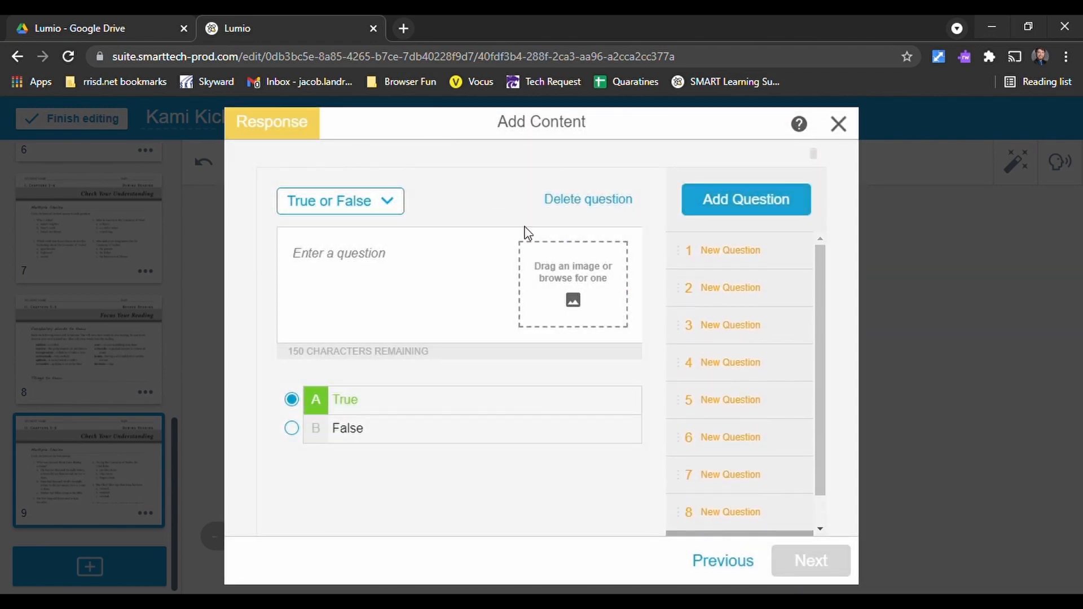
{"action": "scroll", "coordinate": [759, 429], "scroll_direction": "down", "scroll_amount": 1}
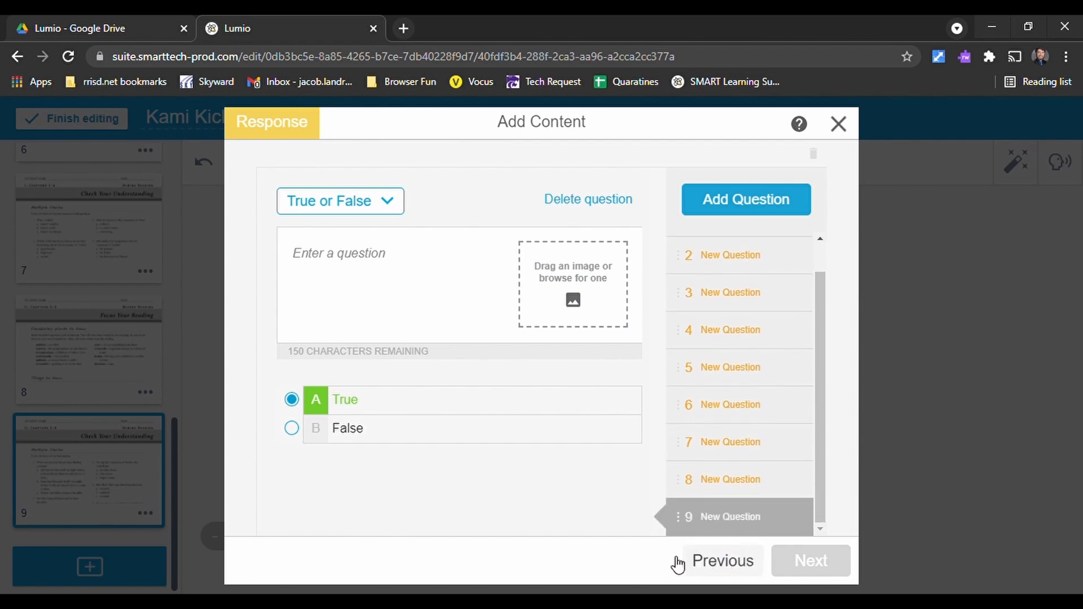
{"action": "left_click", "coordinate": [728, 563]}
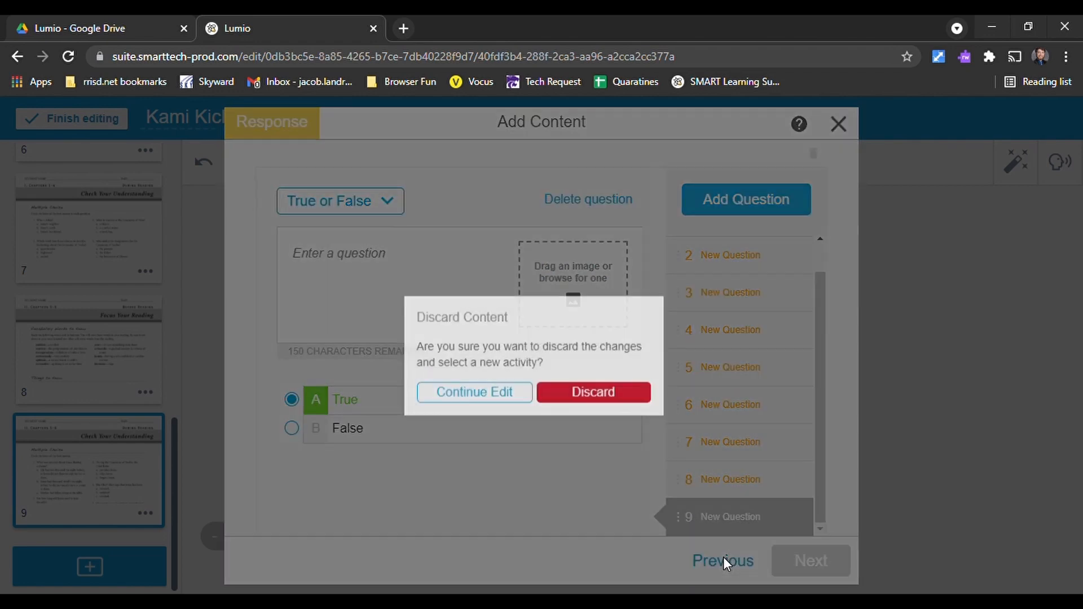
{"action": "left_click", "coordinate": [570, 396]}
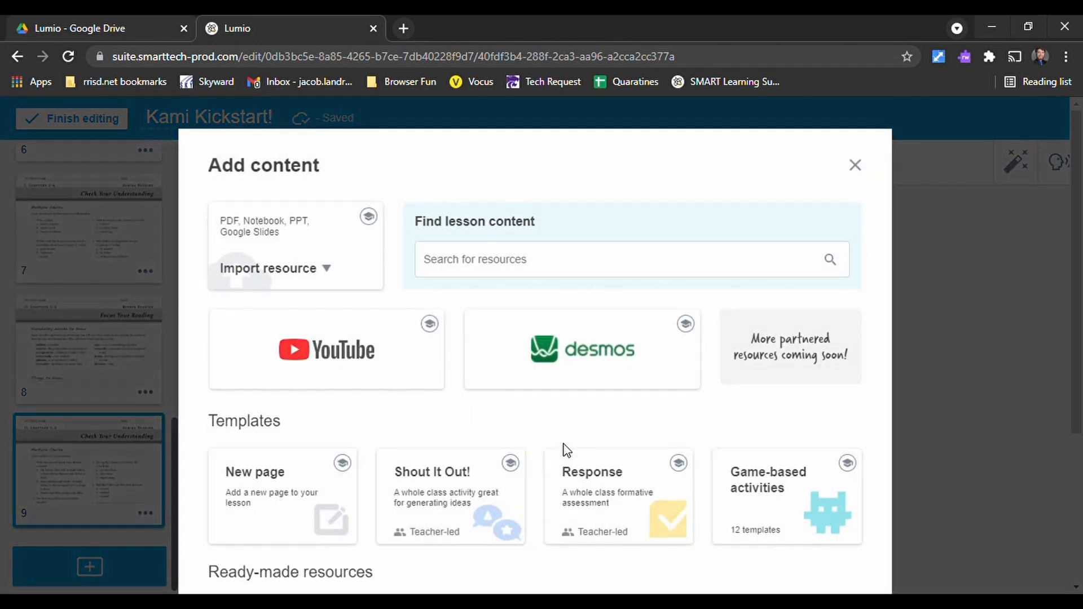
- Look through the game-based activity templates, from Fill in the Blanks to Word Search
{"action": "scroll", "coordinate": [663, 432], "scroll_direction": "down", "scroll_amount": 2}
{"action": "scroll", "coordinate": [663, 432], "scroll_direction": "down", "scroll_amount": 2}
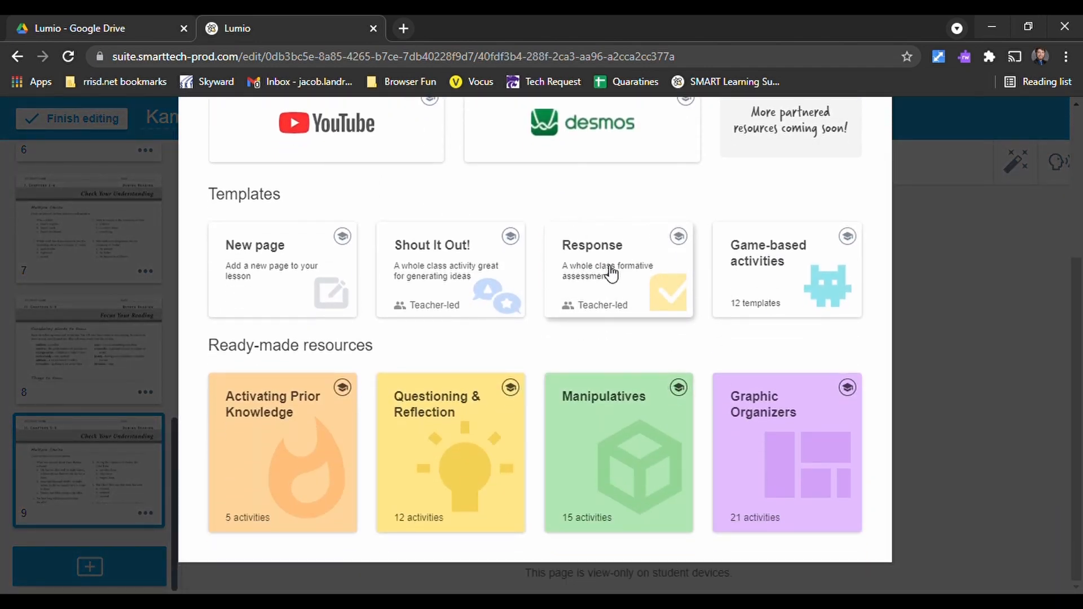
{"action": "left_click", "coordinate": [756, 267]}
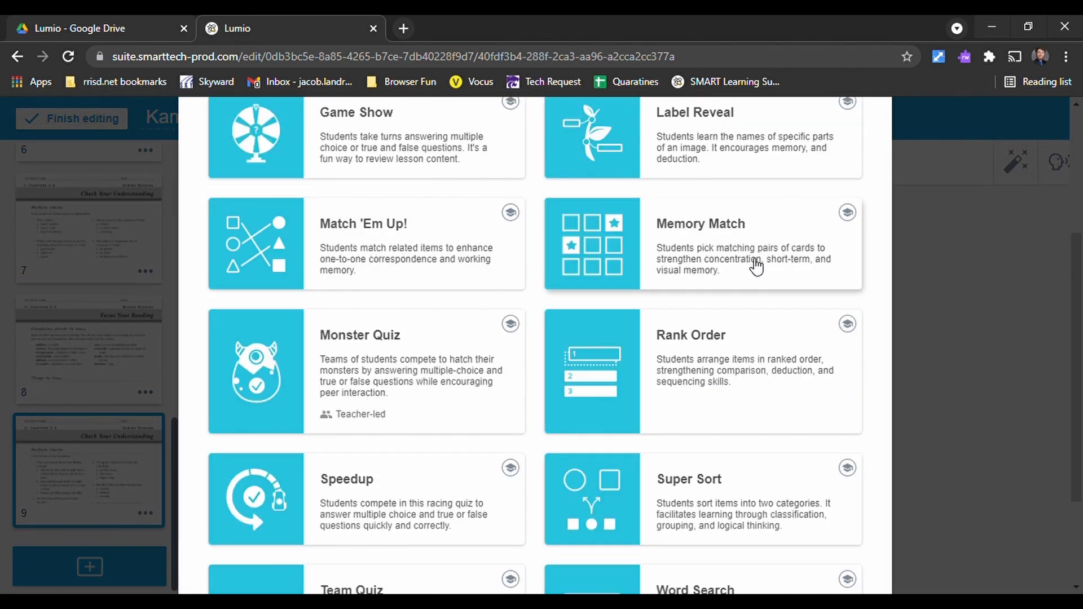
{"action": "scroll", "coordinate": [513, 304], "scroll_direction": "up", "scroll_amount": 2}
{"action": "scroll", "coordinate": [511, 304], "scroll_direction": "up", "scroll_amount": 3}
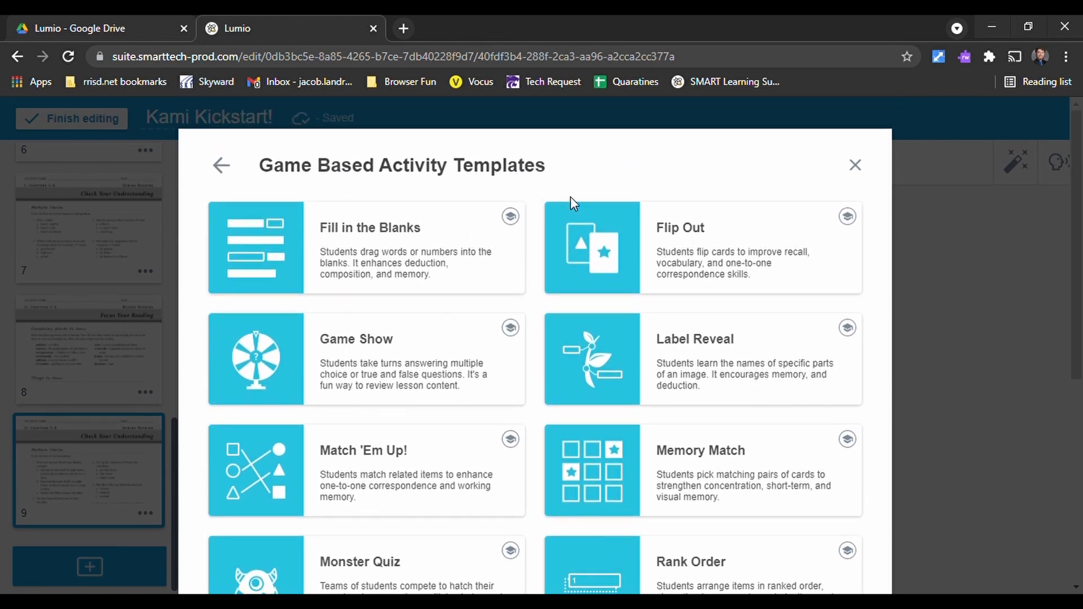
{"action": "scroll", "coordinate": [387, 394], "scroll_direction": "down", "scroll_amount": 6}
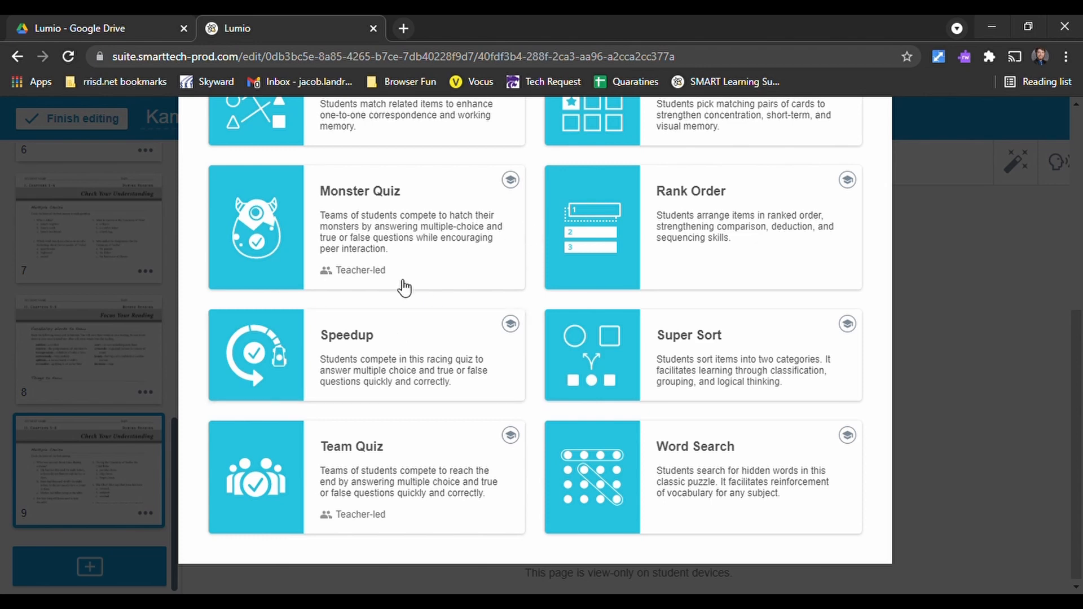
{"action": "scroll", "coordinate": [402, 265], "scroll_direction": "up", "scroll_amount": 1}
{"action": "scroll", "coordinate": [389, 270], "scroll_direction": "up", "scroll_amount": 3}
{"action": "scroll", "coordinate": [389, 269], "scroll_direction": "up", "scroll_amount": 3}
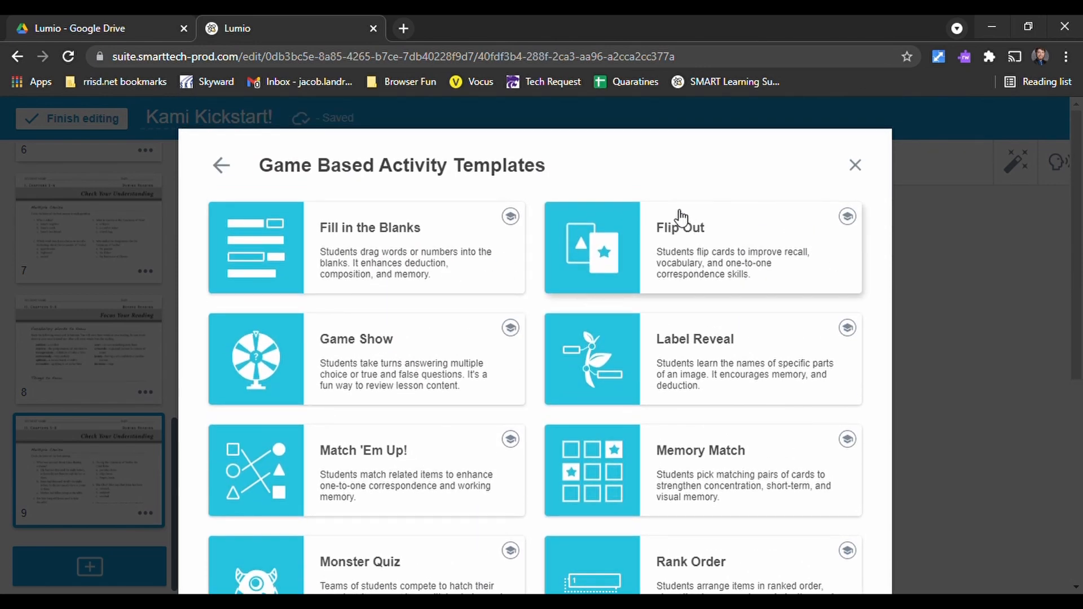
- Start a Flip Out activity whose first card has an online axolotl image facing up and the text Axolotl facing down
{"action": "left_click", "coordinate": [728, 249]}
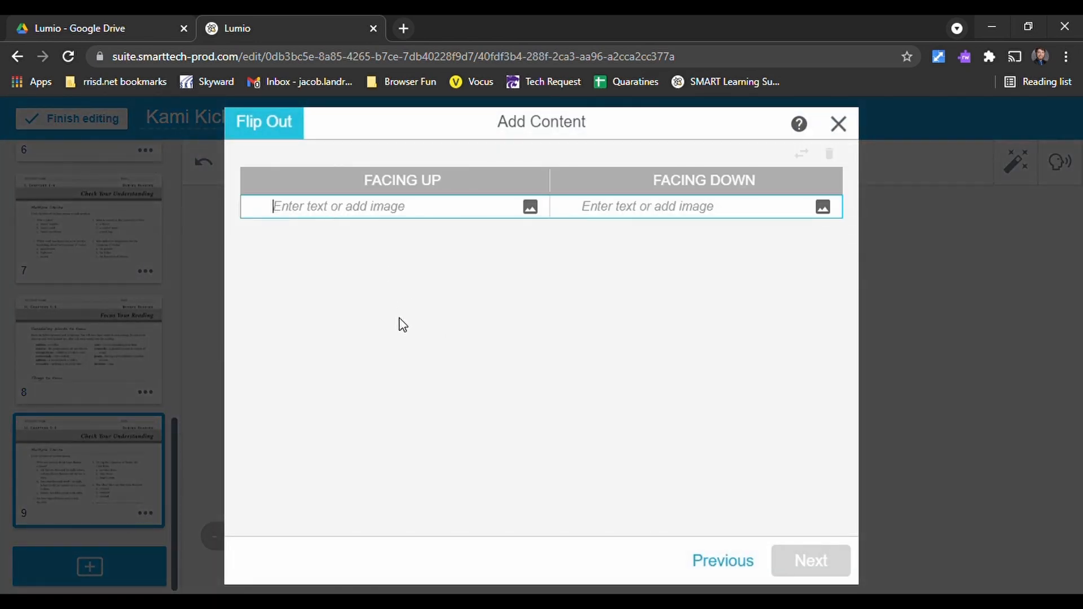
{"action": "left_click", "coordinate": [533, 208]}
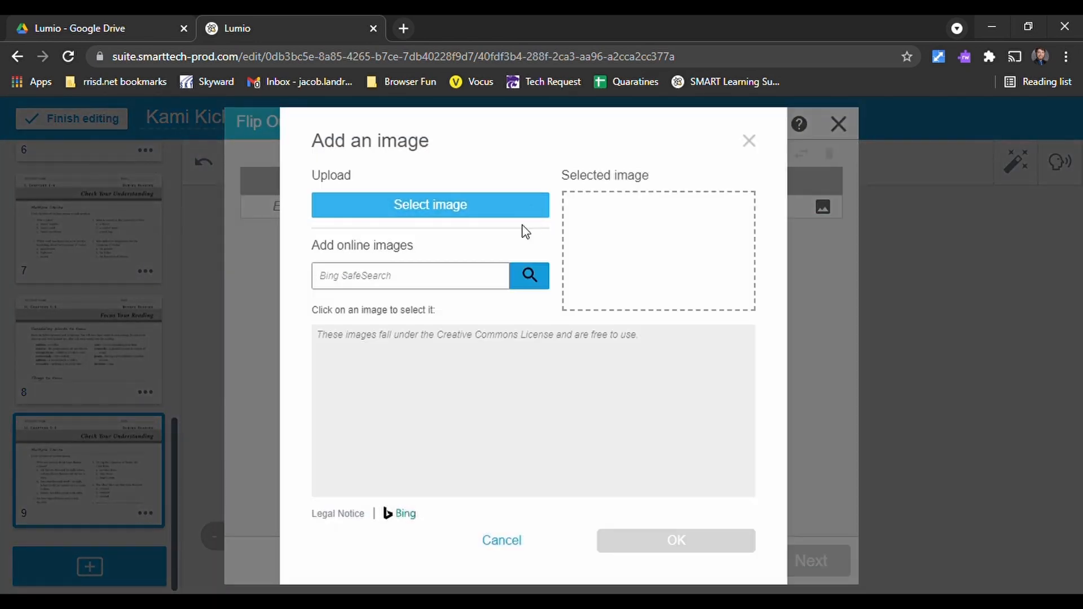
{"action": "type", "text": "axolotl"}
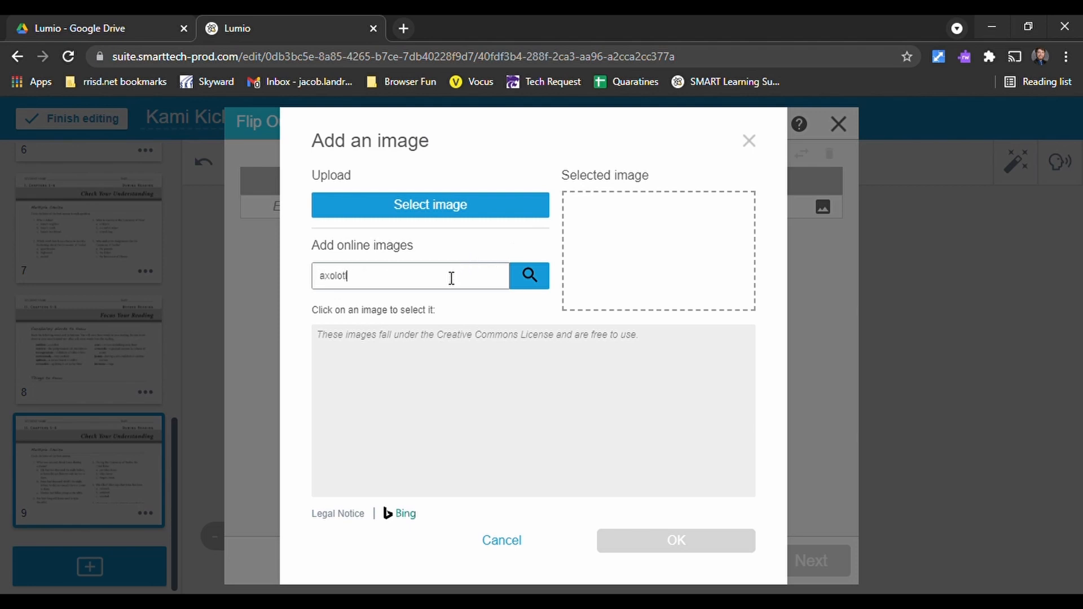
{"action": "left_click", "coordinate": [530, 277]}
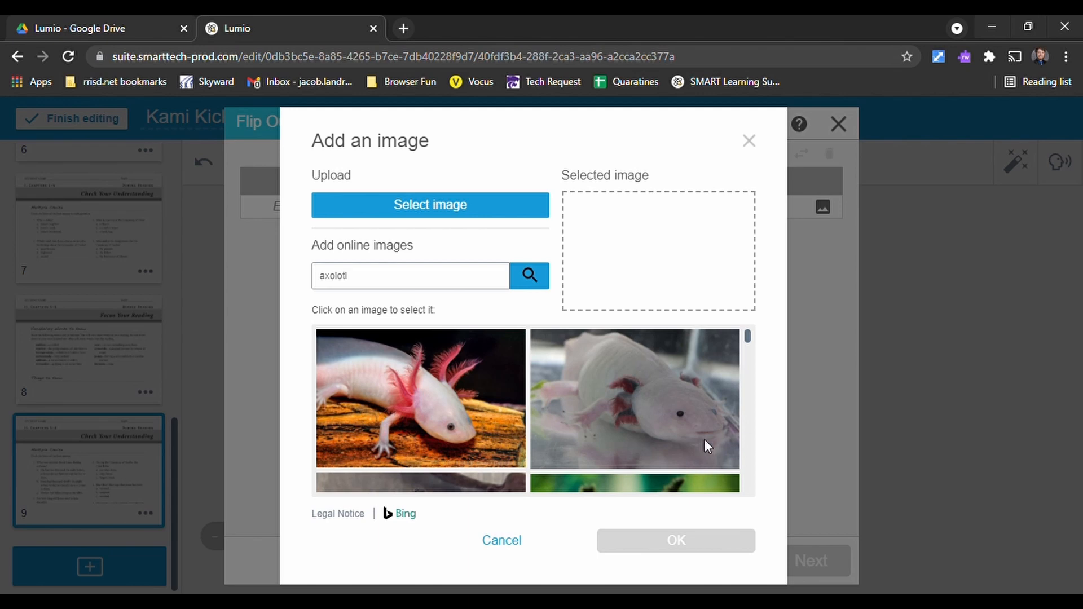
{"action": "left_click", "coordinate": [444, 401]}
{"action": "left_click", "coordinate": [674, 541]}
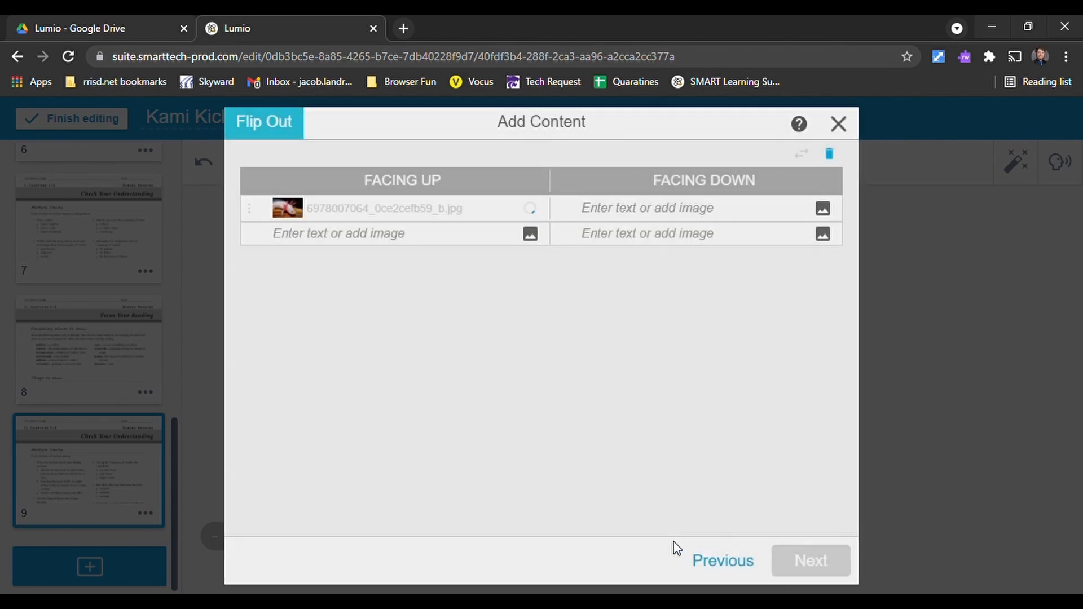
{"action": "left_click", "coordinate": [688, 221]}
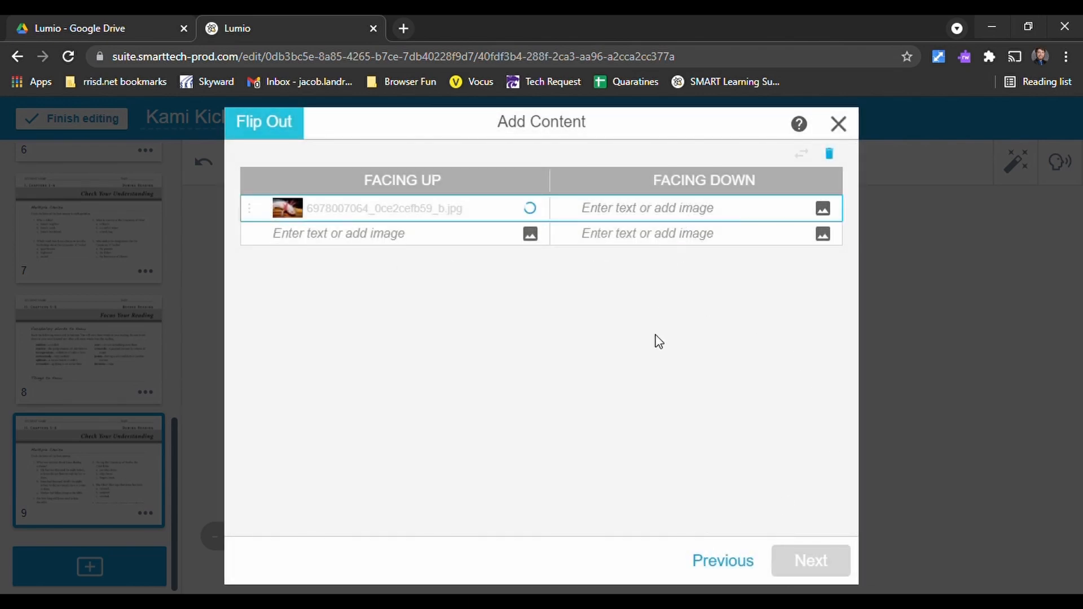
{"action": "type", "text": "Axolotl"}
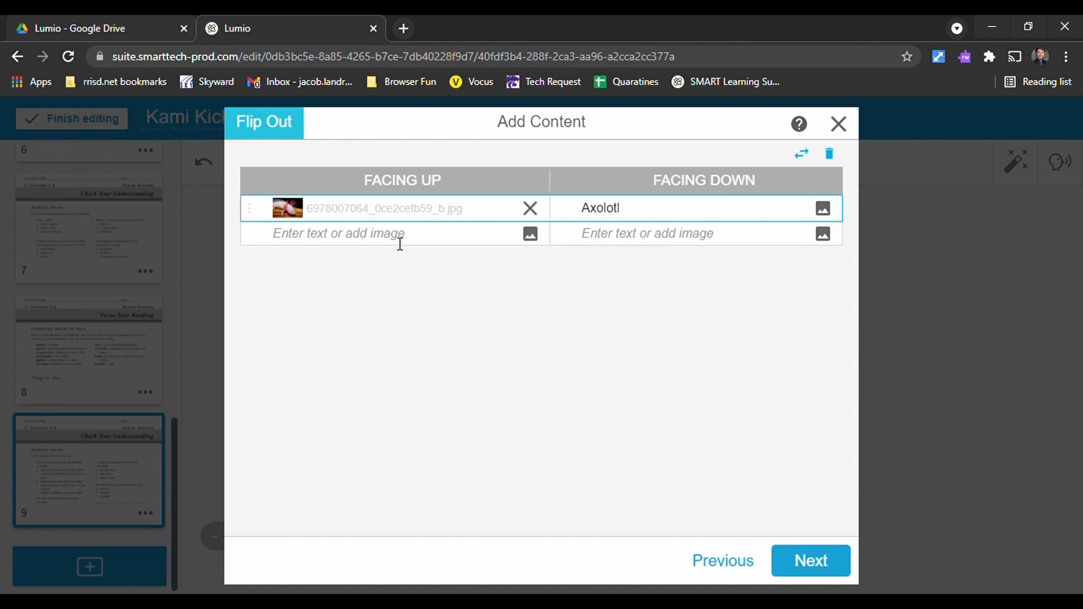
{"action": "left_click", "coordinate": [400, 243]}
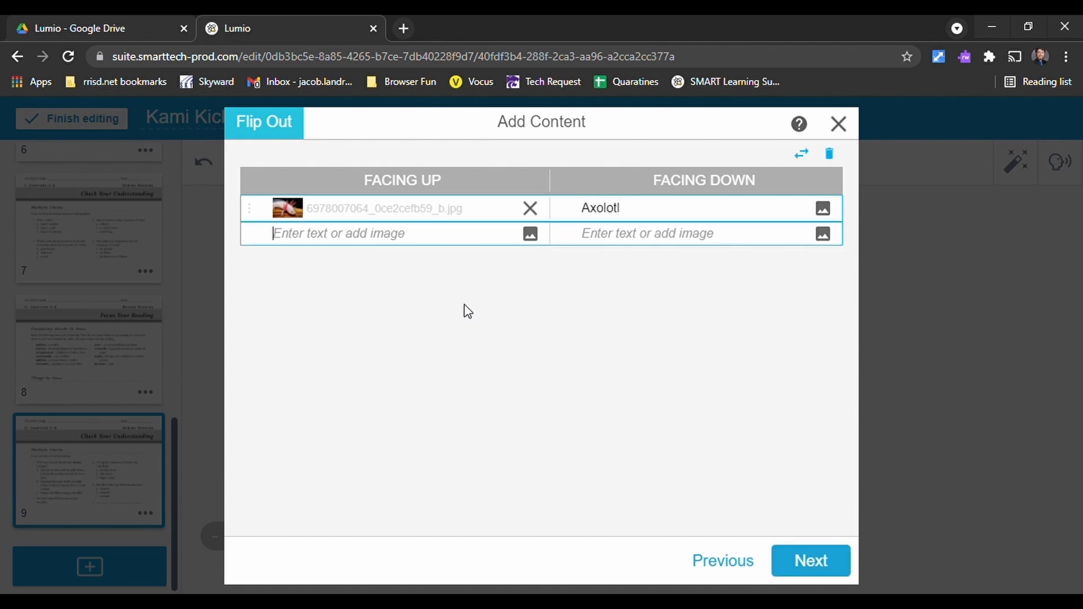
{"action": "left_click", "coordinate": [531, 233]}
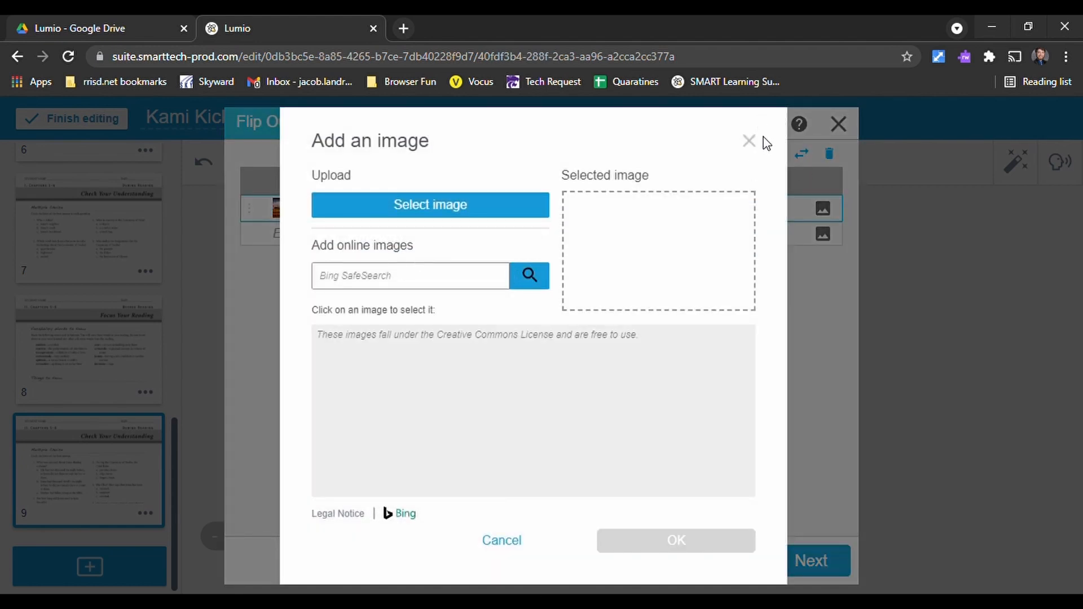
{"action": "left_click", "coordinate": [502, 540]}
- Apply the Space theme to the Flip Out activity and finish adding it to the lesson
{"action": "left_click", "coordinate": [823, 561]}
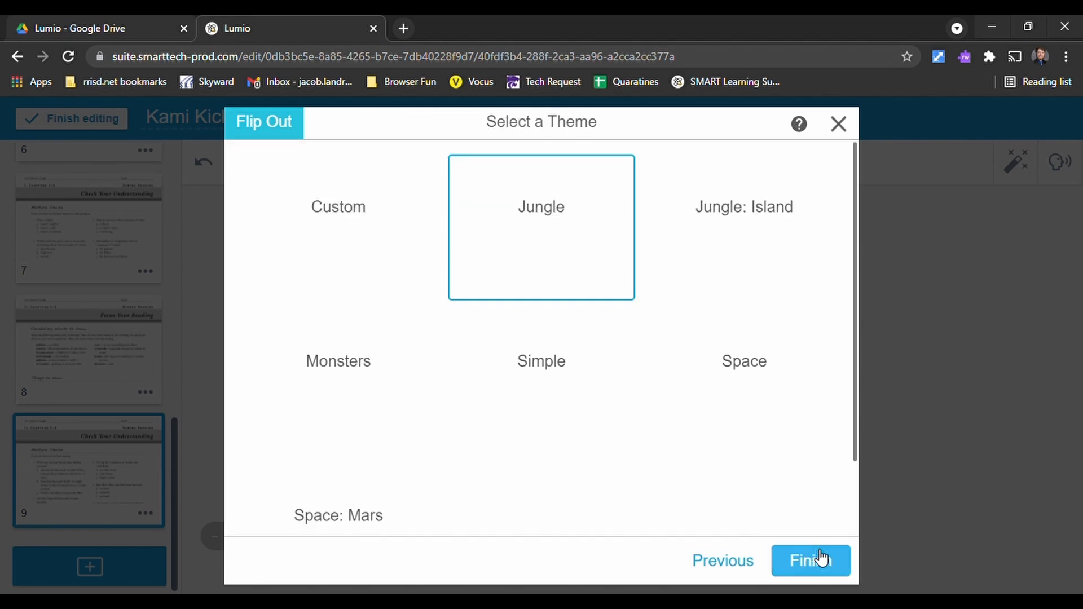
{"action": "scroll", "coordinate": [314, 345], "scroll_direction": "down", "scroll_amount": 2}
{"action": "scroll", "coordinate": [338, 404], "scroll_direction": "up", "scroll_amount": 2}
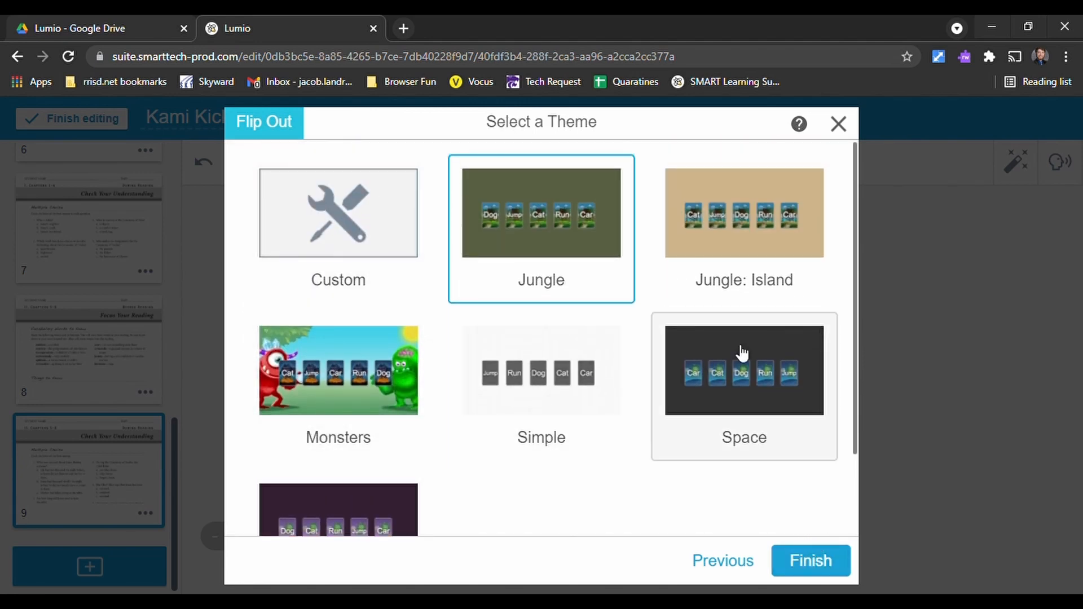
{"action": "left_click", "coordinate": [743, 394]}
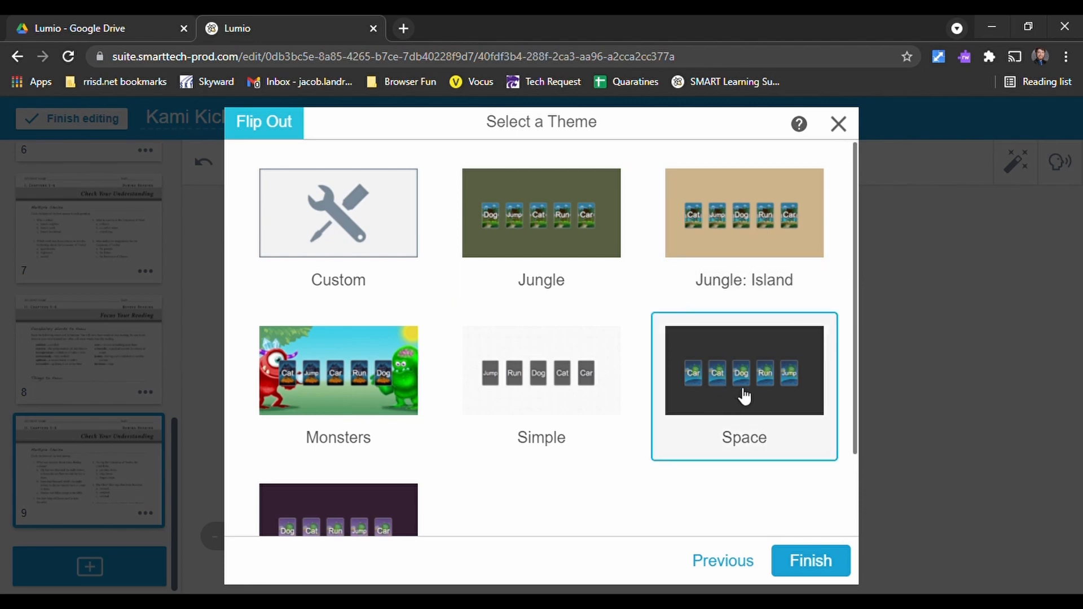
{"action": "left_click", "coordinate": [806, 562]}
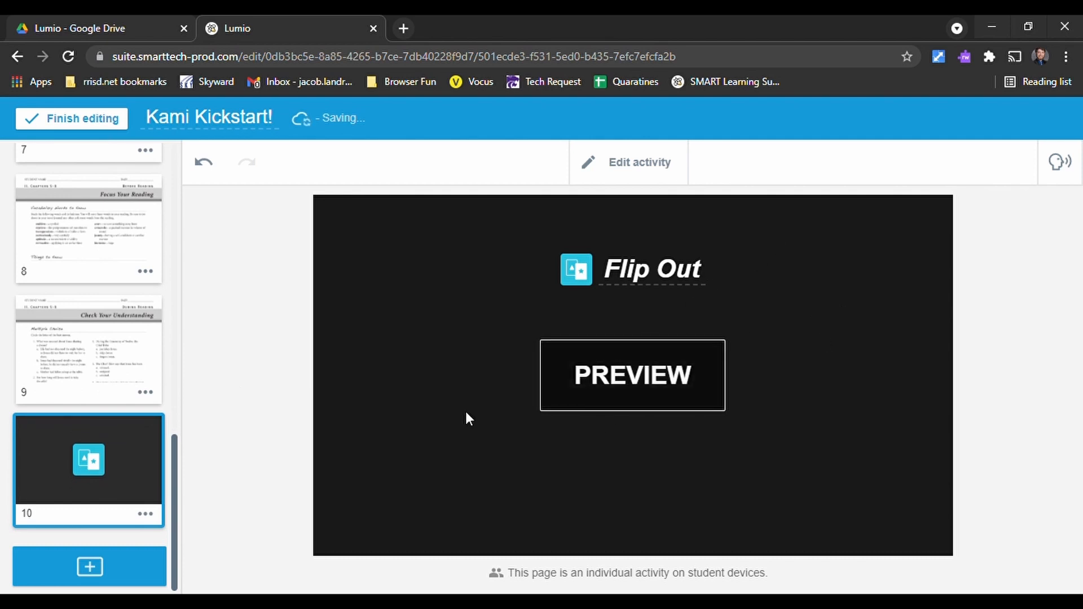
- Preview the Flip Out activity, flip its axolotl card over and back, and close the preview
{"action": "left_click", "coordinate": [629, 389]}
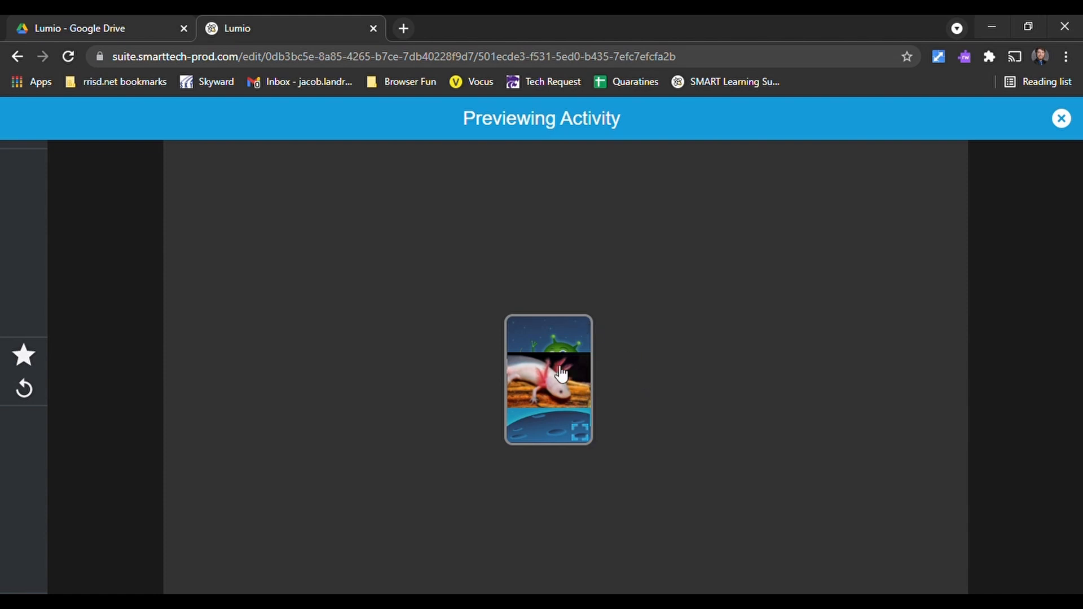
{"action": "left_click", "coordinate": [554, 432]}
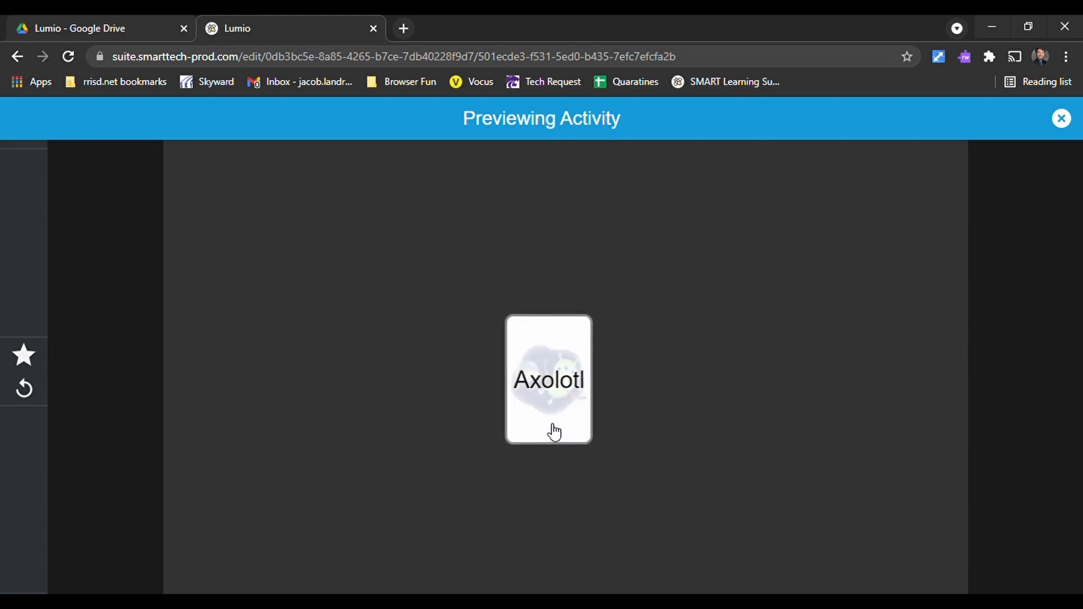
{"action": "left_click", "coordinate": [554, 432]}
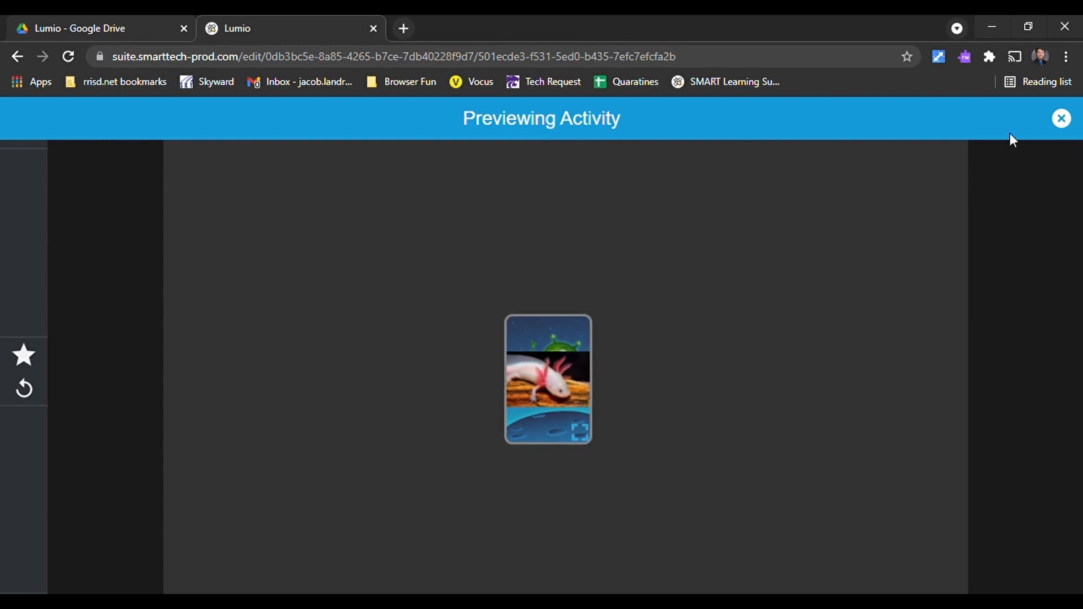
{"action": "left_click", "coordinate": [1063, 118]}
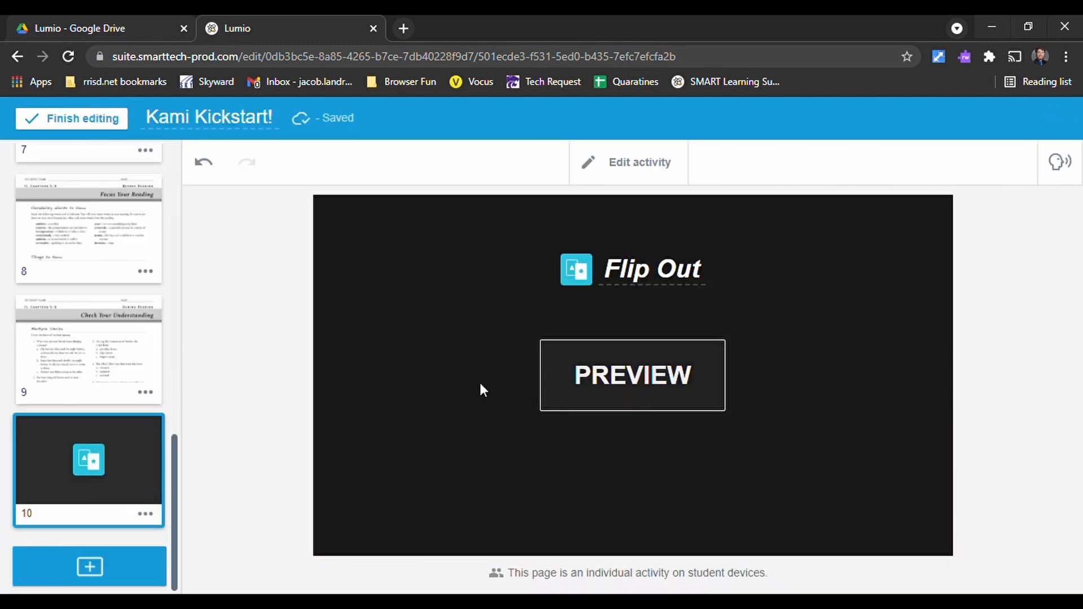
- Reopen the game-based activity templates and review the other game types, such as Label Reveal, Monster Quiz and Super Sort
{"action": "left_click", "coordinate": [130, 578]}
{"action": "left_click", "coordinate": [739, 446]}
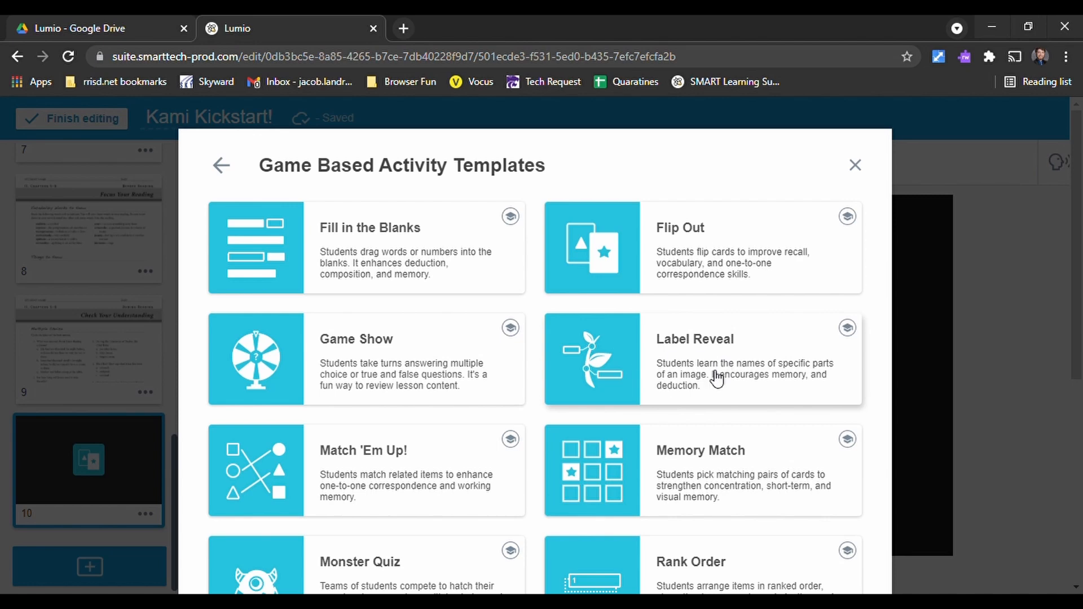
{"action": "scroll", "coordinate": [558, 401], "scroll_direction": "down", "scroll_amount": 2}
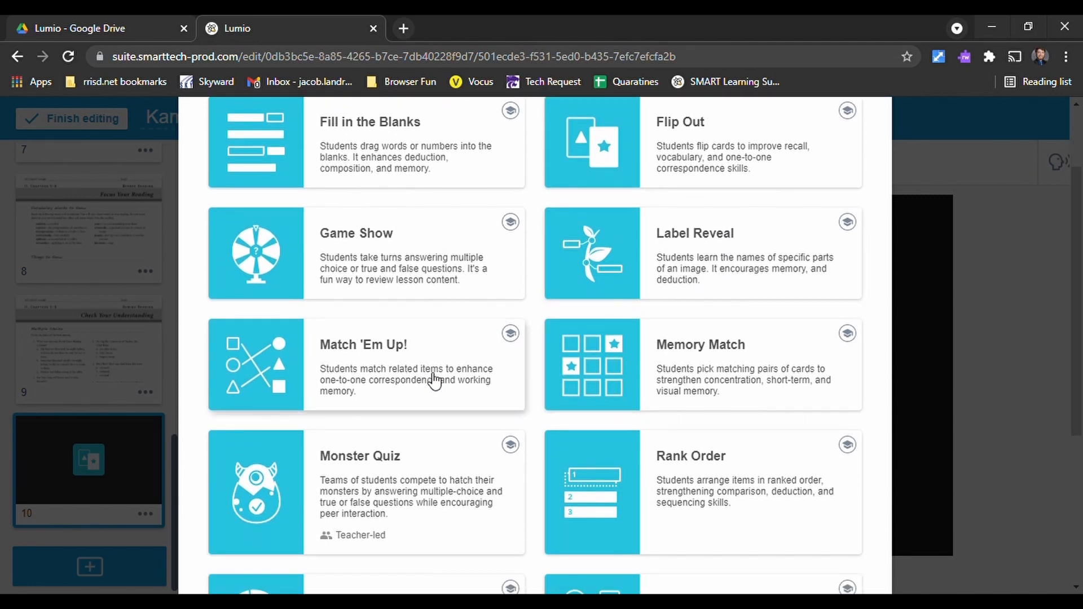
{"action": "scroll", "coordinate": [358, 435], "scroll_direction": "down", "scroll_amount": 4}
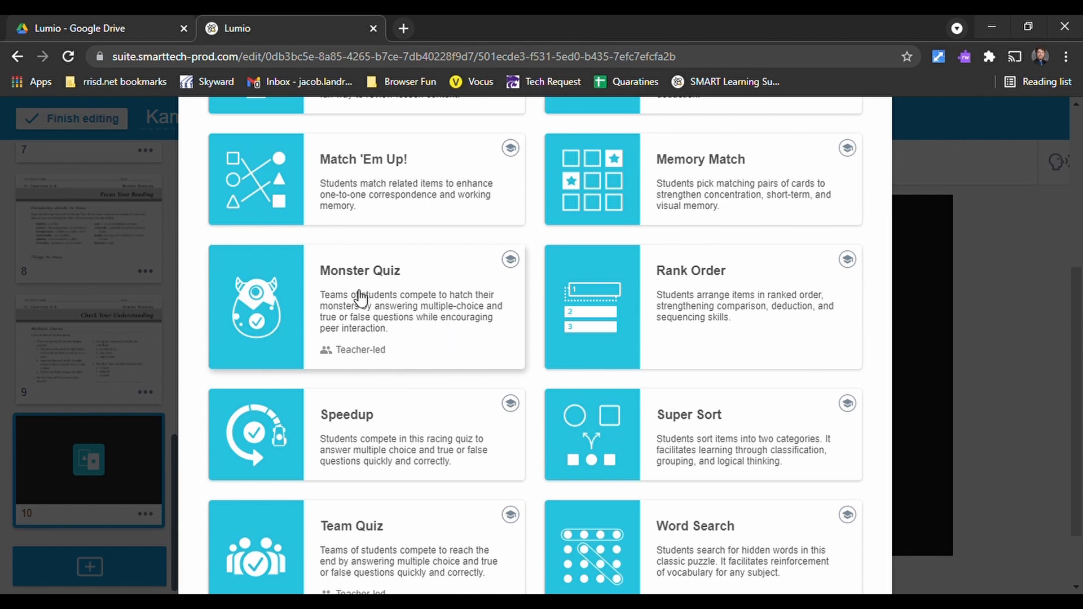
{"action": "scroll", "coordinate": [767, 345], "scroll_direction": "down", "scroll_amount": 2}
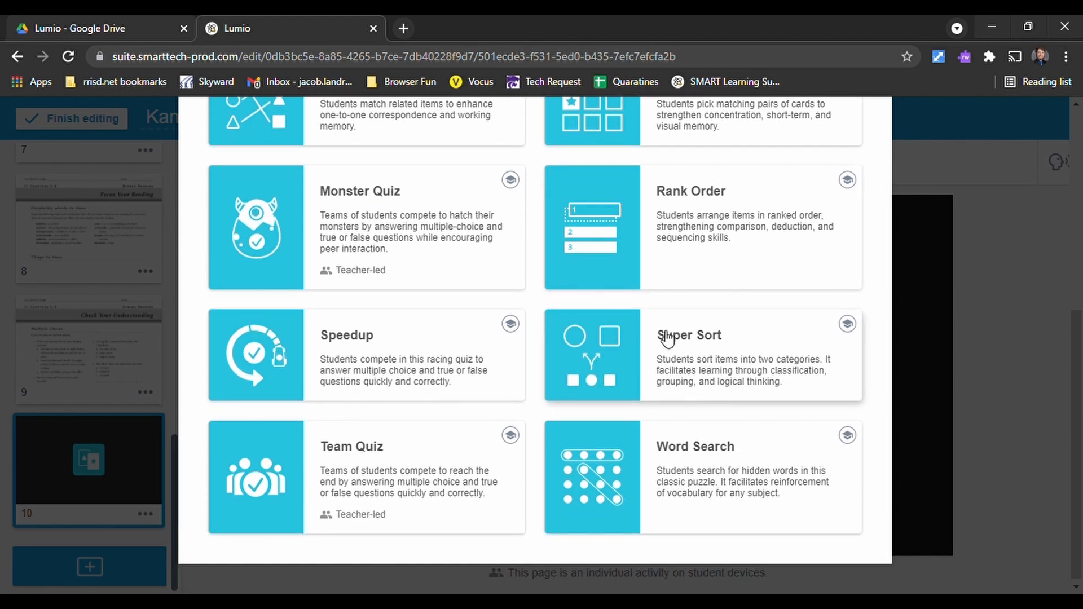
{"action": "scroll", "coordinate": [451, 451], "scroll_direction": "up", "scroll_amount": 5}
{"action": "scroll", "coordinate": [539, 443], "scroll_direction": "up", "scroll_amount": 3}
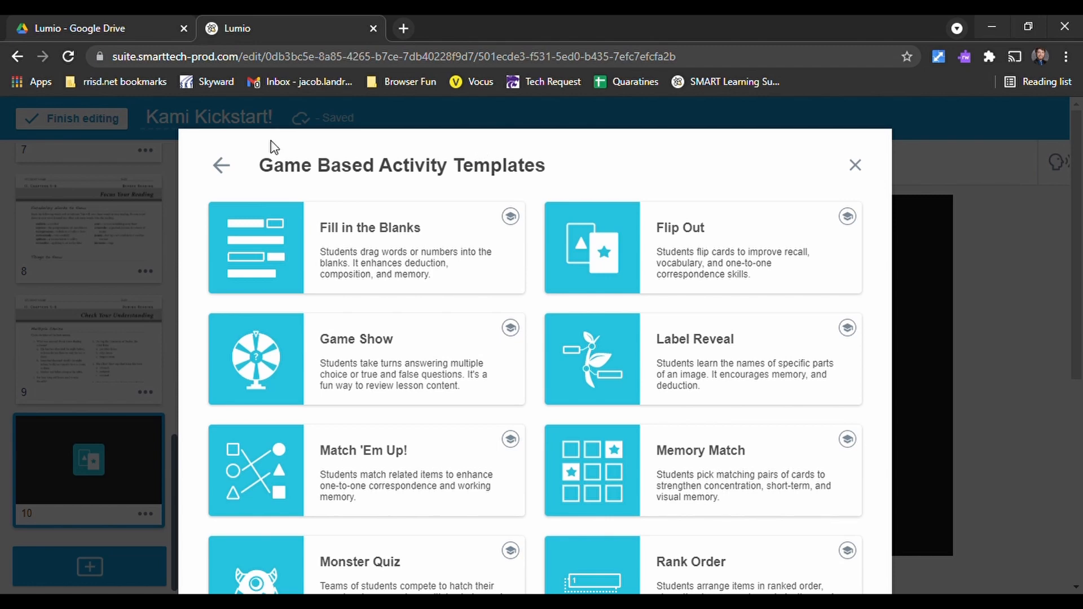
{"action": "scroll", "coordinate": [532, 278], "scroll_direction": "down", "scroll_amount": 3}
{"action": "scroll", "coordinate": [537, 237], "scroll_direction": "up", "scroll_amount": 3}
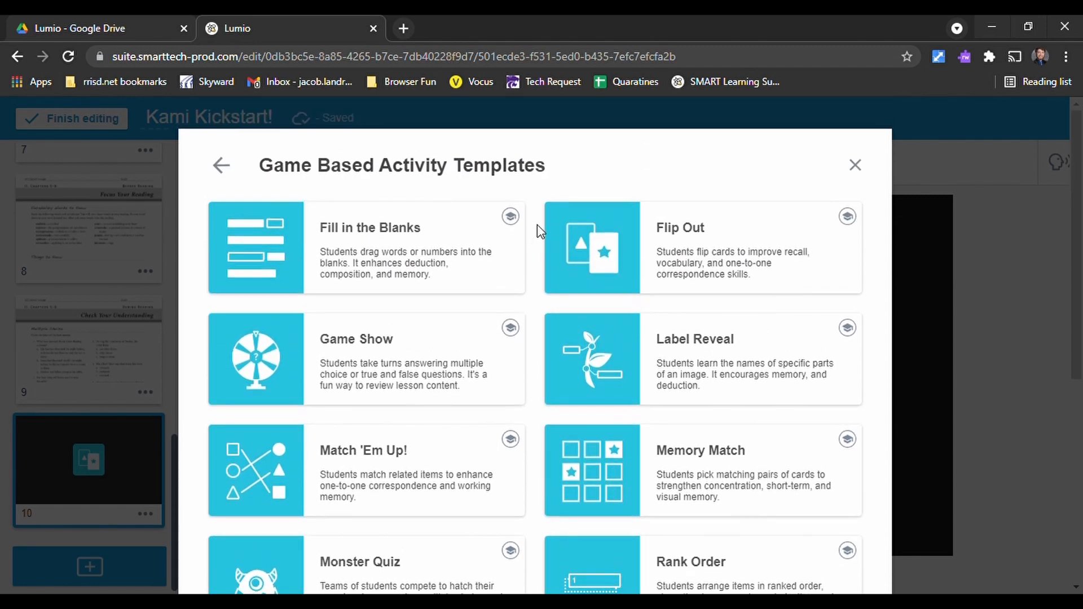
{"action": "left_click", "coordinate": [222, 166]}
- Examine the Shout it Out, Response and Handout activities in the Activating Prior Knowledge ready-made resources
{"action": "scroll", "coordinate": [458, 439], "scroll_direction": "down", "scroll_amount": 4}
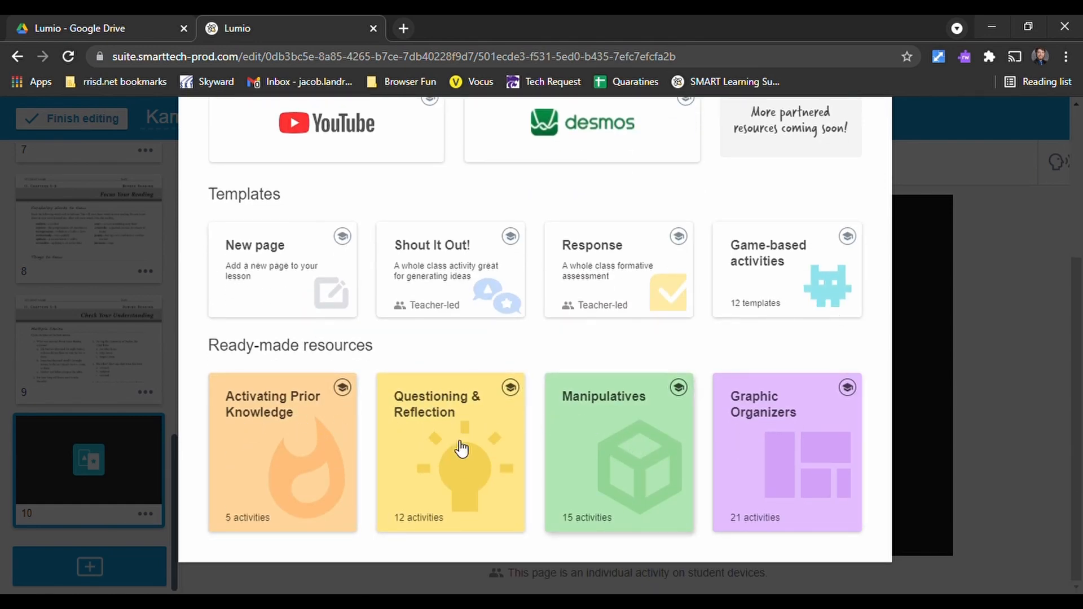
{"action": "left_click", "coordinate": [315, 460]}
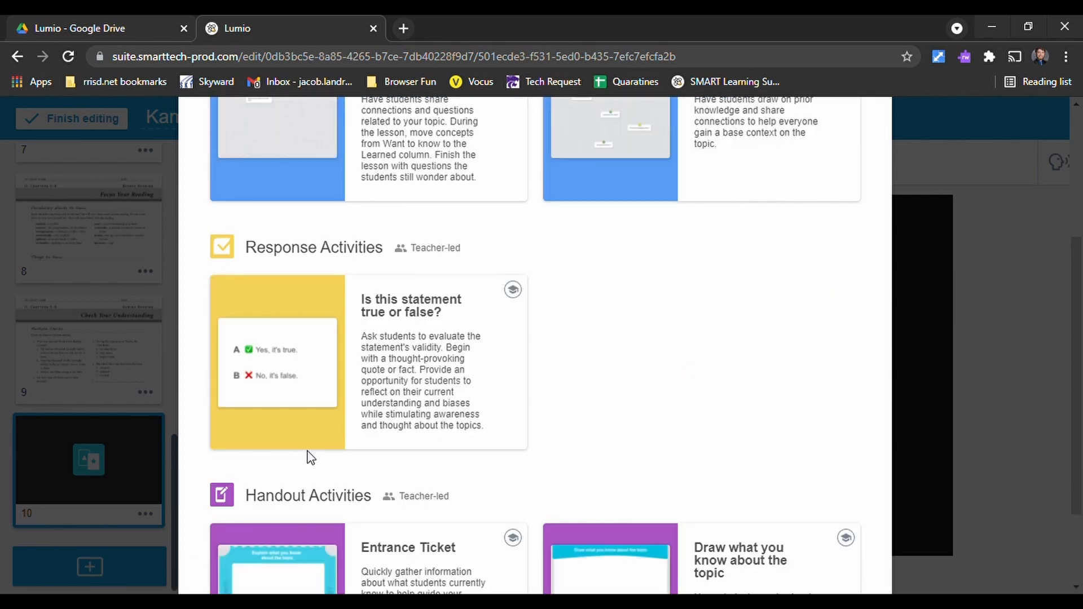
{"action": "scroll", "coordinate": [648, 404], "scroll_direction": "up", "scroll_amount": 3}
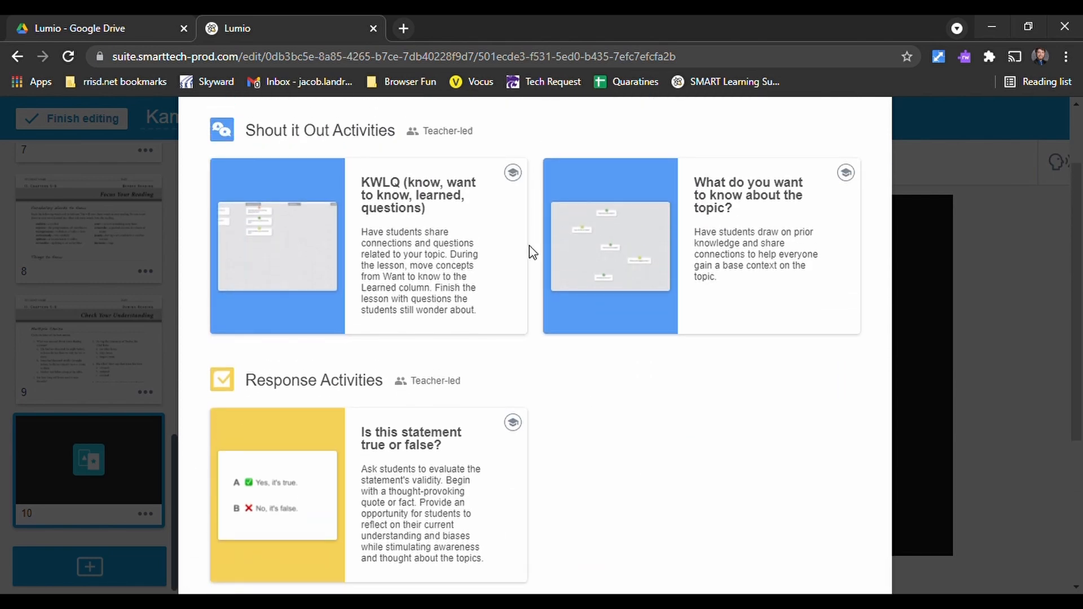
{"action": "scroll", "coordinate": [529, 248], "scroll_direction": "up", "scroll_amount": 2}
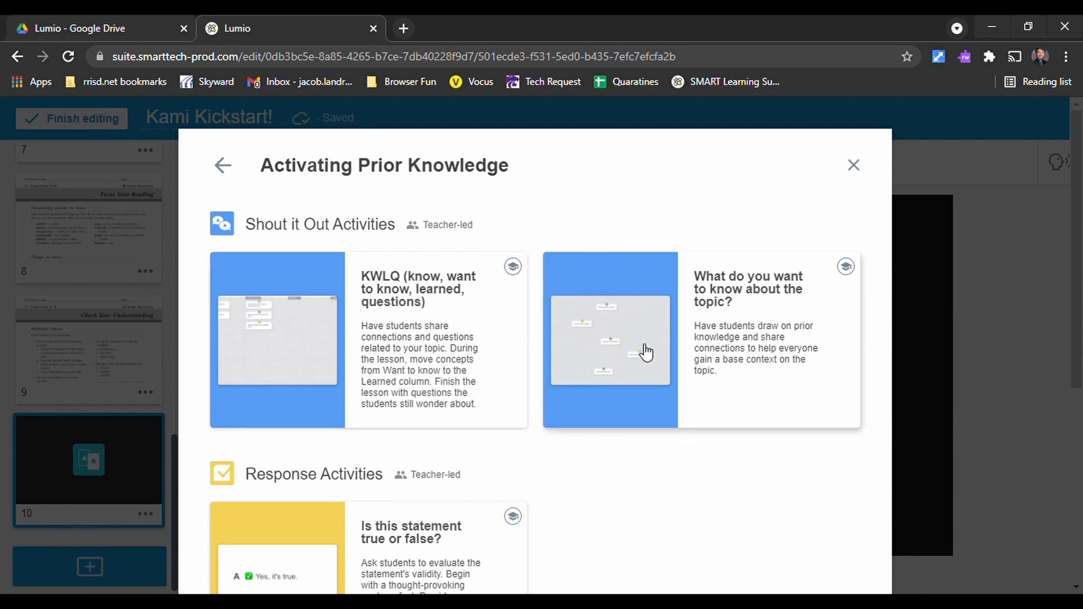
{"action": "scroll", "coordinate": [569, 390], "scroll_direction": "down", "scroll_amount": 1}
{"action": "scroll", "coordinate": [569, 390], "scroll_direction": "down", "scroll_amount": 3}
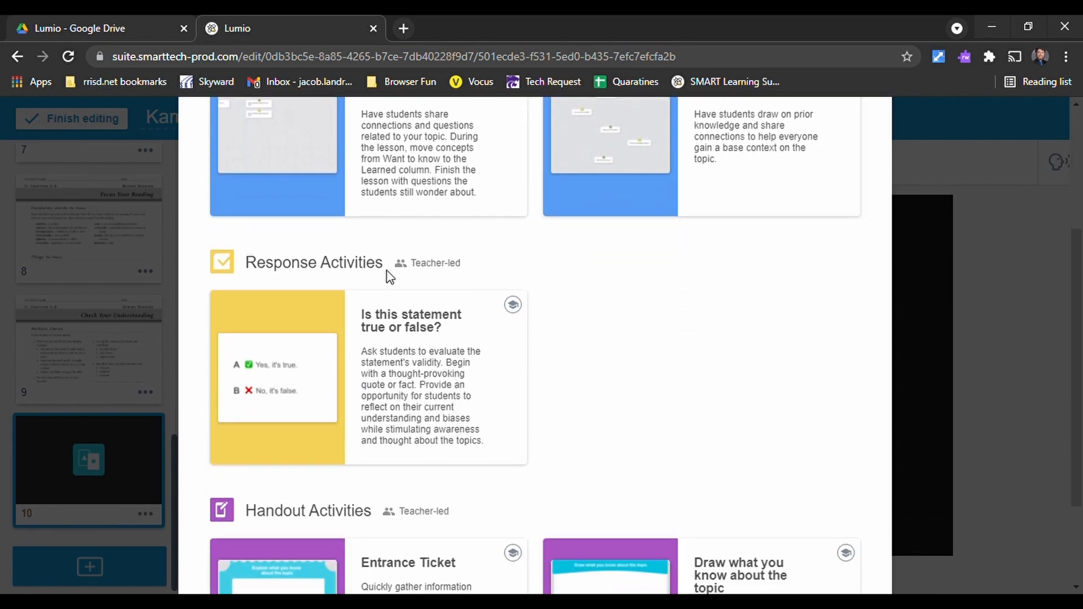
{"action": "scroll", "coordinate": [476, 415], "scroll_direction": "down", "scroll_amount": 2}
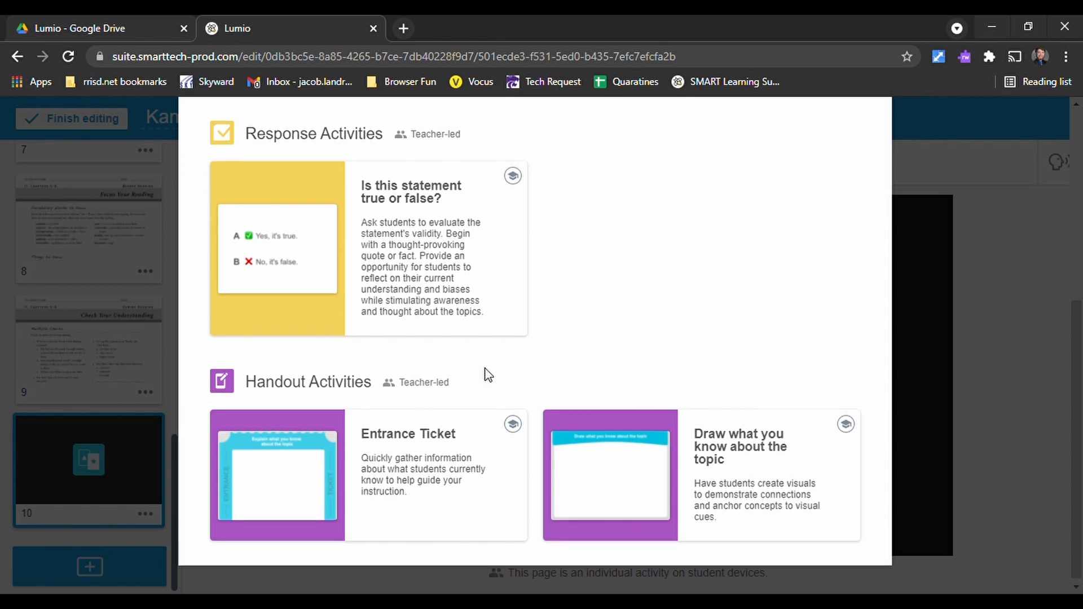
{"action": "scroll", "coordinate": [490, 361], "scroll_direction": "up", "scroll_amount": 6}
{"action": "left_click", "coordinate": [221, 167]}
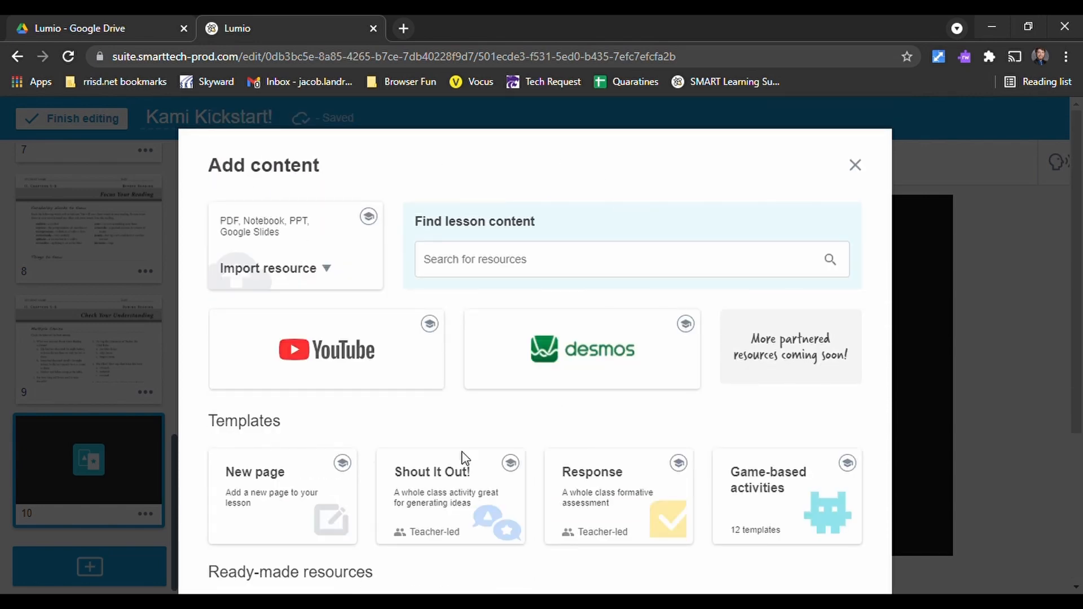
- Examine the Questioning & Reflection ready-made resources, from the Shout it Out activities to the Handout activities
{"action": "scroll", "coordinate": [462, 454], "scroll_direction": "down", "scroll_amount": 4}
{"action": "left_click", "coordinate": [485, 437]}
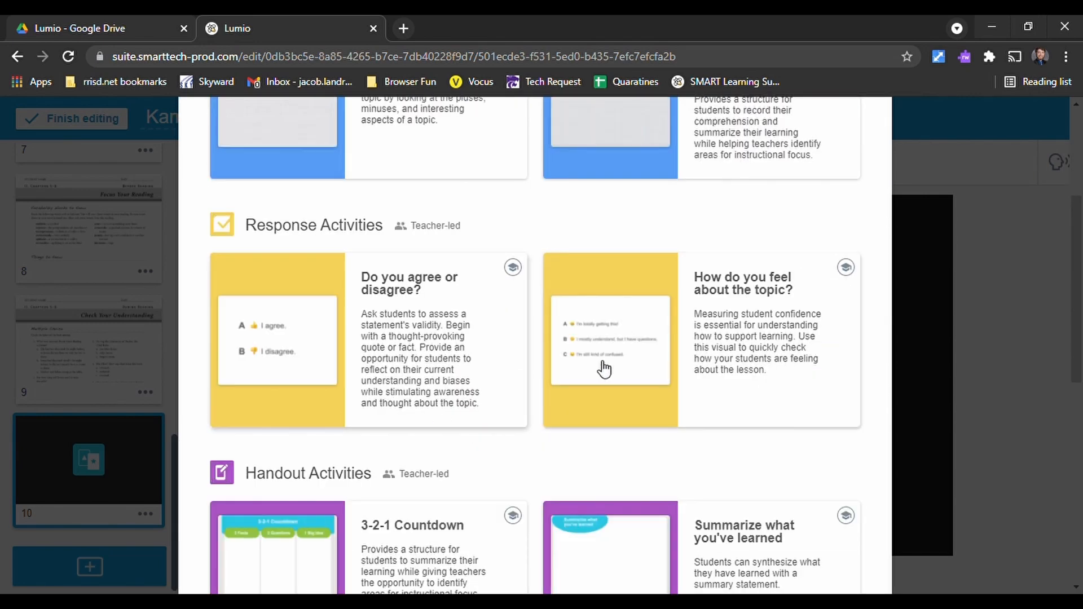
{"action": "scroll", "coordinate": [604, 370], "scroll_direction": "up", "scroll_amount": 3}
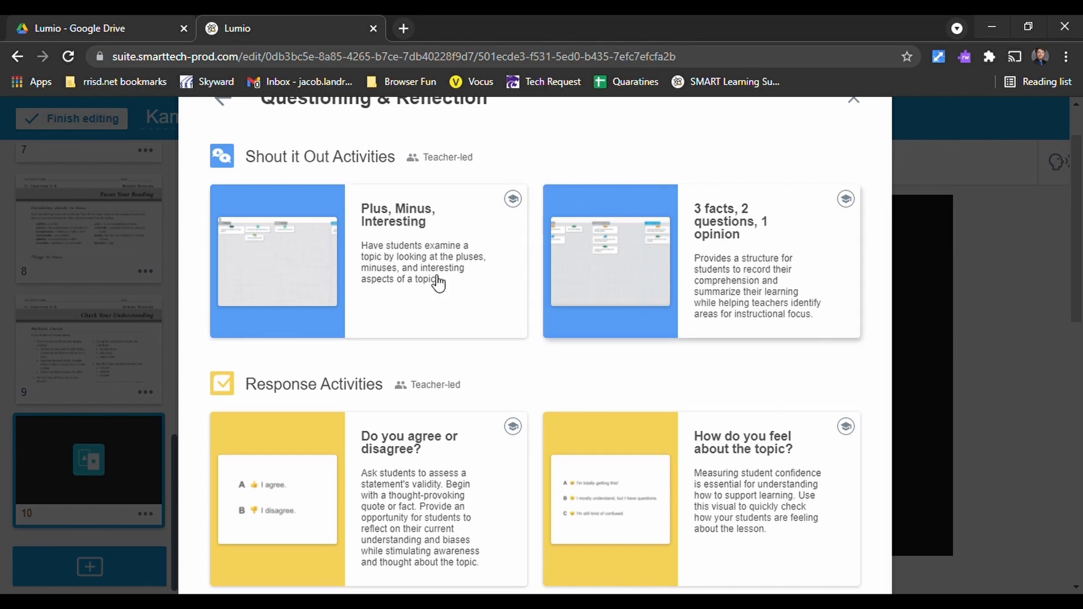
{"action": "scroll", "coordinate": [434, 294], "scroll_direction": "down", "scroll_amount": 3}
{"action": "scroll", "coordinate": [703, 316], "scroll_direction": "down", "scroll_amount": 4}
{"action": "scroll", "coordinate": [704, 319], "scroll_direction": "down", "scroll_amount": 6}
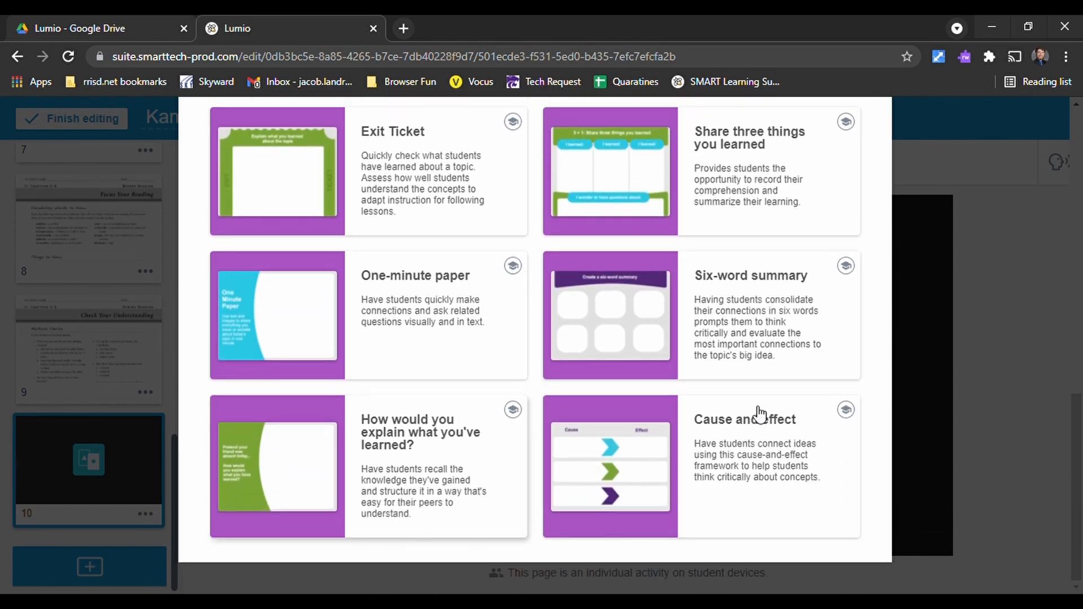
{"action": "scroll", "coordinate": [491, 418], "scroll_direction": "up", "scroll_amount": 6}
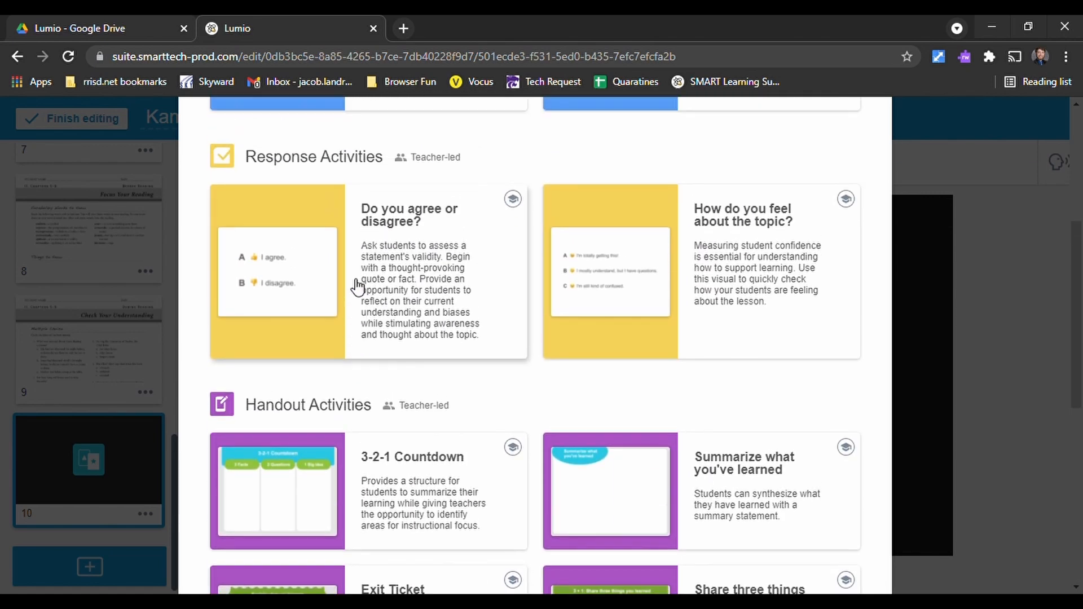
{"action": "scroll", "coordinate": [593, 339], "scroll_direction": "up", "scroll_amount": 1}
{"action": "scroll", "coordinate": [458, 343], "scroll_direction": "up", "scroll_amount": 4}
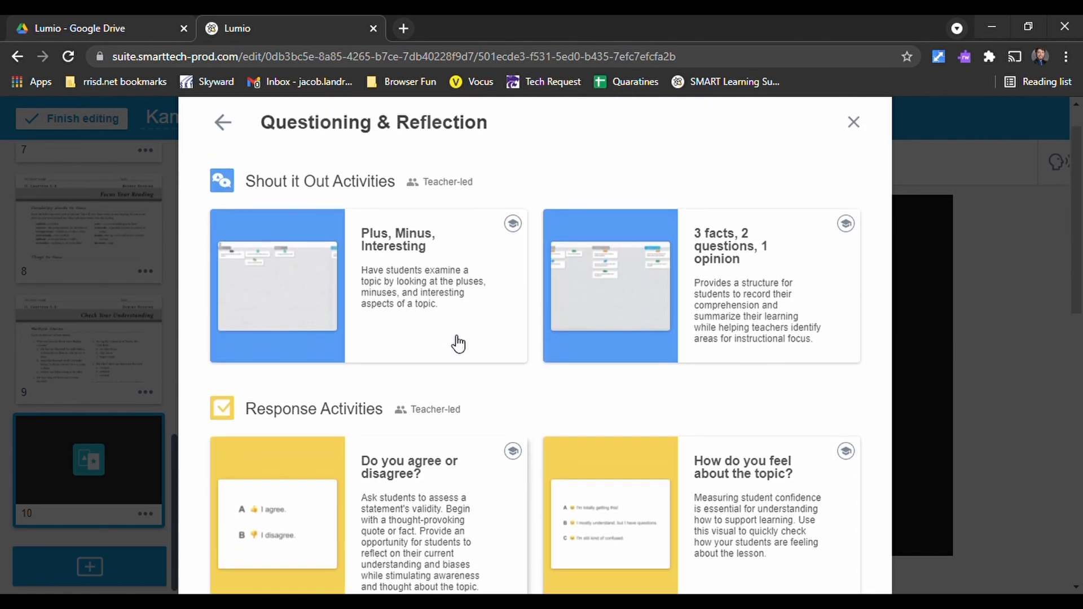
{"action": "left_click", "coordinate": [222, 131]}
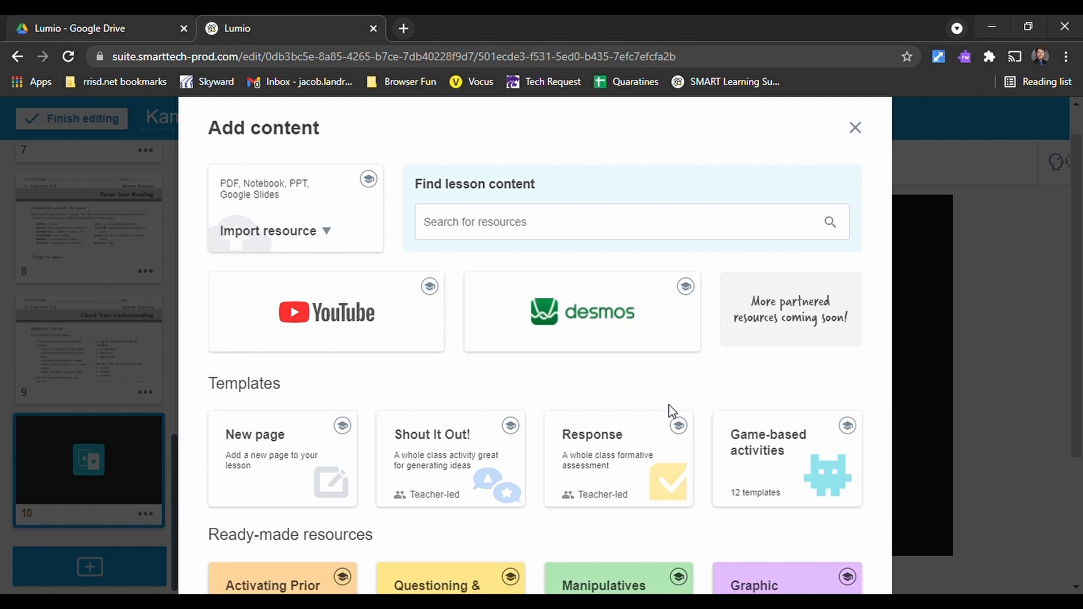
- Review the Manipulatives ready-made resources and add the Coins (USD) activity to the lesson
{"action": "scroll", "coordinate": [643, 459], "scroll_direction": "down", "scroll_amount": 3}
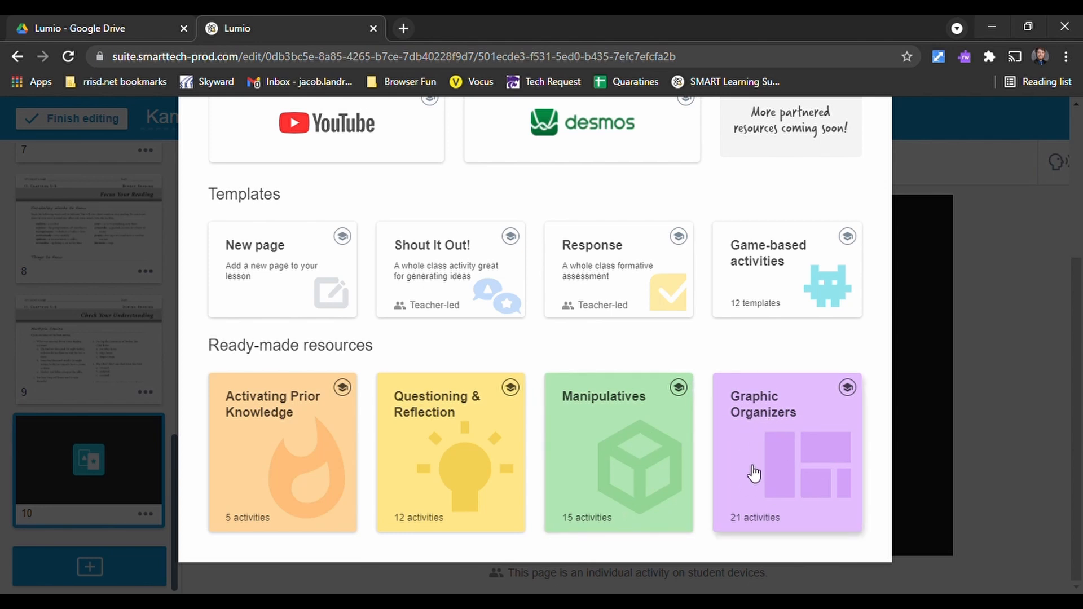
{"action": "left_click", "coordinate": [614, 416]}
{"action": "scroll", "coordinate": [513, 364], "scroll_direction": "down", "scroll_amount": 3}
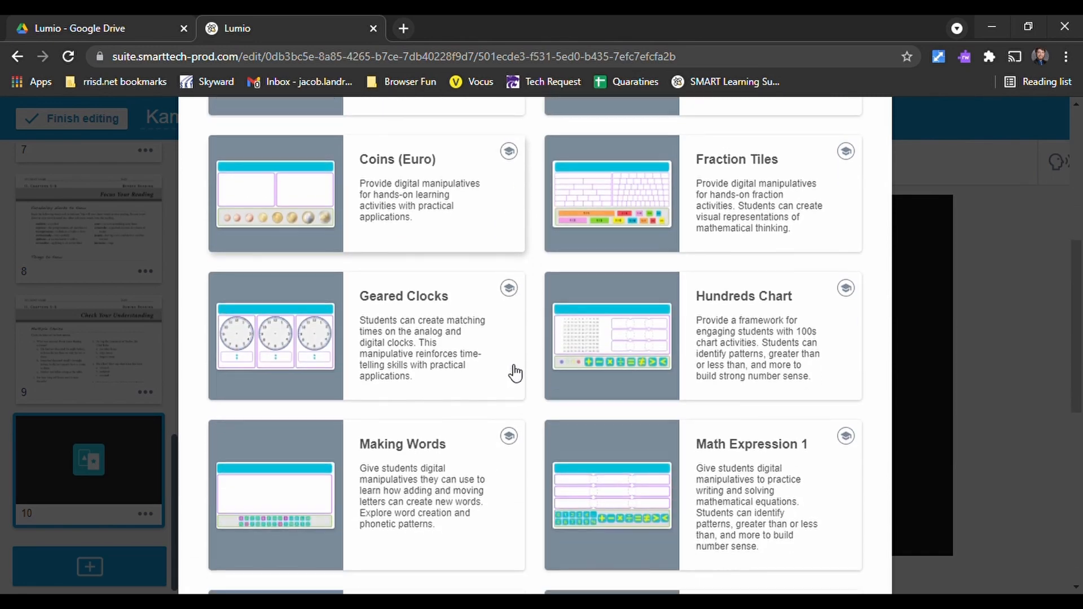
{"action": "scroll", "coordinate": [502, 373], "scroll_direction": "down", "scroll_amount": 3}
{"action": "scroll", "coordinate": [485, 384], "scroll_direction": "down", "scroll_amount": 3}
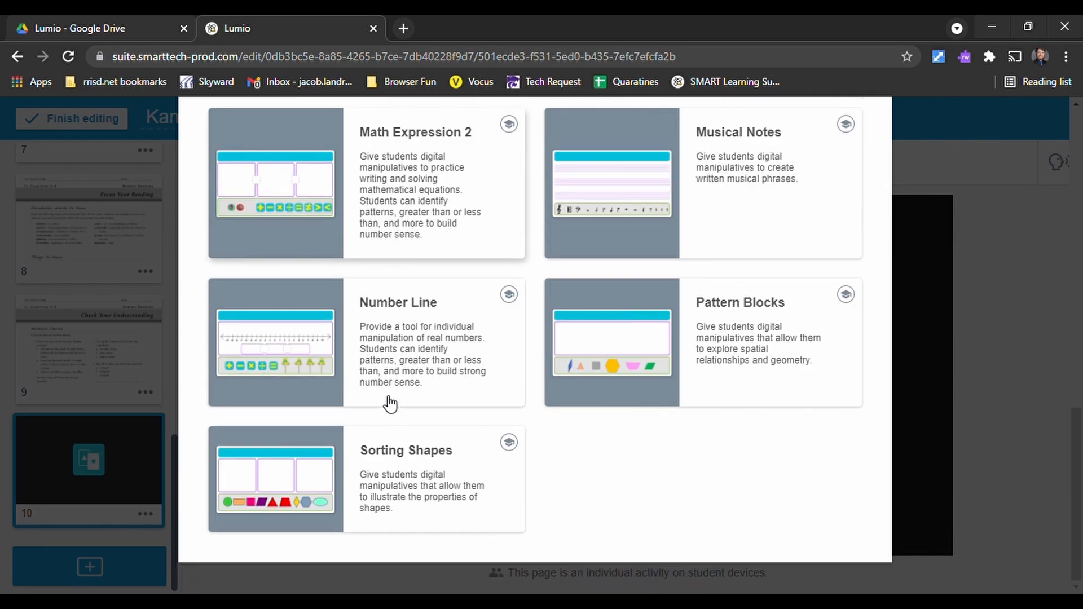
{"action": "scroll", "coordinate": [543, 411], "scroll_direction": "up", "scroll_amount": 10}
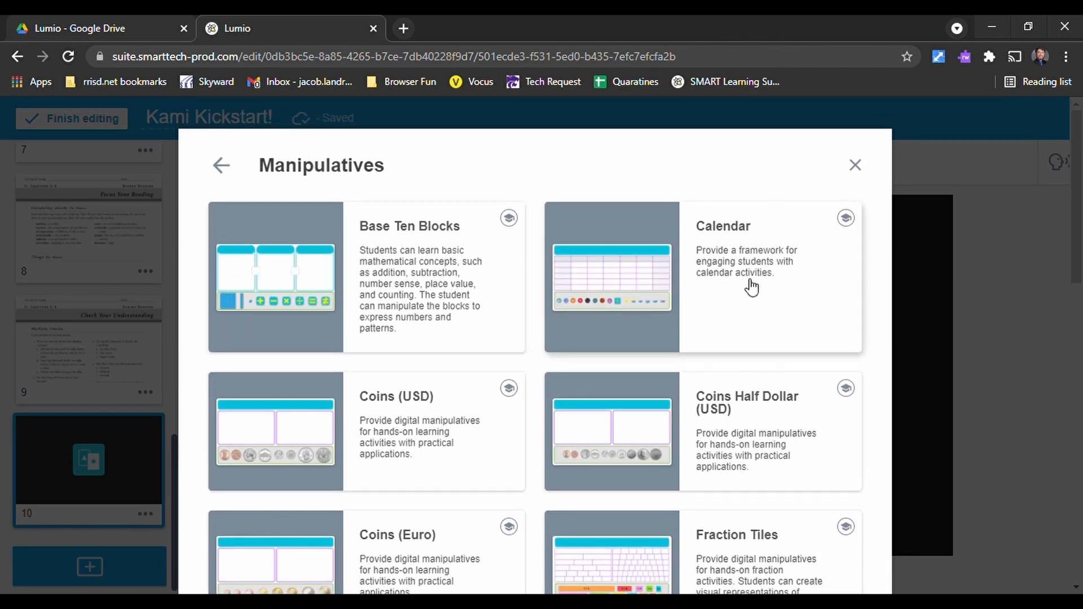
{"action": "scroll", "coordinate": [541, 380], "scroll_direction": "down", "scroll_amount": 1}
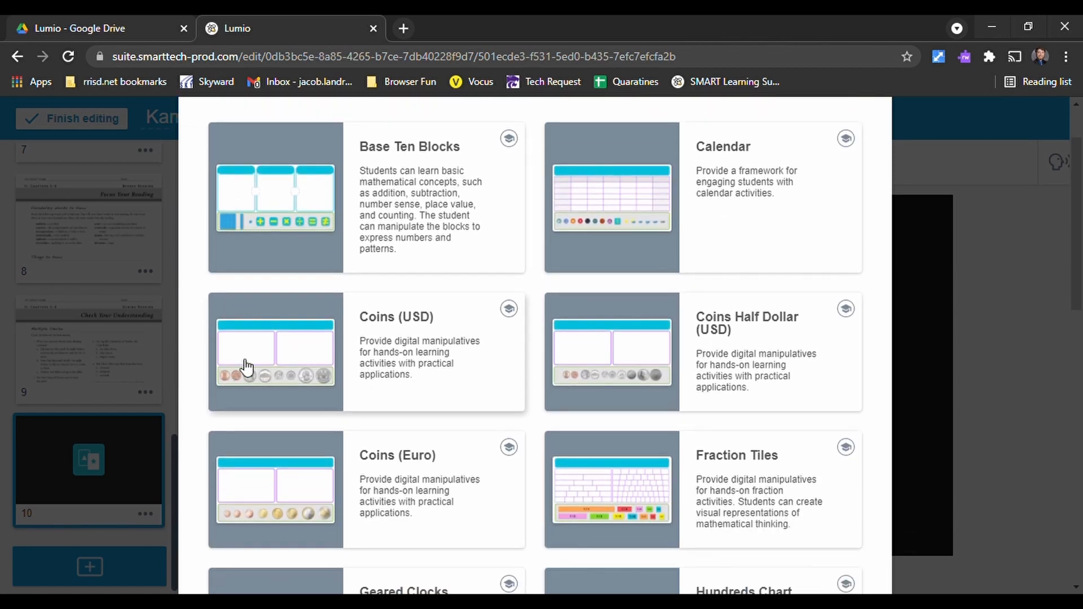
{"action": "left_click", "coordinate": [356, 298]}
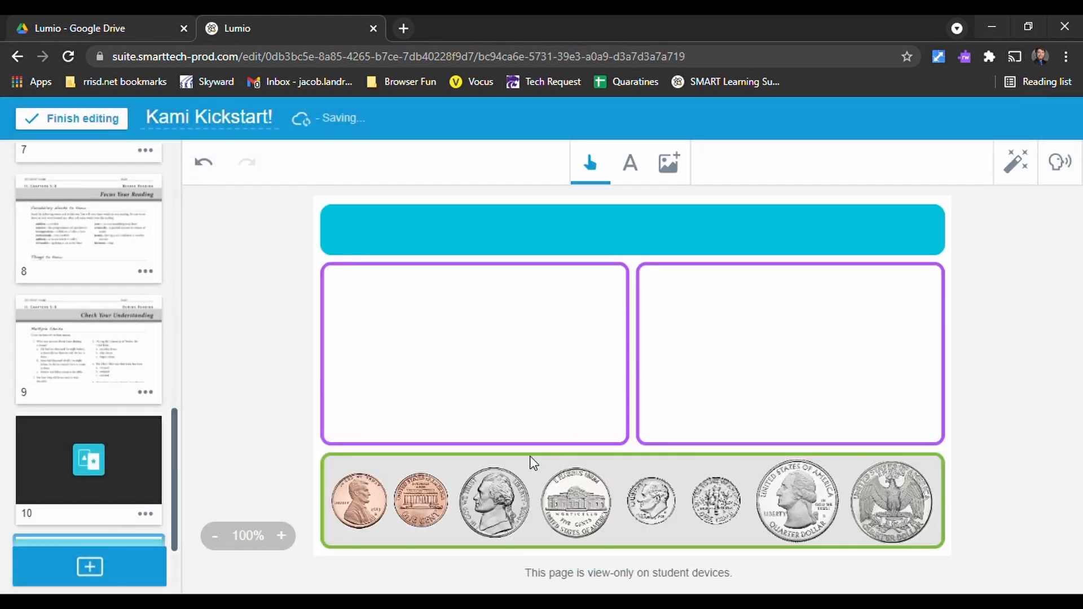
- Add the text "Show 75 Cents in two different ways" to the coins page, enlarge it and centre it in the blue banner
{"action": "left_click", "coordinate": [646, 164]}
{"action": "left_click", "coordinate": [555, 231]}
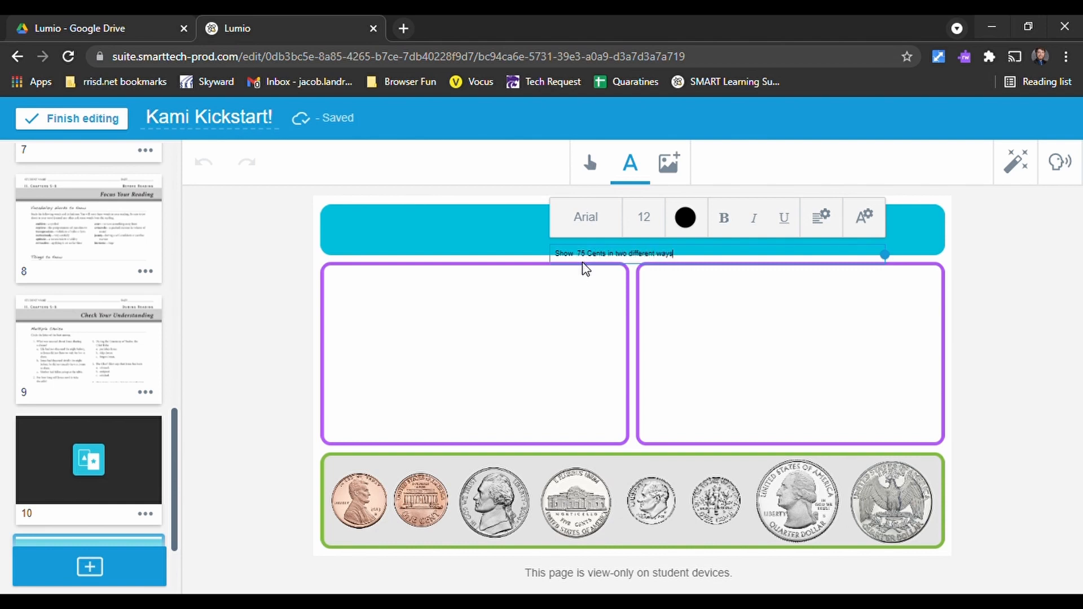
{"action": "left_click", "coordinate": [591, 164]}
{"action": "left_click_drag", "start_coordinate": [624, 252], "coordinate": [805, 244]}
{"action": "left_click_drag", "start_coordinate": [702, 232], "coordinate": [662, 232]}
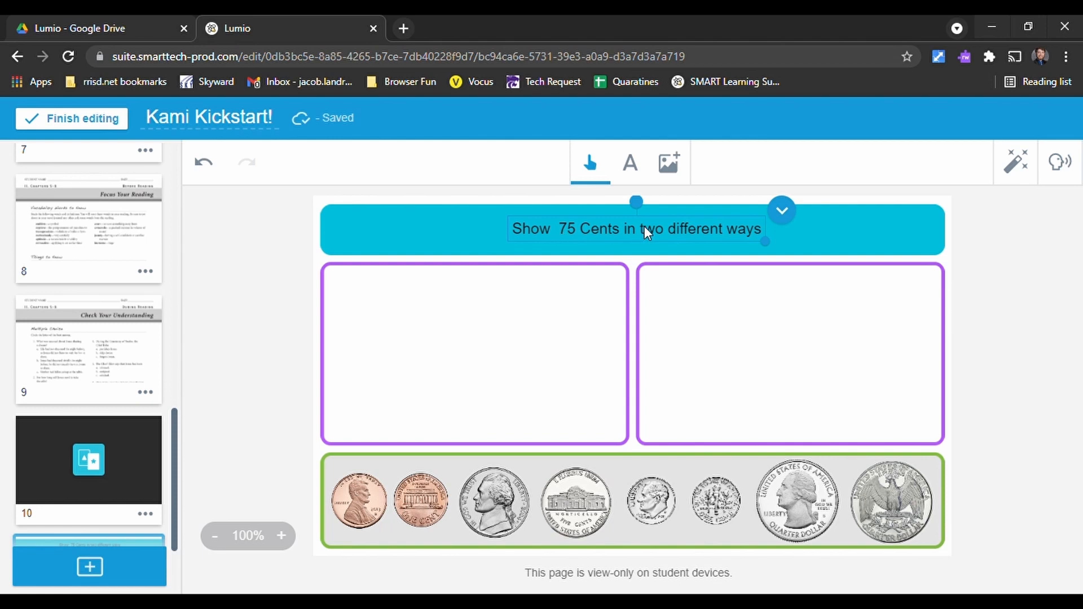
- Lock the "Show 75 Cents in two different ways" text in place on the banner
{"action": "left_click", "coordinate": [795, 215]}
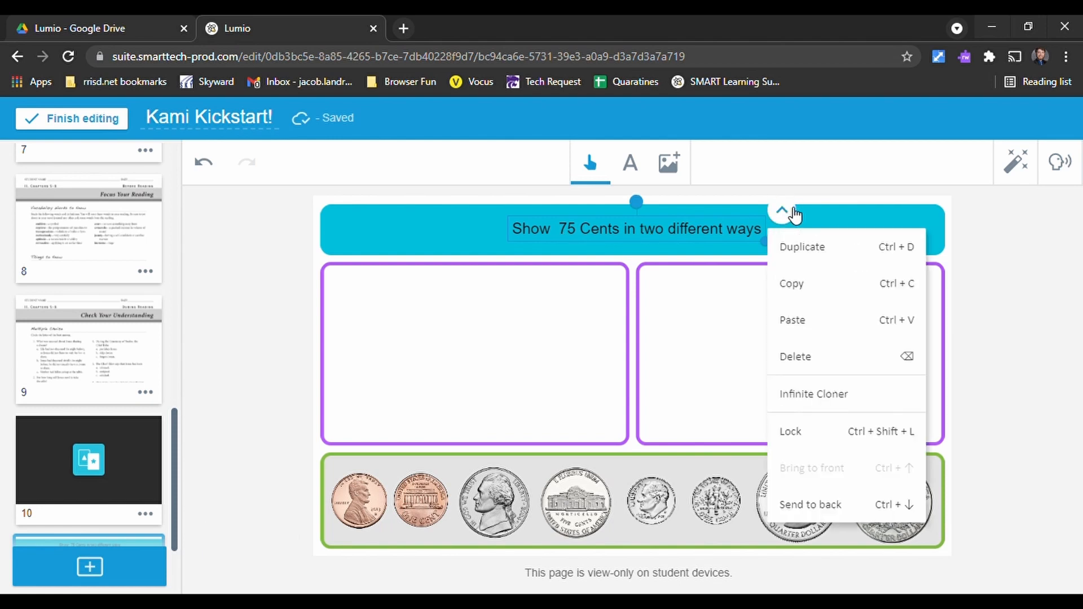
{"action": "left_click", "coordinate": [807, 432]}
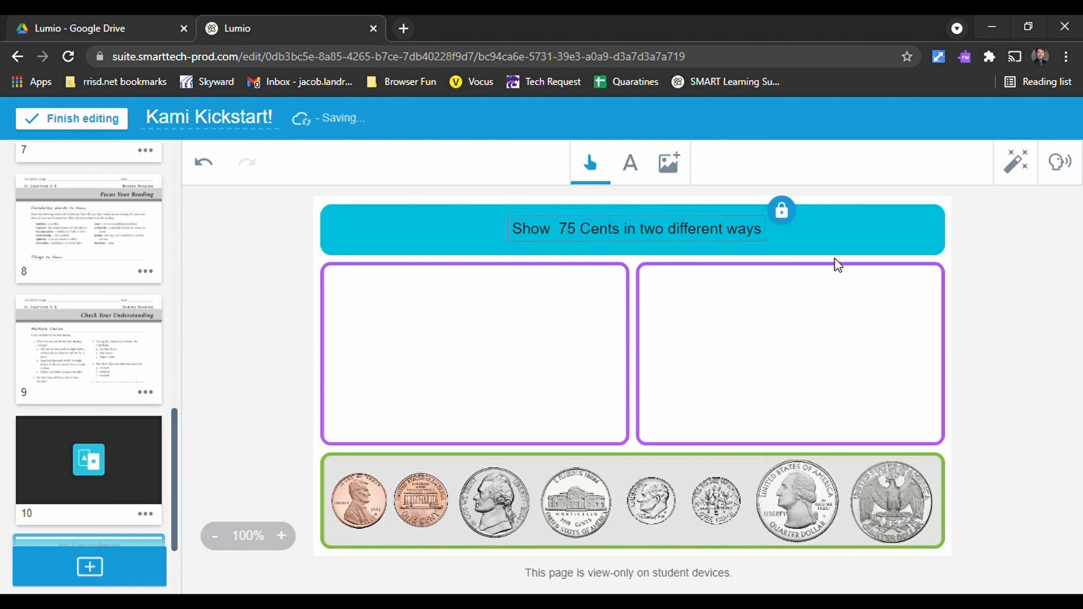
{"action": "left_click", "coordinate": [830, 218]}
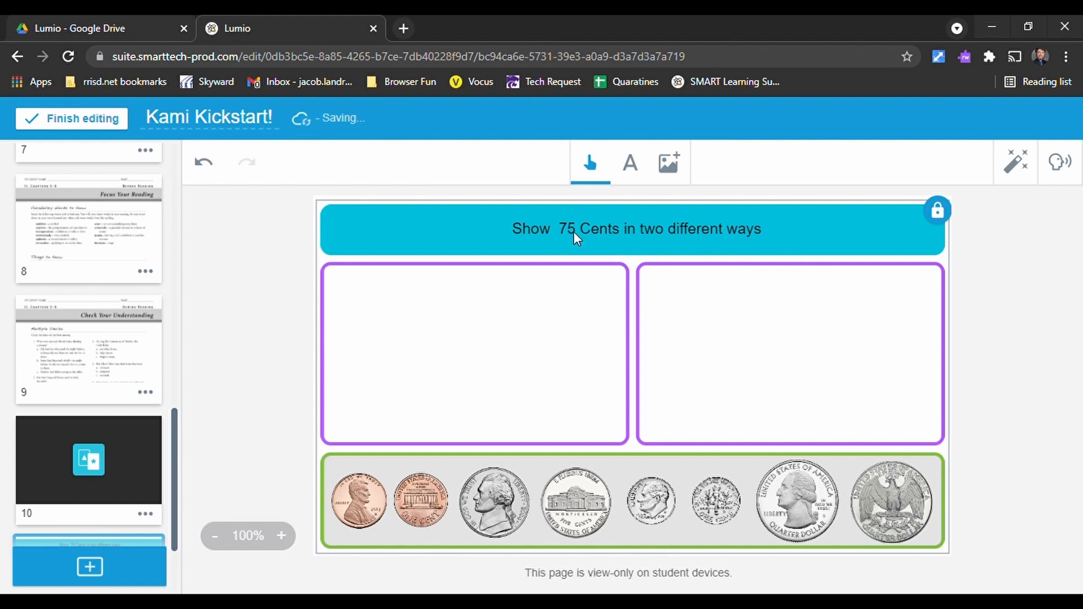
- Clone several nickels into the first purple box and several quarters into the second one
{"action": "left_click_drag", "start_coordinate": [486, 490], "coordinate": [503, 455]}
{"action": "left_click_drag", "start_coordinate": [518, 383], "coordinate": [549, 353]}
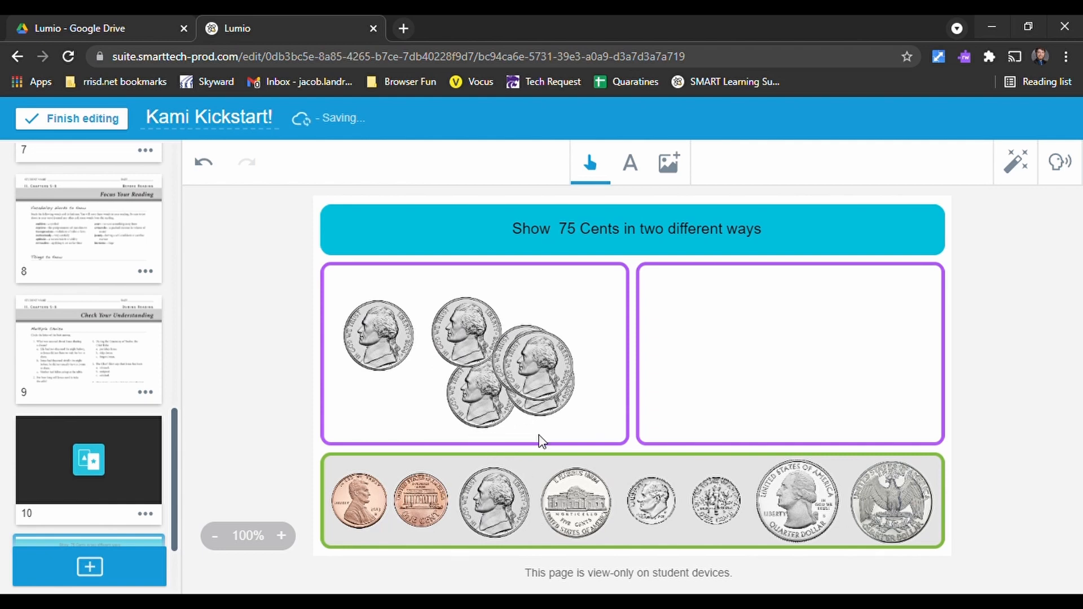
{"action": "left_click_drag", "start_coordinate": [501, 494], "coordinate": [548, 390]}
{"action": "left_click_drag", "start_coordinate": [787, 507], "coordinate": [834, 363]}
{"action": "left_click_drag", "start_coordinate": [809, 487], "coordinate": [801, 372]}
{"action": "left_click_drag", "start_coordinate": [804, 510], "coordinate": [801, 366]}
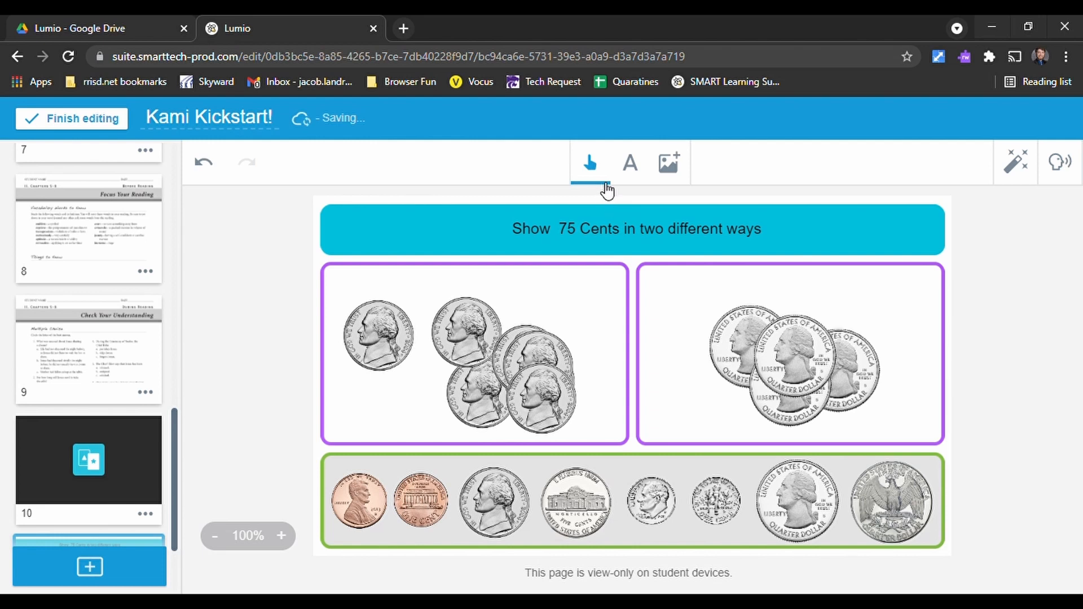
- Undo the nickel and quarter placements until both purple boxes are empty
{"action": "left_click", "coordinate": [204, 162]}
{"action": "left_click", "coordinate": [203, 162]}
{"action": "left_click", "coordinate": [204, 162]}
{"action": "left_click", "coordinate": [204, 162]}
{"action": "left_click", "coordinate": [204, 162]}
{"action": "left_click", "coordinate": [204, 161]}
{"action": "left_click", "coordinate": [204, 161]}
{"action": "left_click", "coordinate": [203, 161]}
{"action": "left_click", "coordinate": [204, 163]}
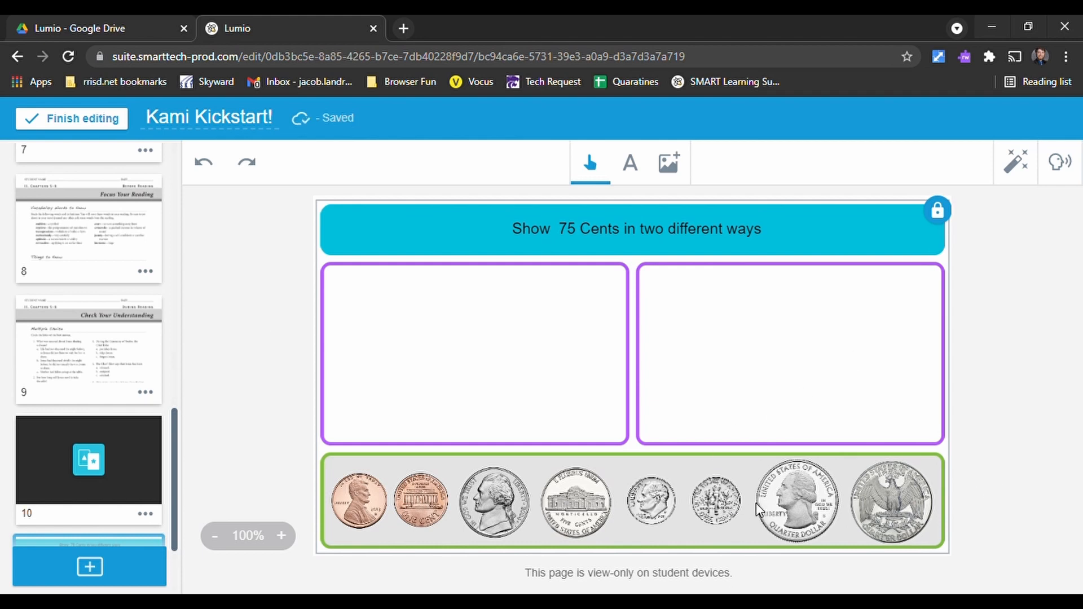
- Check the Infinite Cloner option on the tails-side nickel and leave it enabled
{"action": "left_click", "coordinate": [564, 506]}
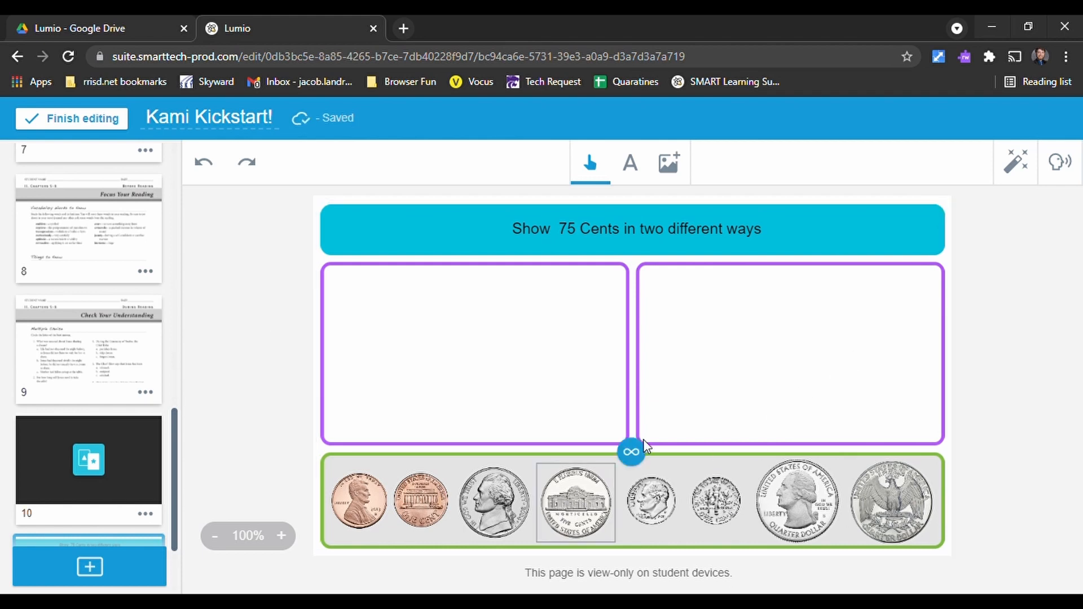
{"action": "left_click", "coordinate": [632, 453]}
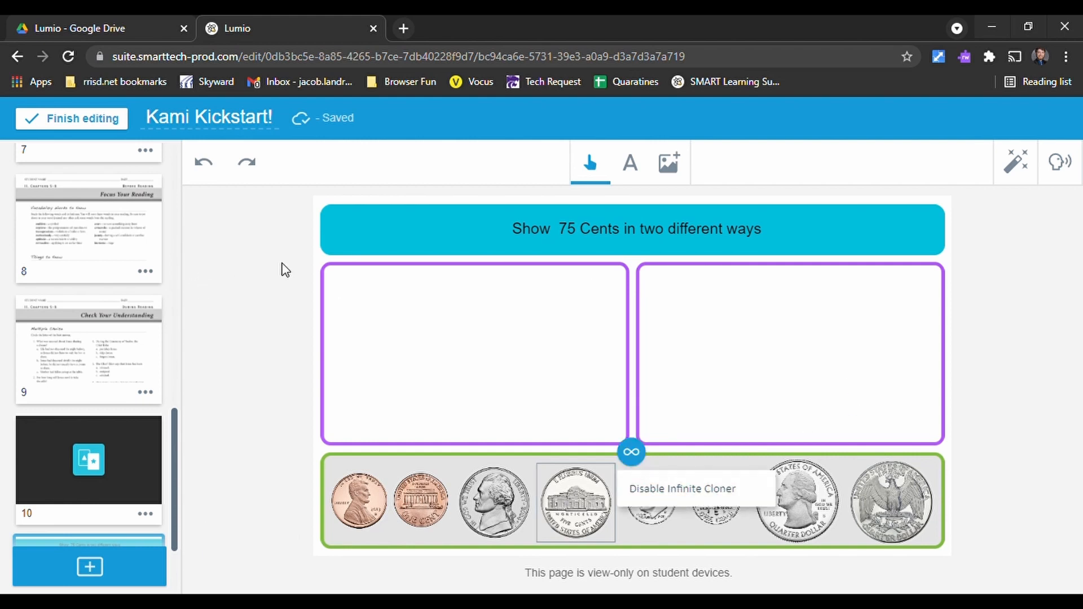
{"action": "left_click", "coordinate": [281, 335]}
- Search the online images for "quarter", insert the first coin image and position it inside the first purple box
{"action": "left_click", "coordinate": [665, 169]}
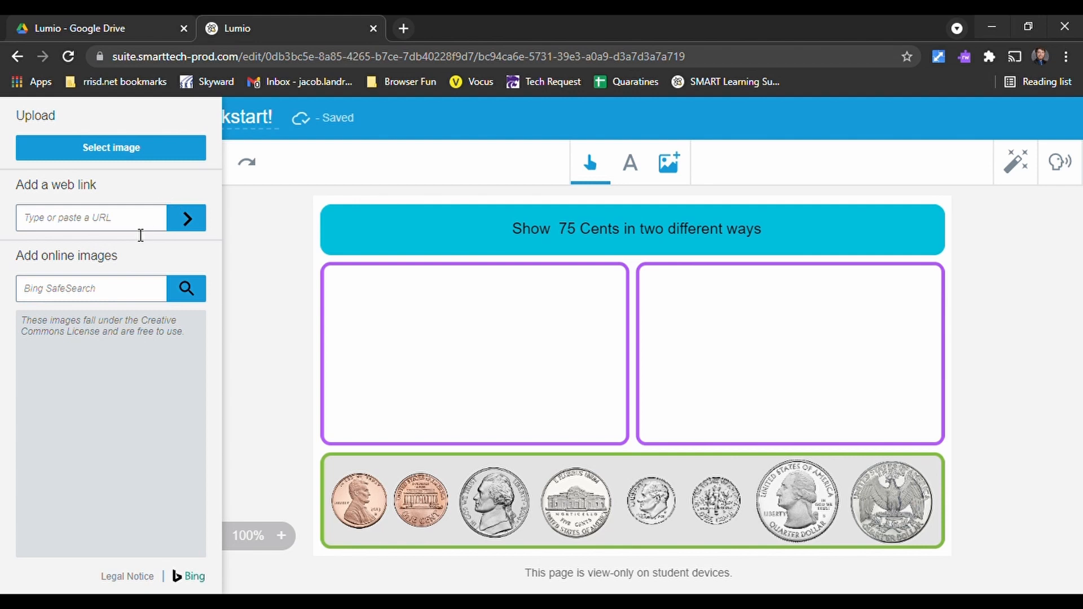
{"action": "left_click", "coordinate": [97, 300]}
{"action": "type", "text": "quarter"}
{"action": "key", "text": "Return"}
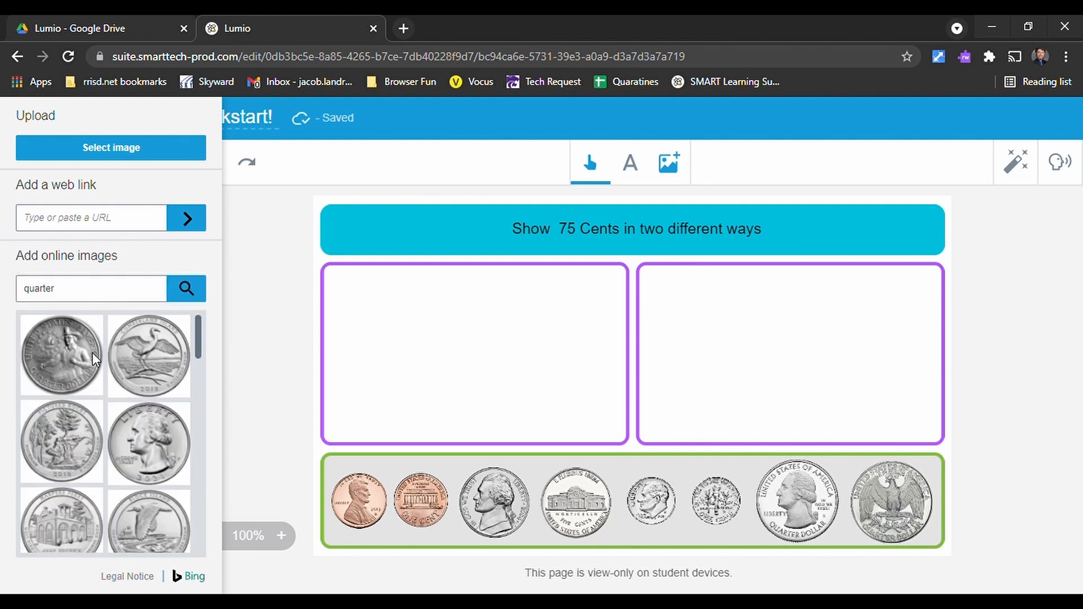
{"action": "left_click_drag", "start_coordinate": [50, 368], "coordinate": [479, 350]}
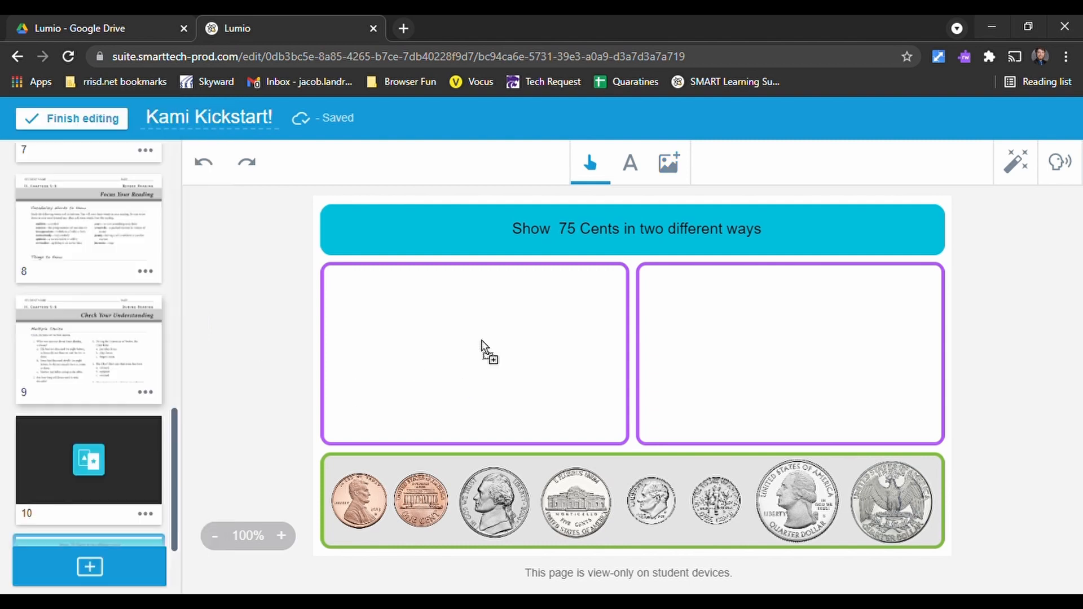
{"action": "left_click_drag", "start_coordinate": [577, 434], "coordinate": [469, 329]}
{"action": "left_click_drag", "start_coordinate": [437, 286], "coordinate": [439, 375]}
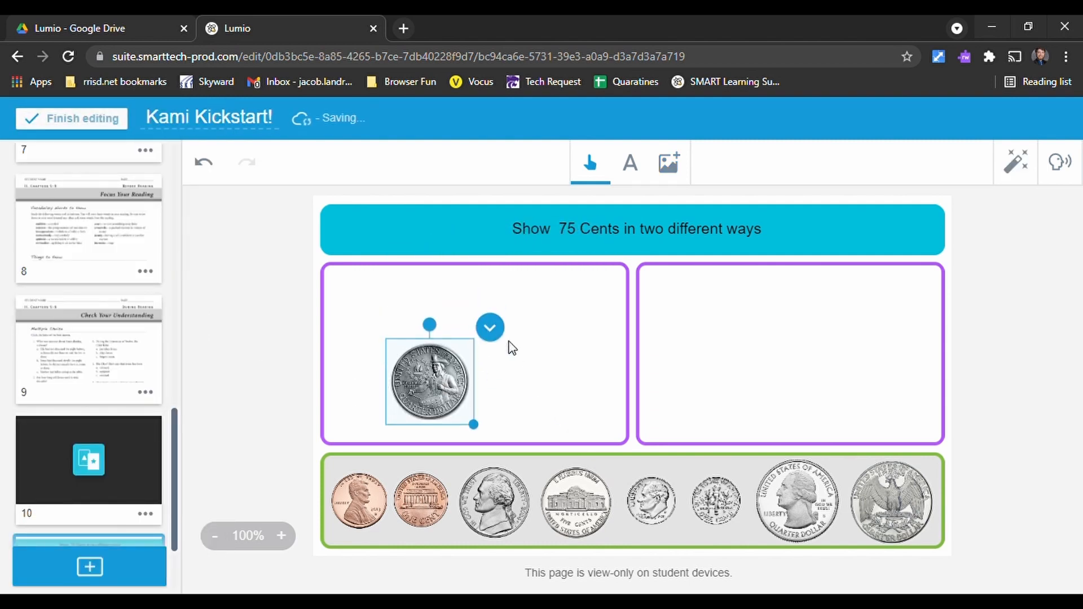
- Turn the inserted quarter image into an Infinite Cloner and pull several copies from it beside the original
{"action": "left_click", "coordinate": [502, 332]}
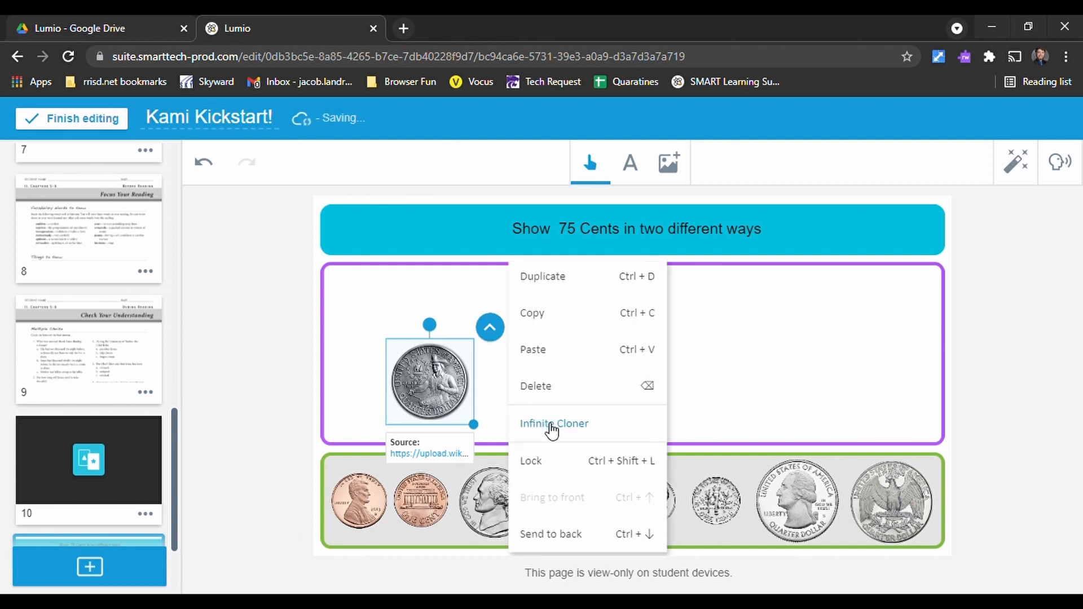
{"action": "left_click", "coordinate": [553, 426]}
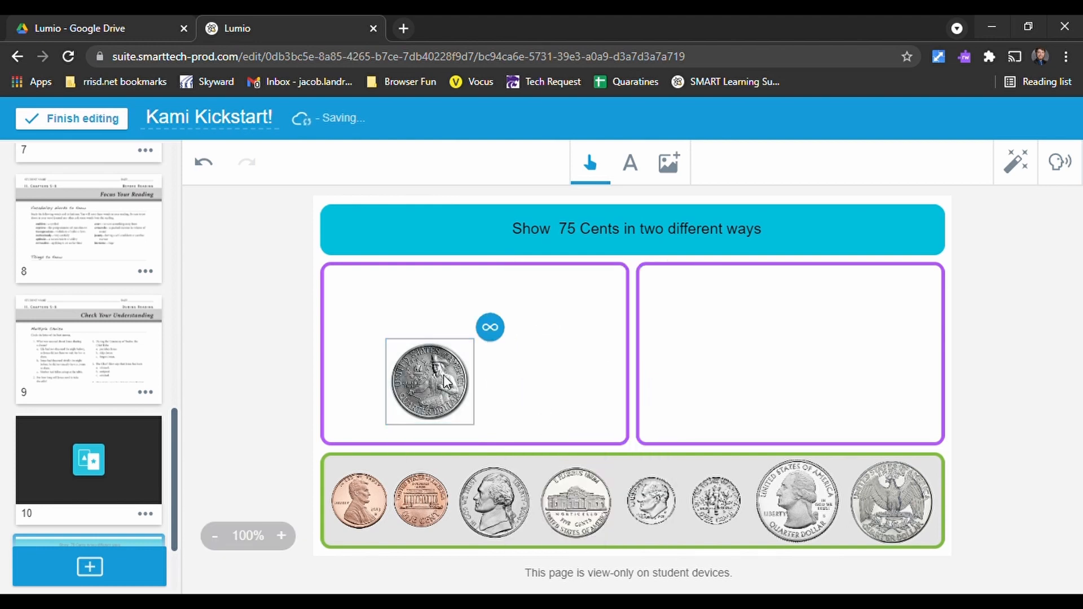
{"action": "left_click_drag", "start_coordinate": [462, 372], "coordinate": [549, 324]}
{"action": "mouse_move", "coordinate": [428, 386]}
{"action": "left_mouse_down"}
{"action": "mouse_move", "coordinate": [505, 353]}
{"action": "mouse_move", "coordinate": [496, 366]}
{"action": "left_mouse_up"}
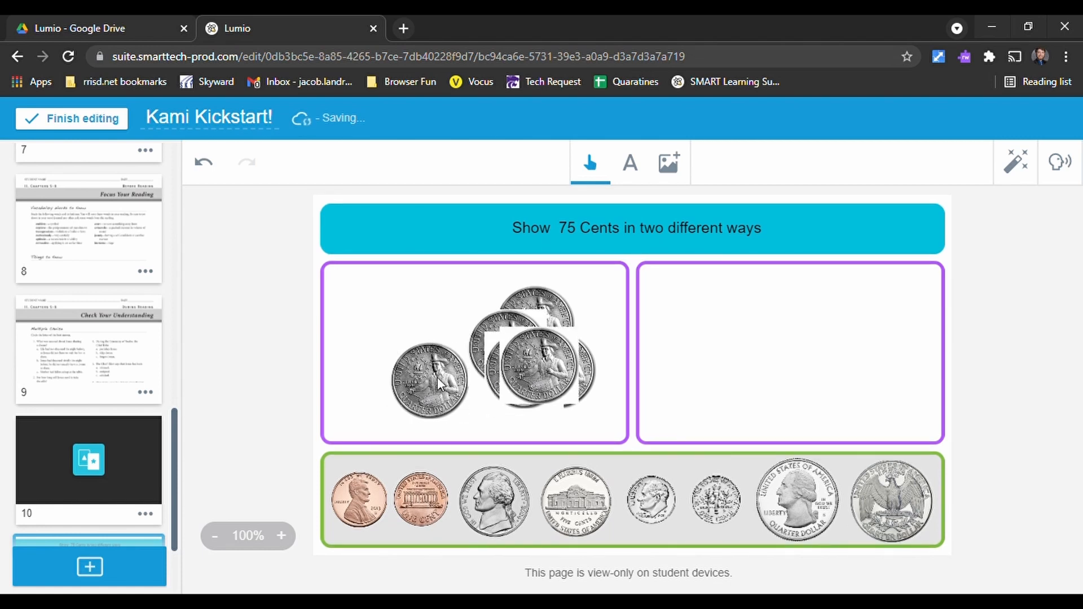
- Undo the quarter copies, the cloner setting and the inserted quarter image
{"action": "left_click", "coordinate": [203, 163]}
{"action": "left_click", "coordinate": [204, 162]}
{"action": "left_click", "coordinate": [204, 163]}
{"action": "left_click", "coordinate": [203, 162]}
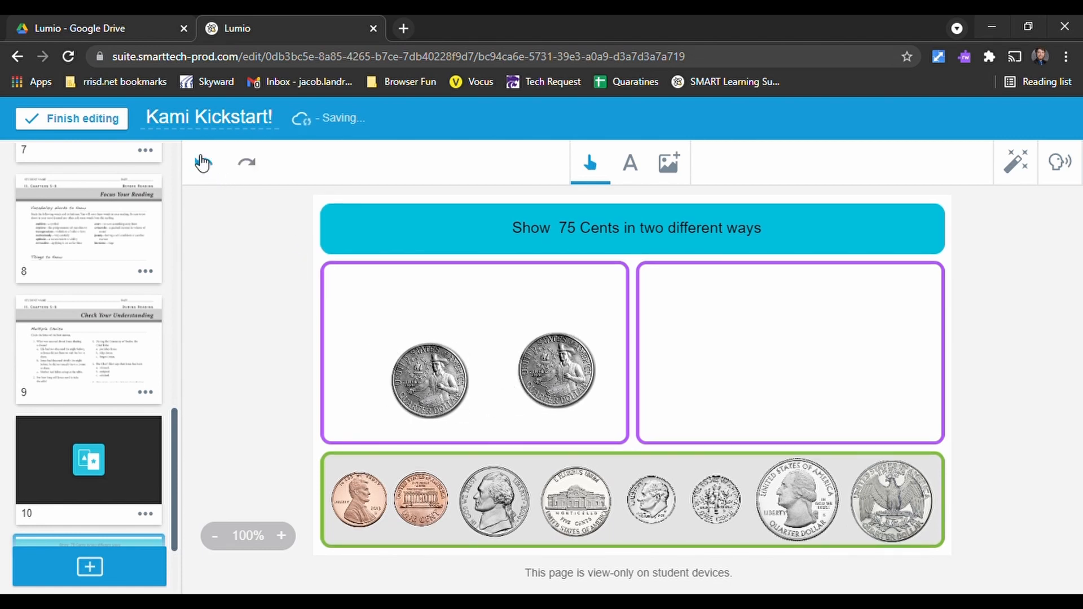
{"action": "left_click", "coordinate": [203, 163]}
{"action": "left_click", "coordinate": [203, 163]}
{"action": "left_click", "coordinate": [203, 163]}
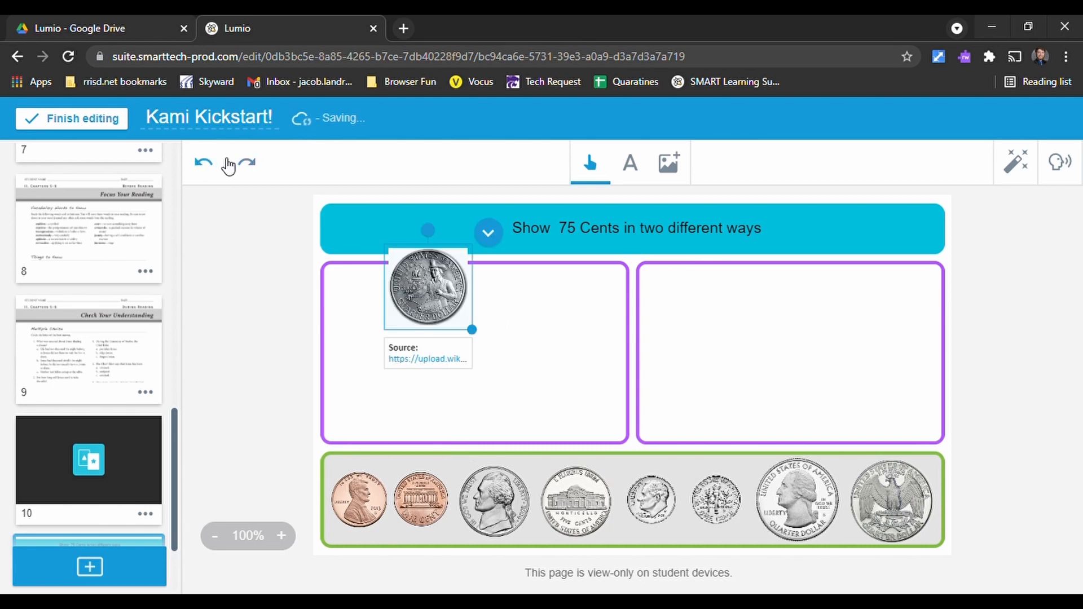
{"action": "left_click", "coordinate": [203, 163]}
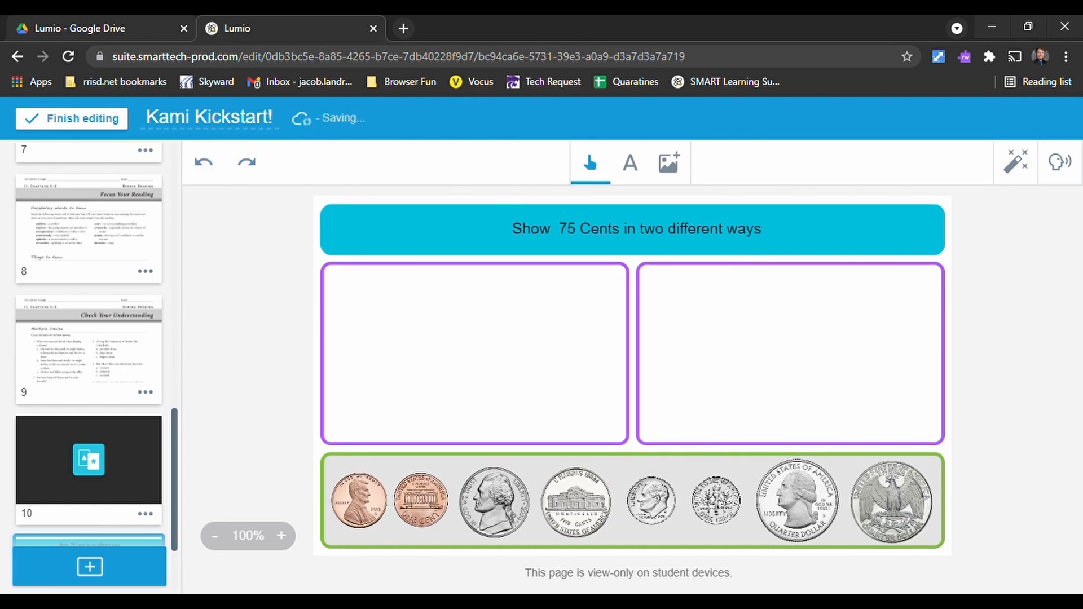
- Examine the Graphic Organizers ready-made resources, from Brainstorming Web to Venn Diagram
{"action": "left_click", "coordinate": [50, 586]}
{"action": "scroll", "coordinate": [688, 452], "scroll_direction": "down", "scroll_amount": 3}
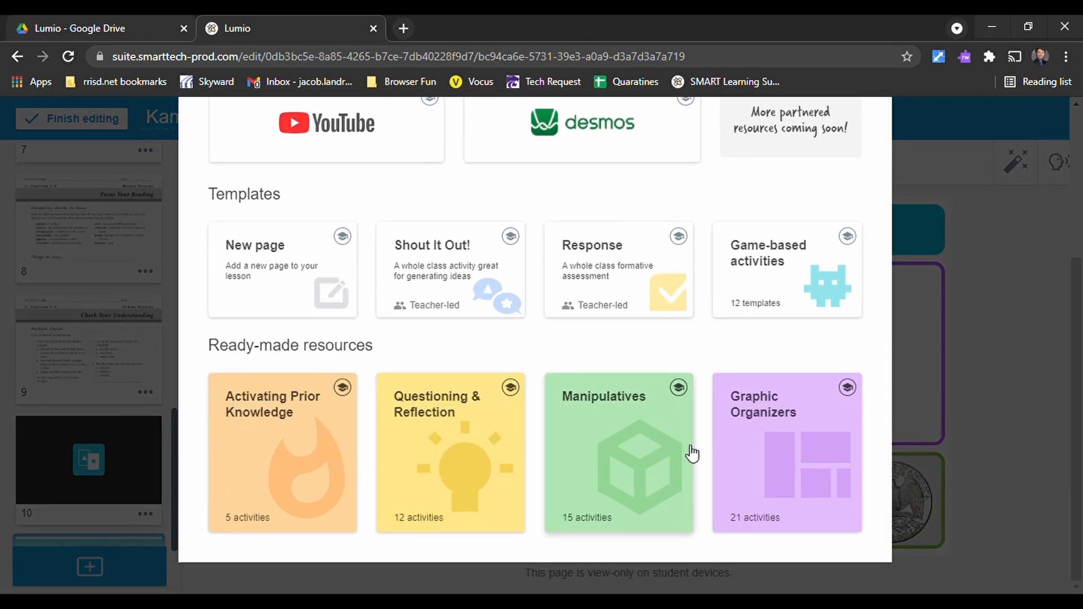
{"action": "left_click", "coordinate": [823, 435]}
{"action": "scroll", "coordinate": [515, 411], "scroll_direction": "up", "scroll_amount": 4}
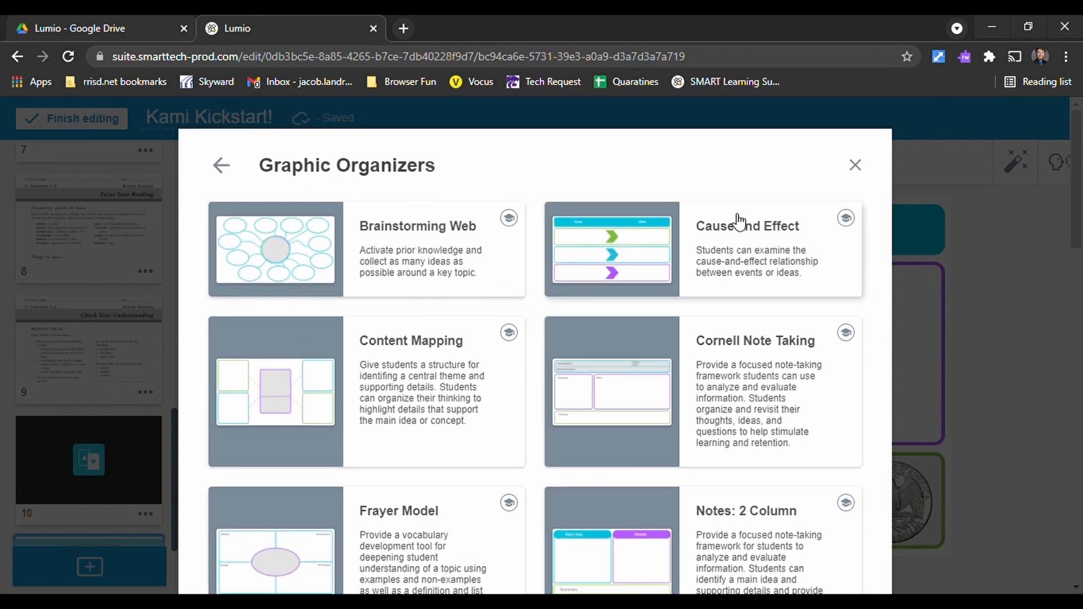
{"action": "scroll", "coordinate": [597, 375], "scroll_direction": "down", "scroll_amount": 2}
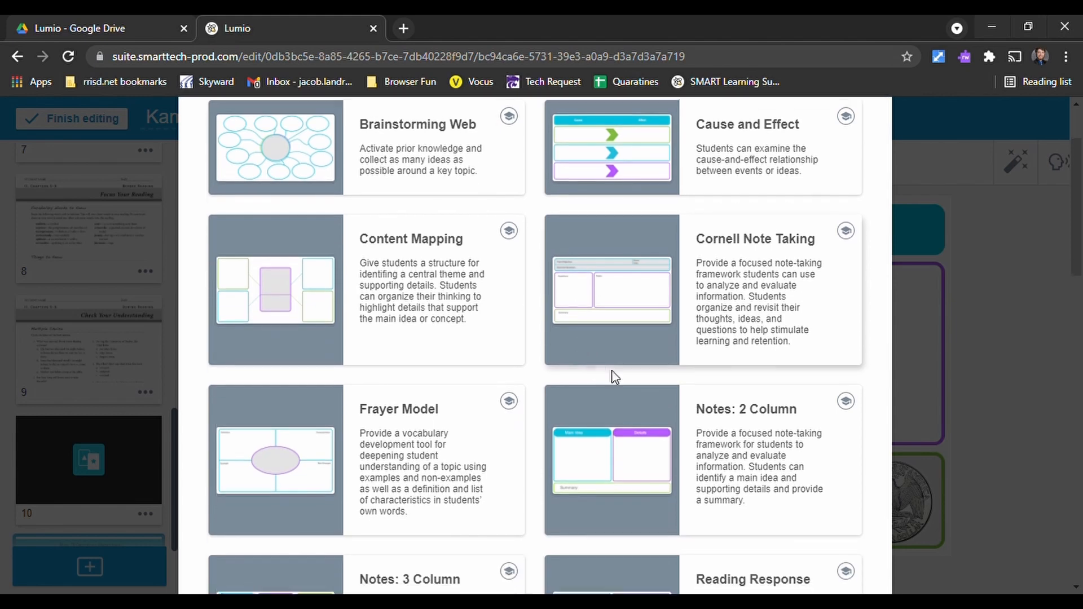
{"action": "scroll", "coordinate": [723, 271], "scroll_direction": "down", "scroll_amount": 3}
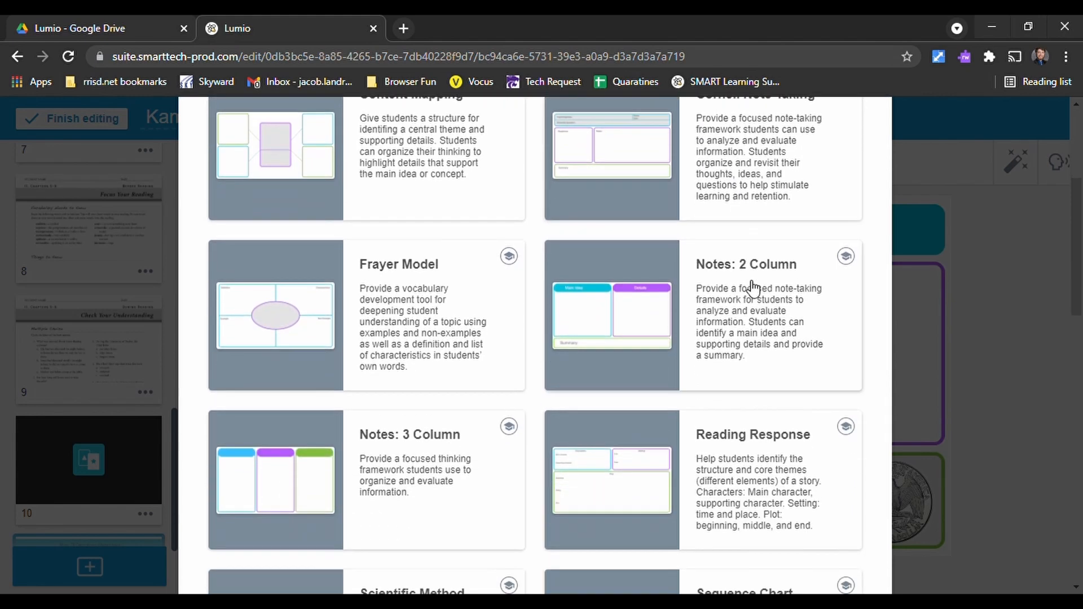
{"action": "scroll", "coordinate": [310, 321], "scroll_direction": "down", "scroll_amount": 3}
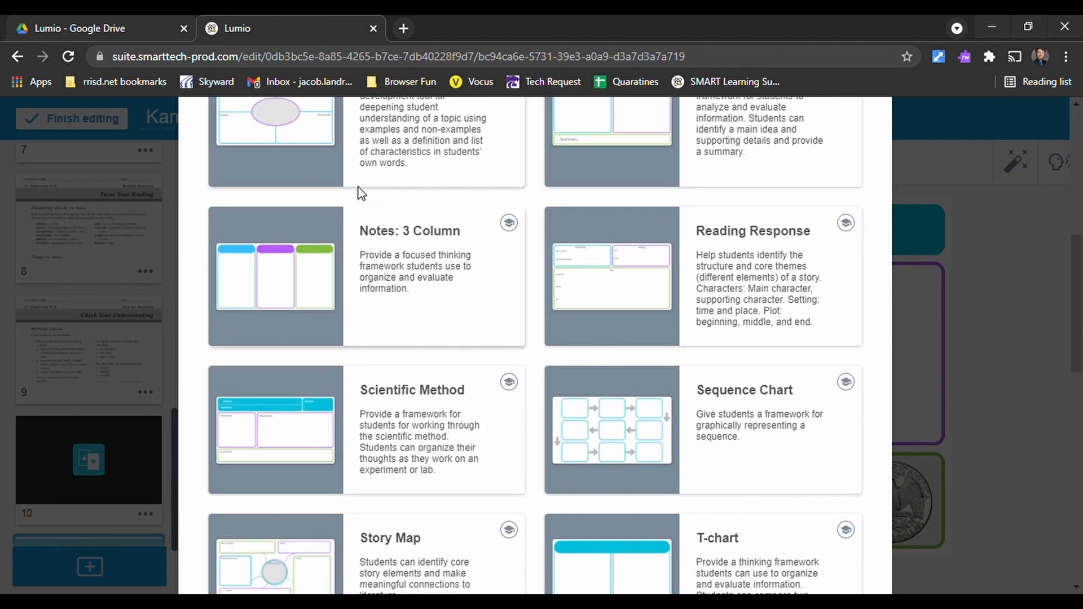
{"action": "scroll", "coordinate": [499, 237], "scroll_direction": "down", "scroll_amount": 7}
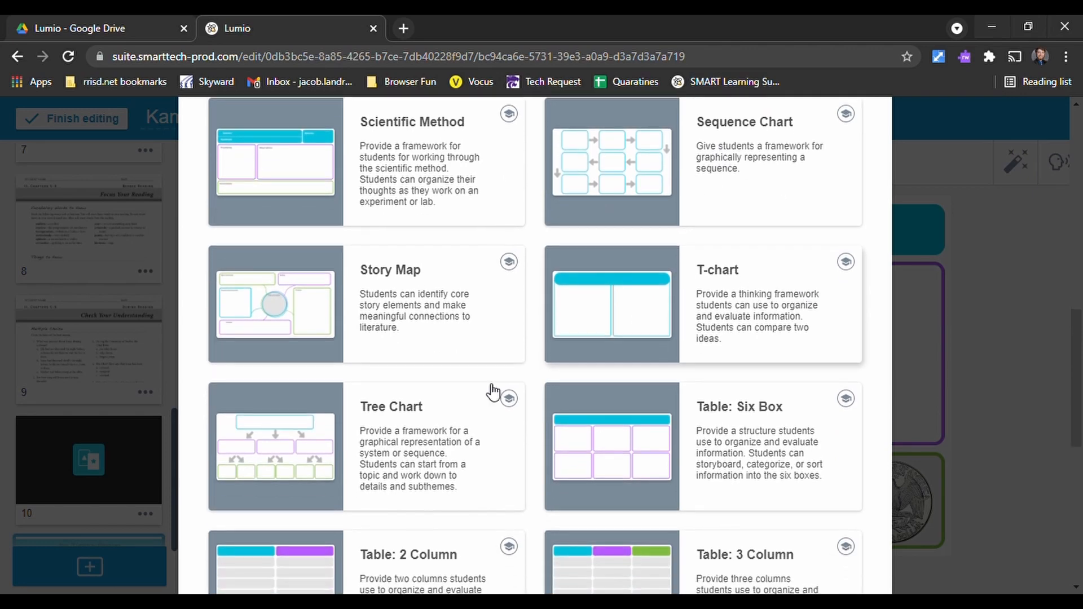
{"action": "scroll", "coordinate": [510, 261], "scroll_direction": "down", "scroll_amount": 6}
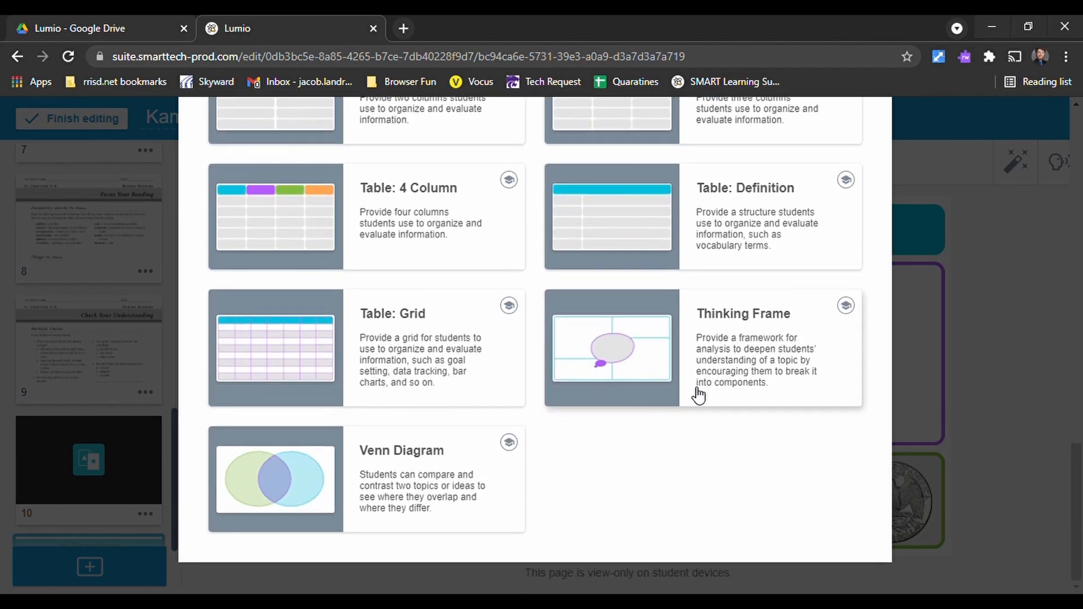
- Add the Brainstorming Web graphic organizer to the lesson
{"action": "scroll", "coordinate": [454, 438], "scroll_direction": "up", "scroll_amount": 15}
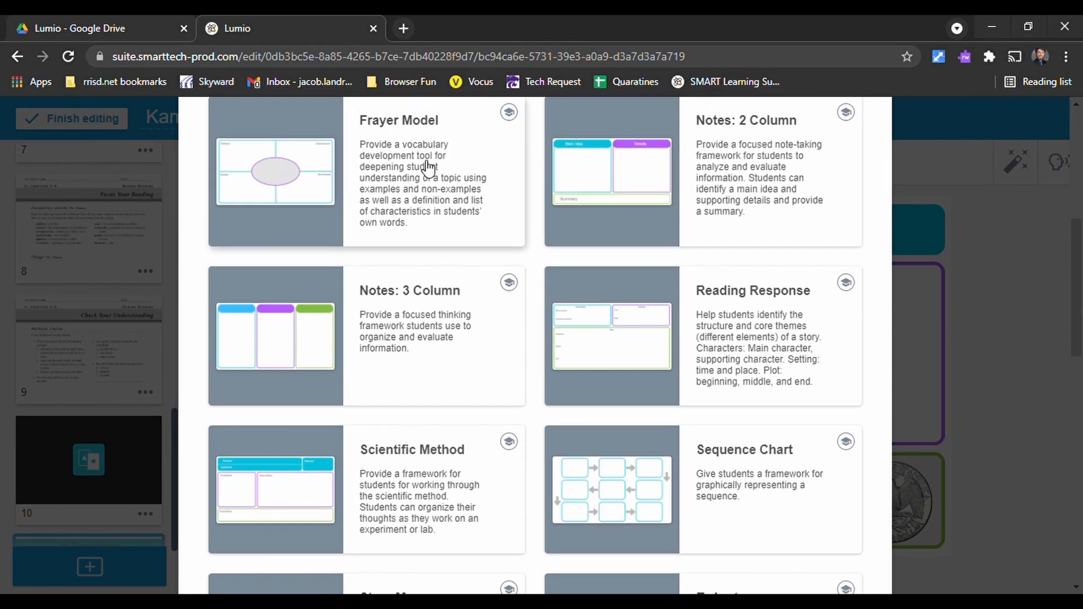
{"action": "scroll", "coordinate": [468, 175], "scroll_direction": "up", "scroll_amount": 3}
{"action": "left_click", "coordinate": [401, 188]}
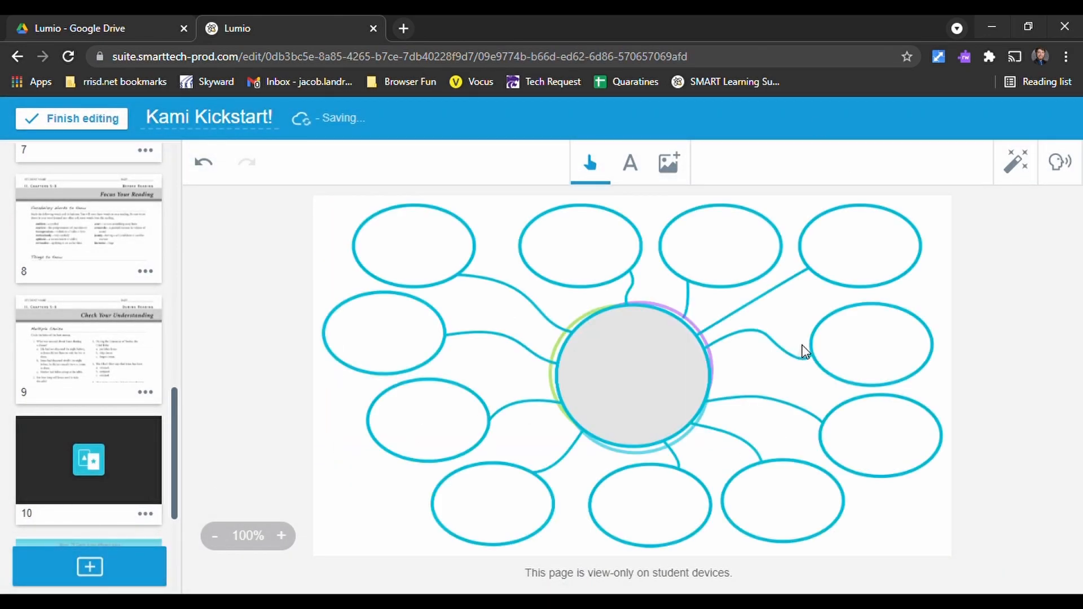
{"action": "left_click", "coordinate": [89, 567]}
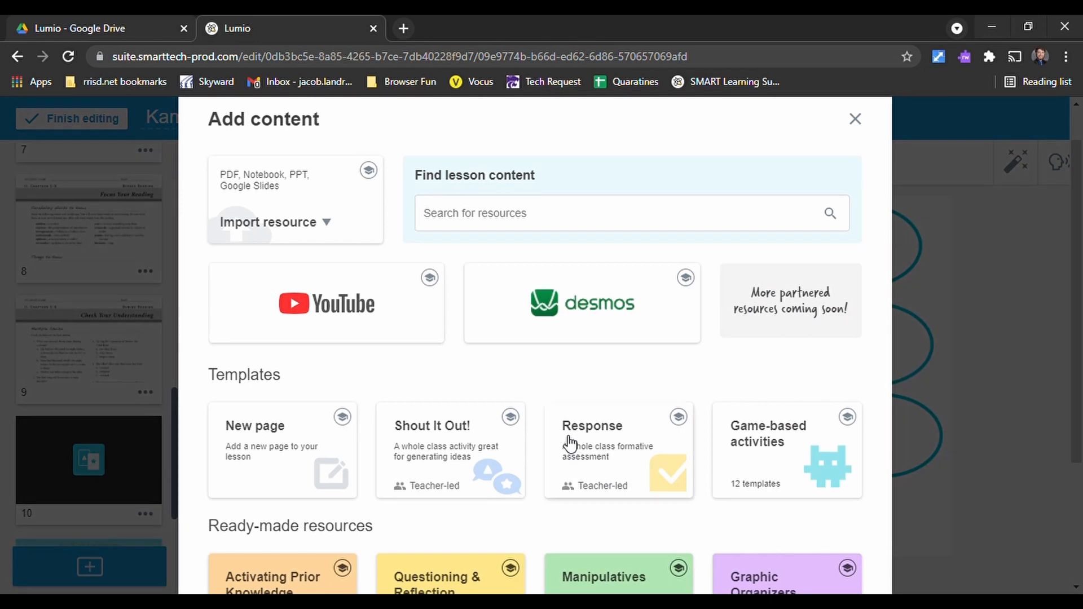
{"action": "scroll", "coordinate": [621, 442], "scroll_direction": "down", "scroll_amount": 3}
{"action": "scroll", "coordinate": [271, 418], "scroll_direction": "up", "scroll_amount": 4}
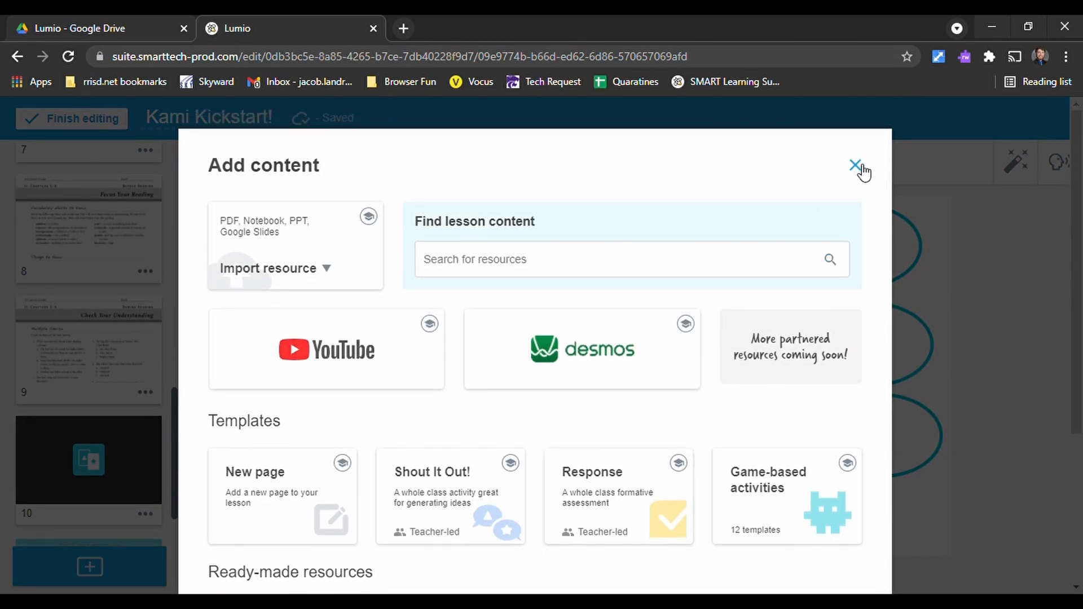
{"action": "left_click", "coordinate": [859, 166]}
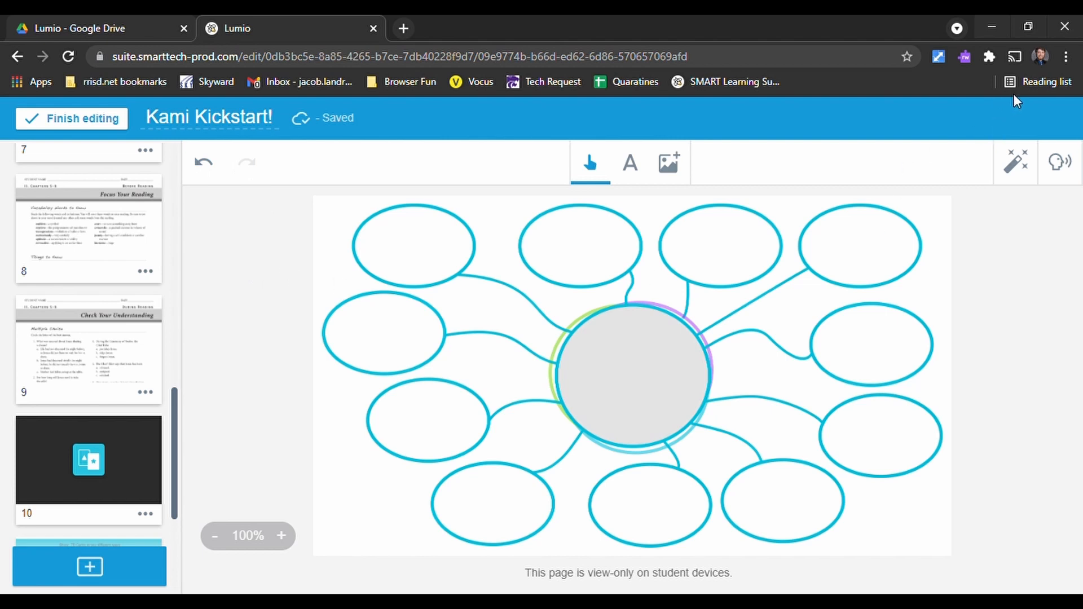
- Finish editing the lesson and start the Kami Kickstart! lesson dated Sep 14, 2021 from the library
{"action": "left_click", "coordinate": [84, 118]}
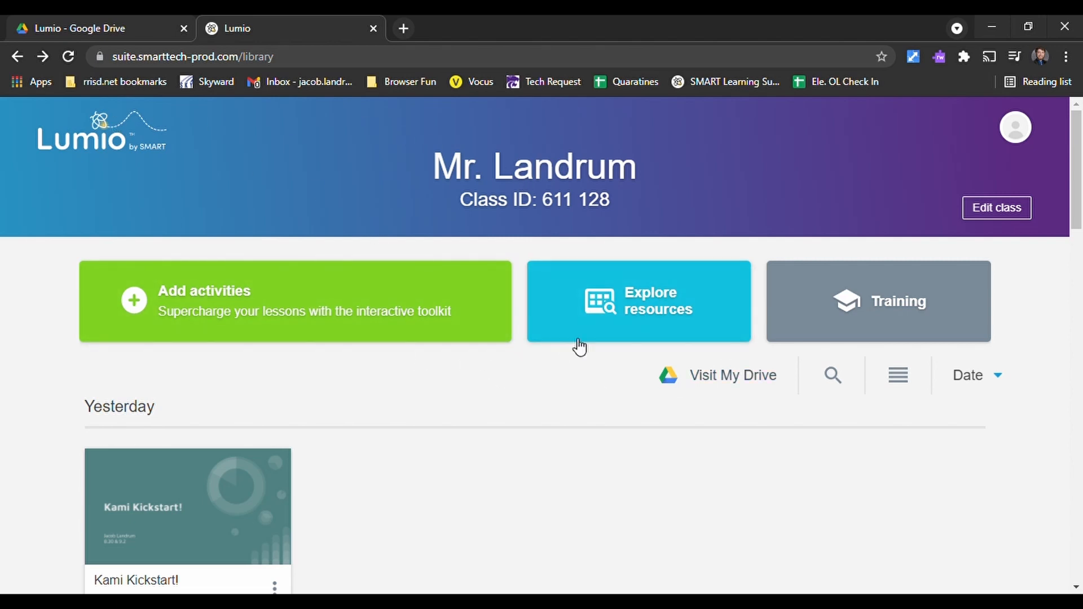
{"action": "scroll", "coordinate": [450, 378], "scroll_direction": "down", "scroll_amount": 5}
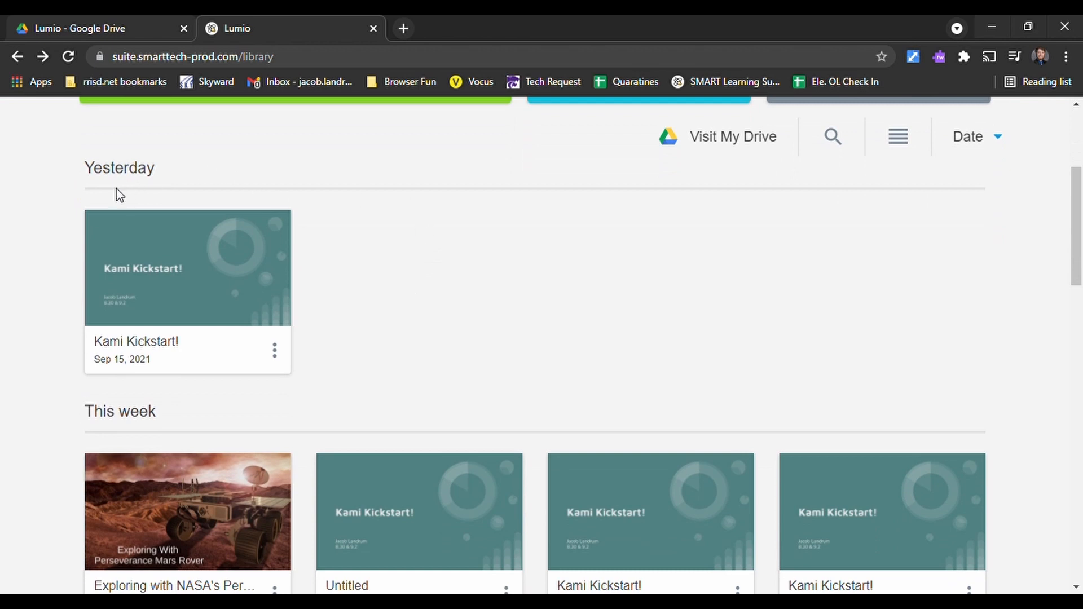
{"action": "scroll", "coordinate": [847, 370], "scroll_direction": "down", "scroll_amount": 10}
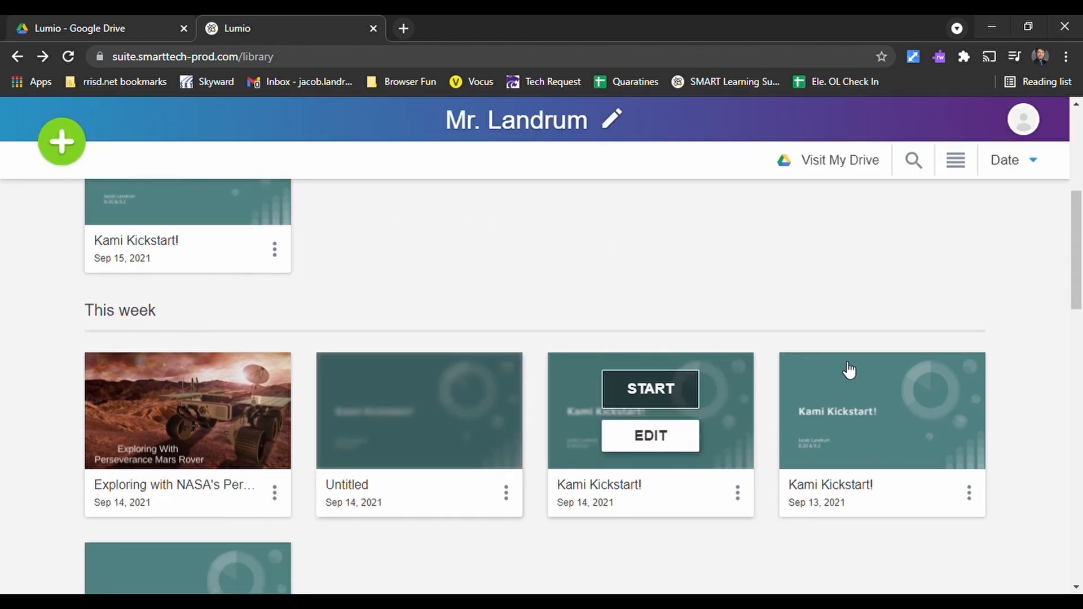
{"action": "scroll", "coordinate": [520, 402], "scroll_direction": "down", "scroll_amount": 5}
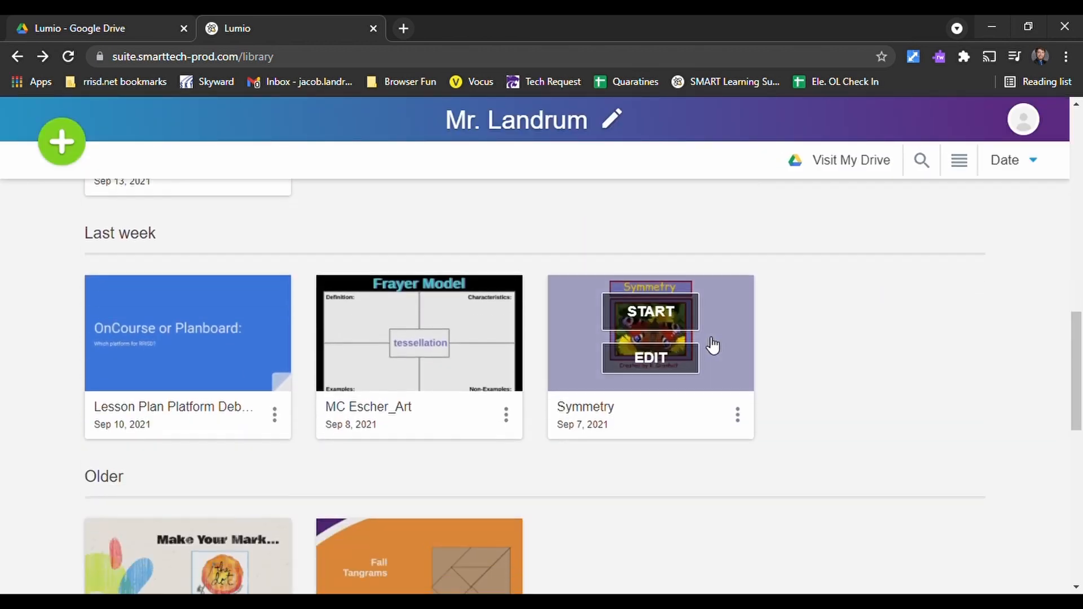
{"action": "scroll", "coordinate": [45, 360], "scroll_direction": "up", "scroll_amount": 9}
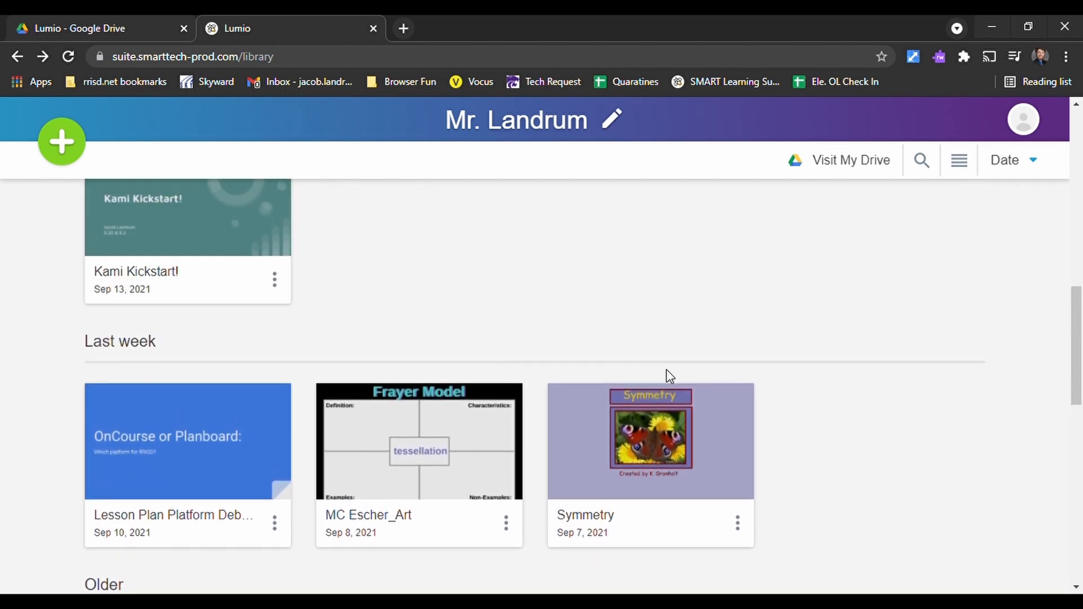
{"action": "scroll", "coordinate": [543, 298], "scroll_direction": "up", "scroll_amount": 8}
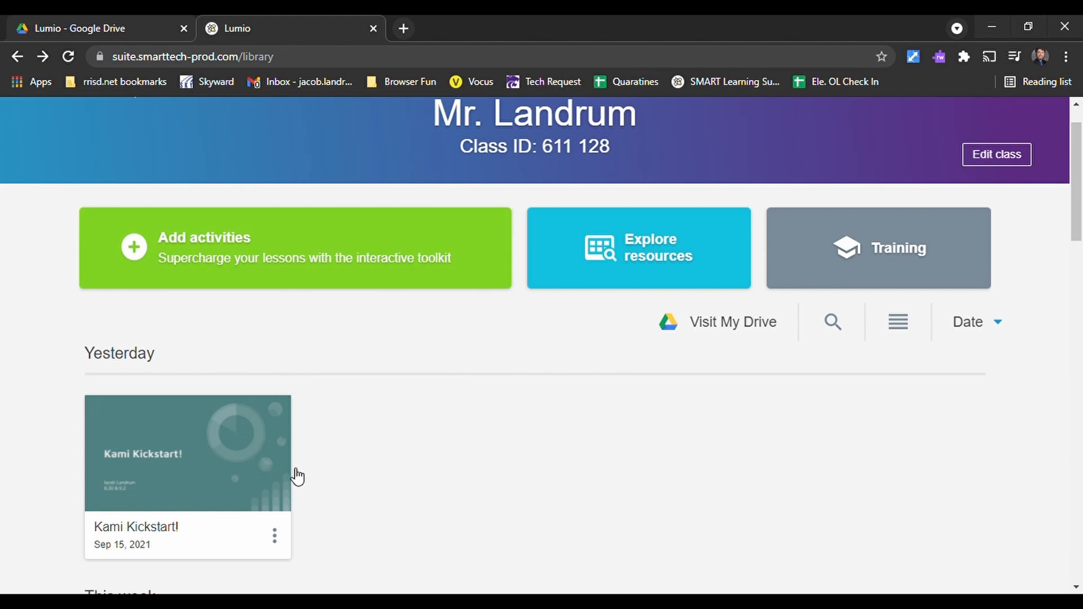
{"action": "scroll", "coordinate": [417, 341], "scroll_direction": "down", "scroll_amount": 5}
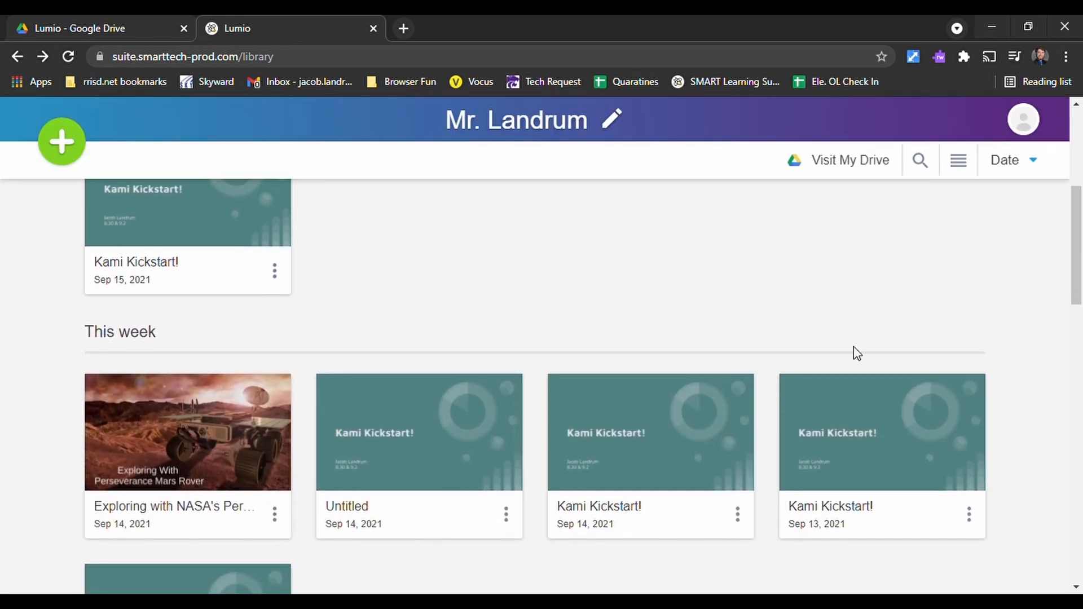
{"action": "mouse_move", "coordinate": [675, 408]}
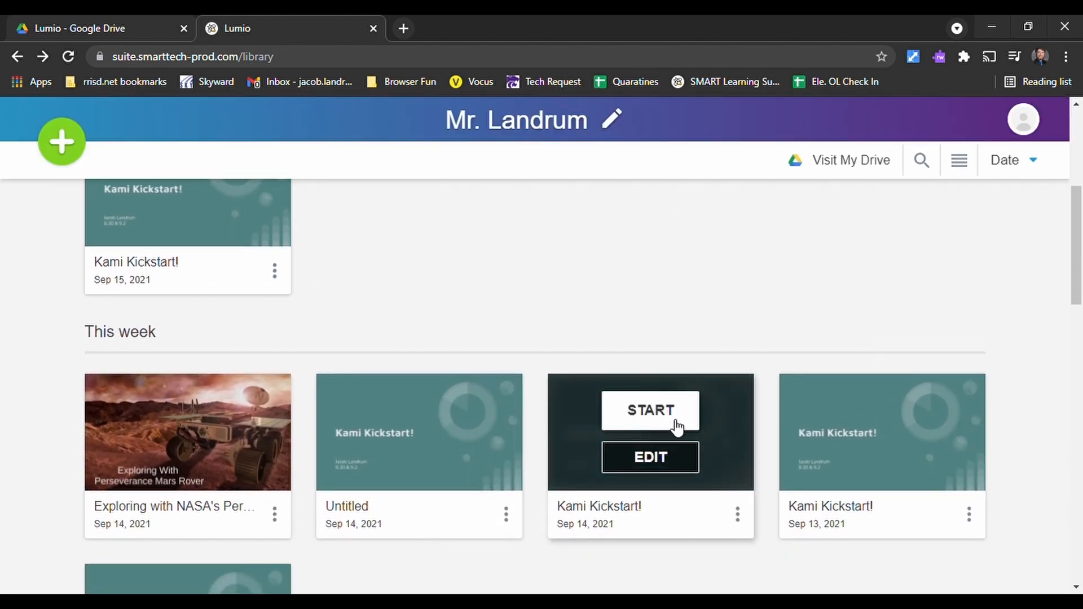
{"action": "left_click", "coordinate": [666, 417]}
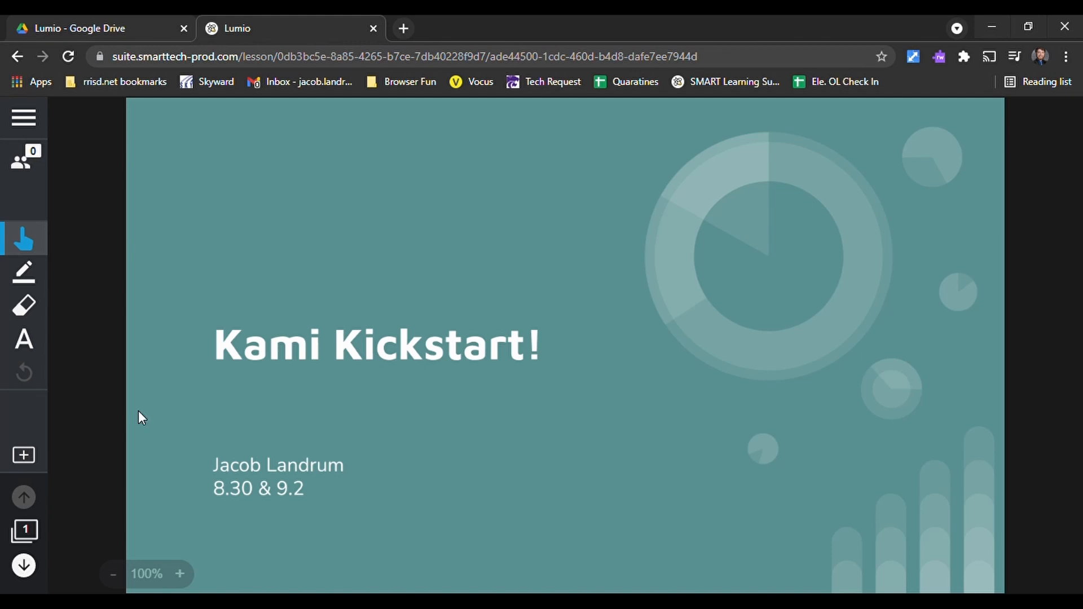
- View the class panel for connected students and display the joining instructions with the website and class ID
{"action": "left_click", "coordinate": [33, 159]}
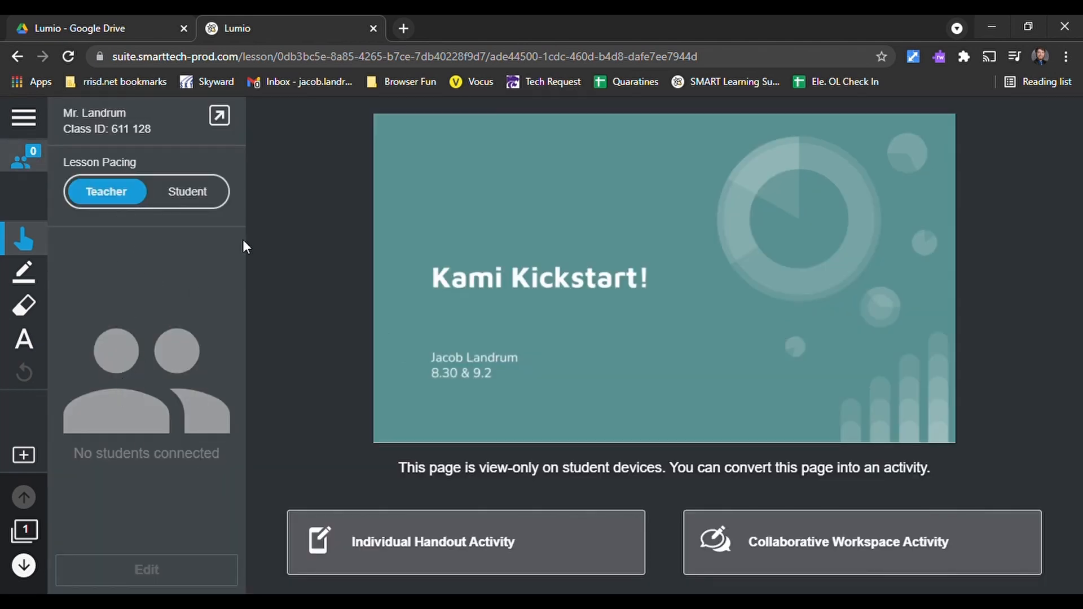
{"action": "left_click", "coordinate": [228, 115]}
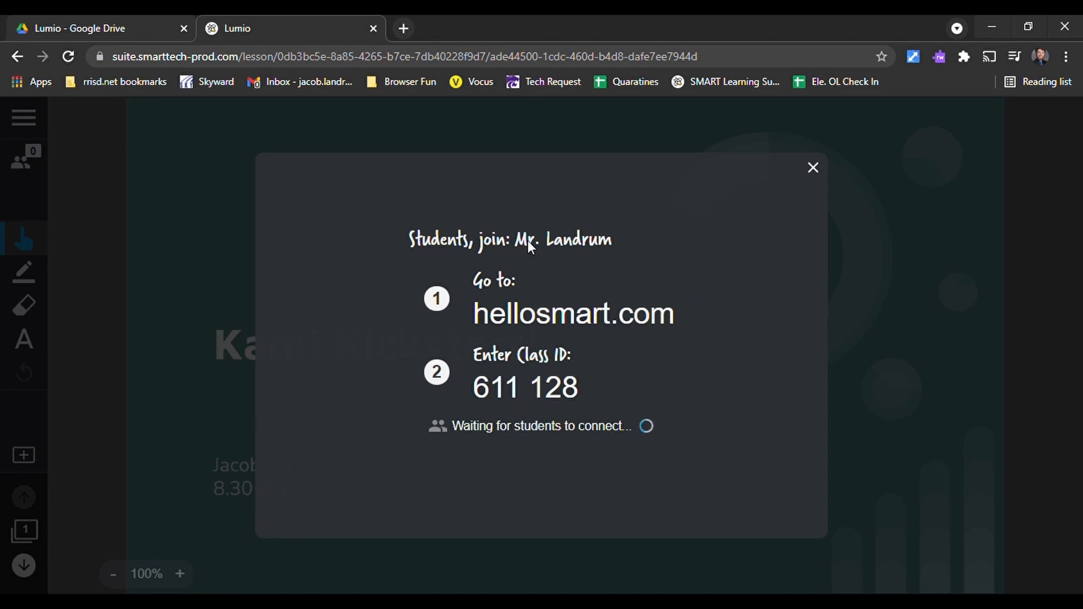
{"action": "left_click", "coordinate": [813, 168]}
{"action": "left_click", "coordinate": [22, 160]}
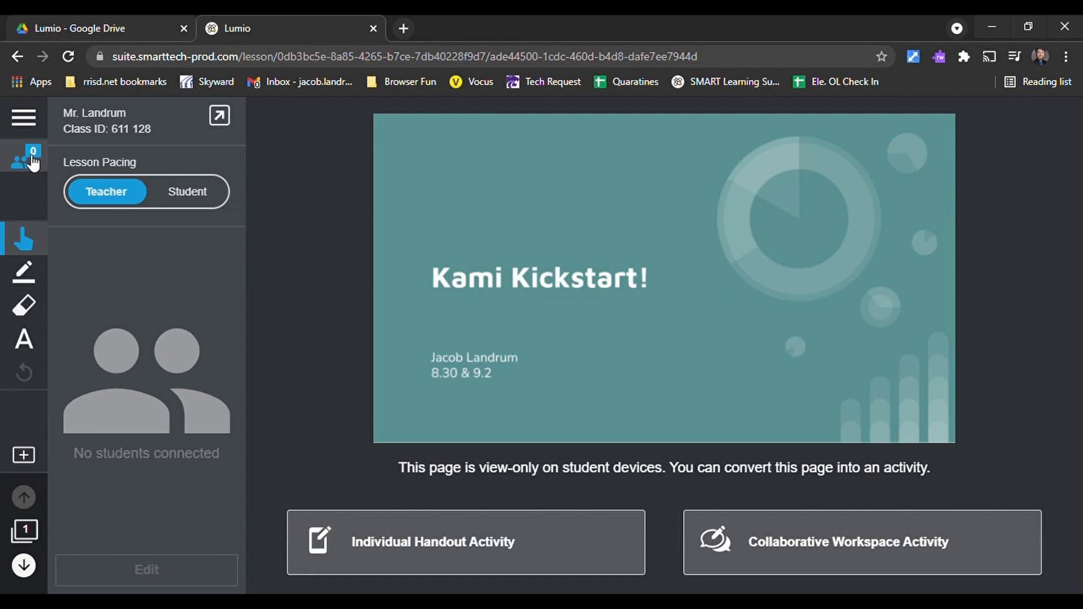
{"action": "left_click", "coordinate": [170, 131]}
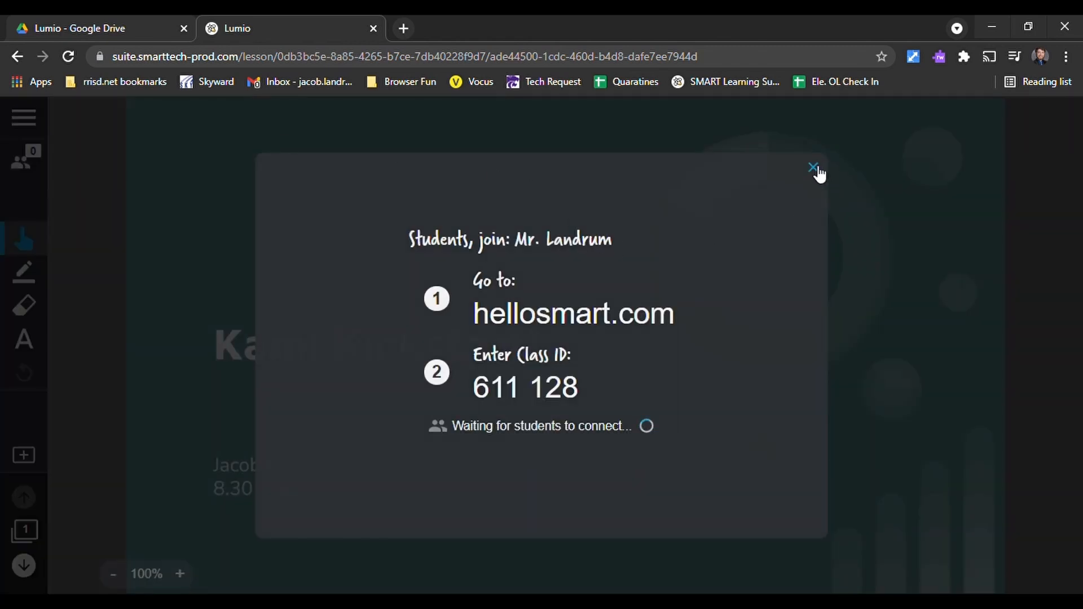
{"action": "left_click", "coordinate": [812, 168]}
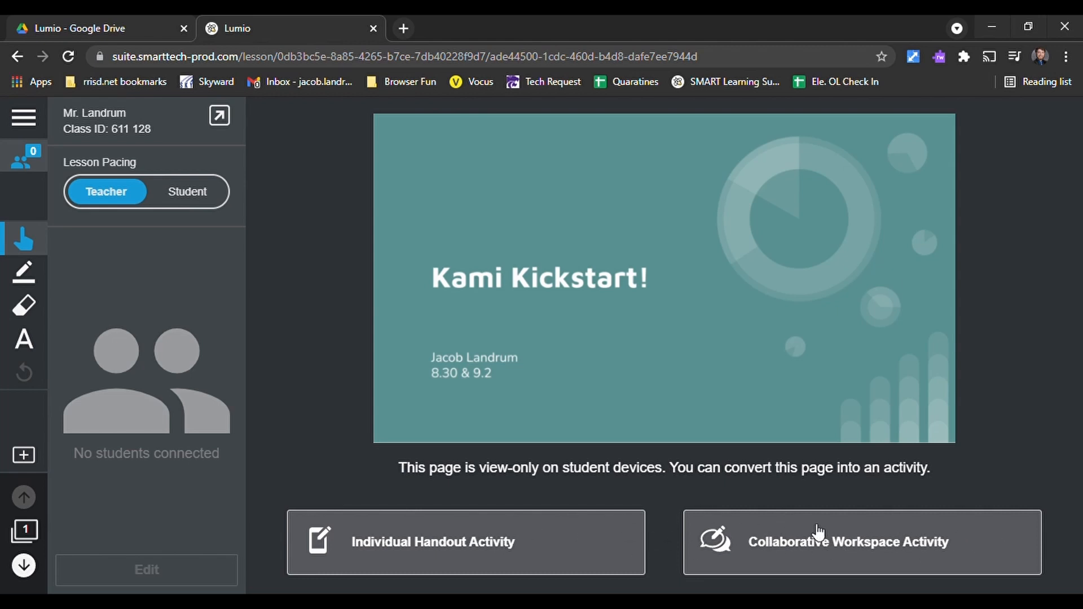
- Convert page 1 into an Individual Handout Activity and underline the Kami Kickstart! title in black pen on the teacher handout
{"action": "left_click", "coordinate": [364, 531]}
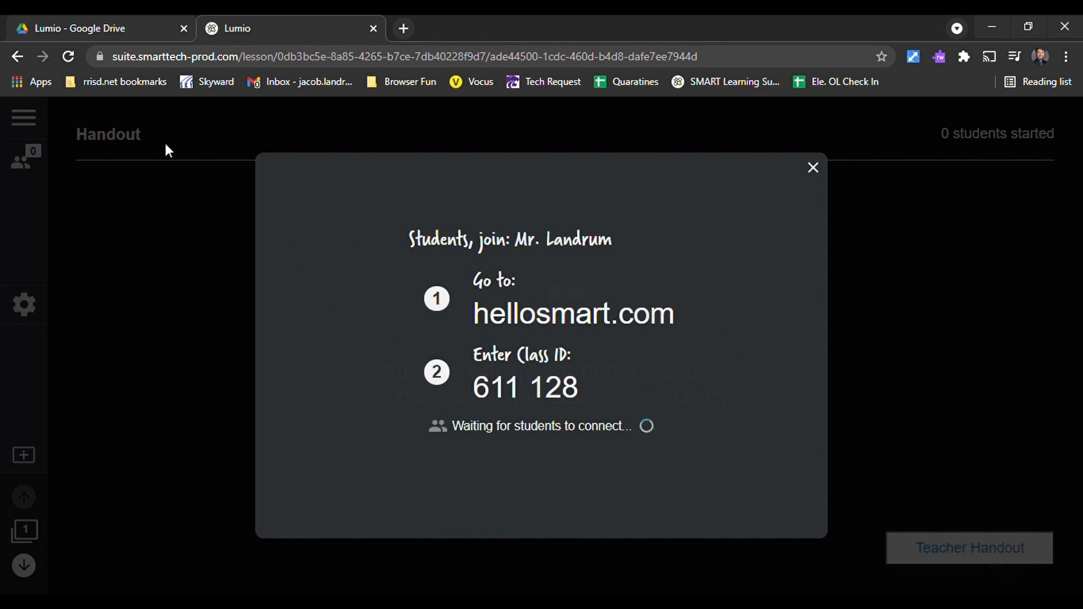
{"action": "left_click", "coordinate": [813, 167]}
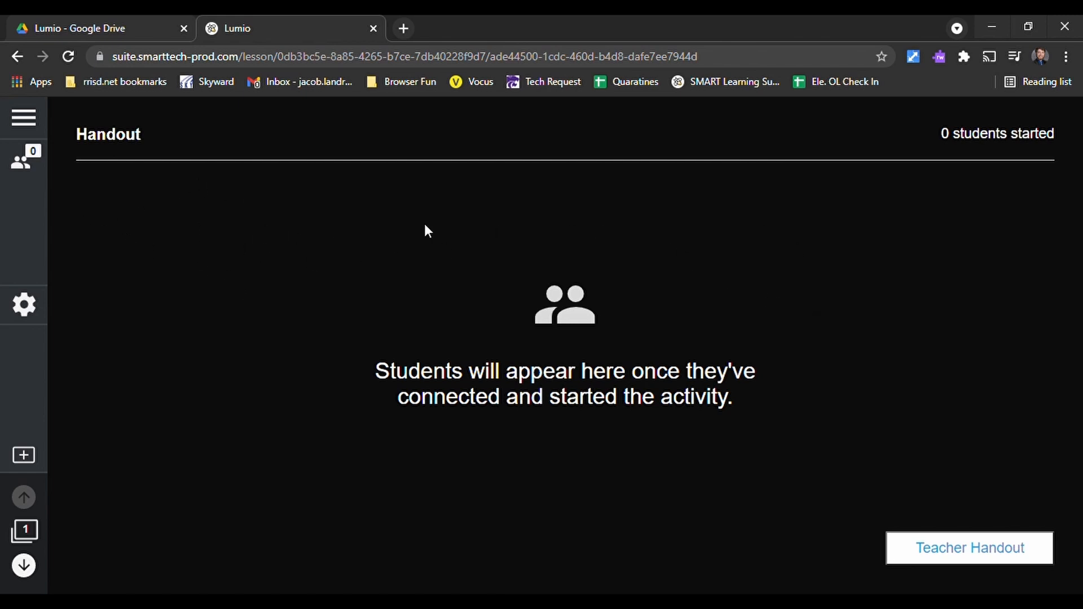
{"action": "left_click", "coordinate": [977, 548]}
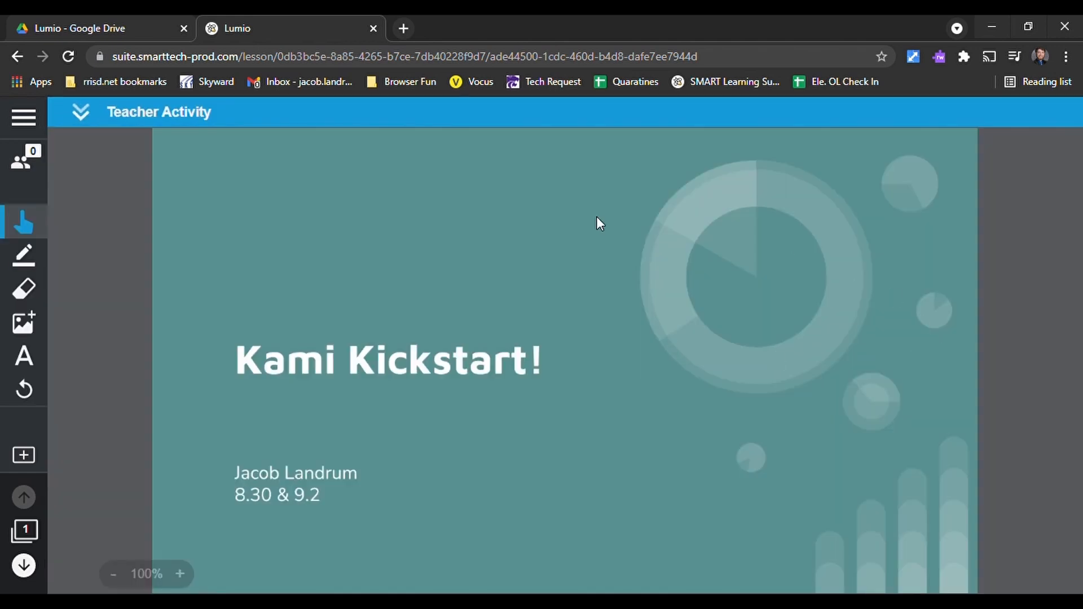
{"action": "left_click", "coordinate": [24, 255]}
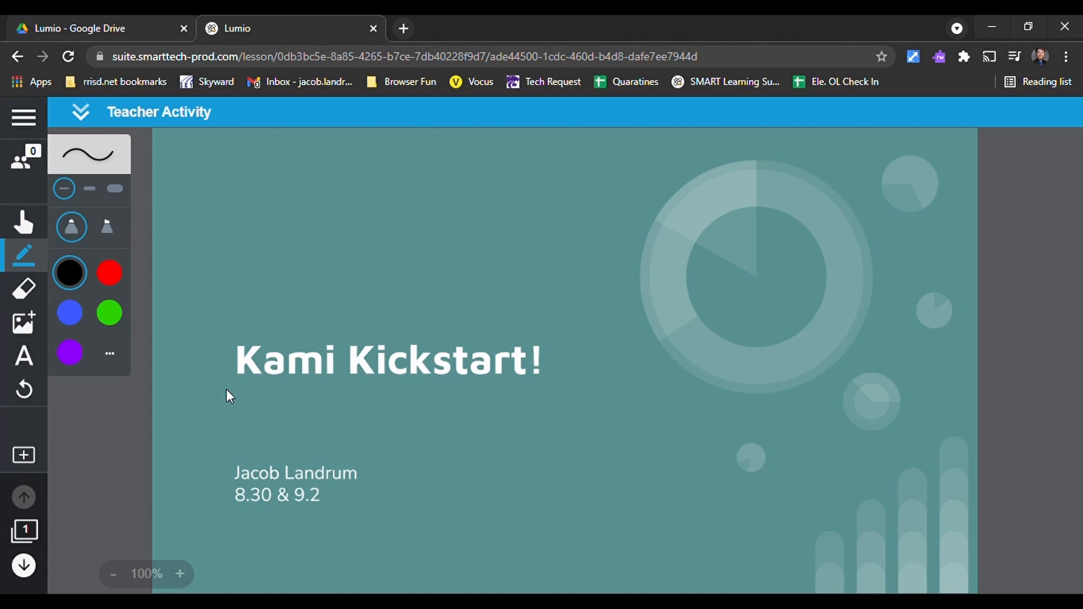
{"action": "mouse_move", "coordinate": [248, 386]}
{"action": "left_mouse_down"}
{"action": "mouse_move", "coordinate": [396, 372]}
{"action": "mouse_move", "coordinate": [563, 379]}
{"action": "left_mouse_up"}
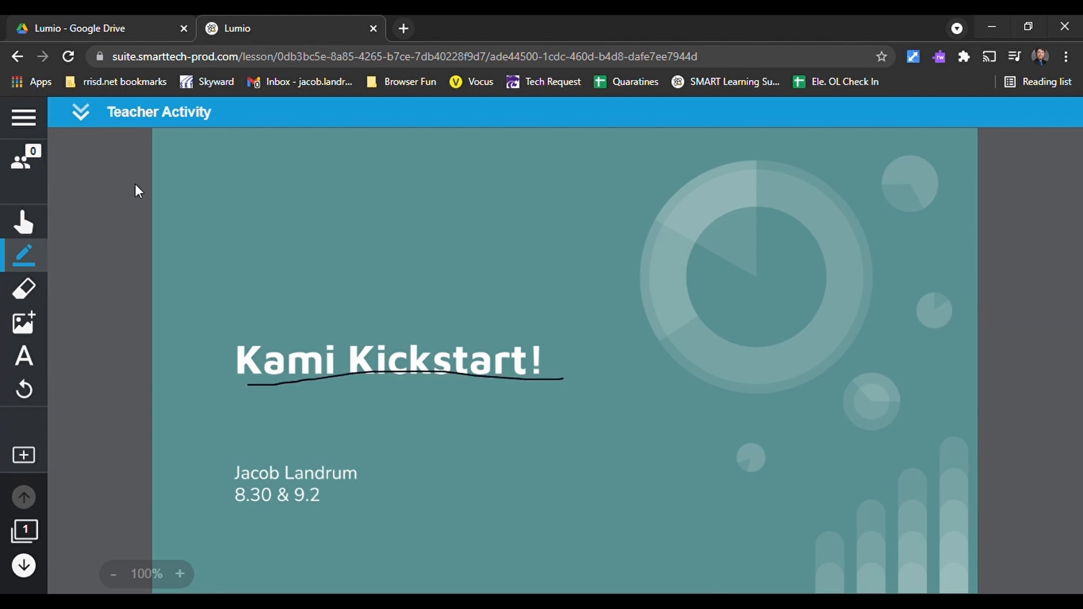
{"action": "left_click", "coordinate": [80, 112]}
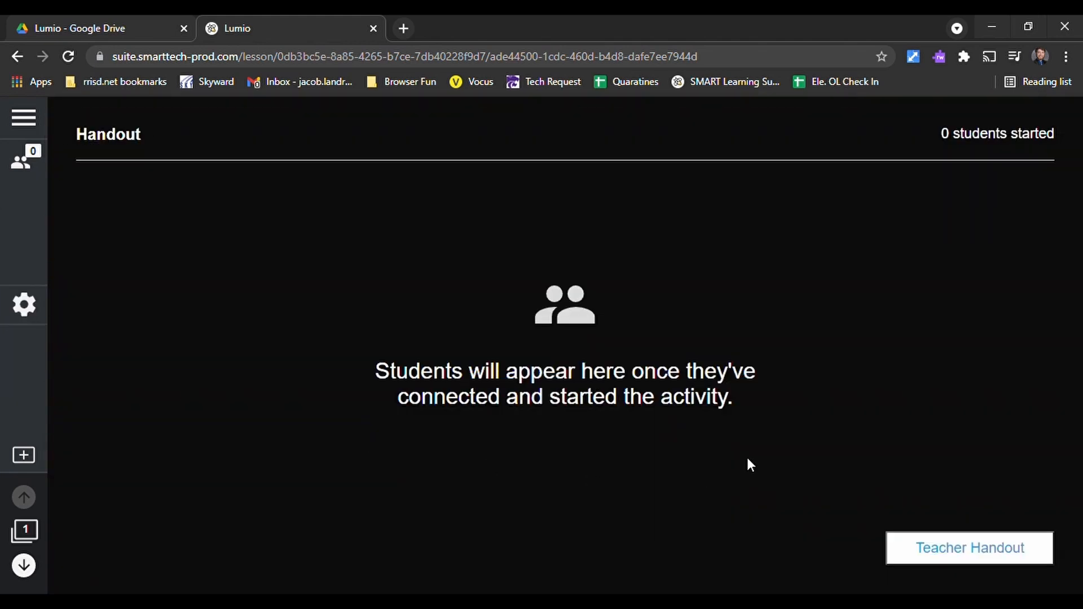
- End the running handout activity and reopen the teacher handout
{"action": "left_click", "coordinate": [32, 307]}
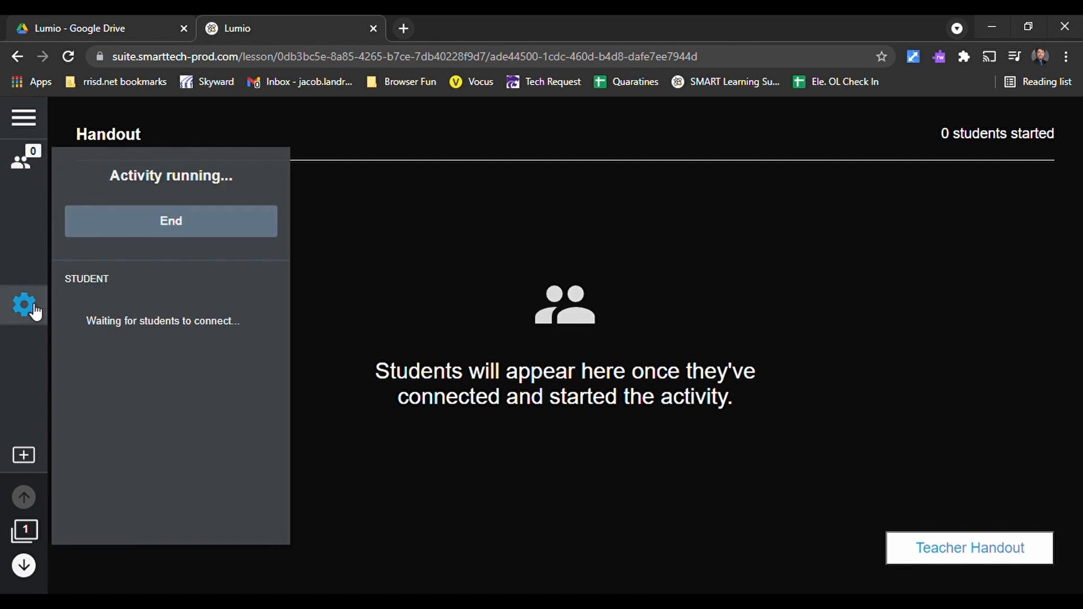
{"action": "left_click", "coordinate": [216, 234]}
{"action": "left_click", "coordinate": [191, 239]}
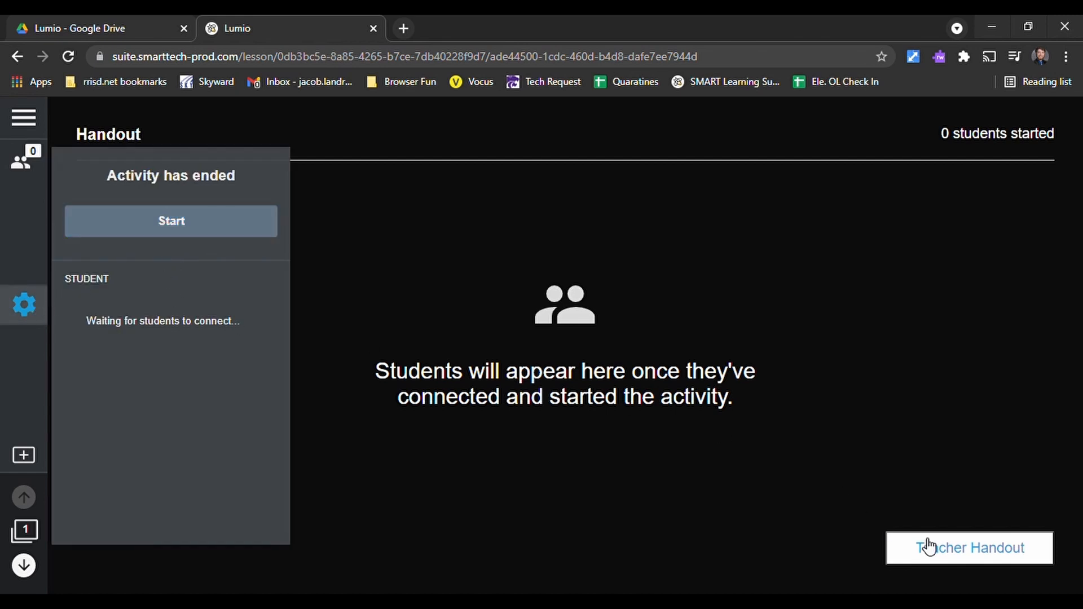
{"action": "left_click", "coordinate": [986, 546]}
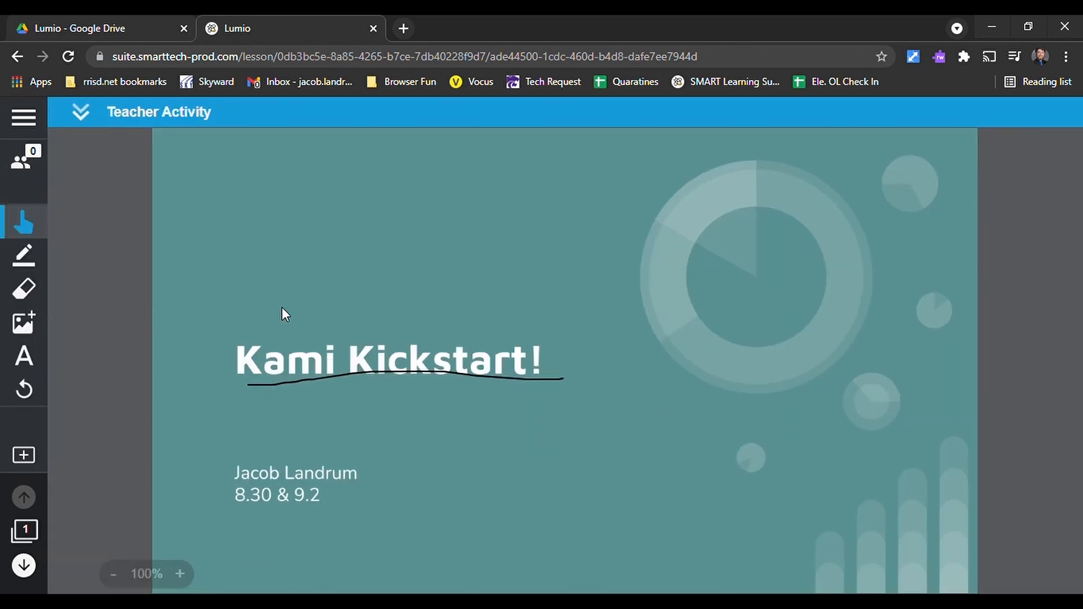
- Go to page 2 of the lesson and set the lesson pacing to Student
{"action": "left_click", "coordinate": [24, 565]}
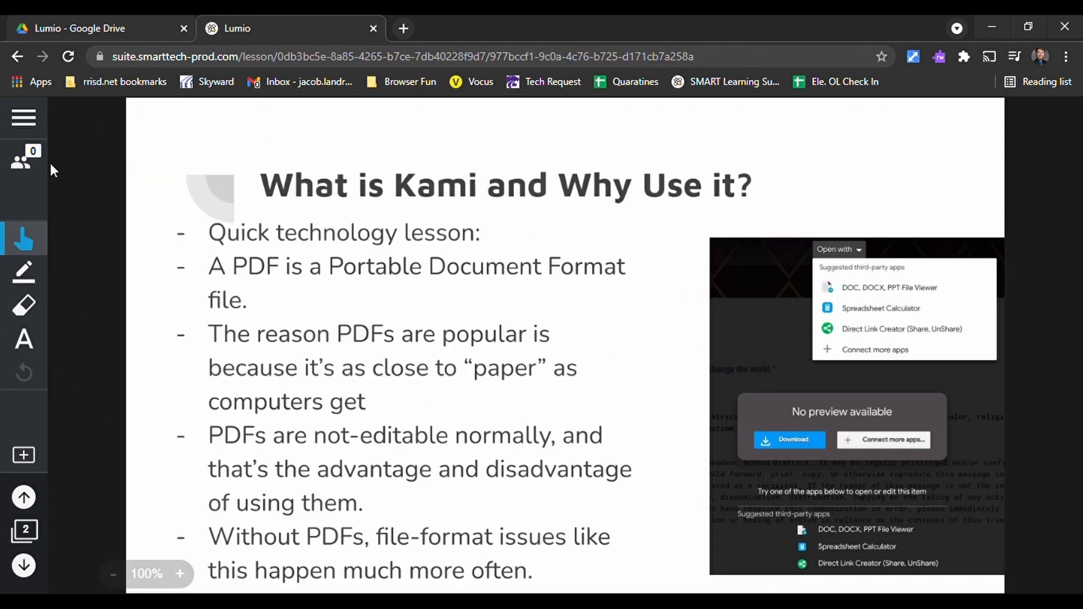
{"action": "left_click", "coordinate": [24, 163]}
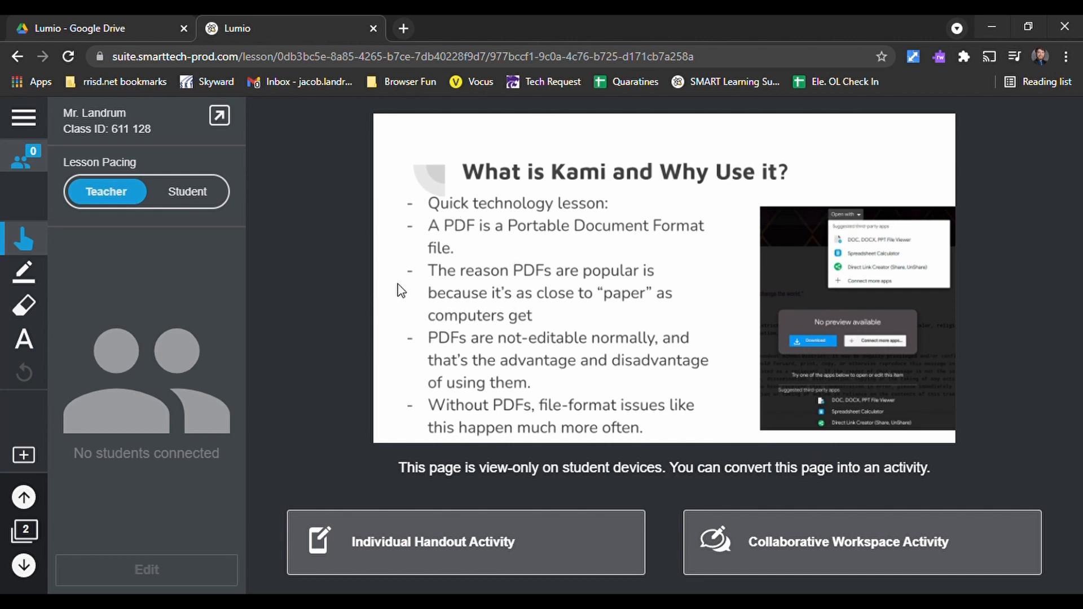
{"action": "left_click", "coordinate": [188, 195]}
{"action": "left_click", "coordinate": [116, 194]}
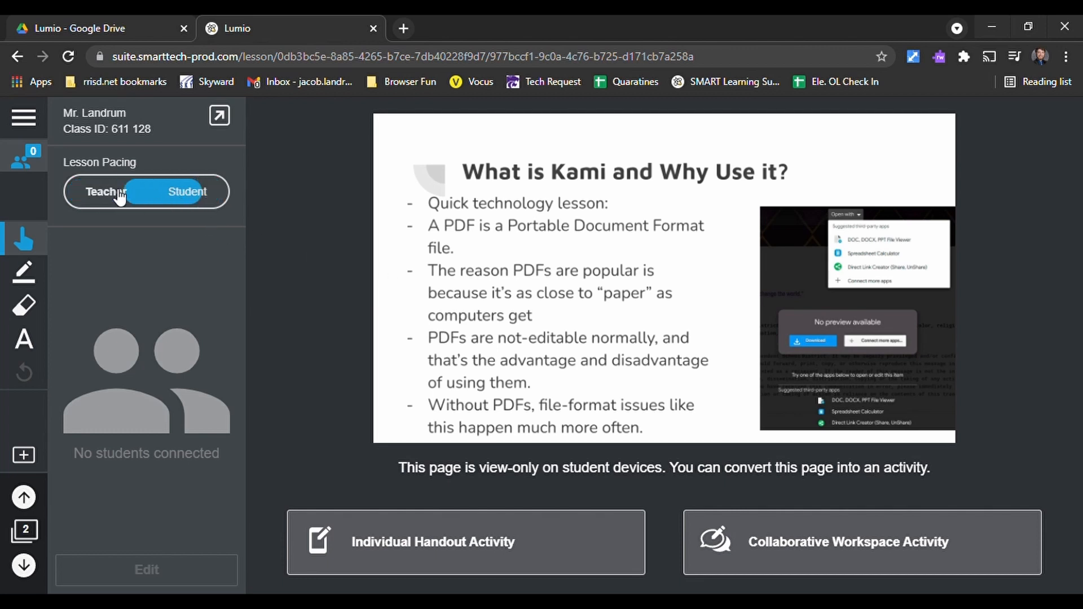
{"action": "left_click", "coordinate": [165, 202]}
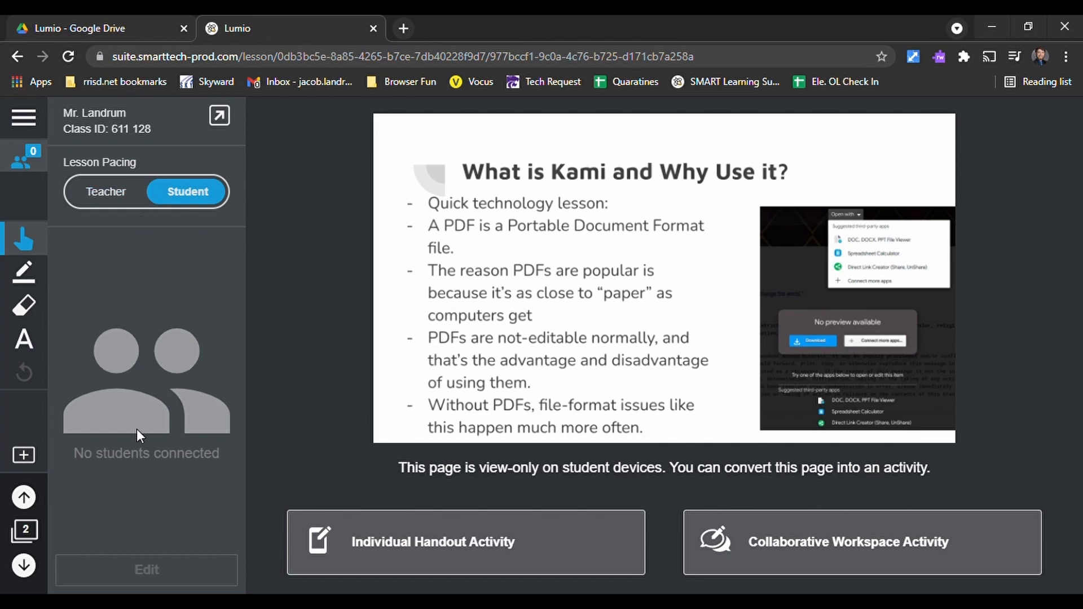
- Check the lesson's page thumbnails, and switch the lesson pacing between Student and Teacher, ending on Teacher
{"action": "left_click", "coordinate": [24, 530]}
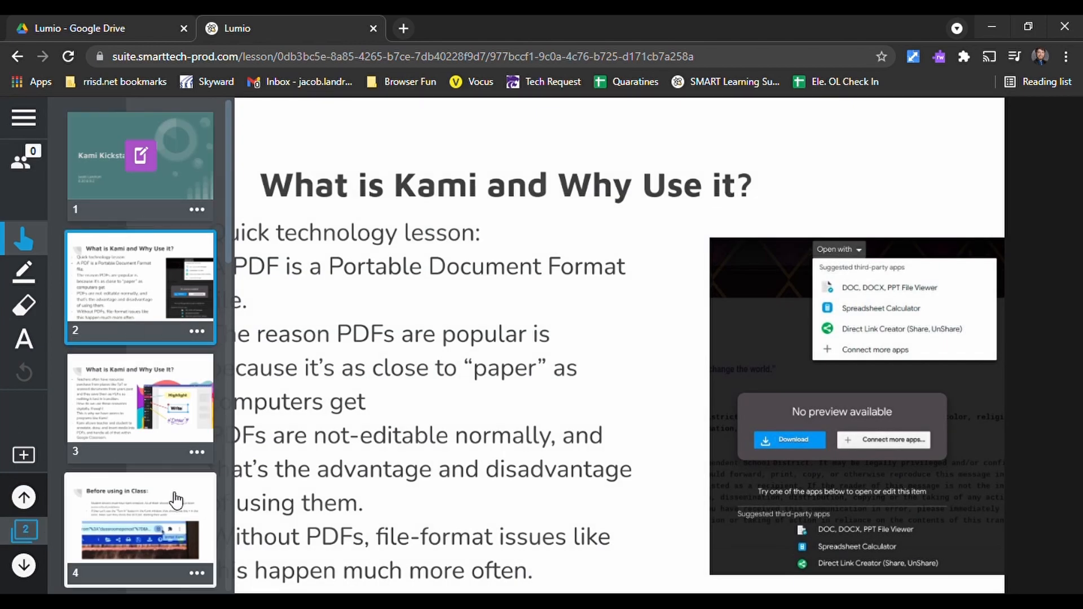
{"action": "left_click", "coordinate": [18, 162]}
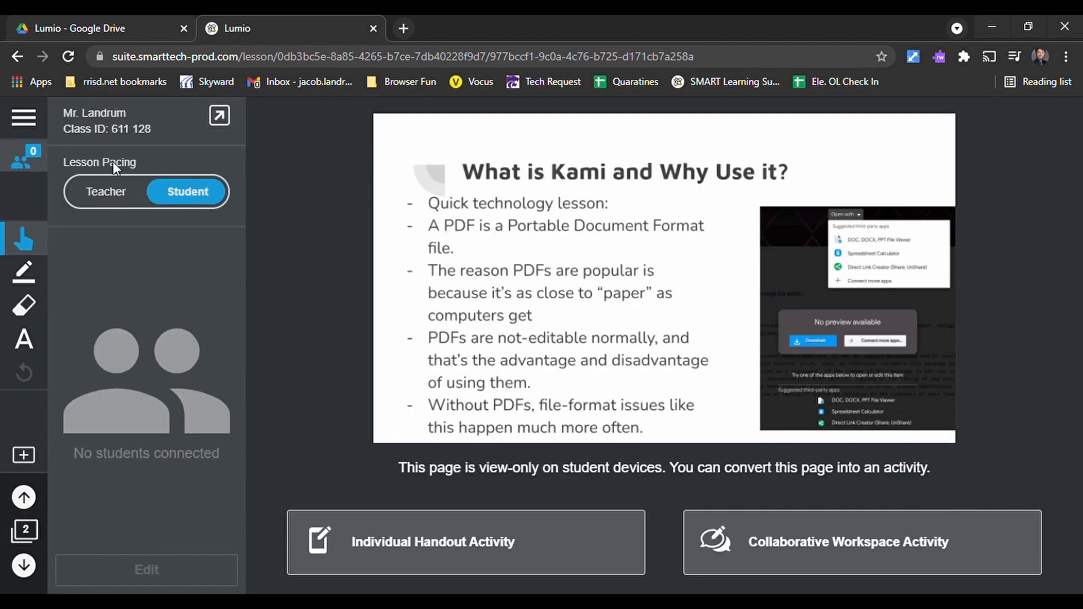
{"action": "left_click", "coordinate": [118, 195]}
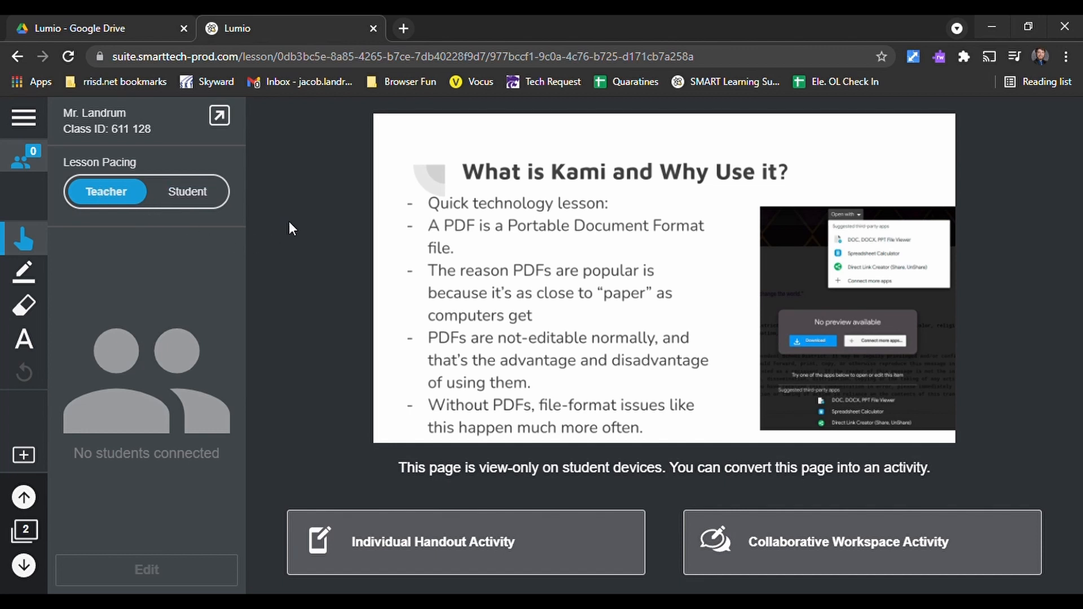
{"action": "left_click", "coordinate": [200, 194]}
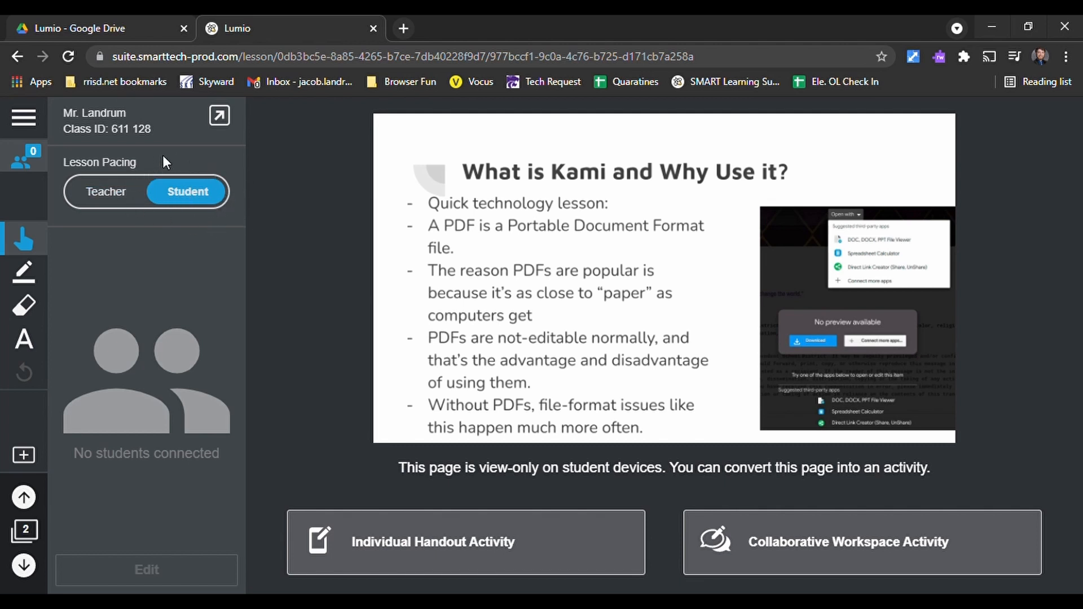
{"action": "left_click", "coordinate": [118, 194]}
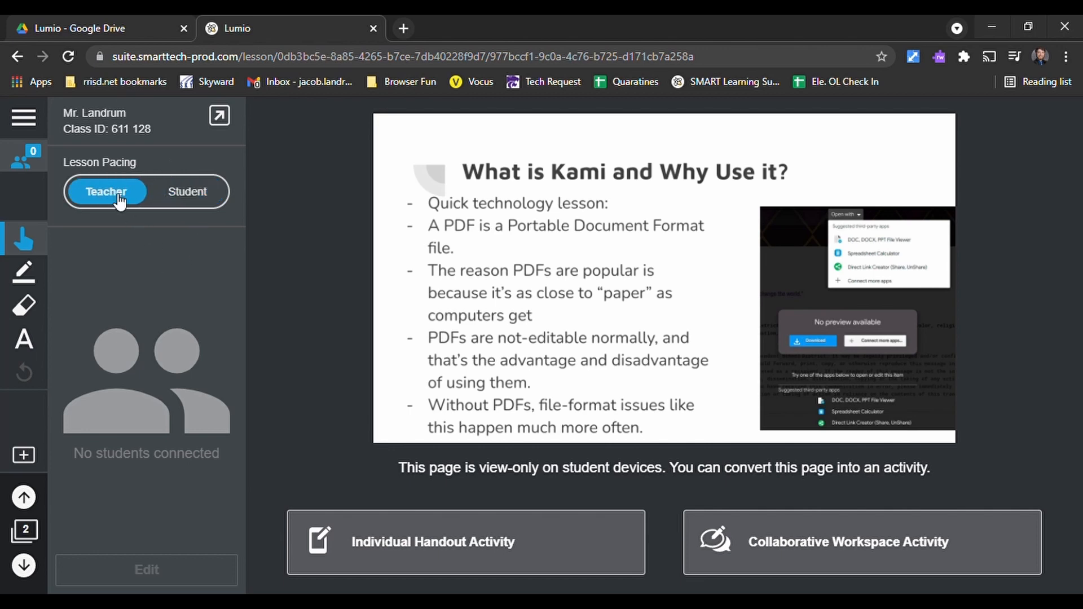
- Hide the class panel to show page 2 at full size, with the pointer tool active
{"action": "left_click", "coordinate": [38, 242]}
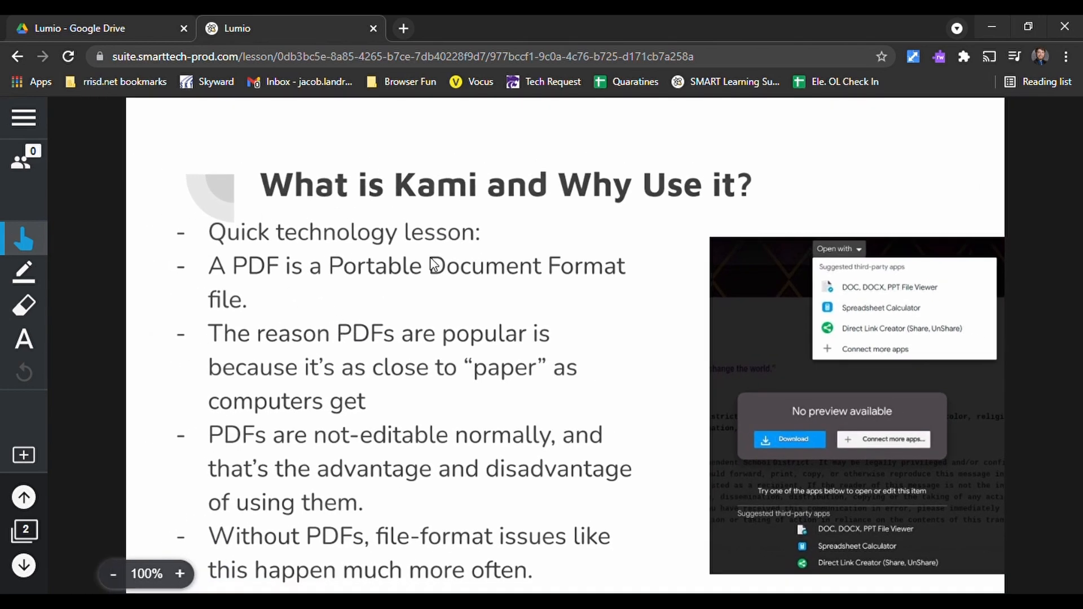
{"action": "left_click", "coordinate": [25, 272]}
{"action": "left_click", "coordinate": [23, 240]}
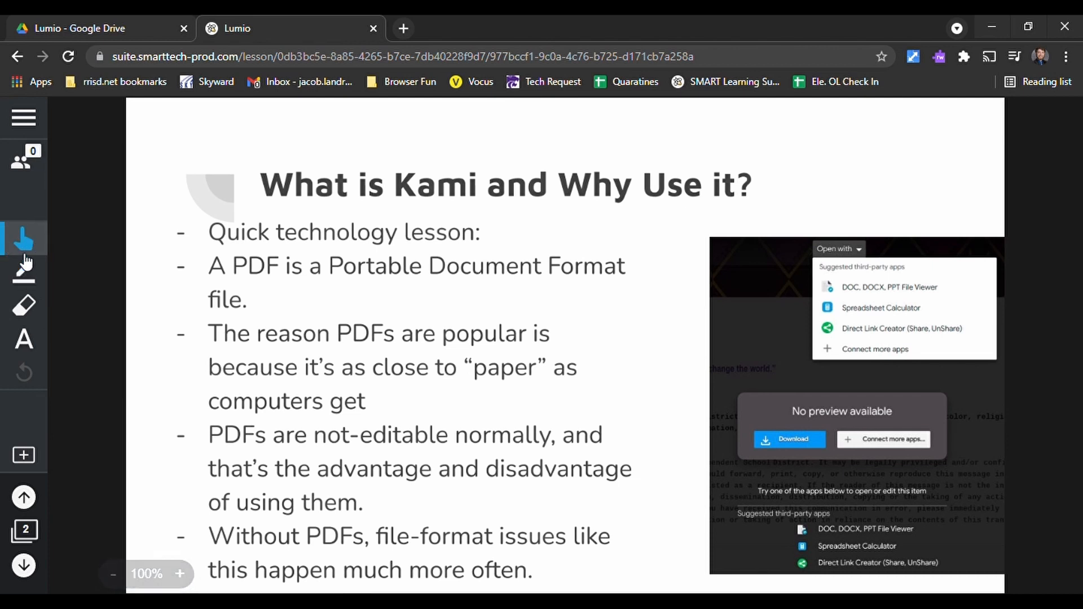
- Draw several thin black diagonal pen strokes across the bullet text on page 2
{"action": "left_click", "coordinate": [33, 274]}
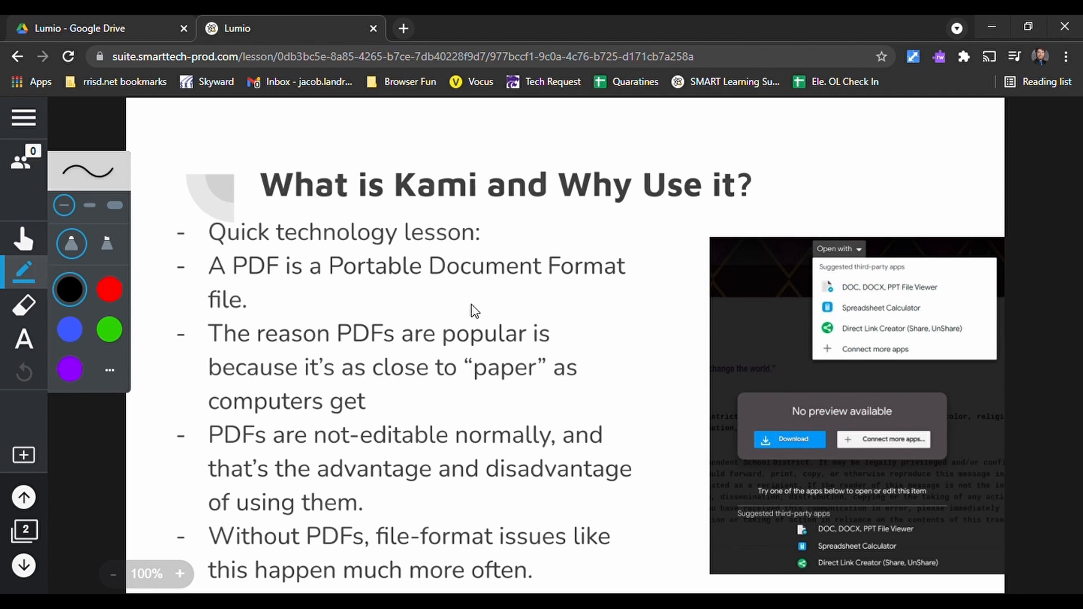
{"action": "scroll", "coordinate": [472, 309], "scroll_direction": "up", "scroll_amount": 1}
{"action": "scroll", "coordinate": [371, 244], "scroll_direction": "down", "scroll_amount": 1}
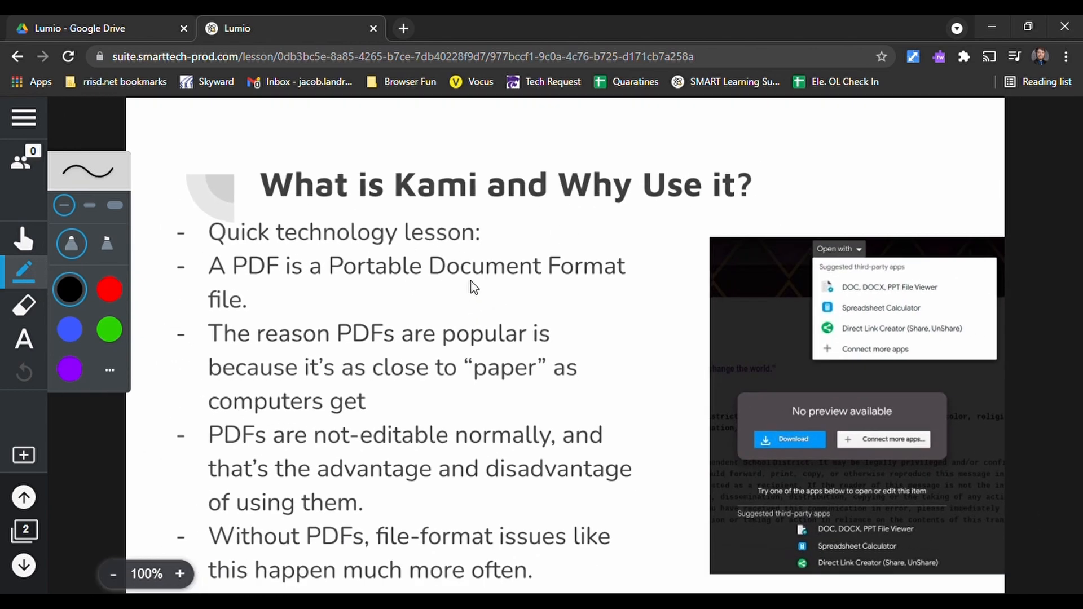
{"action": "left_click_drag", "start_coordinate": [450, 279], "coordinate": [591, 396]}
{"action": "left_click_drag", "start_coordinate": [561, 276], "coordinate": [674, 412]}
{"action": "left_click_drag", "start_coordinate": [592, 231], "coordinate": [697, 407]}
{"action": "mouse_move", "coordinate": [552, 223]}
{"action": "left_mouse_down"}
{"action": "mouse_move", "coordinate": [600, 353]}
{"action": "mouse_move", "coordinate": [615, 359]}
{"action": "left_mouse_up"}
{"action": "left_click_drag", "start_coordinate": [444, 192], "coordinate": [513, 378]}
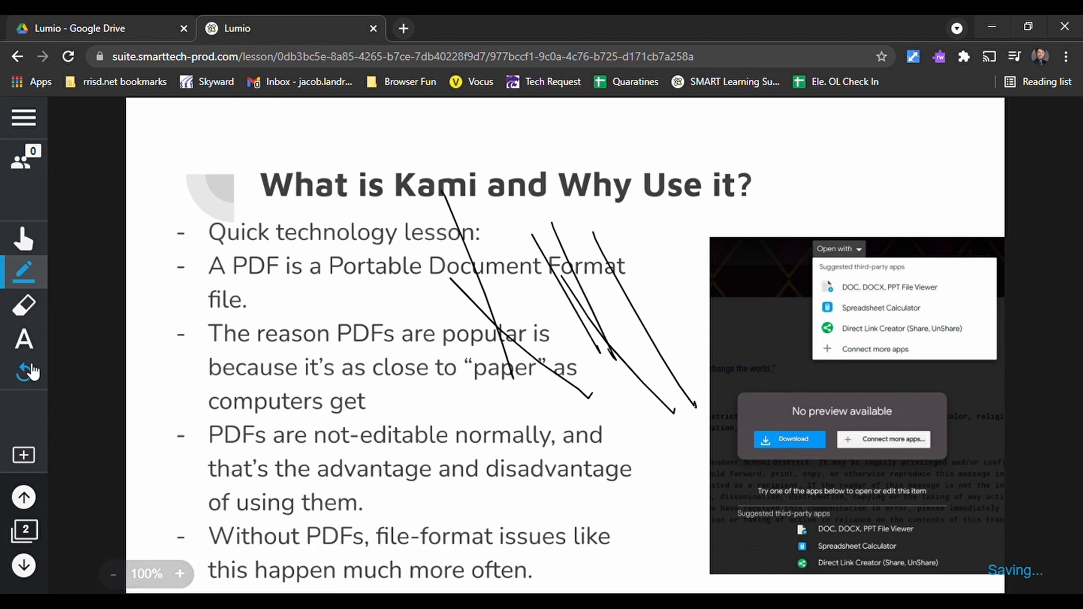
- Undo the pen strokes on page 2 and return to the pointer tool
{"action": "left_click", "coordinate": [25, 371]}
{"action": "left_click", "coordinate": [595, 404]}
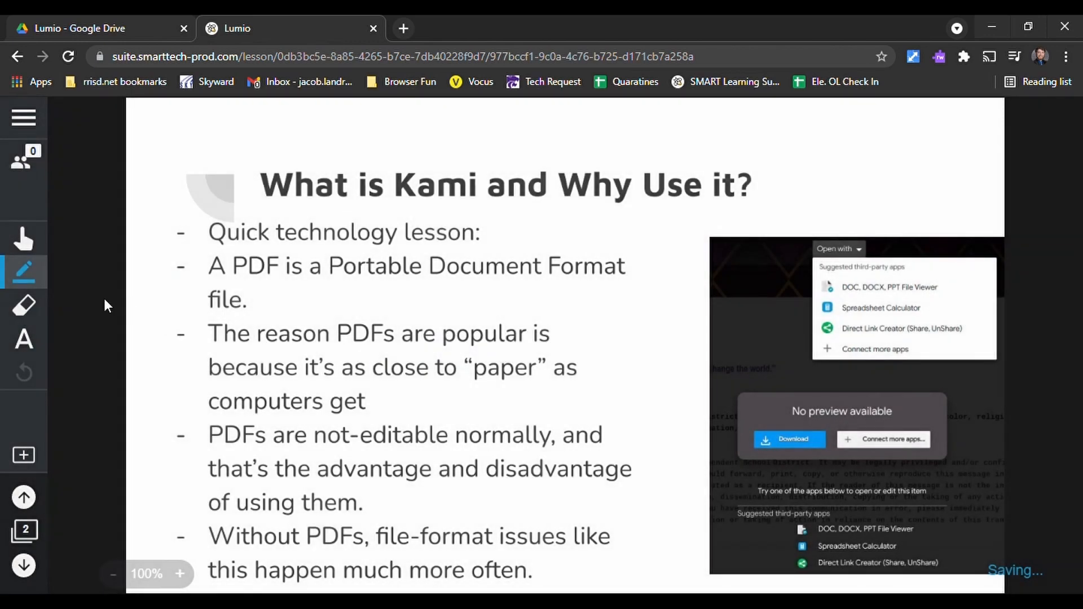
{"action": "left_click", "coordinate": [24, 239]}
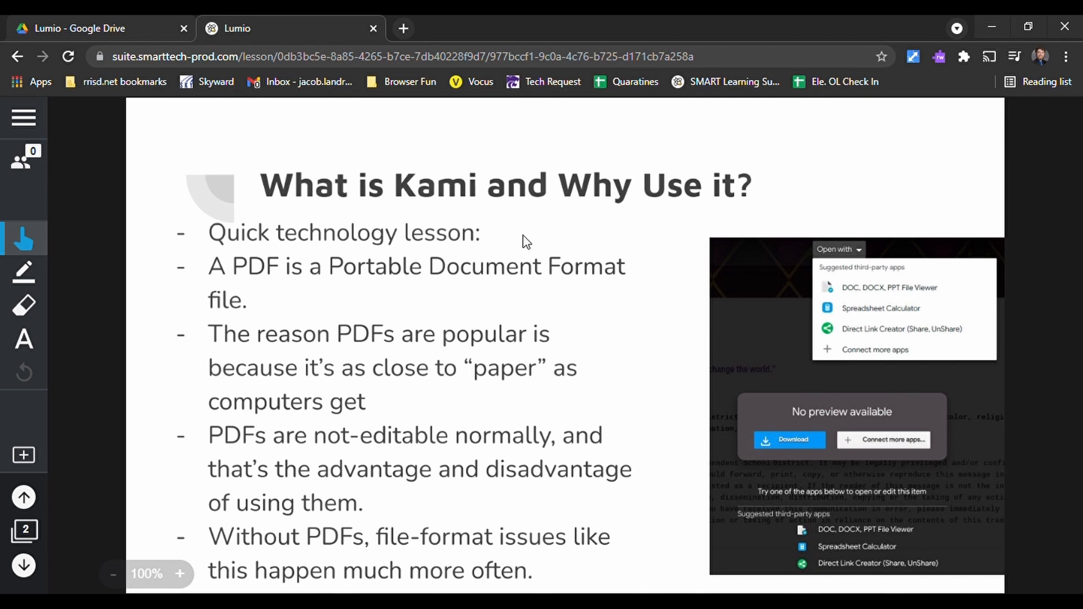
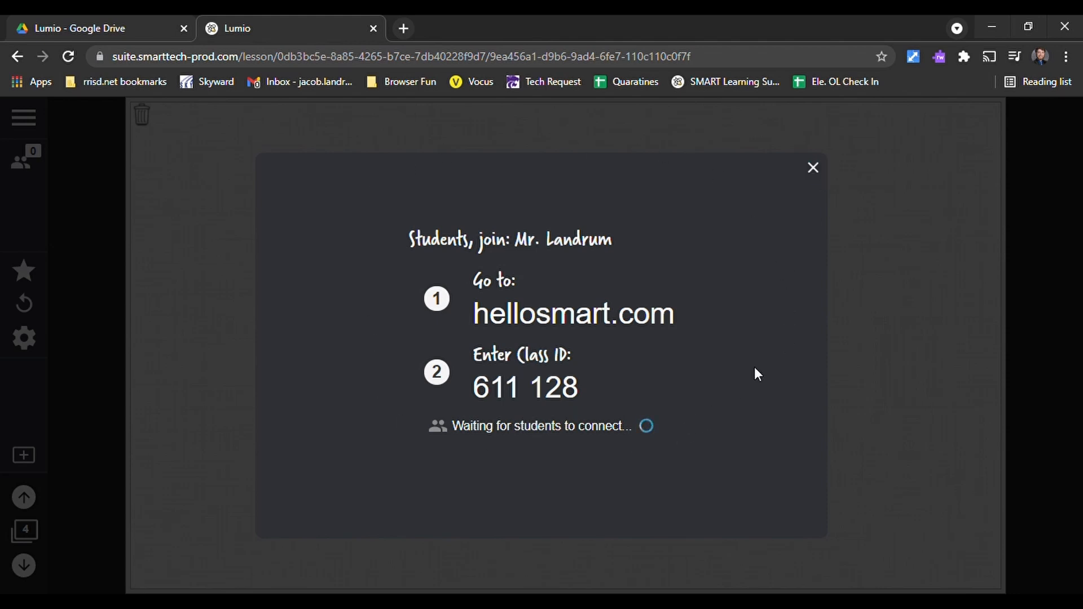
- Pause the Shout It Out! activity on page 4, set contributions per student to 2, and resume it with the join instructions dismissed
{"action": "left_click", "coordinate": [813, 168]}
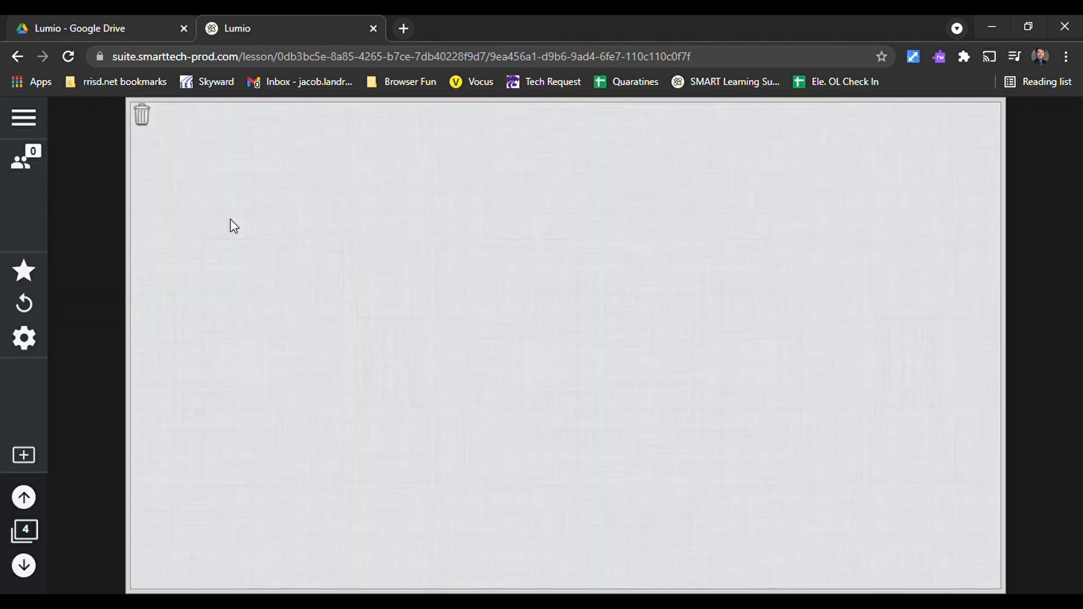
{"action": "left_click", "coordinate": [25, 342]}
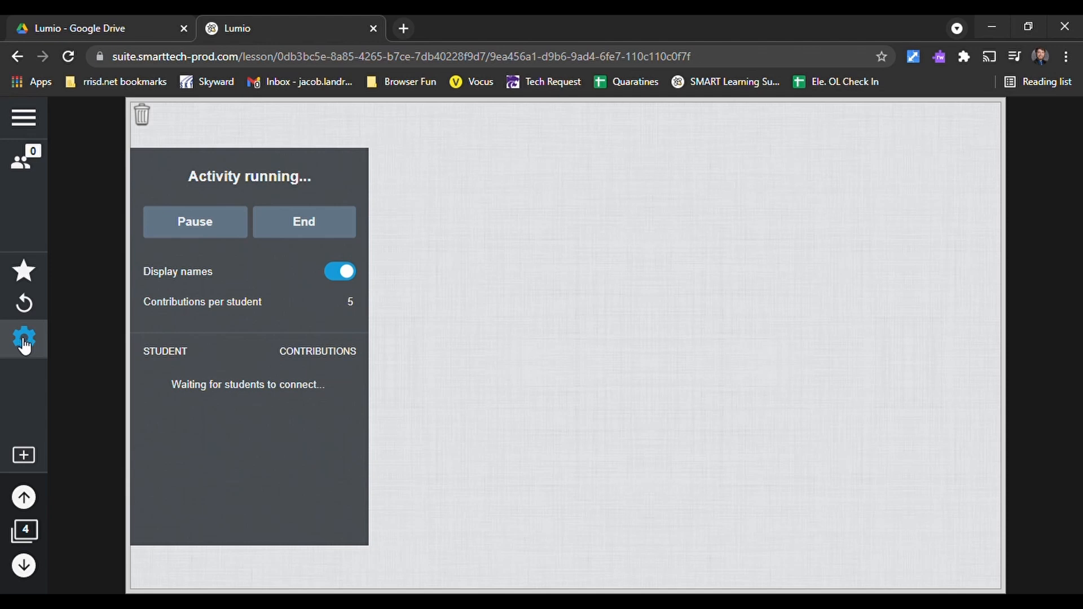
{"action": "left_click", "coordinate": [211, 223]}
{"action": "left_click", "coordinate": [353, 314]}
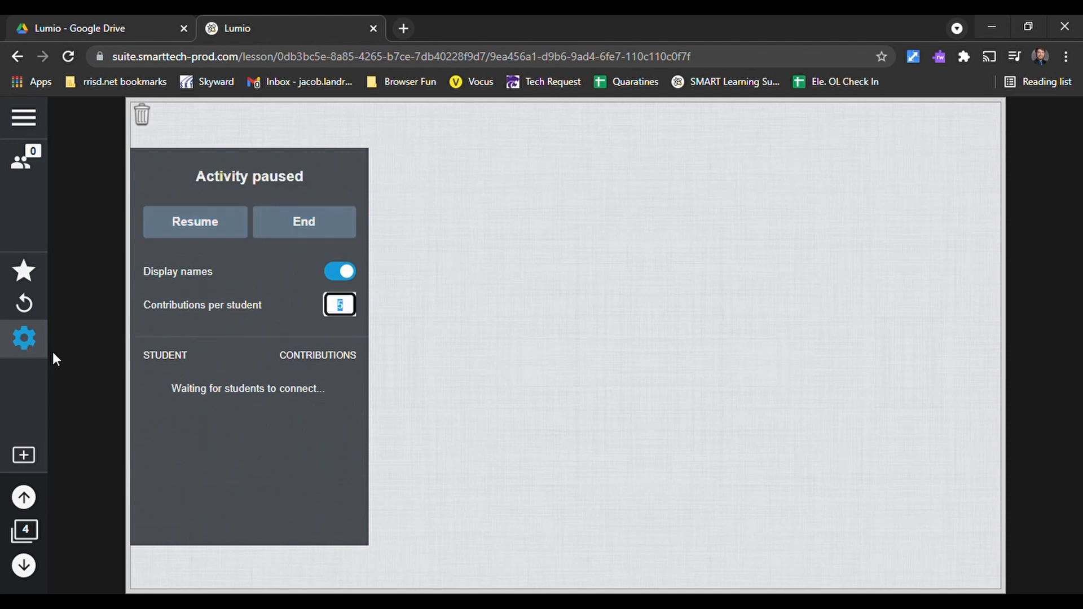
{"action": "type", "text": "2"}
{"action": "key", "text": "Return"}
{"action": "left_click", "coordinate": [204, 222]}
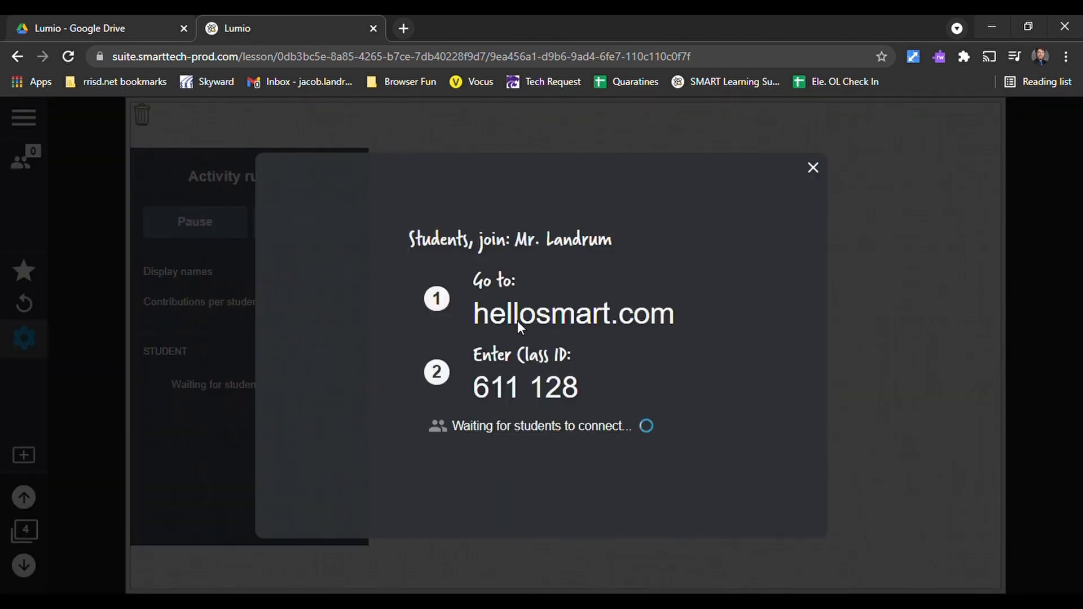
{"action": "left_click", "coordinate": [813, 168]}
- Add the Buzzers game element to the activity on page 4 and try the blue and red buzzers
{"action": "left_click", "coordinate": [25, 270]}
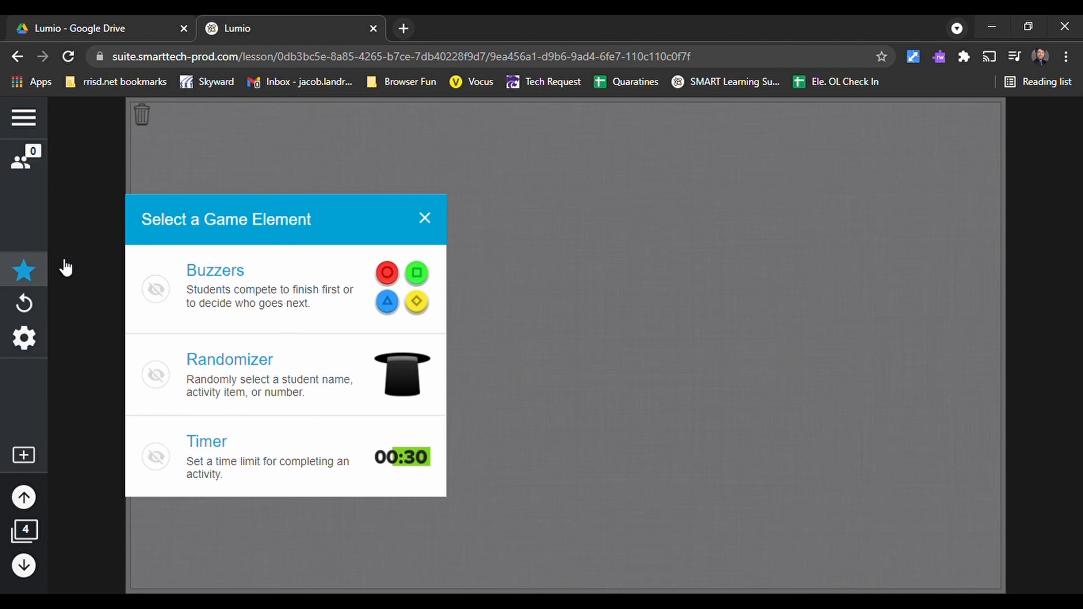
{"action": "left_click", "coordinate": [245, 288]}
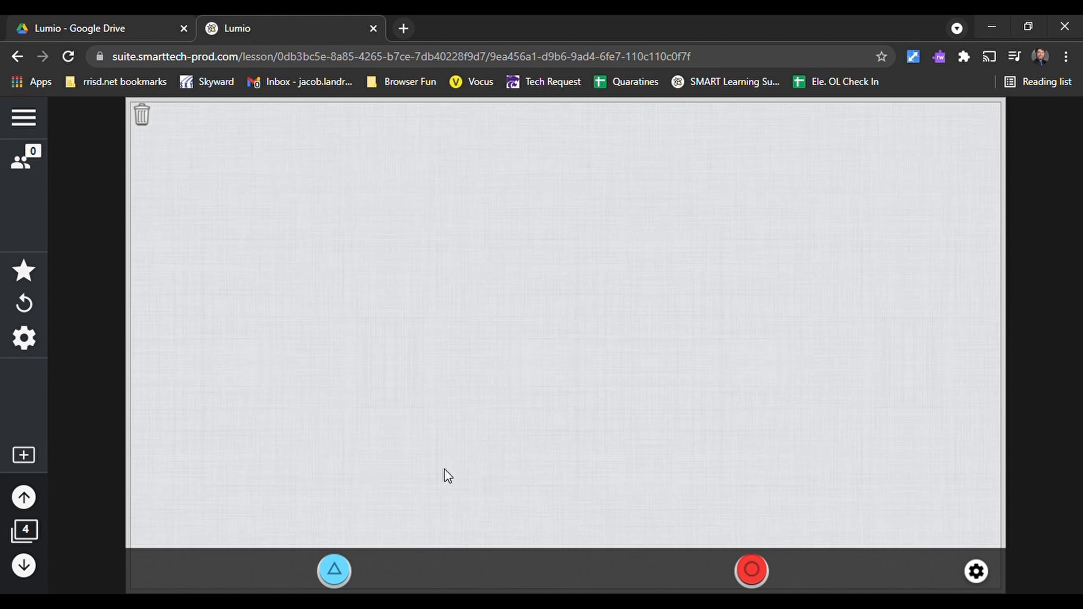
{"action": "left_click", "coordinate": [337, 567]}
{"action": "left_click", "coordinate": [758, 571]}
- End the running Shout It Out! activity and add a blank Desmos graphing calculator page to the lesson
{"action": "left_click", "coordinate": [25, 341]}
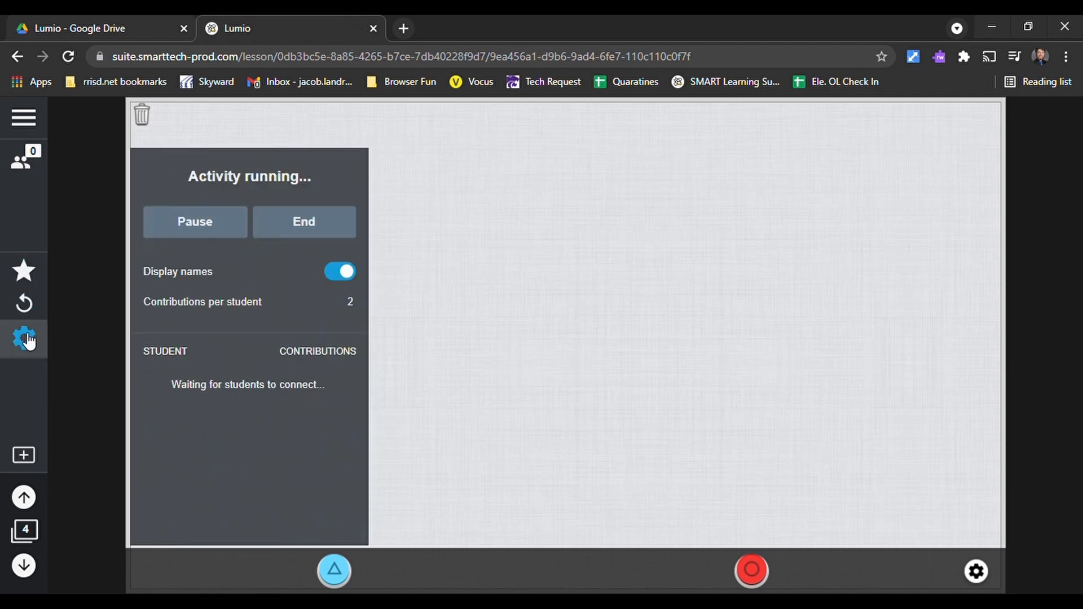
{"action": "left_click", "coordinate": [275, 227]}
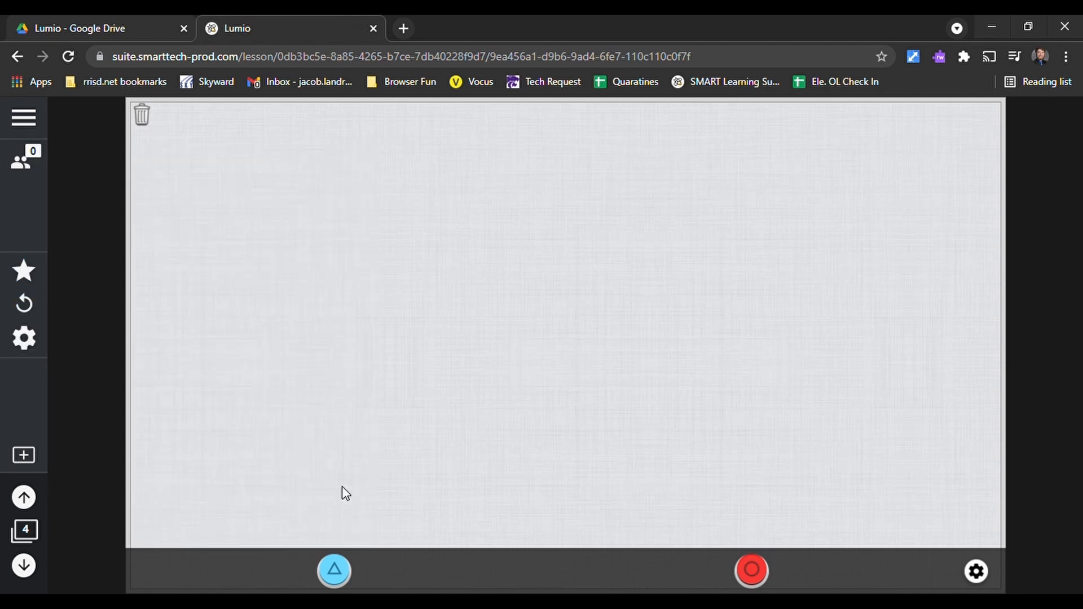
{"action": "left_click", "coordinate": [22, 455]}
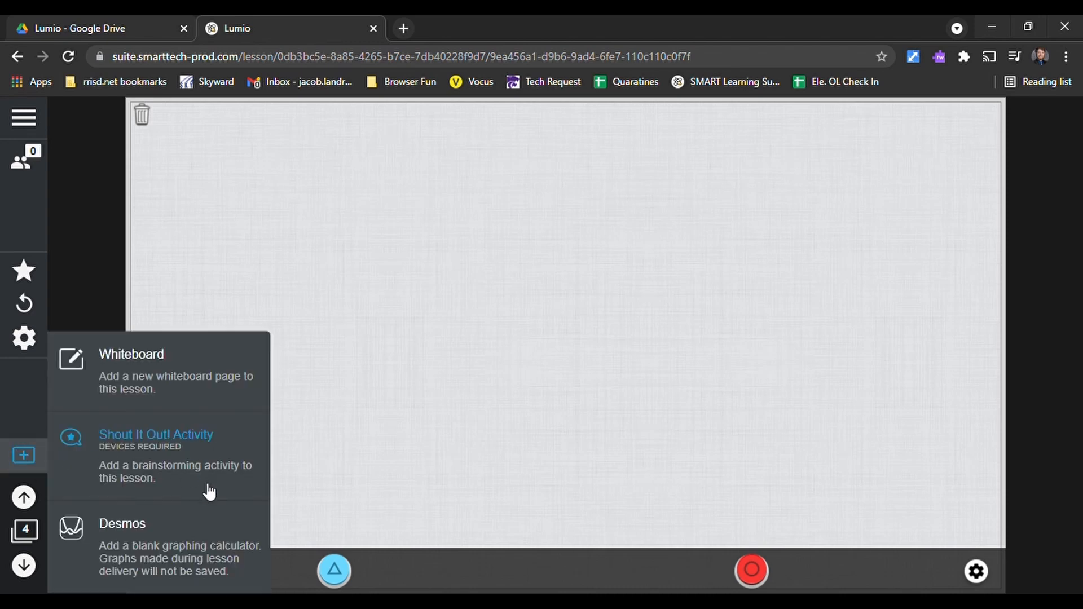
{"action": "left_click", "coordinate": [159, 561]}
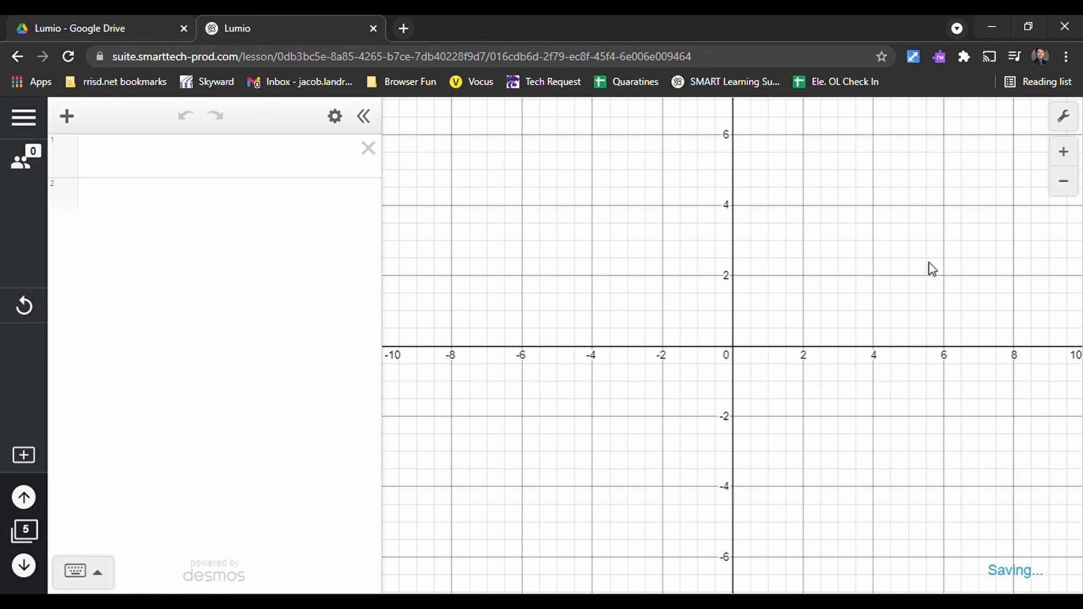
- Graph y = 3x + 4 as the first expression in the Desmos calculator using the on-screen keypad, then close the keypad
{"action": "left_click", "coordinate": [176, 163]}
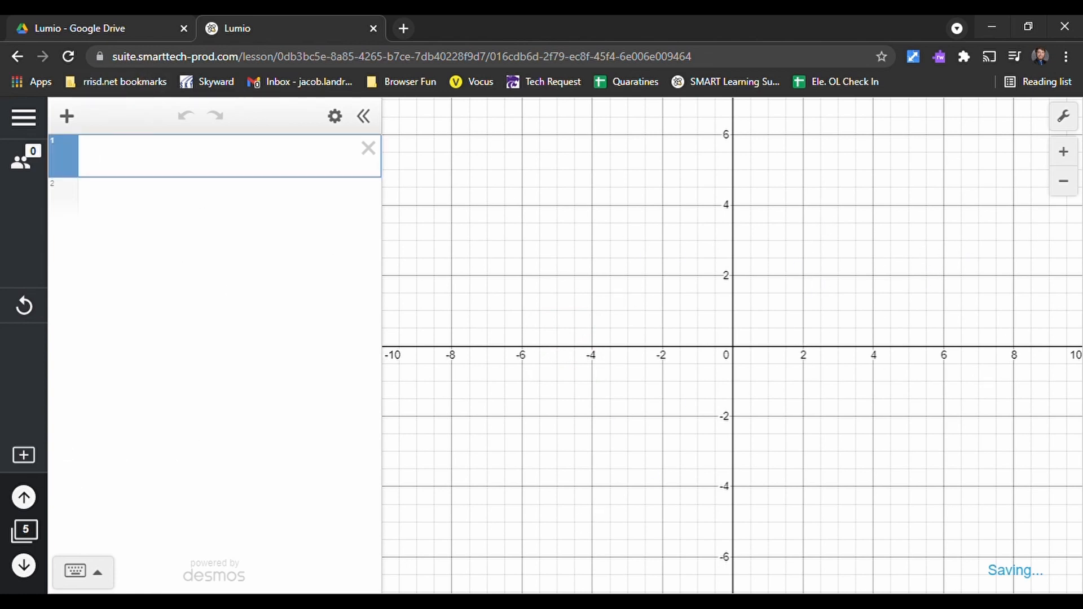
{"action": "left_click", "coordinate": [104, 576]}
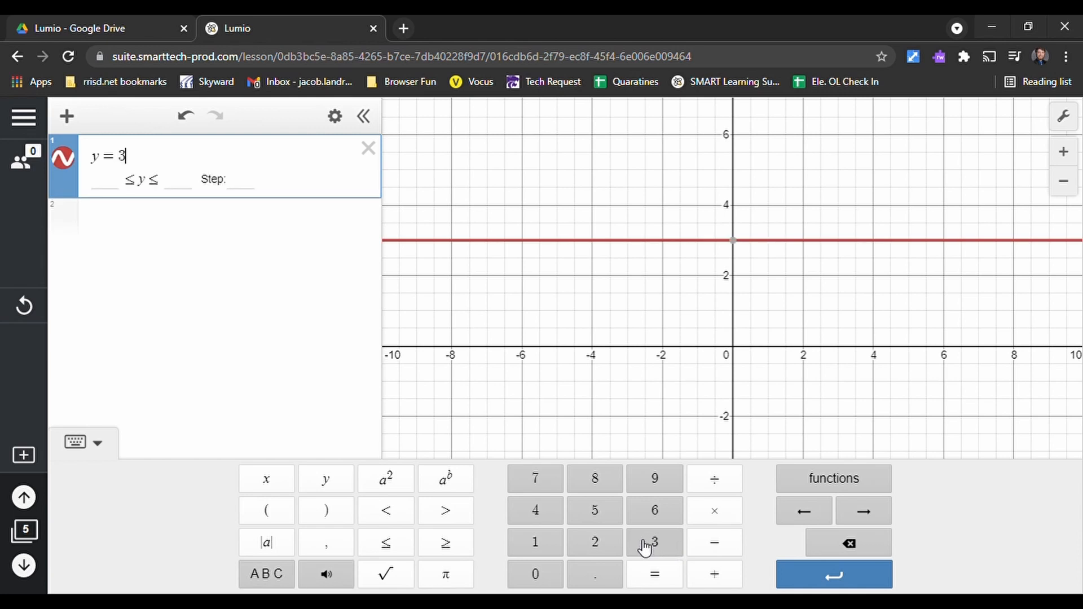
{"action": "left_click", "coordinate": [266, 480]}
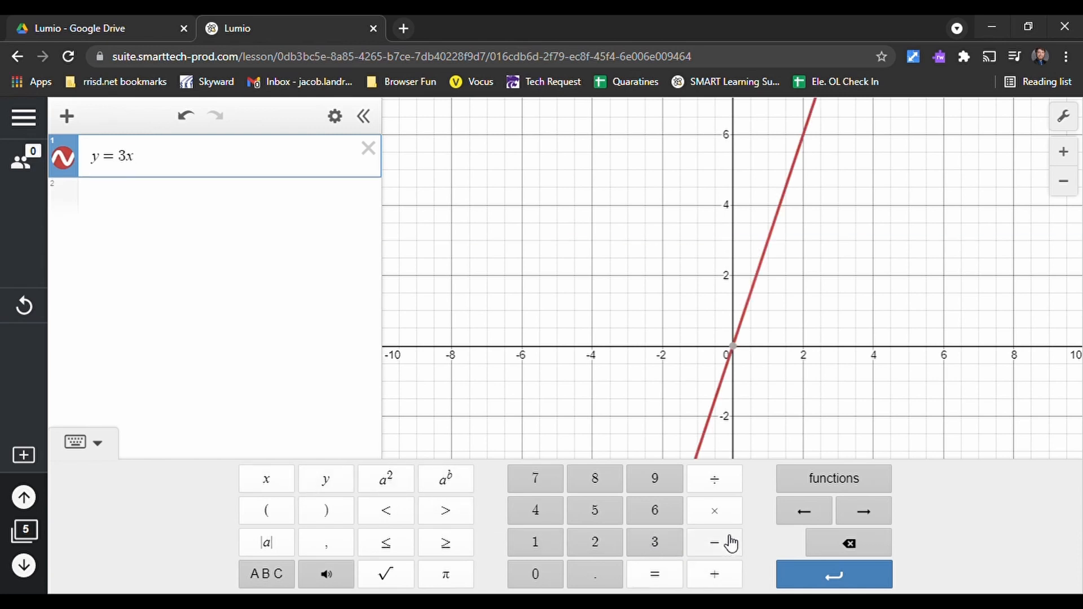
{"action": "left_click", "coordinate": [715, 574]}
{"action": "left_click", "coordinate": [537, 512]}
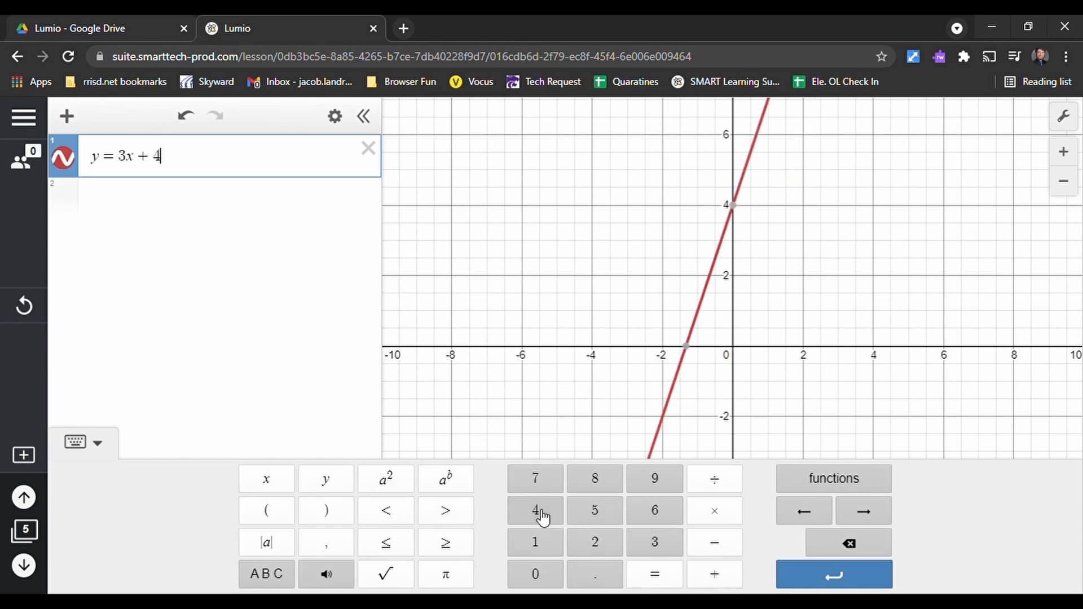
{"action": "left_click", "coordinate": [827, 575]}
{"action": "left_click", "coordinate": [281, 306]}
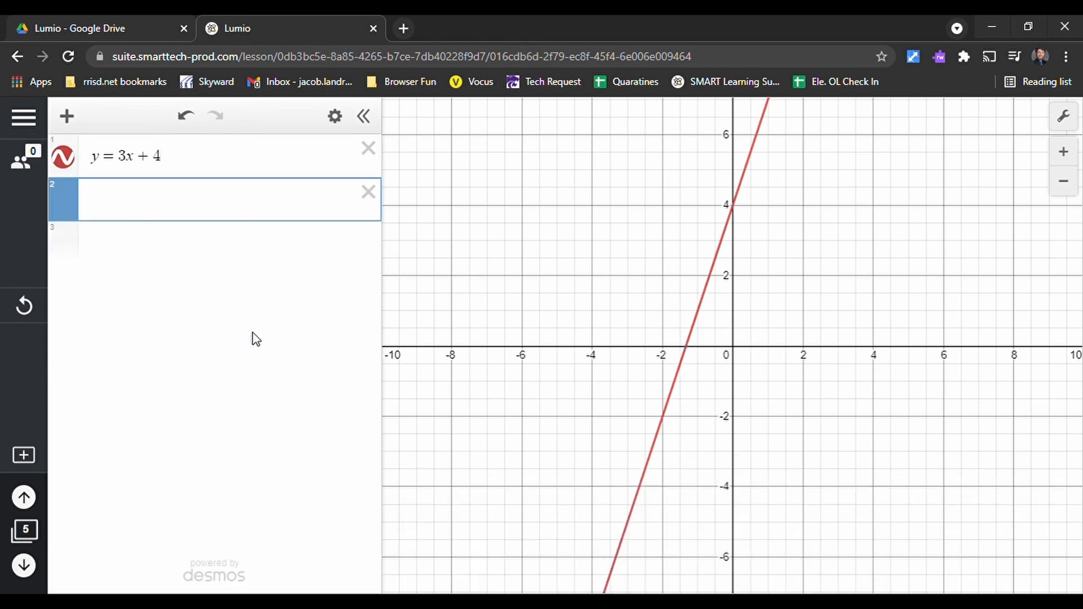
- Show the coordinates of the line's x- and y-intercepts, trace along the line, and check the expression list's editing options
{"action": "left_click", "coordinate": [686, 350]}
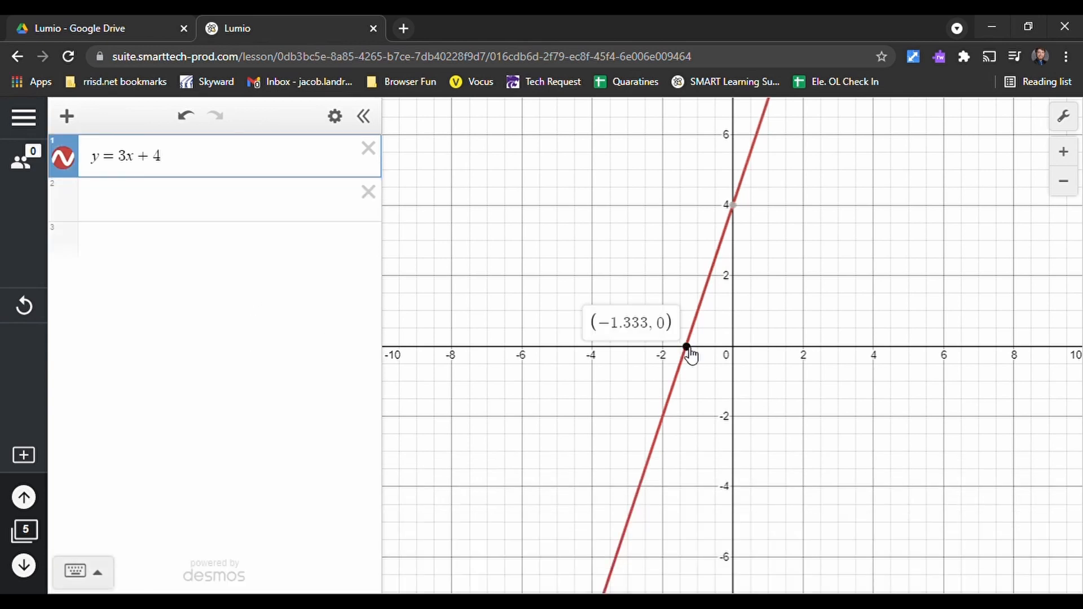
{"action": "left_click", "coordinate": [734, 207]}
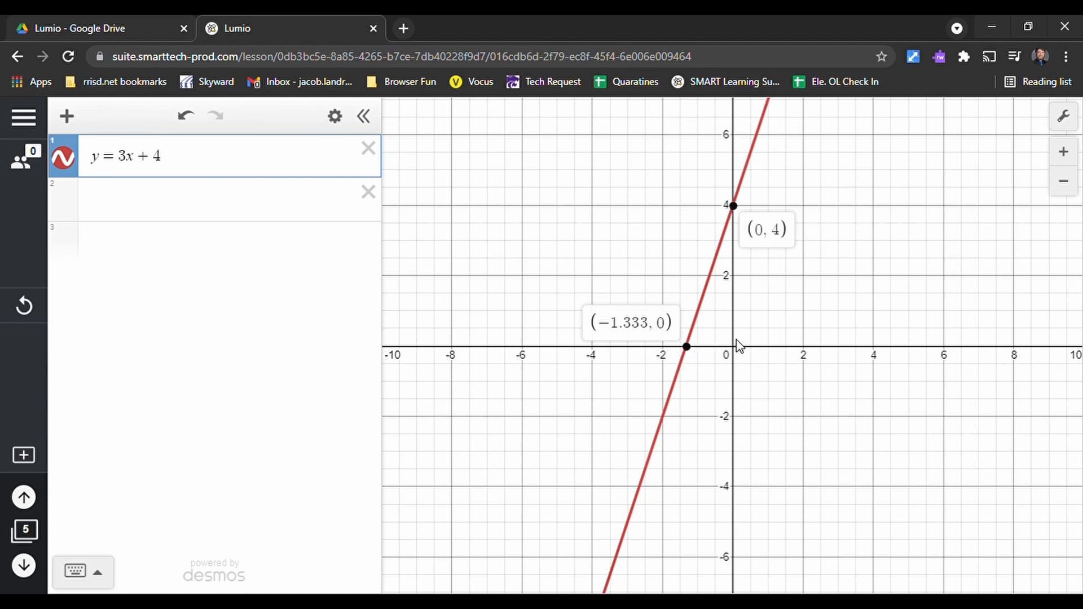
{"action": "mouse_move", "coordinate": [675, 404]}
{"action": "left_mouse_down"}
{"action": "mouse_move", "coordinate": [658, 435]}
{"action": "mouse_move", "coordinate": [672, 430]}
{"action": "mouse_move", "coordinate": [667, 420]}
{"action": "left_mouse_up"}
{"action": "left_click", "coordinate": [341, 119]}
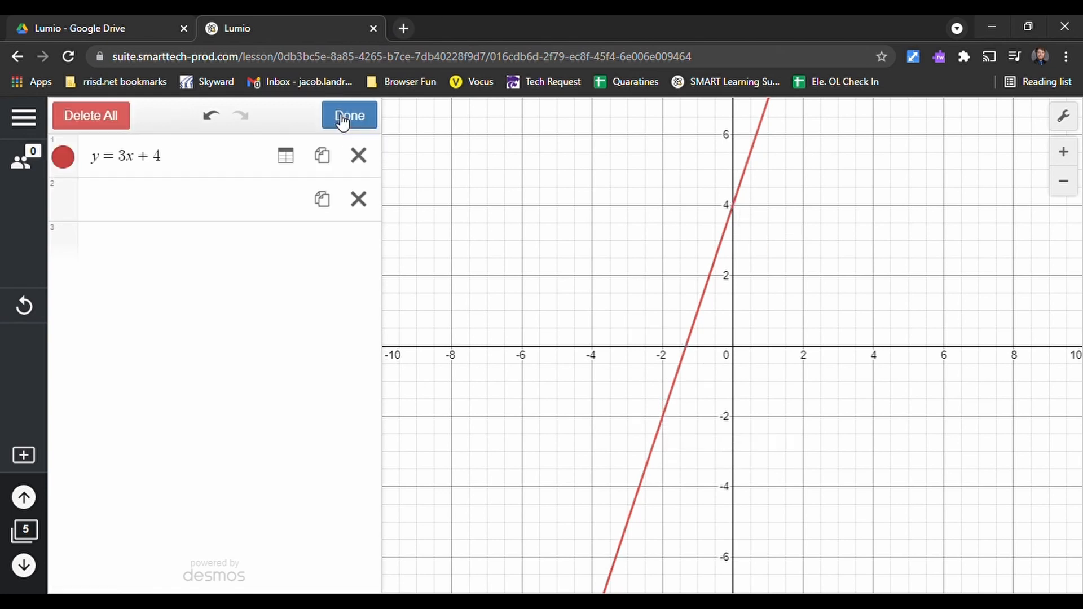
{"action": "left_click", "coordinate": [359, 119]}
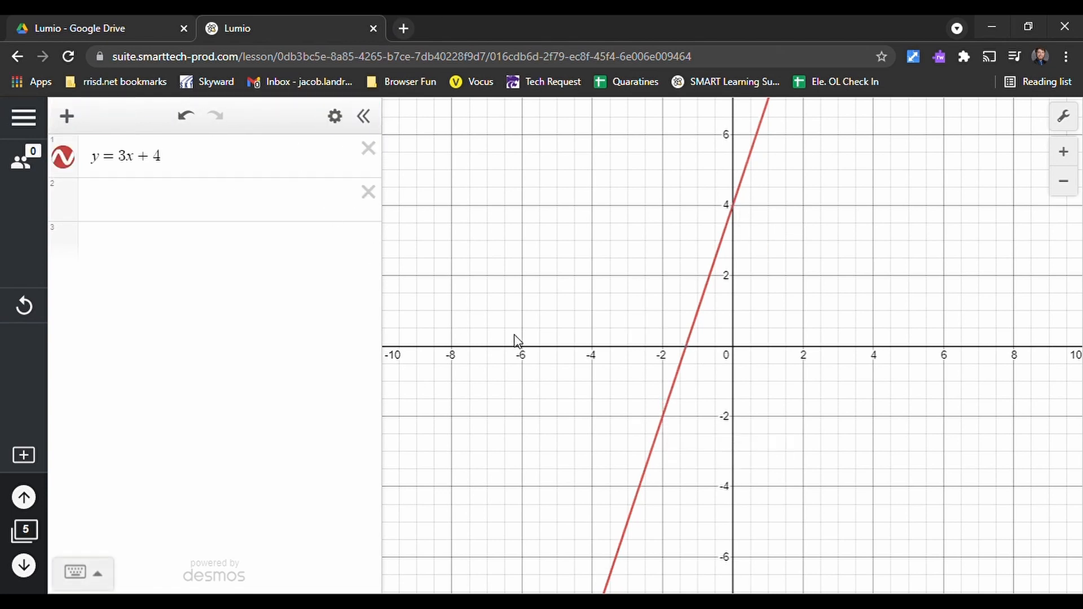
- Try the polar grid in the graph settings, then restore the Cartesian grid and close the settings
{"action": "left_click", "coordinate": [1065, 118]}
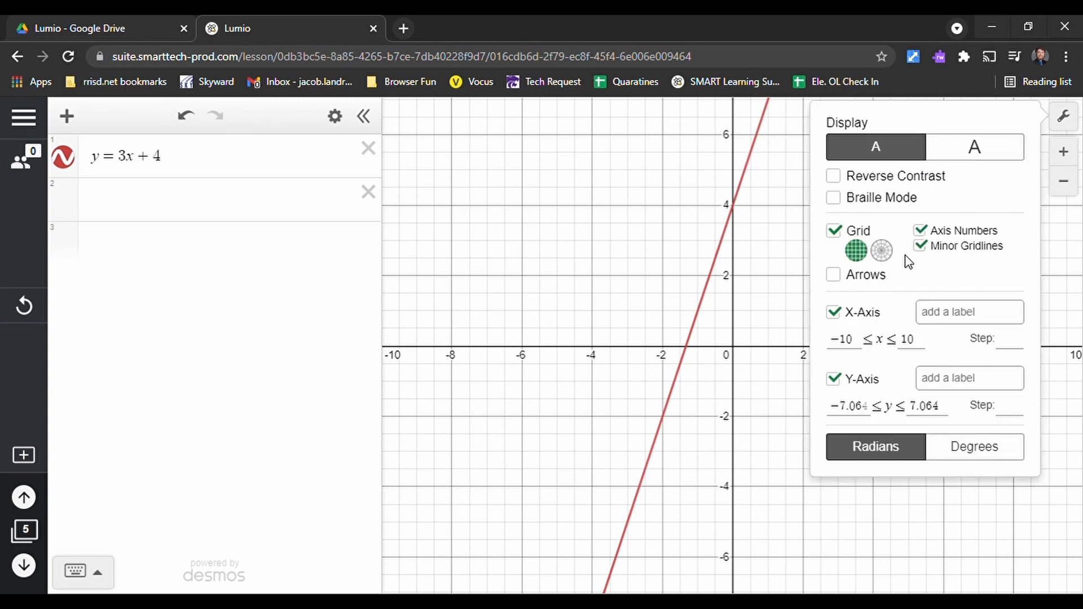
{"action": "left_click", "coordinate": [882, 250]}
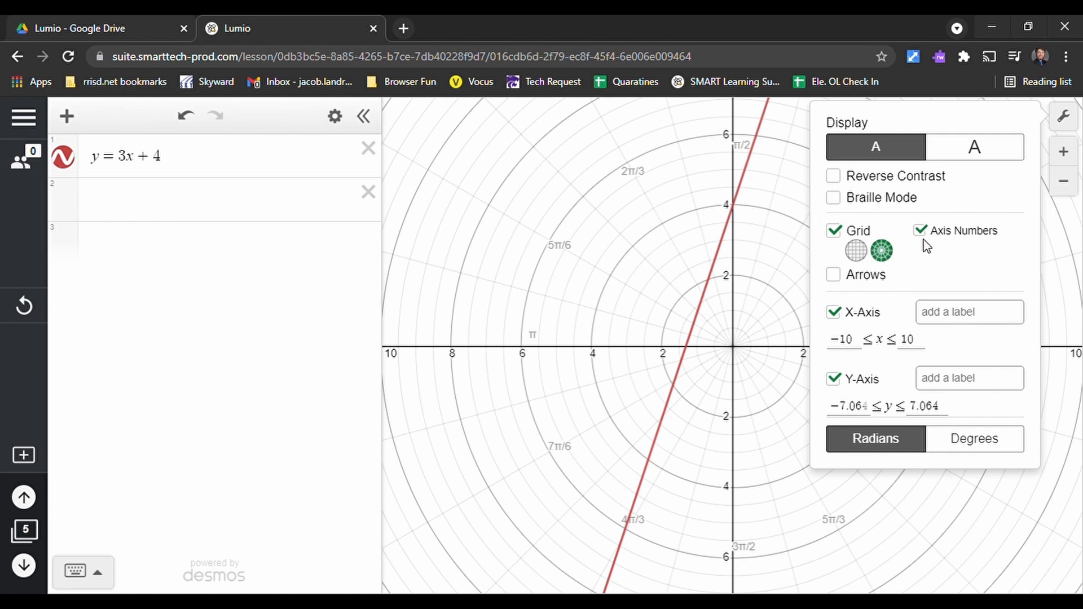
{"action": "left_click", "coordinate": [856, 250]}
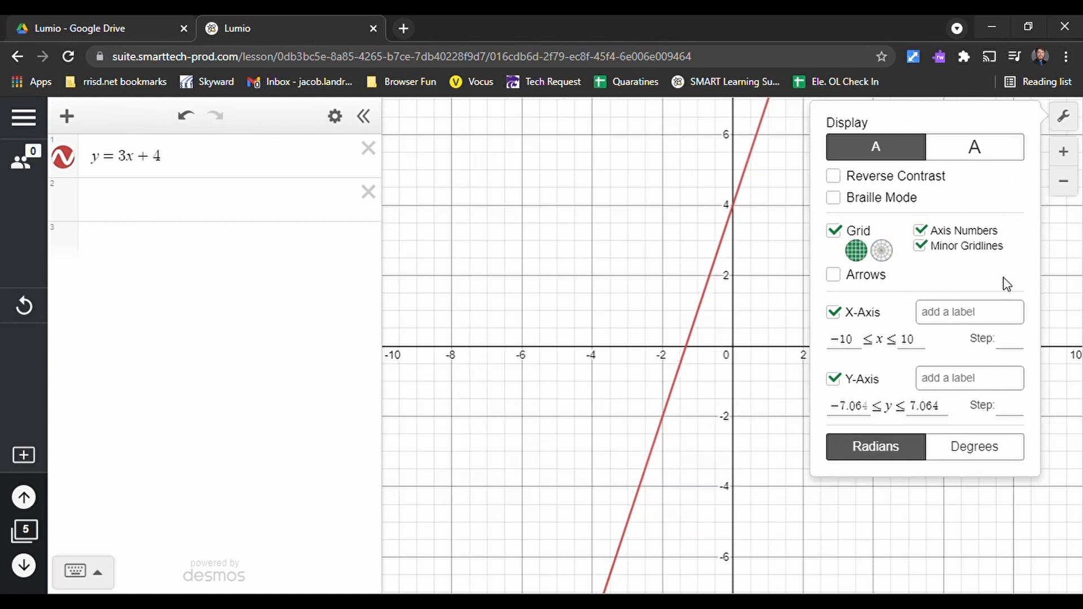
{"action": "left_click", "coordinate": [1064, 116]}
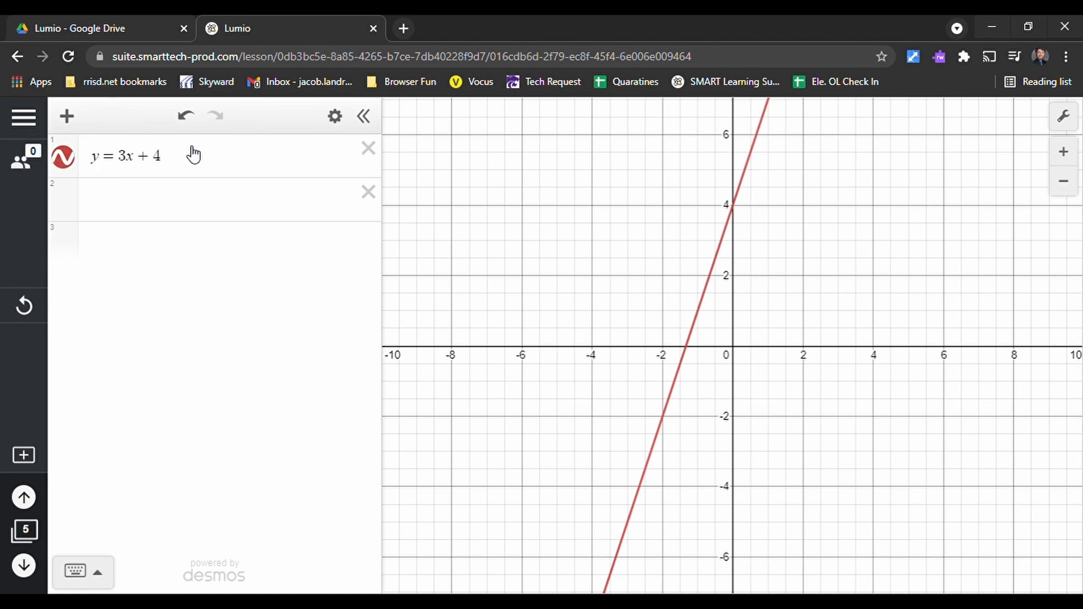
- Go to page 2 and copy the lesson's share links for other teachers and for students working at their own pace
{"action": "left_click", "coordinate": [37, 522]}
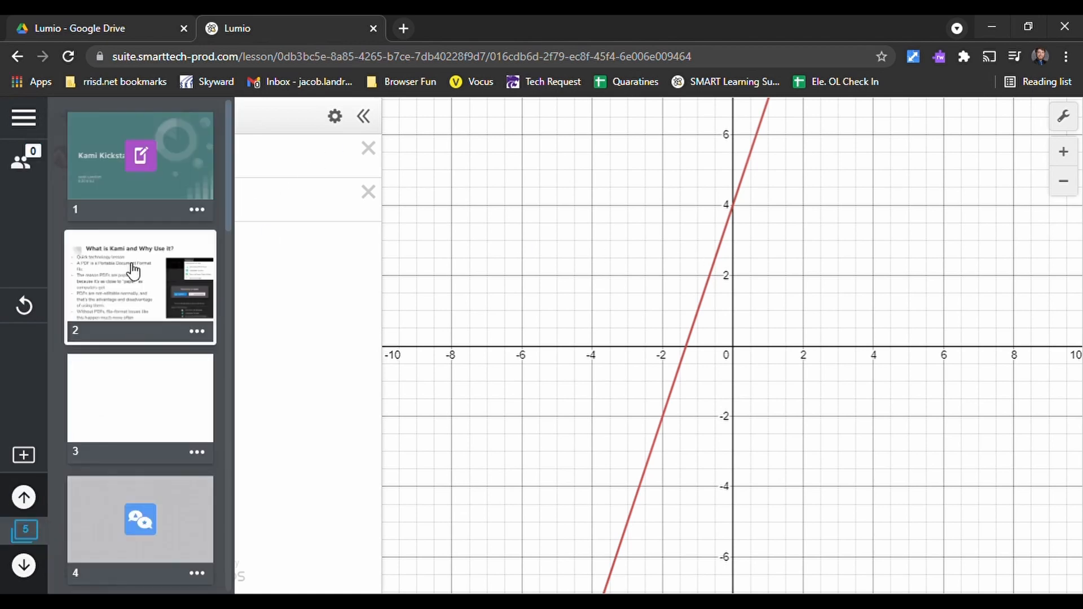
{"action": "left_click", "coordinate": [138, 287]}
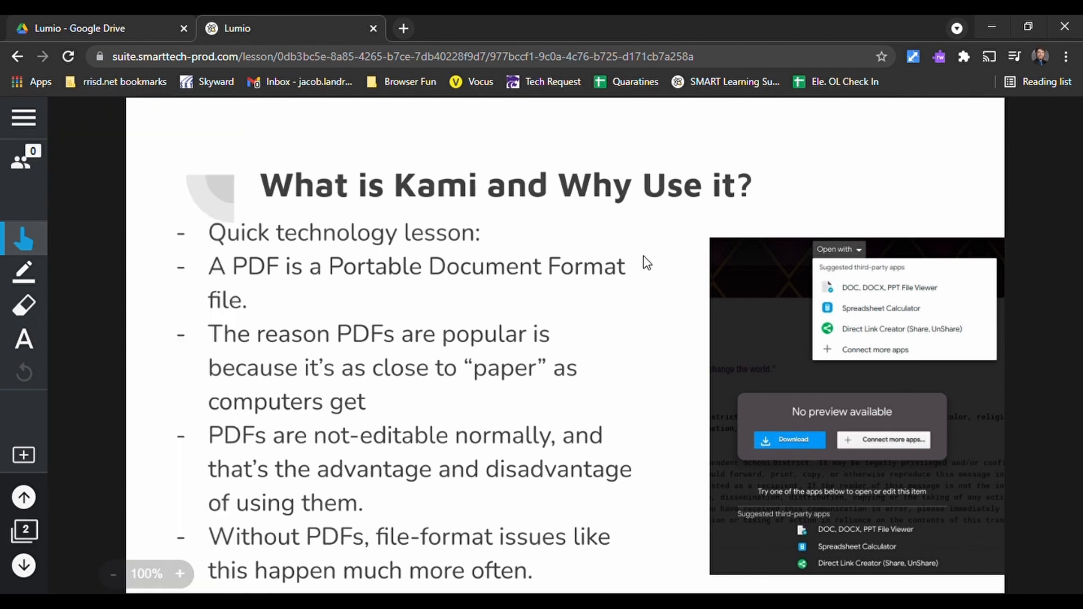
{"action": "left_click", "coordinate": [24, 119]}
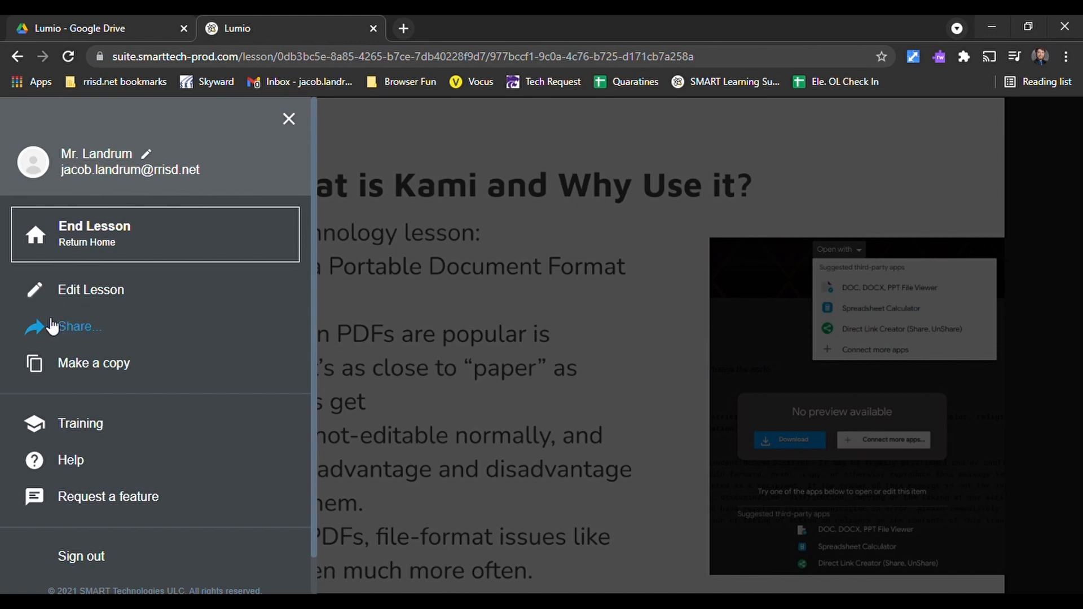
{"action": "left_click", "coordinate": [75, 330]}
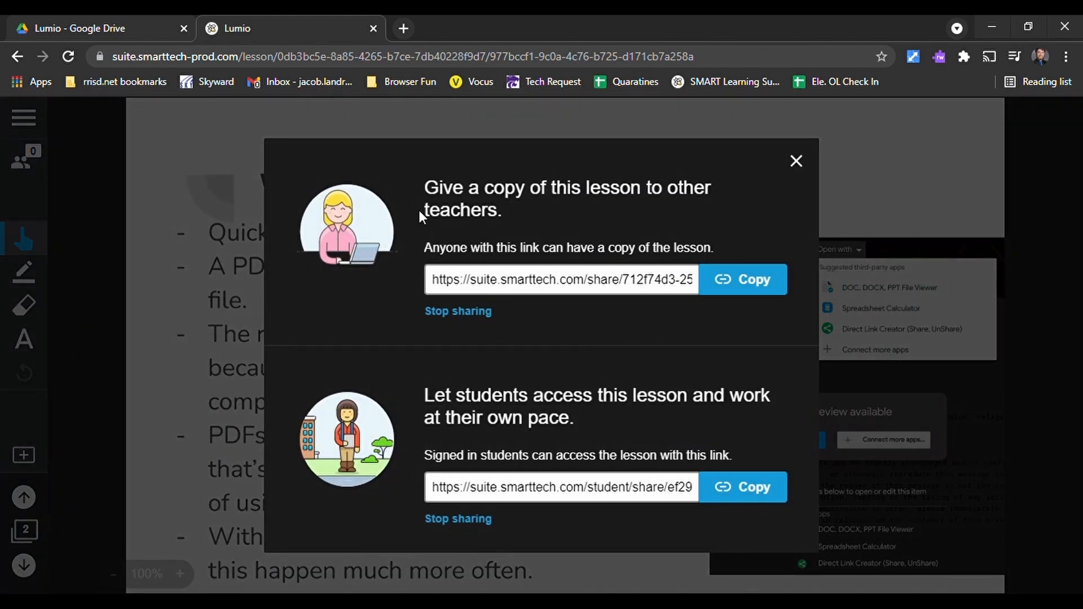
{"action": "left_click", "coordinate": [728, 281]}
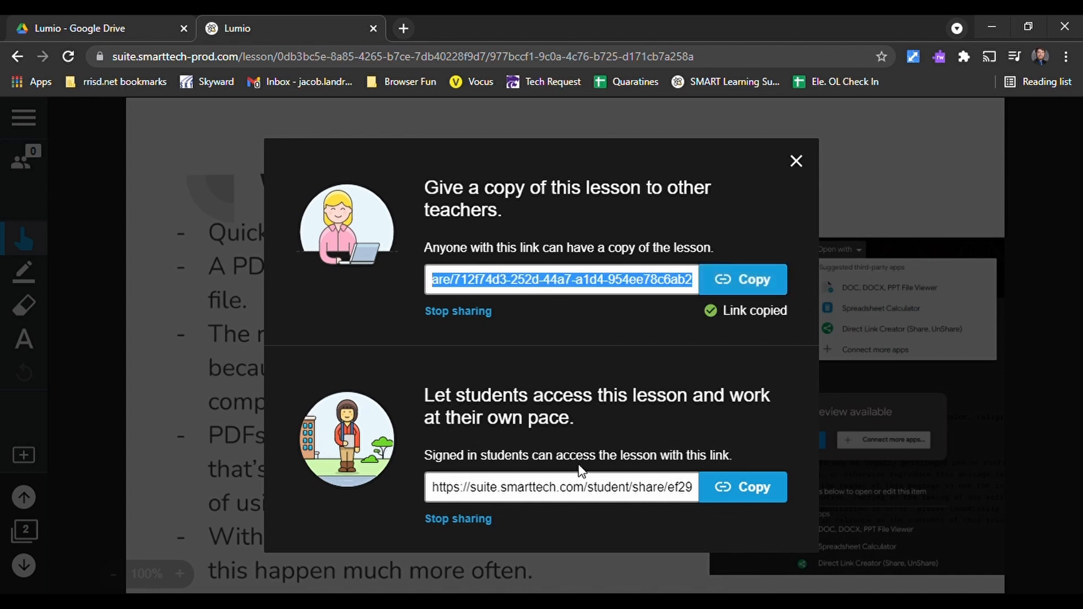
{"action": "left_click", "coordinate": [747, 495]}
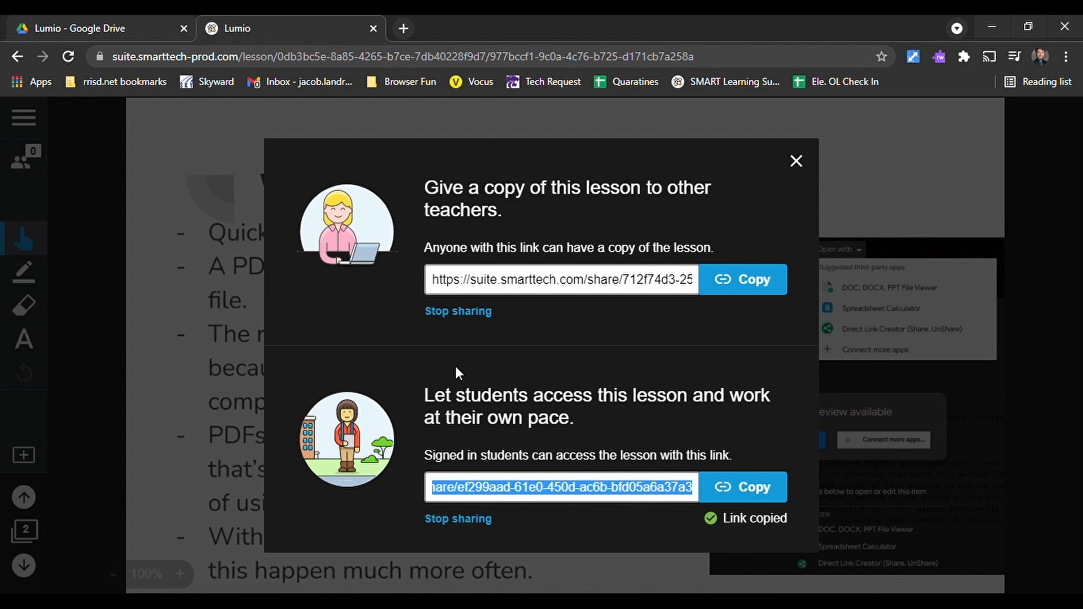
{"action": "left_click", "coordinate": [795, 161]}
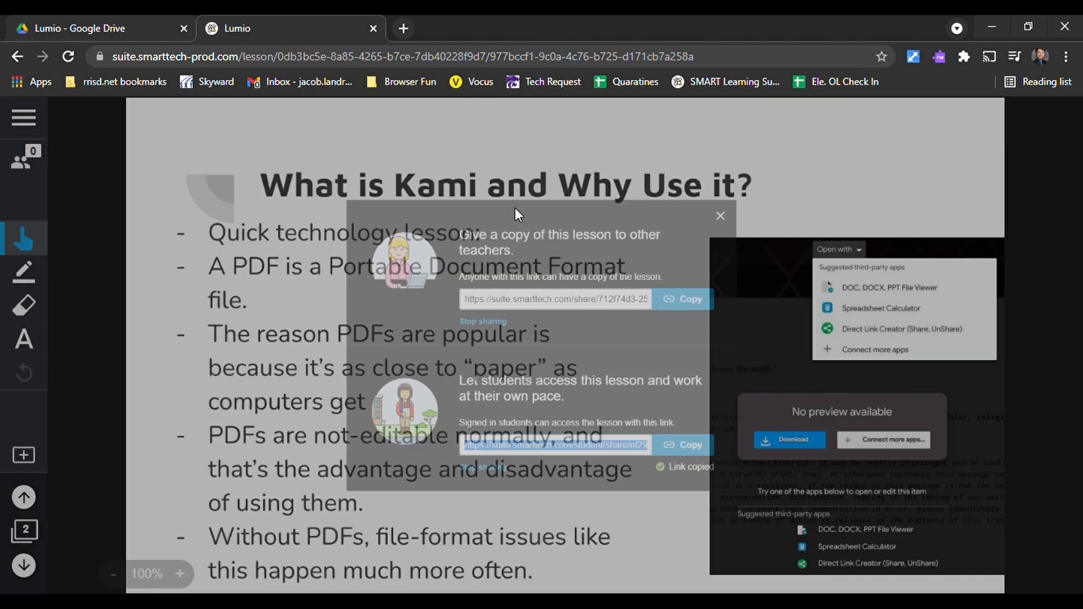
- End the lesson and return to the lesson library
{"action": "left_click", "coordinate": [26, 119]}
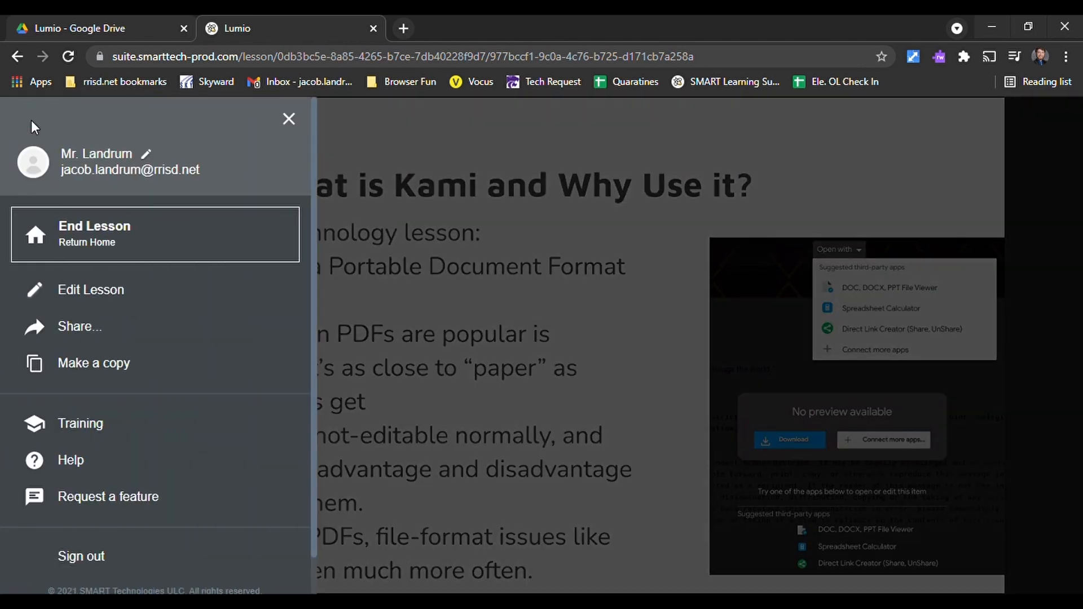
{"action": "left_click", "coordinate": [118, 247]}
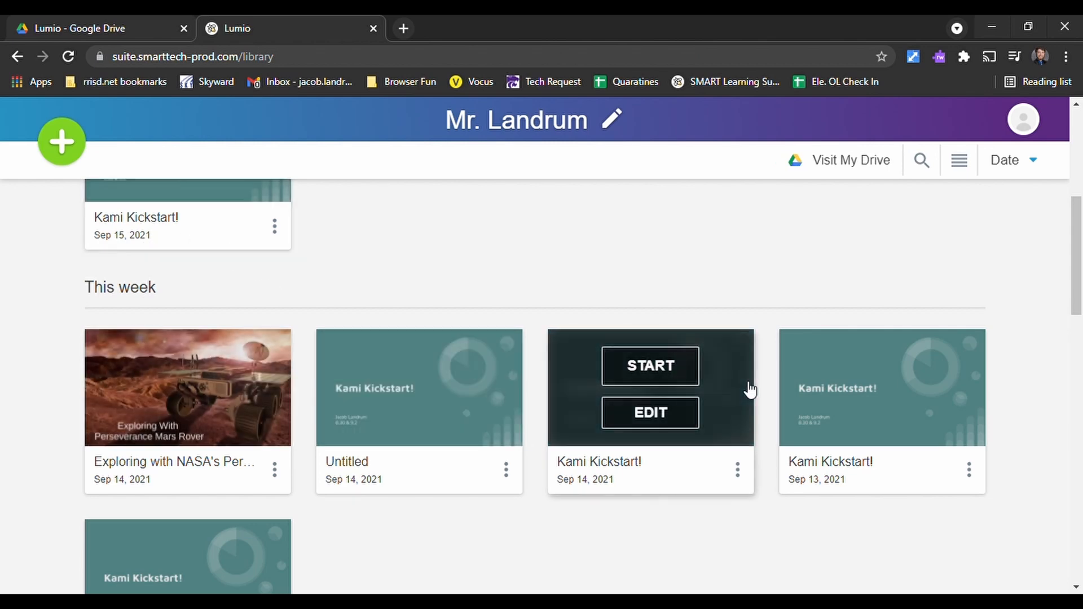
- Open the Explore resources page and look through its featured lessons, collections and first subject categories
{"action": "scroll", "coordinate": [558, 363], "scroll_direction": "up", "scroll_amount": 6}
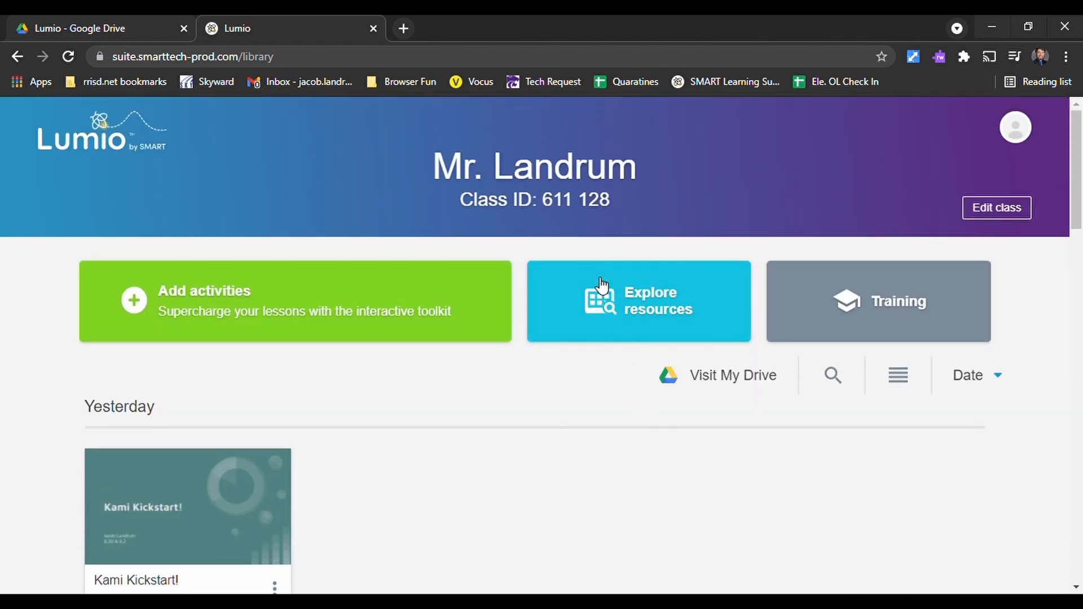
{"action": "left_click", "coordinate": [684, 302]}
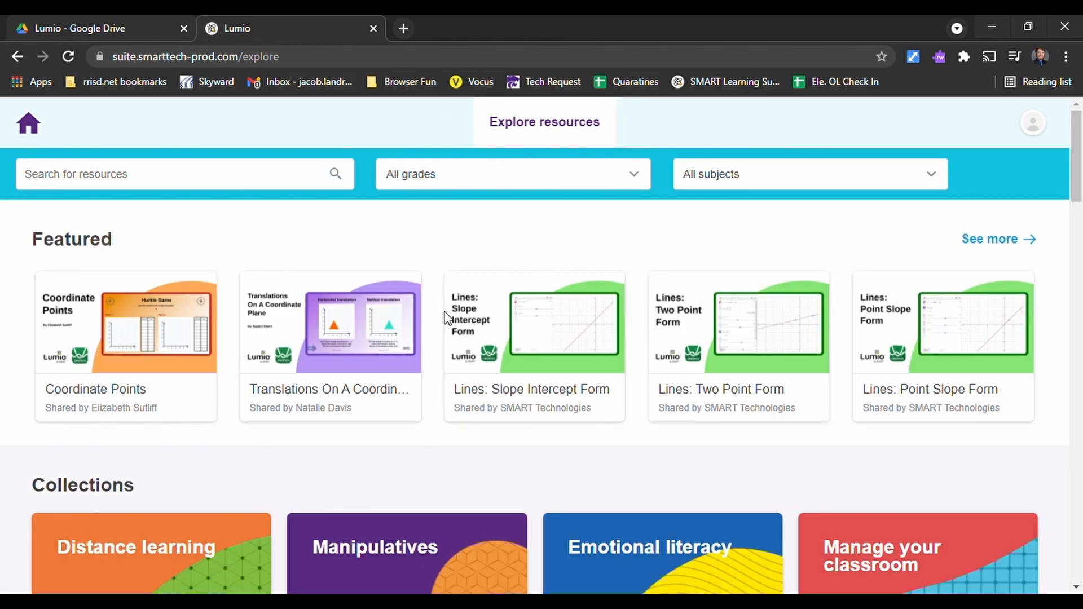
{"action": "scroll", "coordinate": [445, 434], "scroll_direction": "down", "scroll_amount": 4}
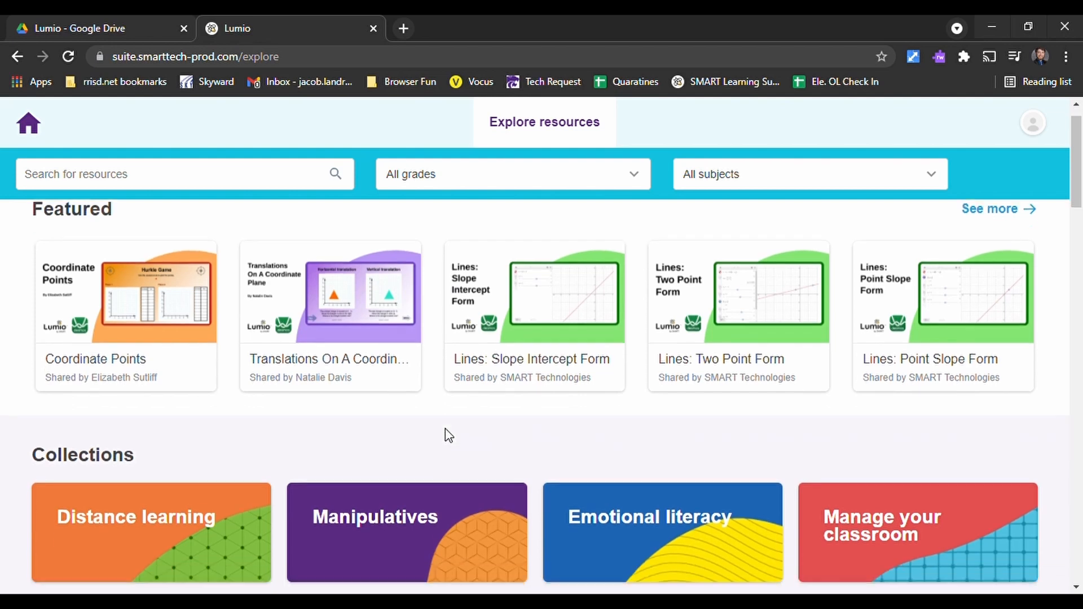
{"action": "scroll", "coordinate": [165, 406], "scroll_direction": "down", "scroll_amount": 2}
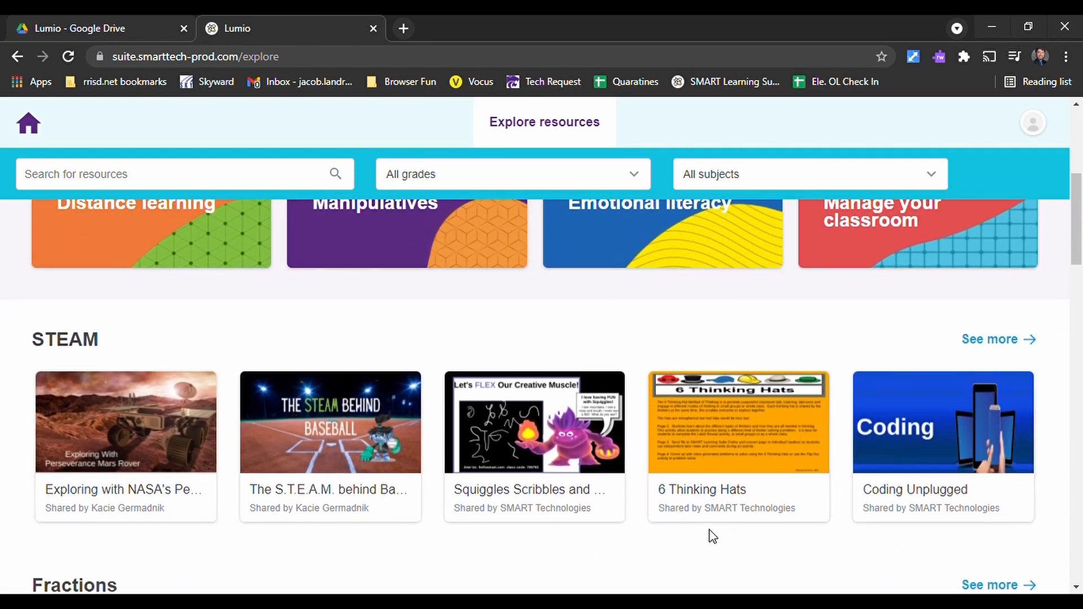
{"action": "scroll", "coordinate": [365, 534], "scroll_direction": "down", "scroll_amount": 1}
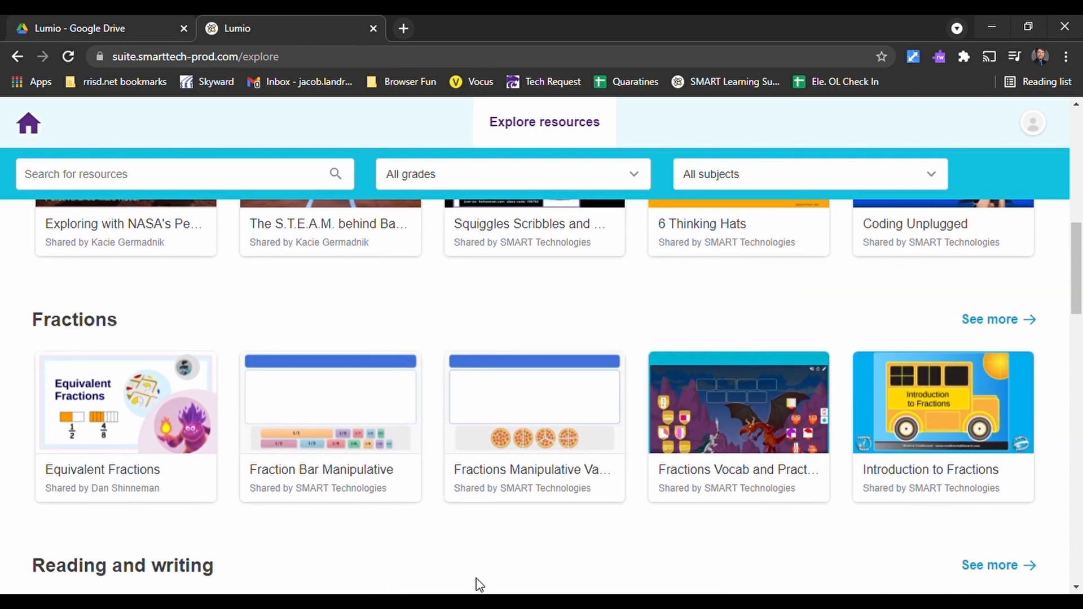
- Open the Manipulatives collection, look through its resources to the end, and return to the resource overview
{"action": "scroll", "coordinate": [372, 491], "scroll_direction": "up", "scroll_amount": 7}
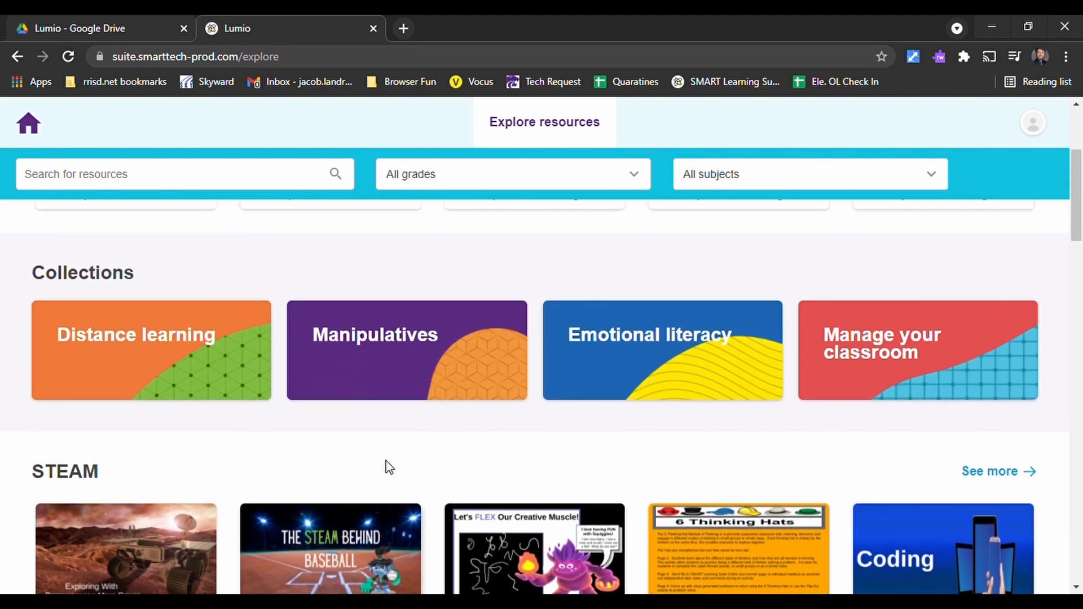
{"action": "left_click", "coordinate": [358, 382]}
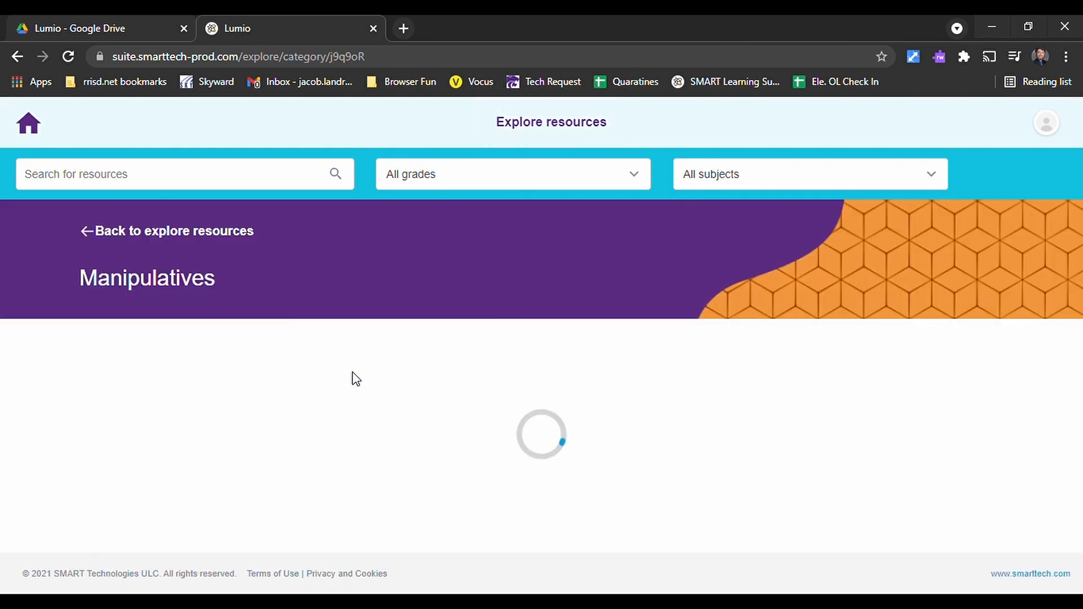
{"action": "scroll", "coordinate": [615, 505], "scroll_direction": "down", "scroll_amount": 3}
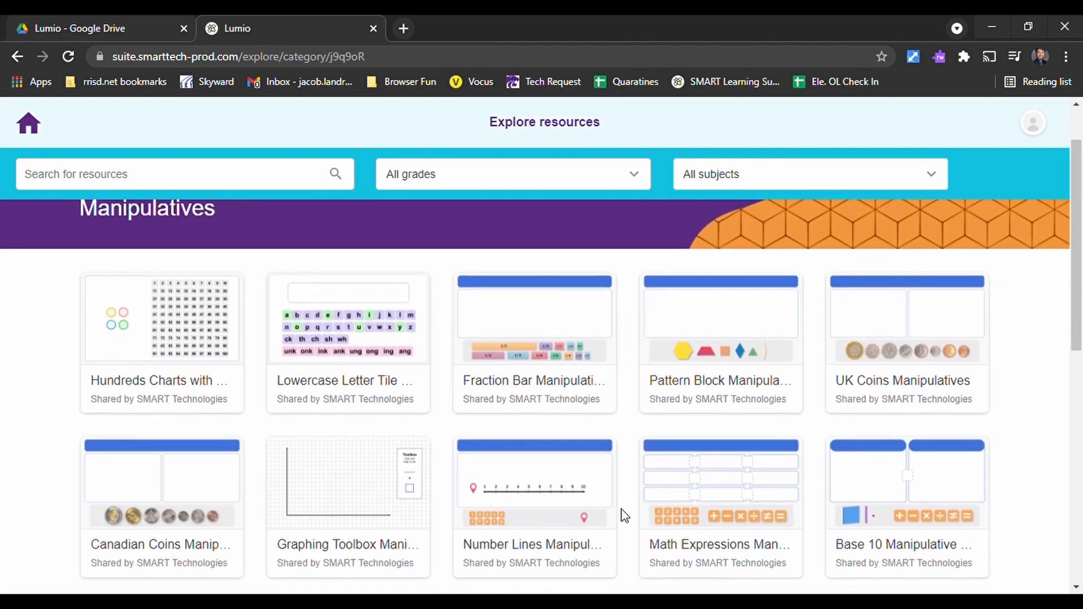
{"action": "scroll", "coordinate": [624, 520], "scroll_direction": "down", "scroll_amount": 1}
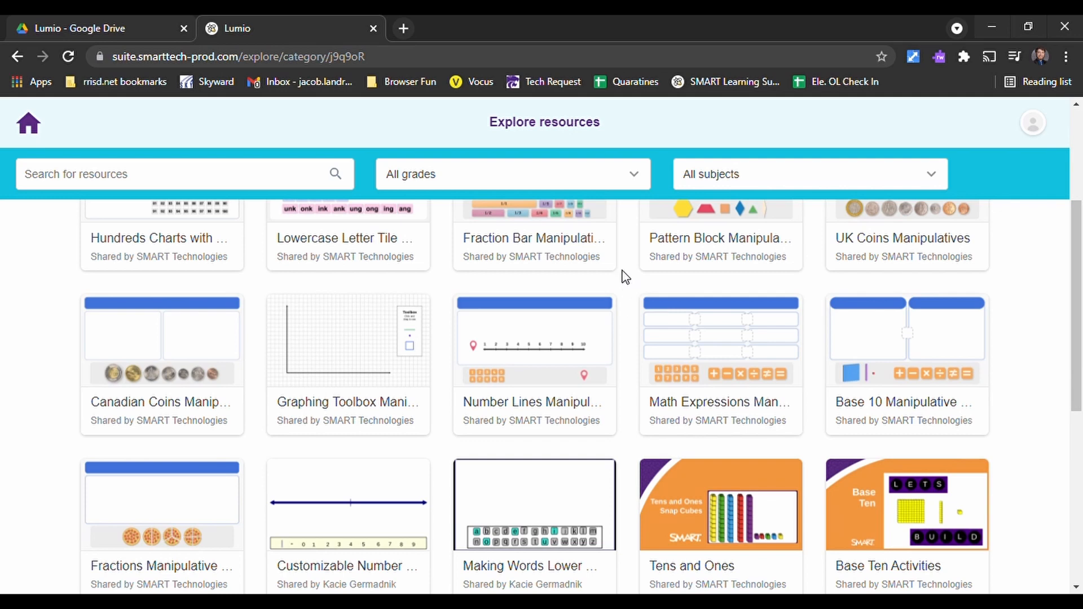
{"action": "scroll", "coordinate": [624, 275], "scroll_direction": "down", "scroll_amount": 4}
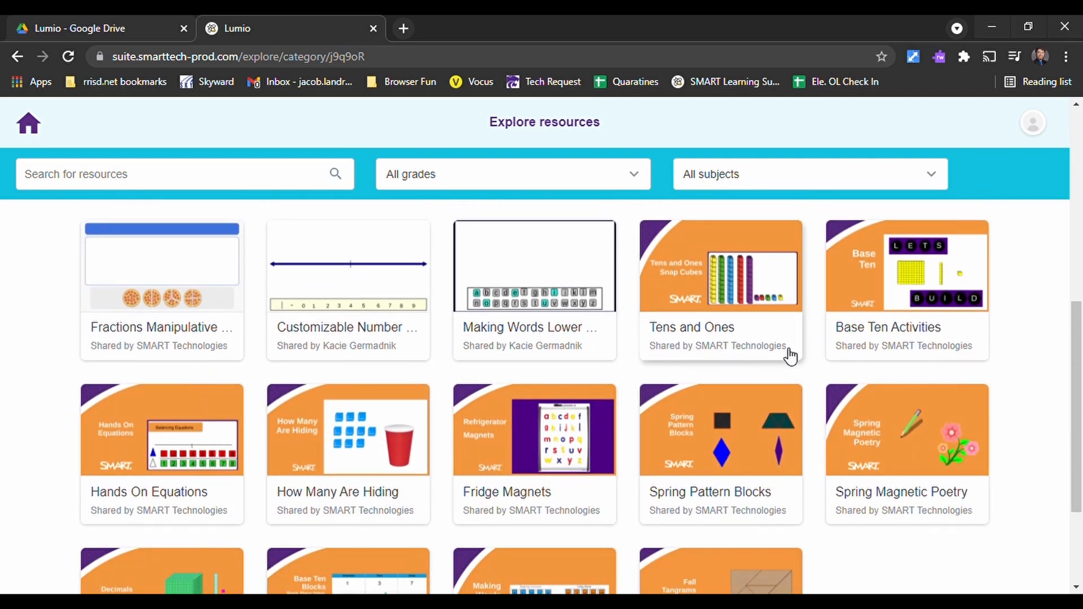
{"action": "scroll", "coordinate": [634, 343], "scroll_direction": "down", "scroll_amount": 3}
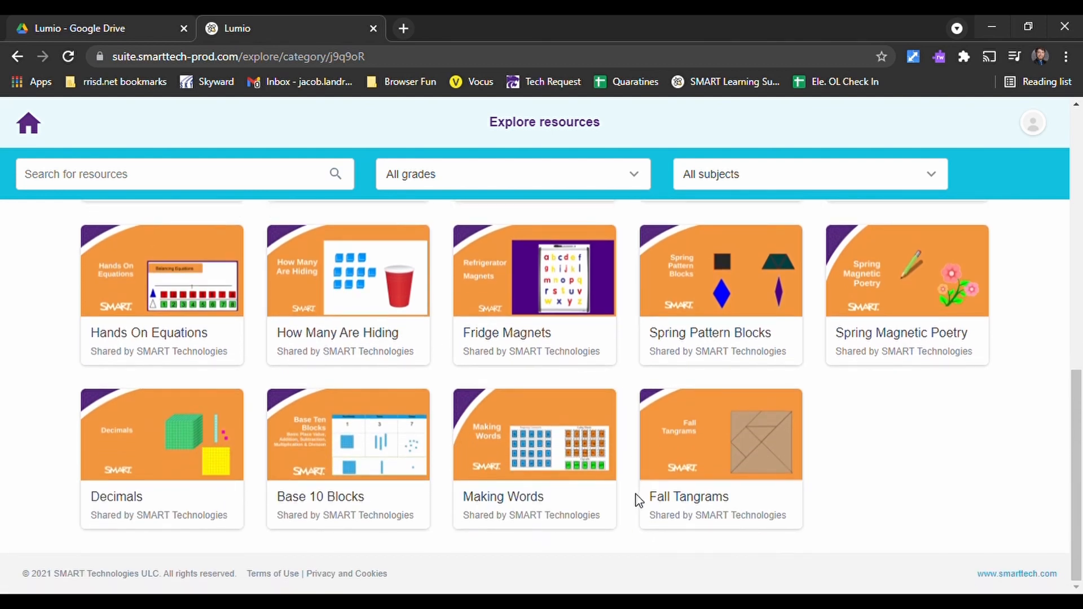
{"action": "scroll", "coordinate": [649, 440], "scroll_direction": "up", "scroll_amount": 4}
{"action": "scroll", "coordinate": [314, 271], "scroll_direction": "up", "scroll_amount": 6}
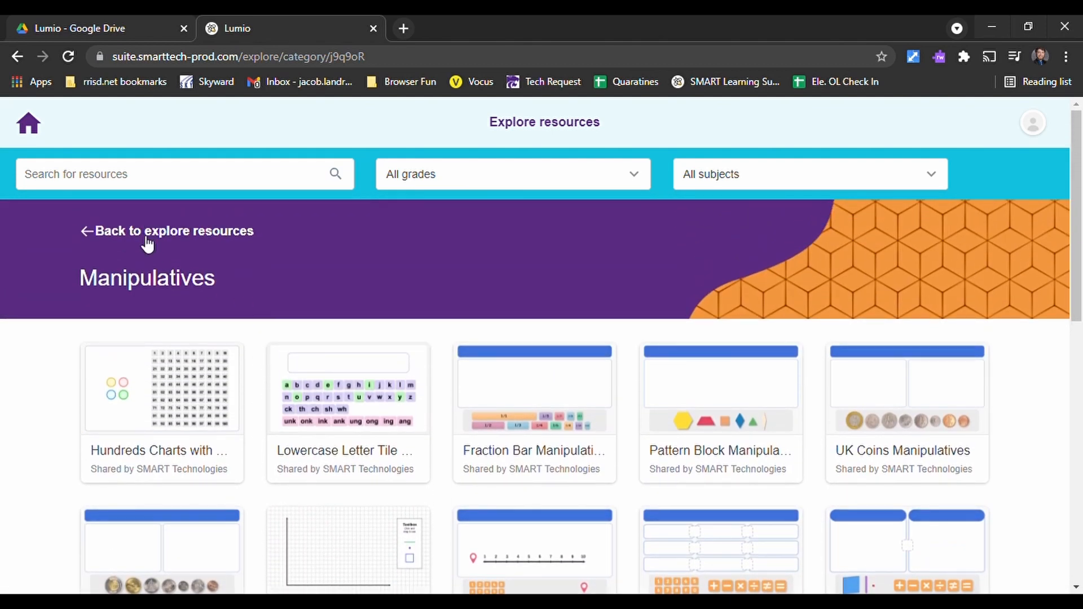
{"action": "left_click", "coordinate": [150, 237]}
- Open the Manage your classroom collection, examine its ready-made activities, and go back to the resource overview
{"action": "scroll", "coordinate": [807, 481], "scroll_direction": "down", "scroll_amount": 3}
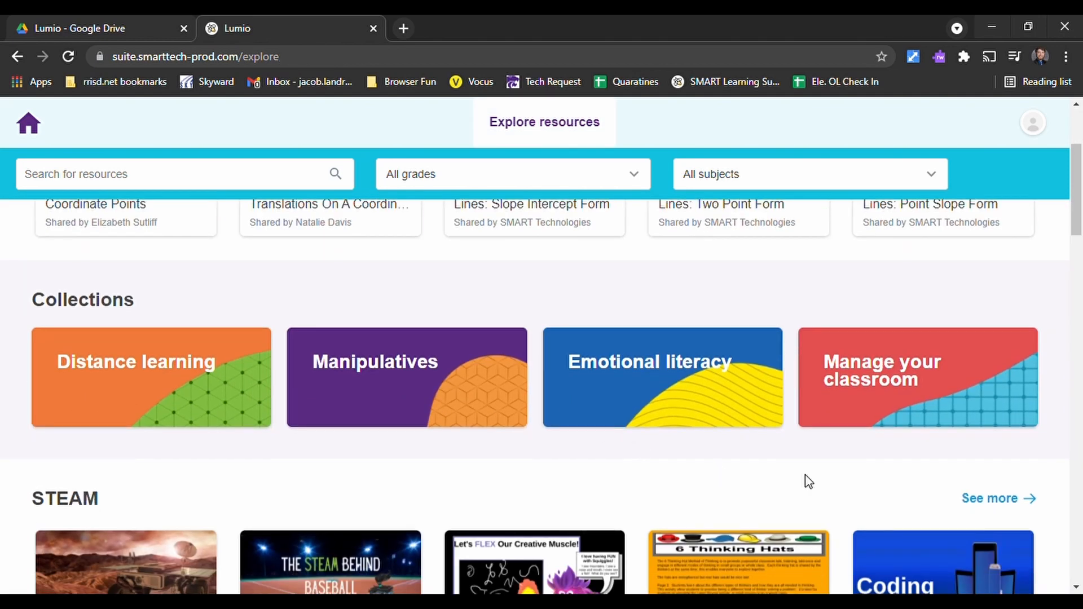
{"action": "left_click", "coordinate": [951, 378]}
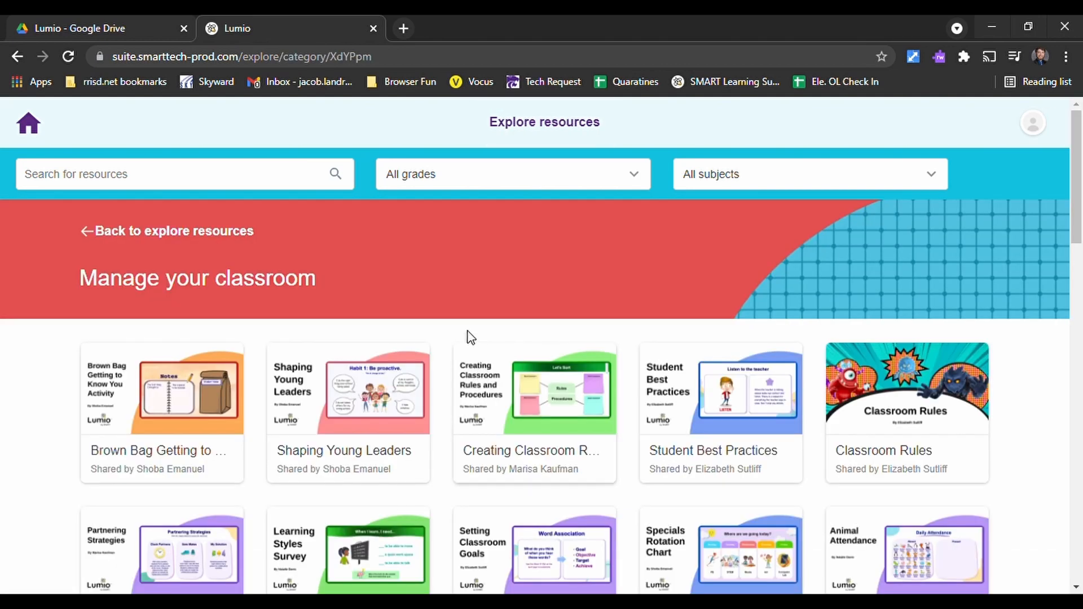
{"action": "scroll", "coordinate": [437, 289], "scroll_direction": "down", "scroll_amount": 1}
{"action": "scroll", "coordinate": [436, 291], "scroll_direction": "down", "scroll_amount": 1}
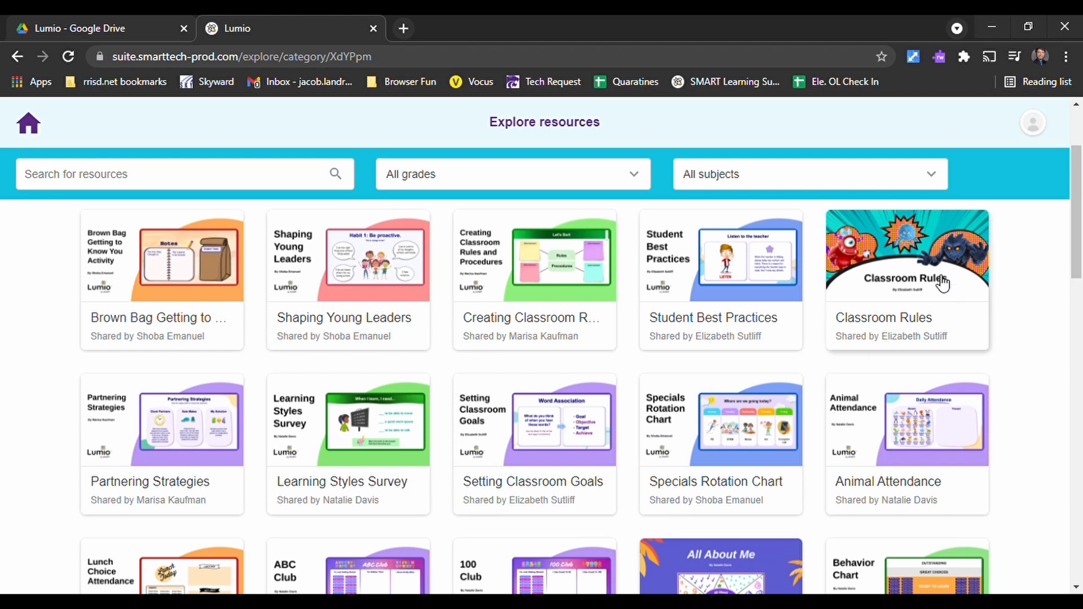
{"action": "scroll", "coordinate": [709, 365], "scroll_direction": "down", "scroll_amount": 1}
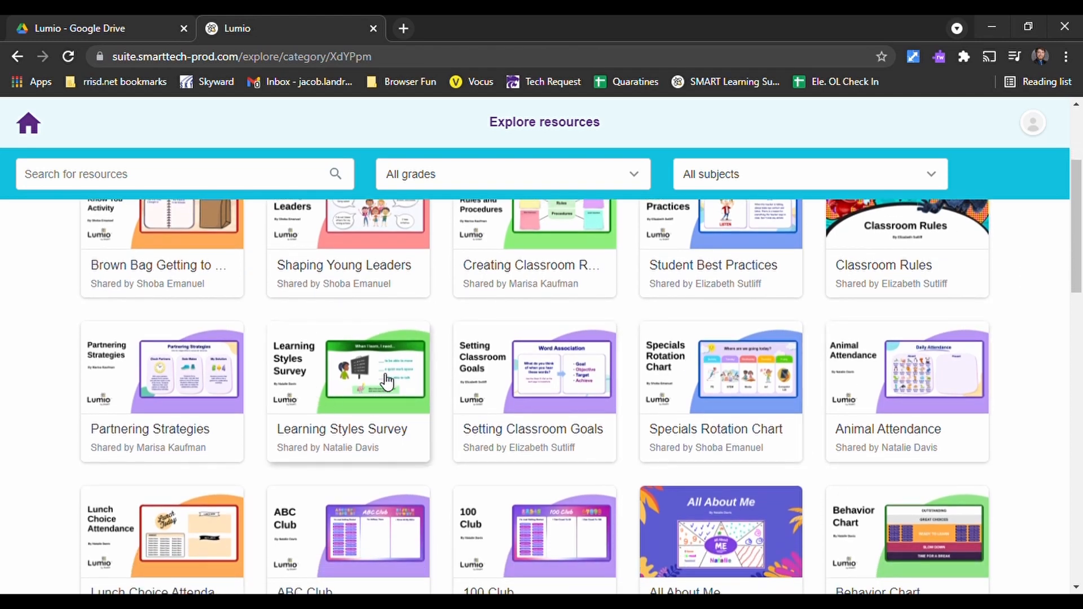
{"action": "scroll", "coordinate": [378, 361], "scroll_direction": "down", "scroll_amount": 3}
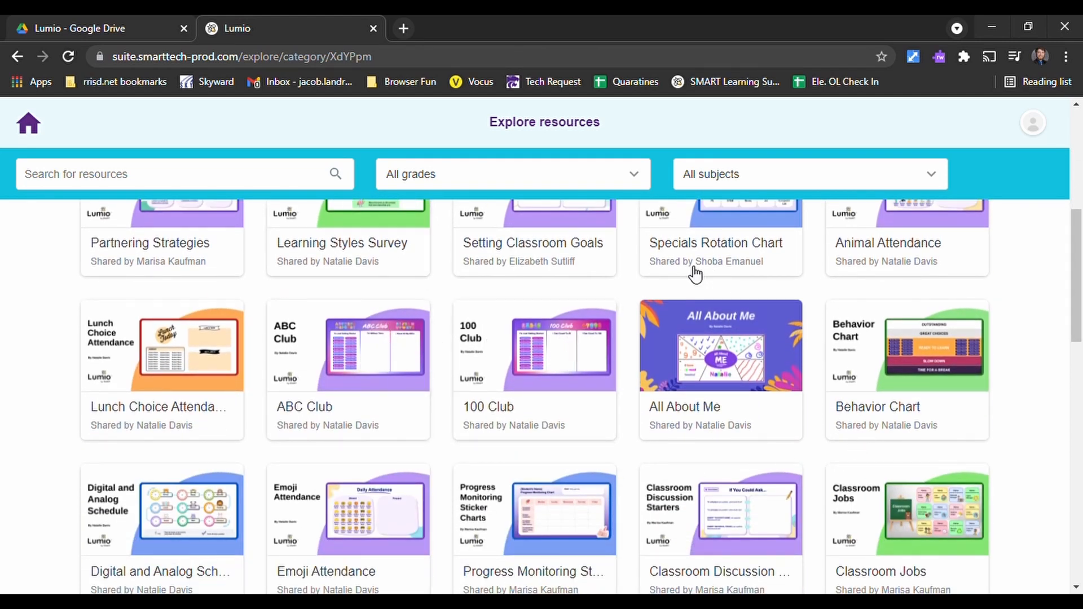
{"action": "scroll", "coordinate": [936, 348], "scroll_direction": "up", "scroll_amount": 5}
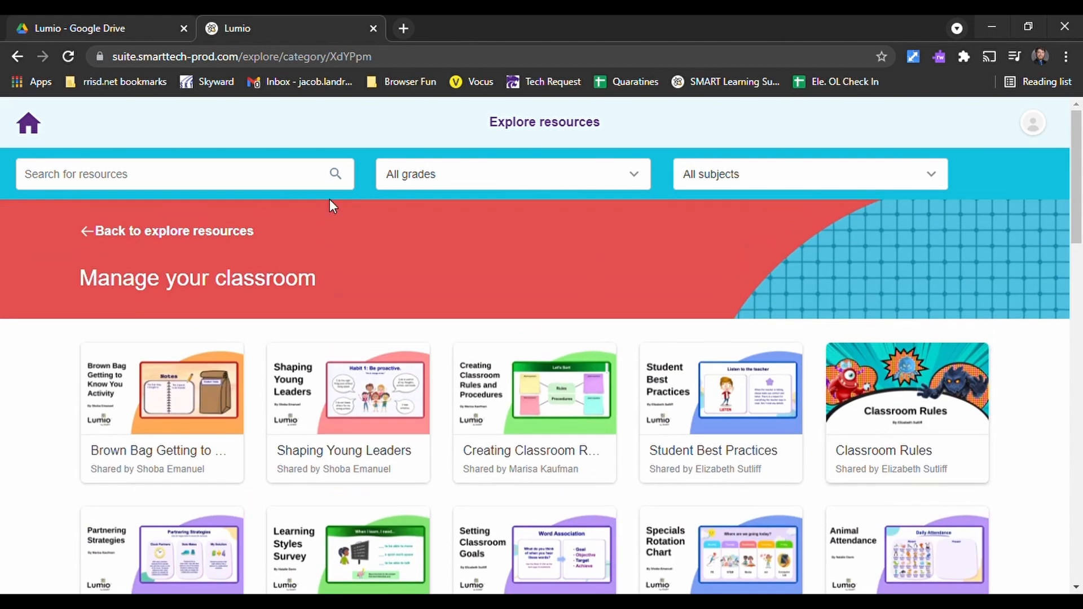
{"action": "left_click", "coordinate": [160, 234]}
- Look through the subject categories from STEAM and Fractions to Art and music and Page templates
{"action": "scroll", "coordinate": [286, 404], "scroll_direction": "down", "scroll_amount": 9}
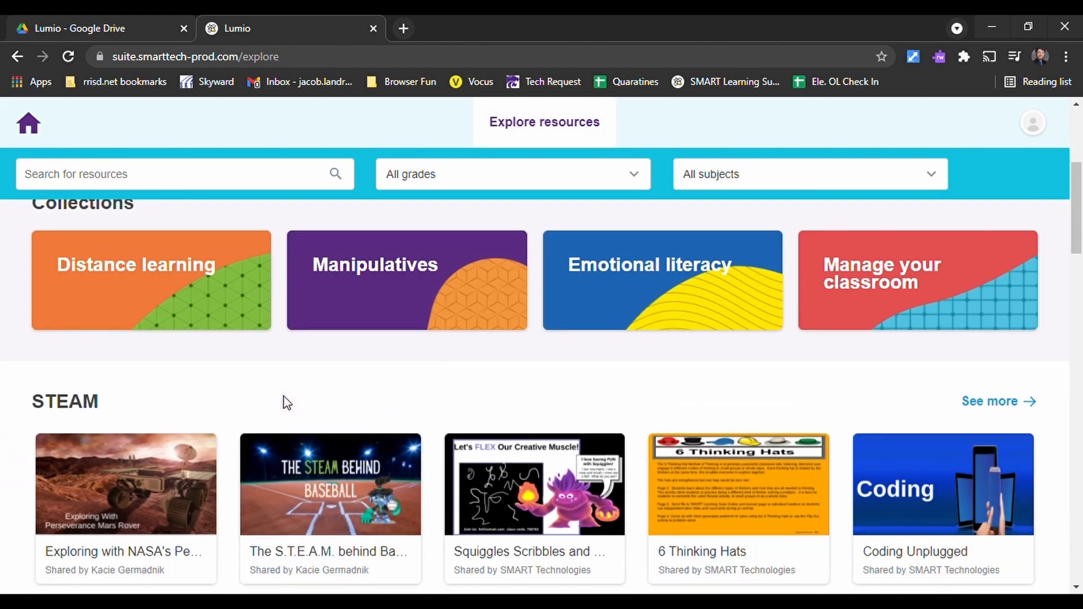
{"action": "scroll", "coordinate": [151, 373], "scroll_direction": "down", "scroll_amount": 1}
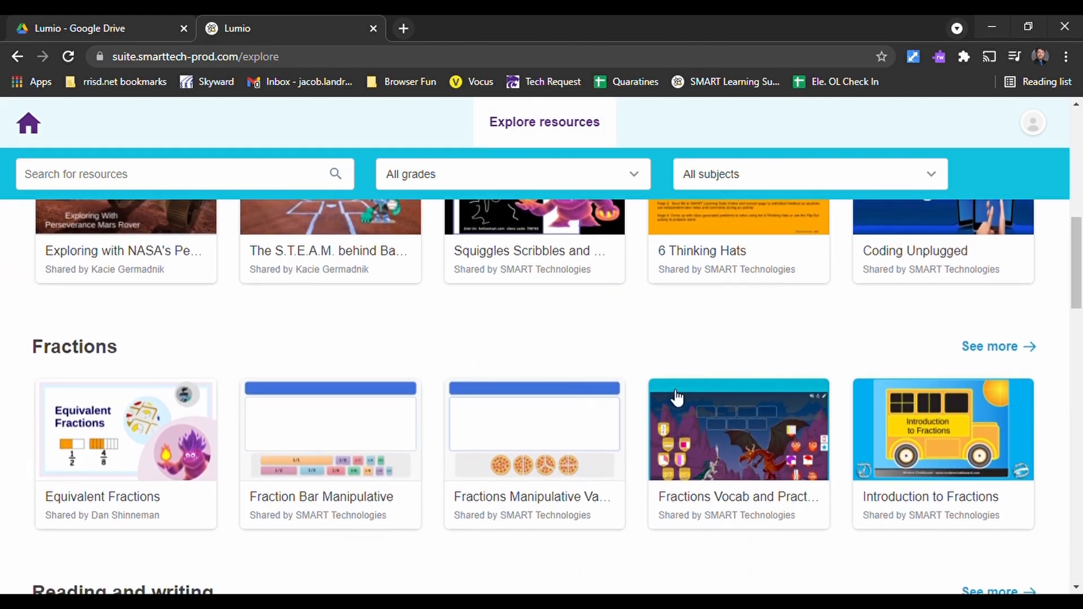
{"action": "scroll", "coordinate": [564, 392], "scroll_direction": "down", "scroll_amount": 3}
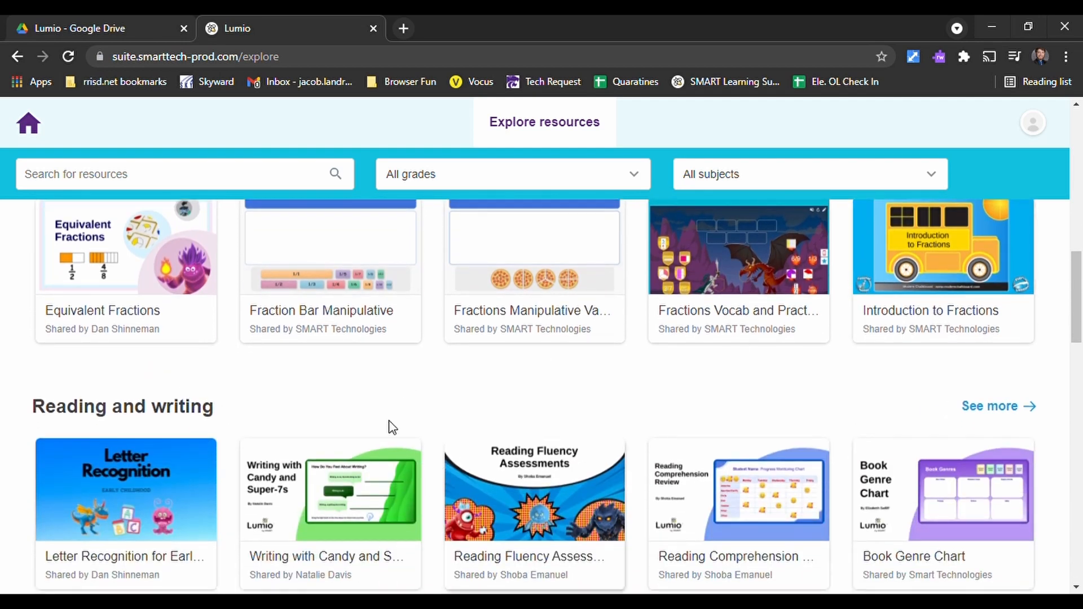
{"action": "scroll", "coordinate": [435, 435], "scroll_direction": "down", "scroll_amount": 6}
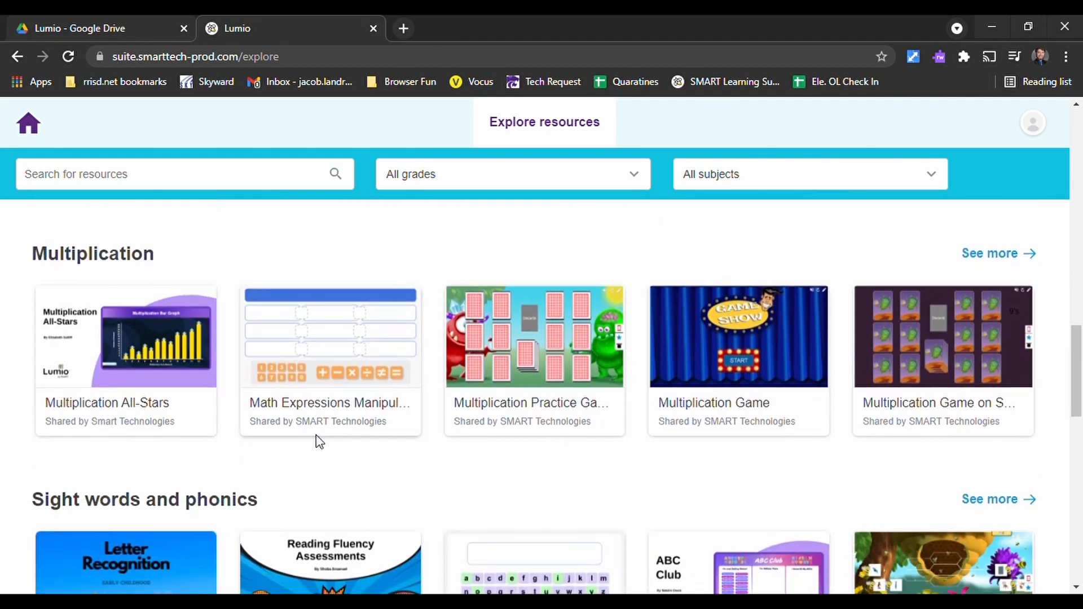
{"action": "scroll", "coordinate": [321, 442], "scroll_direction": "down", "scroll_amount": 4}
{"action": "scroll", "coordinate": [966, 443], "scroll_direction": "down", "scroll_amount": 2}
{"action": "scroll", "coordinate": [966, 443], "scroll_direction": "down", "scroll_amount": 2}
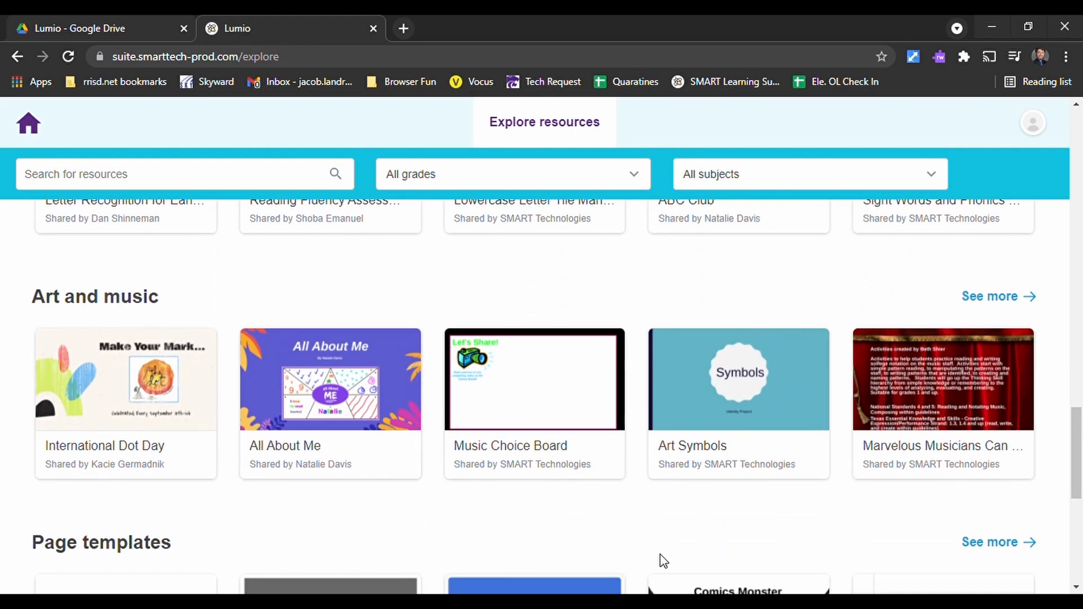
{"action": "scroll", "coordinate": [801, 520], "scroll_direction": "down", "scroll_amount": 3}
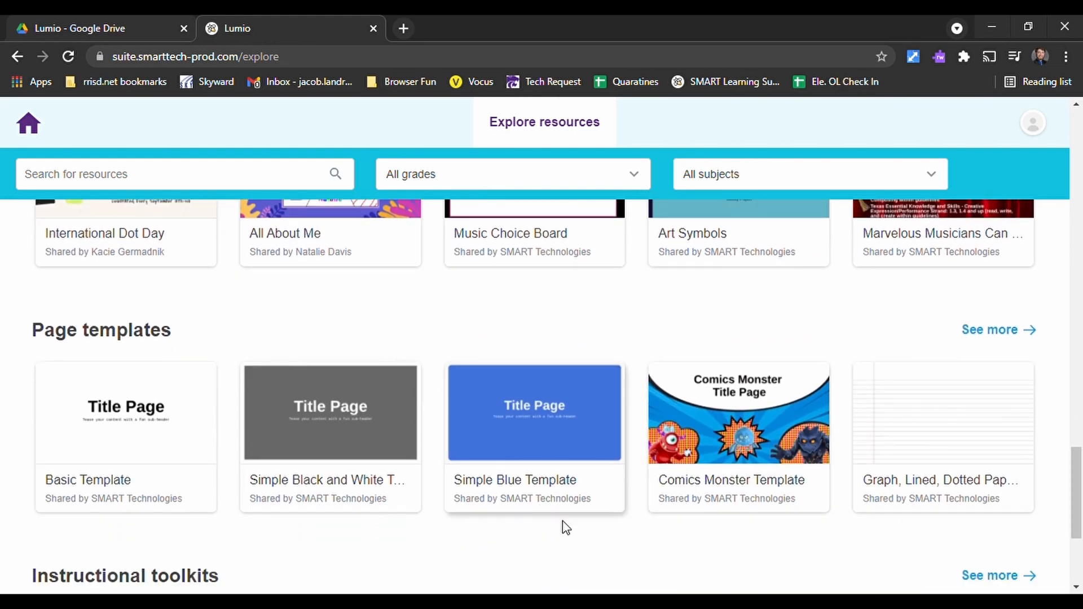
{"action": "scroll", "coordinate": [630, 543], "scroll_direction": "up", "scroll_amount": 3}
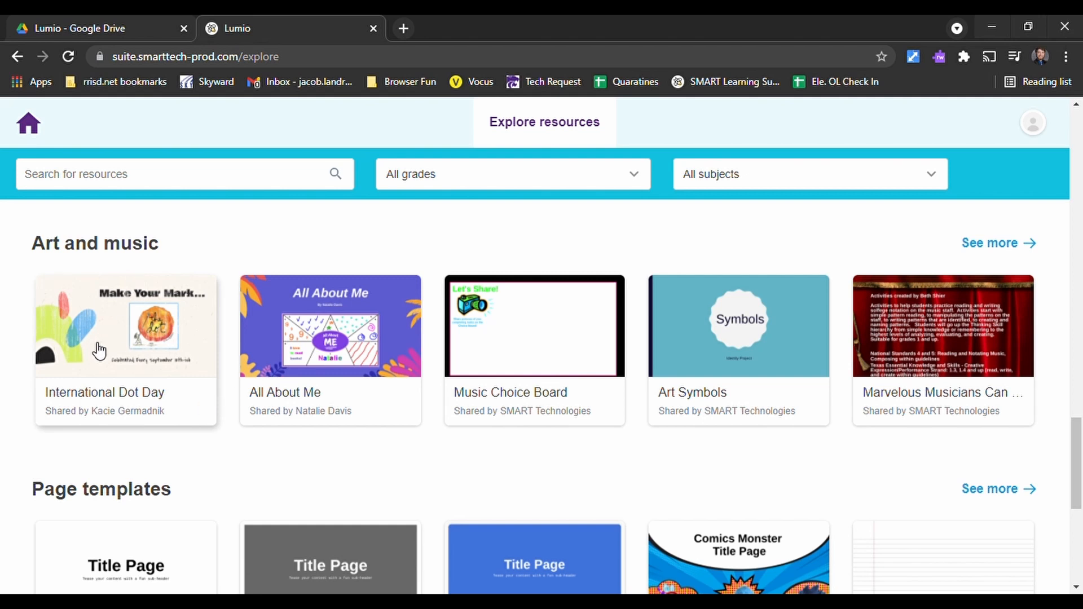
- Filter the resources by Grade 5 and Sciences, and run the search without a keyword
{"action": "left_click", "coordinate": [88, 178]}
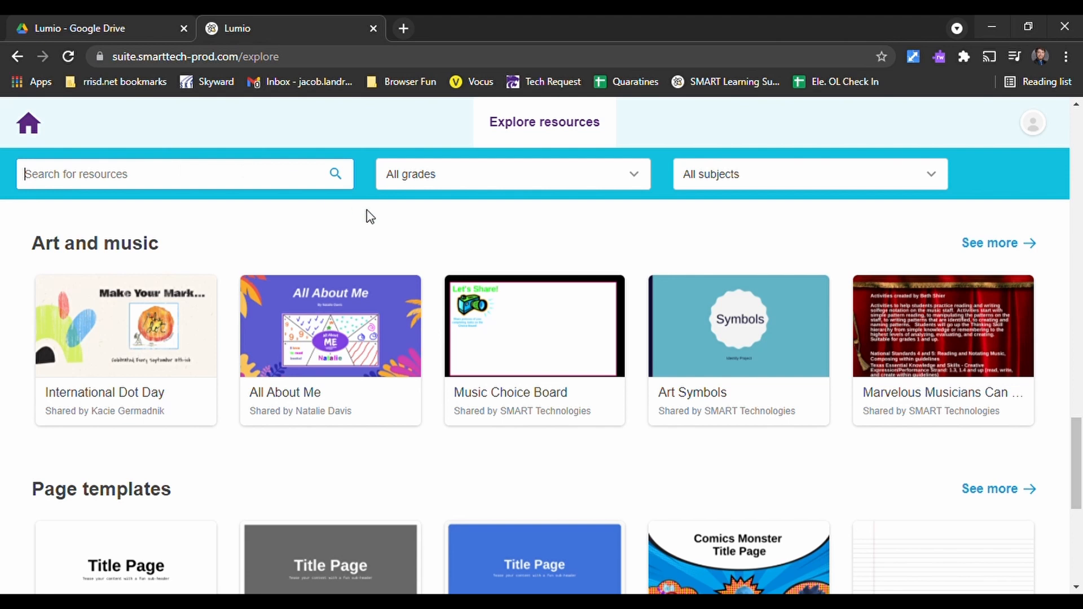
{"action": "left_click", "coordinate": [464, 179]}
{"action": "scroll", "coordinate": [472, 285], "scroll_direction": "down", "scroll_amount": 5}
{"action": "scroll", "coordinate": [472, 233], "scroll_direction": "up", "scroll_amount": 2}
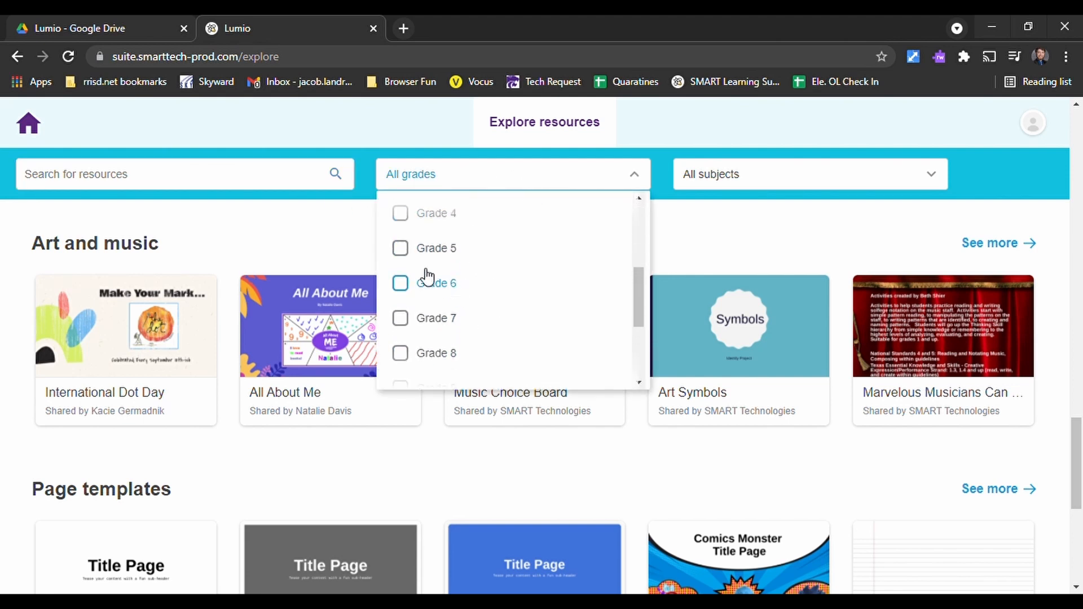
{"action": "left_click", "coordinate": [404, 250]}
{"action": "left_click", "coordinate": [765, 191]}
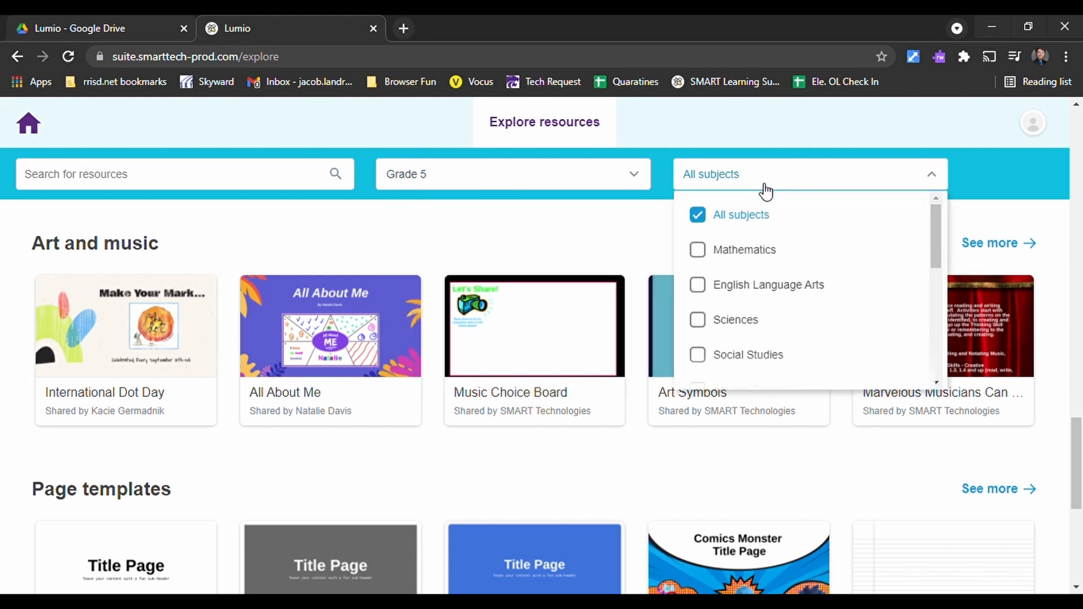
{"action": "scroll", "coordinate": [767, 316], "scroll_direction": "down", "scroll_amount": 1}
{"action": "left_click", "coordinate": [730, 265]}
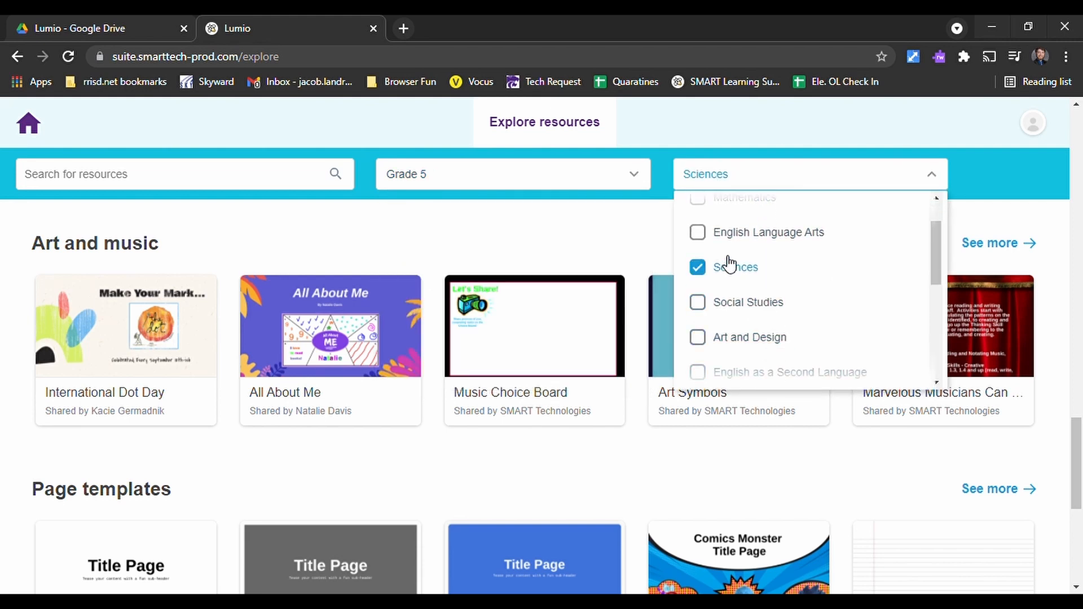
{"action": "left_click", "coordinate": [590, 242]}
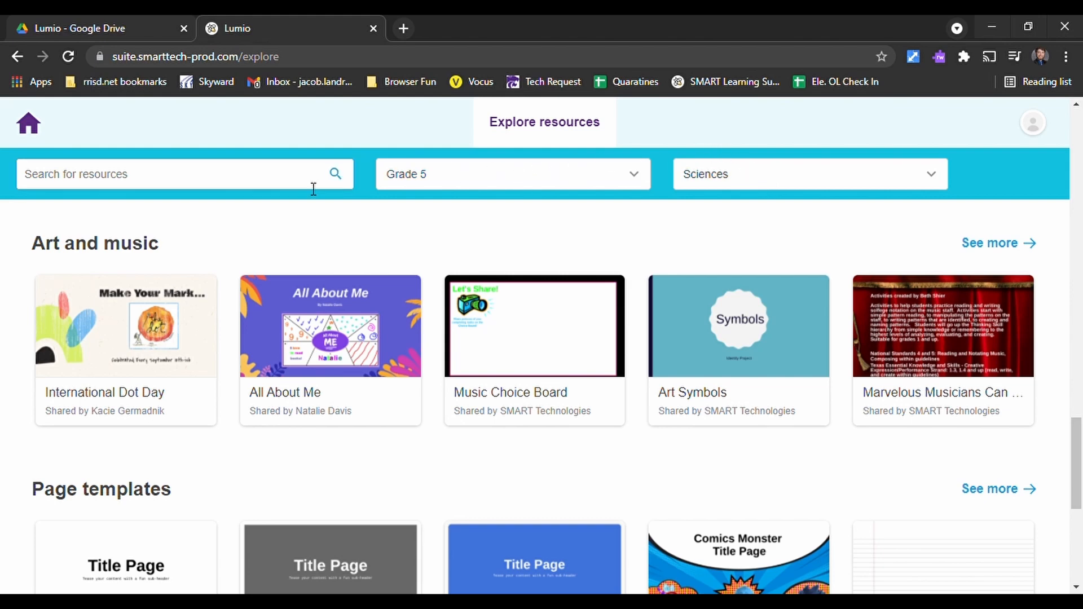
{"action": "left_click", "coordinate": [337, 176]}
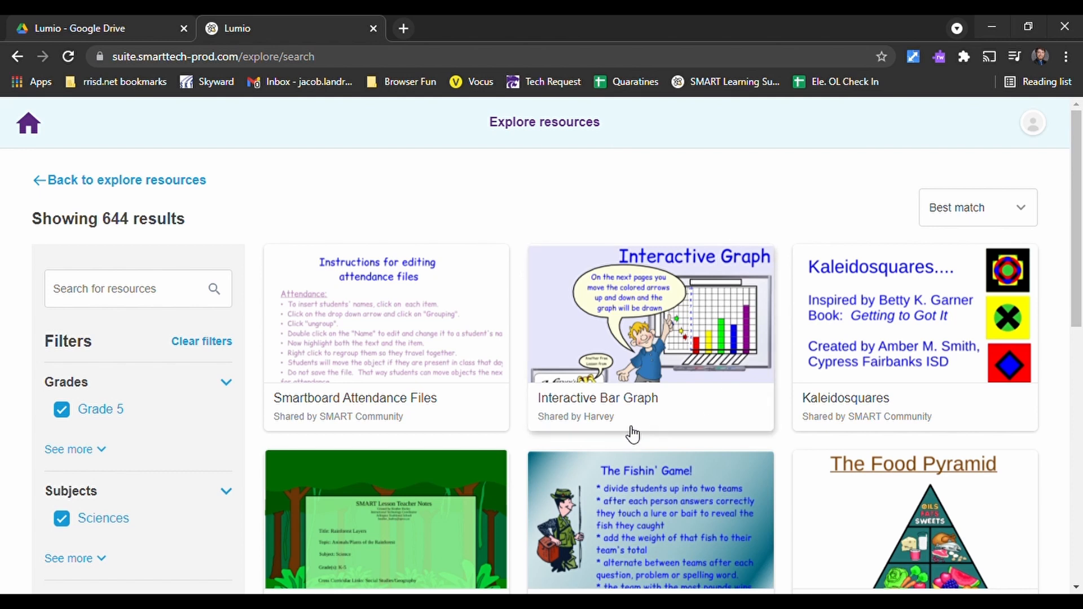
- Look through the Grade 5 Sciences search results and the additional filters for standards and location
{"action": "scroll", "coordinate": [795, 450], "scroll_direction": "down", "scroll_amount": 1}
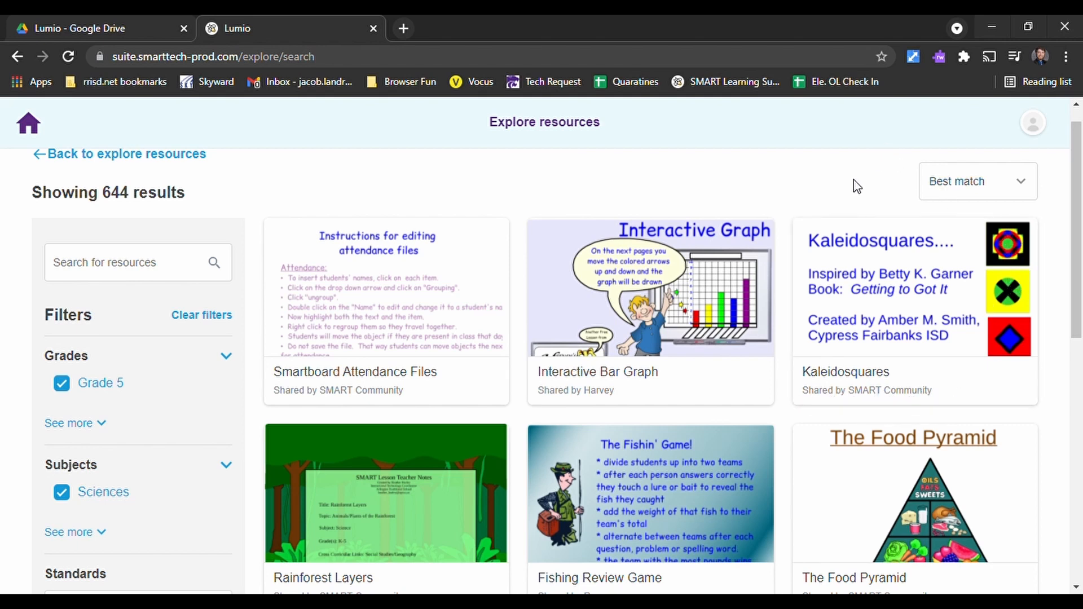
{"action": "scroll", "coordinate": [785, 242], "scroll_direction": "down", "scroll_amount": 3}
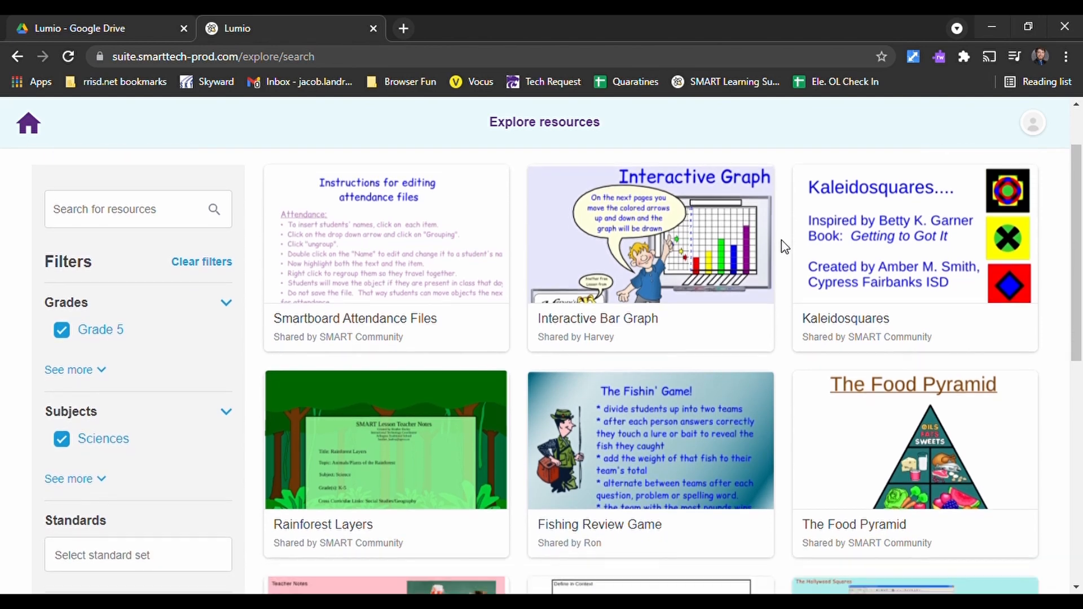
{"action": "scroll", "coordinate": [785, 228], "scroll_direction": "down", "scroll_amount": 2}
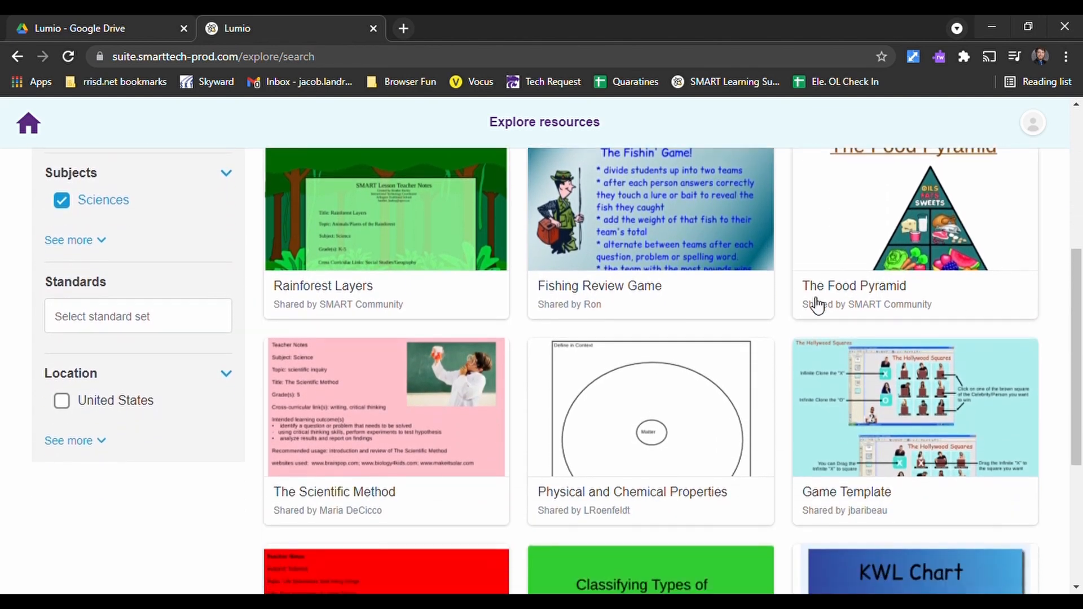
{"action": "scroll", "coordinate": [622, 295], "scroll_direction": "up", "scroll_amount": 1}
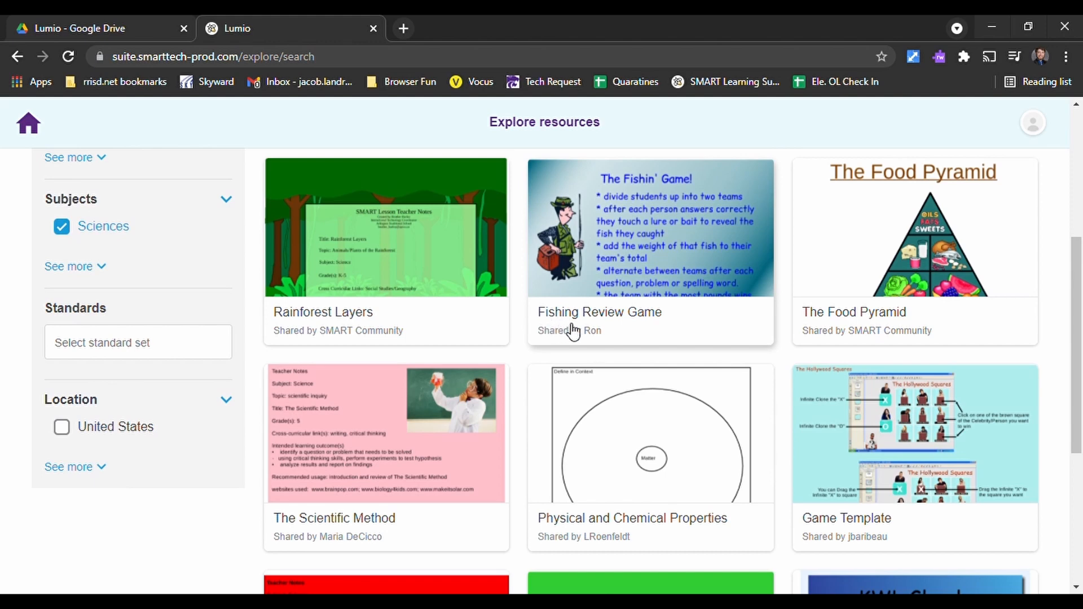
- Browse the Grade 5 Sciences results, open the Rainforest Layers resource and examine its page preview
{"action": "scroll", "coordinate": [493, 344], "scroll_direction": "down", "scroll_amount": 1}
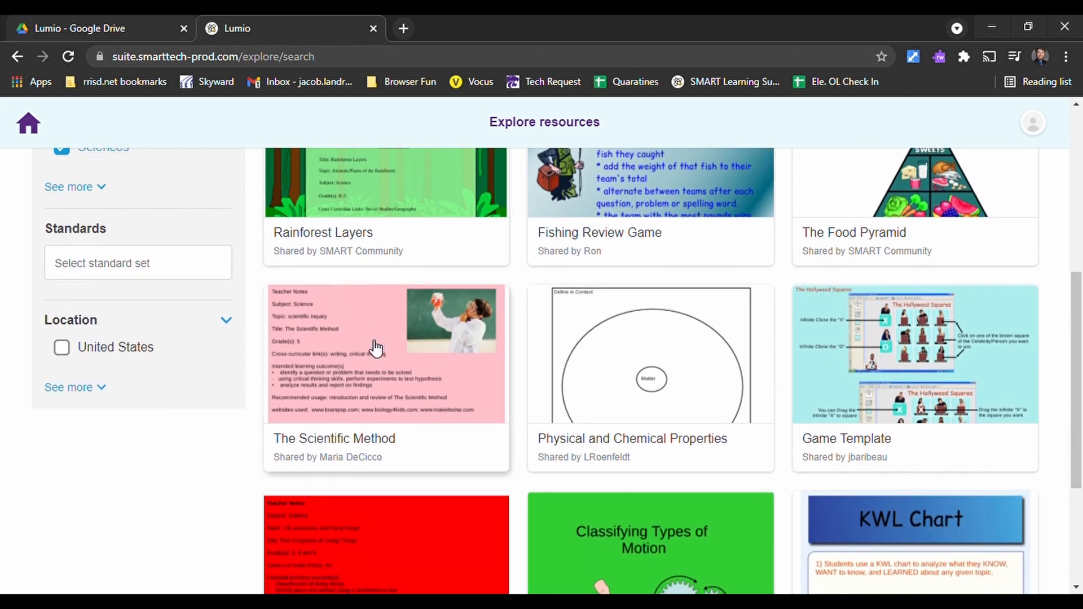
{"action": "scroll", "coordinate": [376, 348], "scroll_direction": "down", "scroll_amount": 4}
{"action": "scroll", "coordinate": [341, 333], "scroll_direction": "up", "scroll_amount": 6}
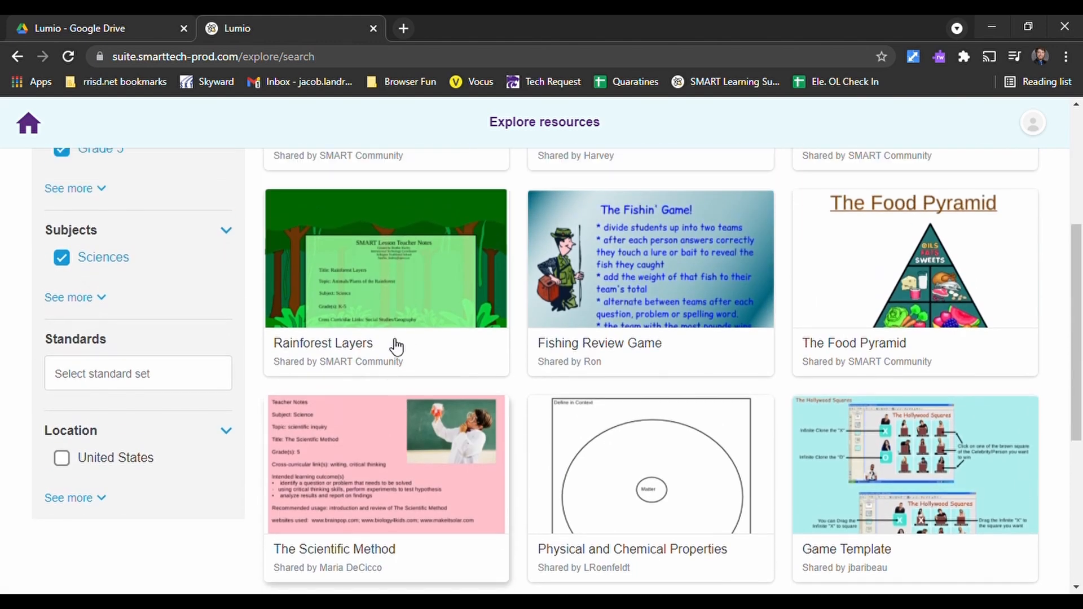
{"action": "scroll", "coordinate": [396, 347], "scroll_direction": "up", "scroll_amount": 2}
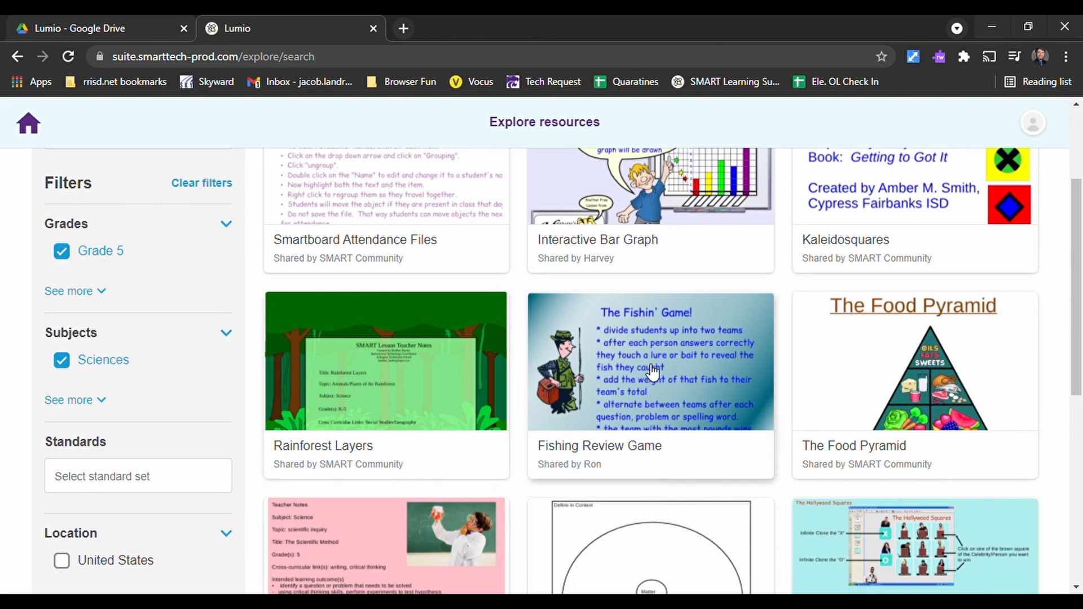
{"action": "left_click", "coordinate": [387, 372]}
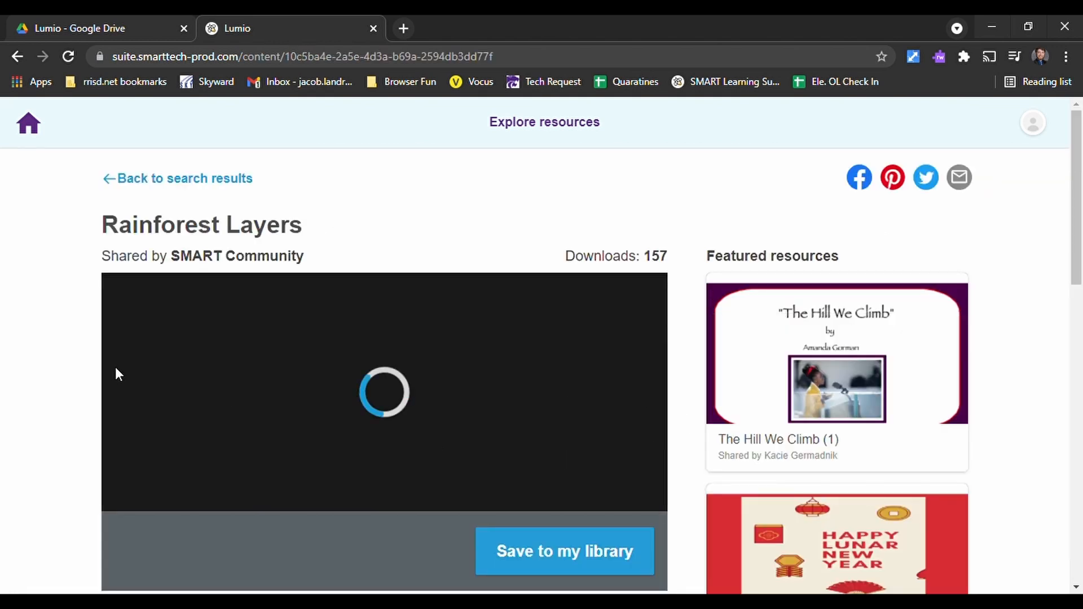
{"action": "scroll", "coordinate": [92, 365], "scroll_direction": "down", "scroll_amount": 2}
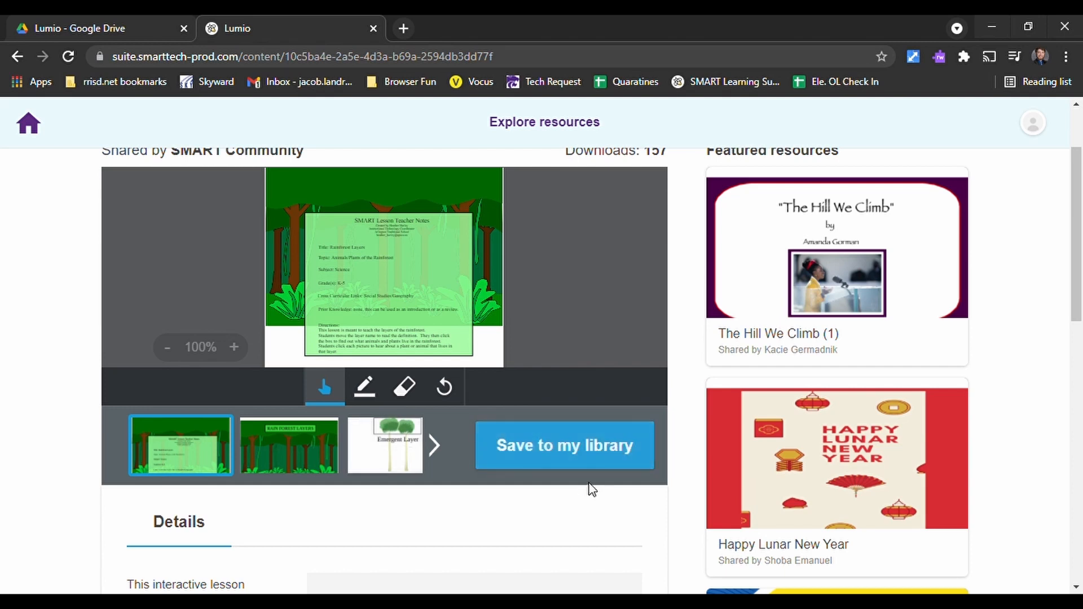
{"action": "scroll", "coordinate": [484, 517], "scroll_direction": "up", "scroll_amount": 2}
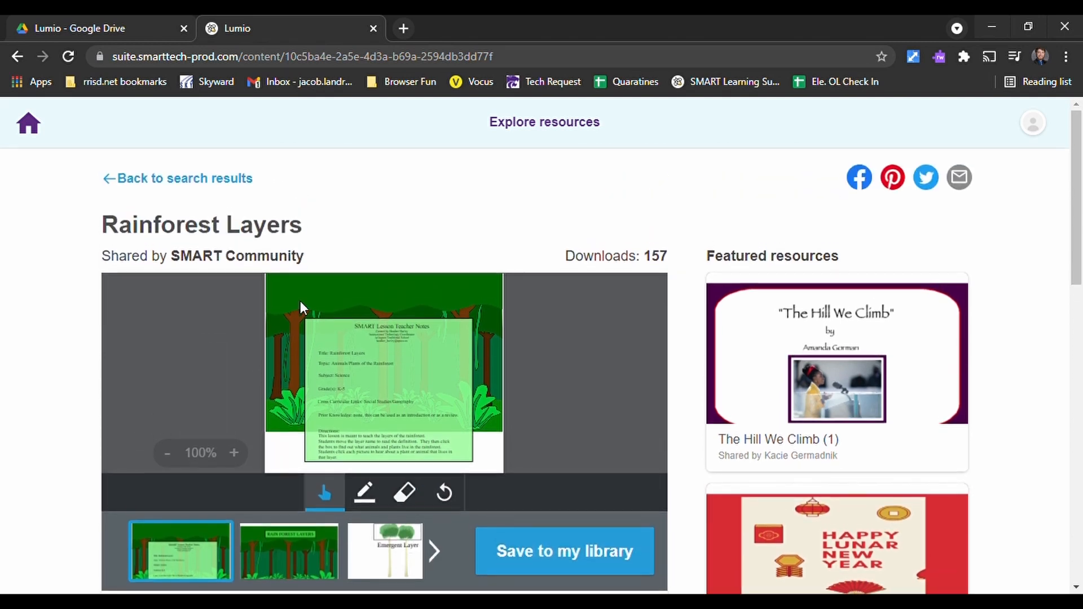
- Return to the library and open the lesson Exploring with NASA's Perseverance Mars Rover for editing
{"action": "left_click", "coordinate": [29, 122]}
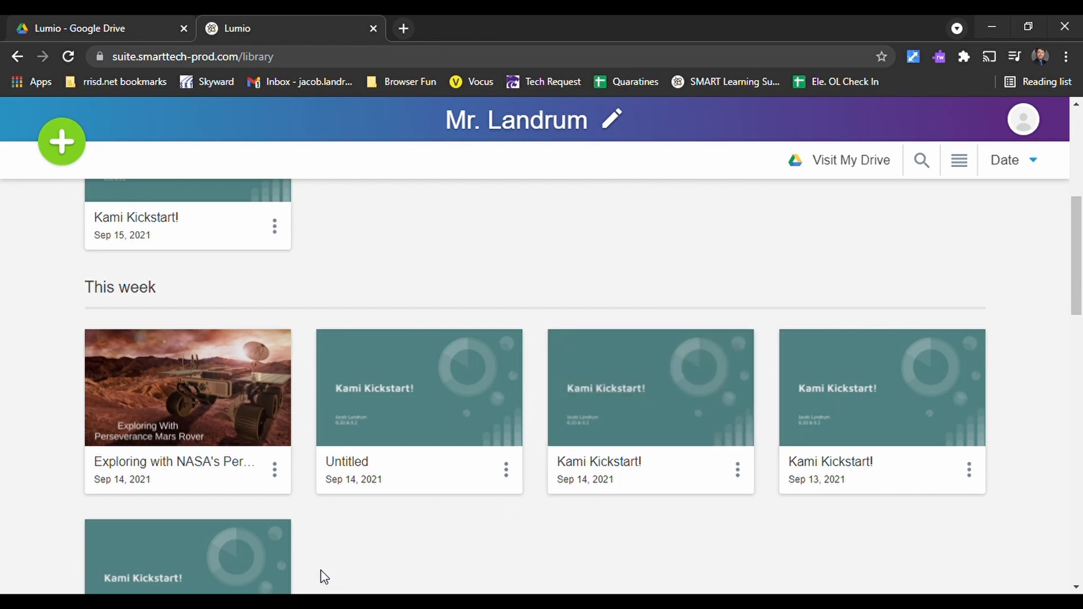
{"action": "mouse_move", "coordinate": [290, 490]}
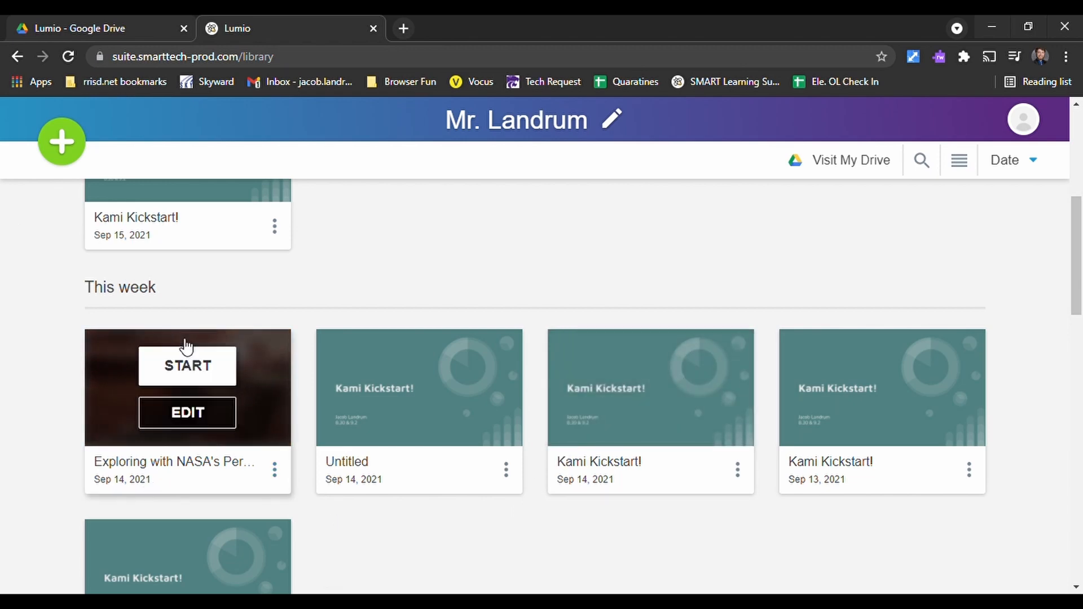
{"action": "scroll", "coordinate": [416, 310], "scroll_direction": "up", "scroll_amount": 3}
{"action": "scroll", "coordinate": [416, 310], "scroll_direction": "up", "scroll_amount": 3}
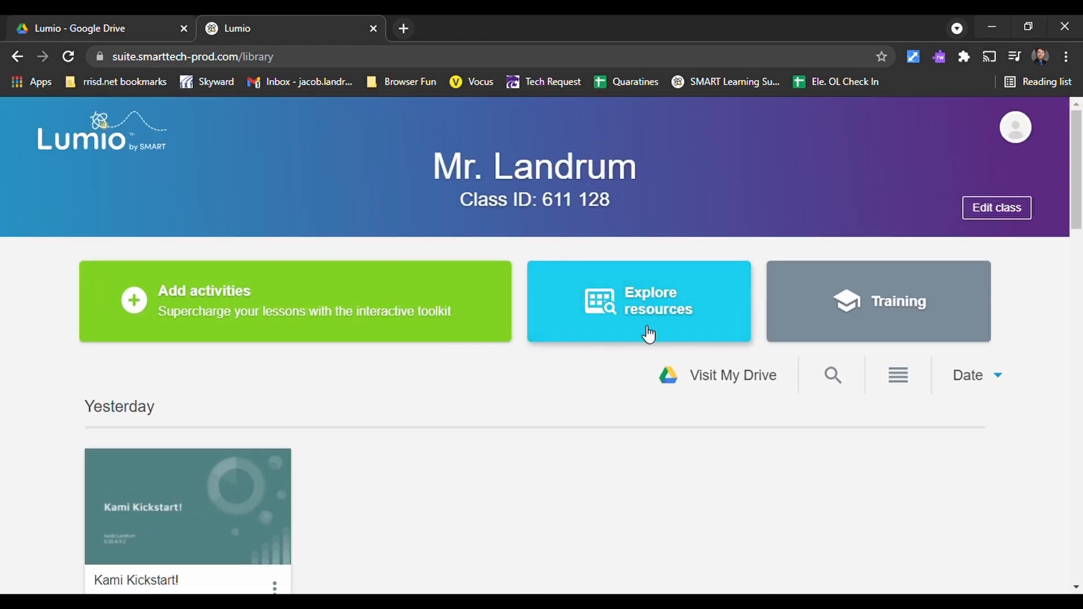
{"action": "scroll", "coordinate": [314, 416], "scroll_direction": "down", "scroll_amount": 6}
{"action": "mouse_move", "coordinate": [245, 428]}
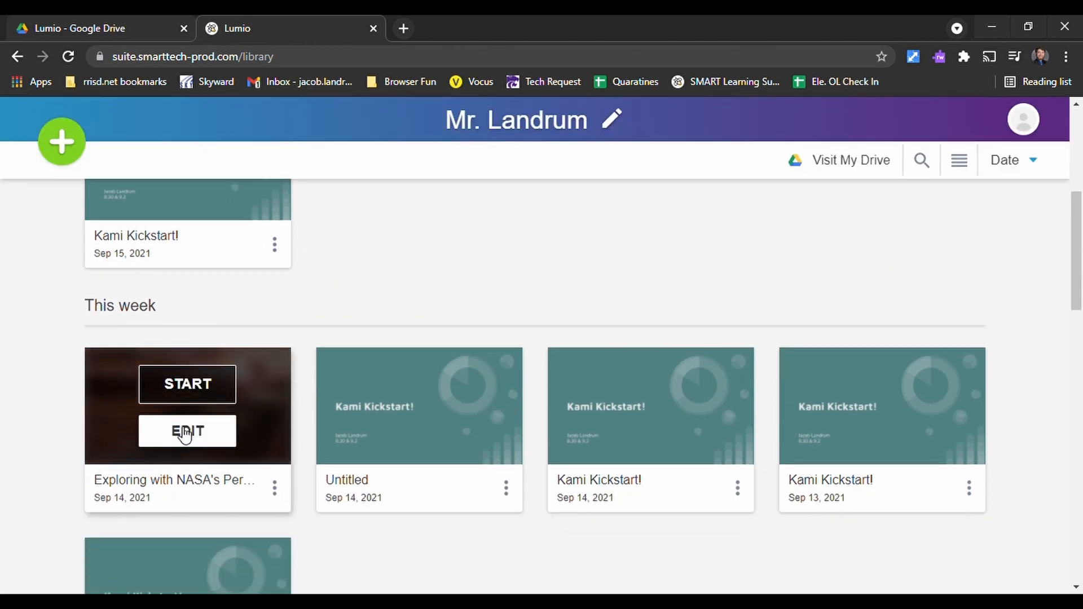
{"action": "left_click", "coordinate": [182, 432]}
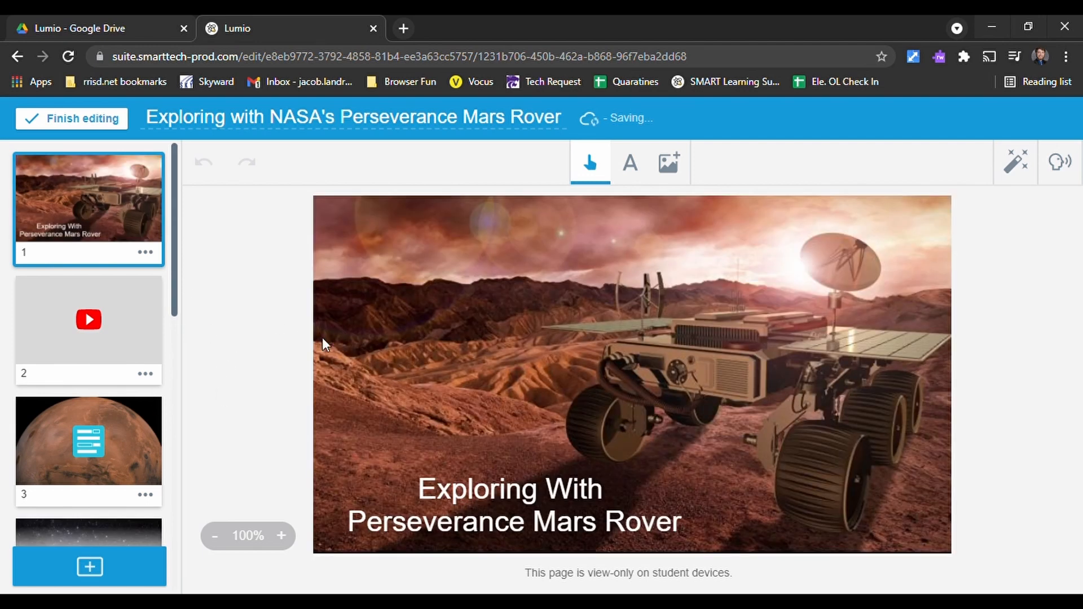
{"action": "scroll", "coordinate": [107, 333], "scroll_direction": "down", "scroll_amount": 3}
{"action": "left_click", "coordinate": [113, 295]}
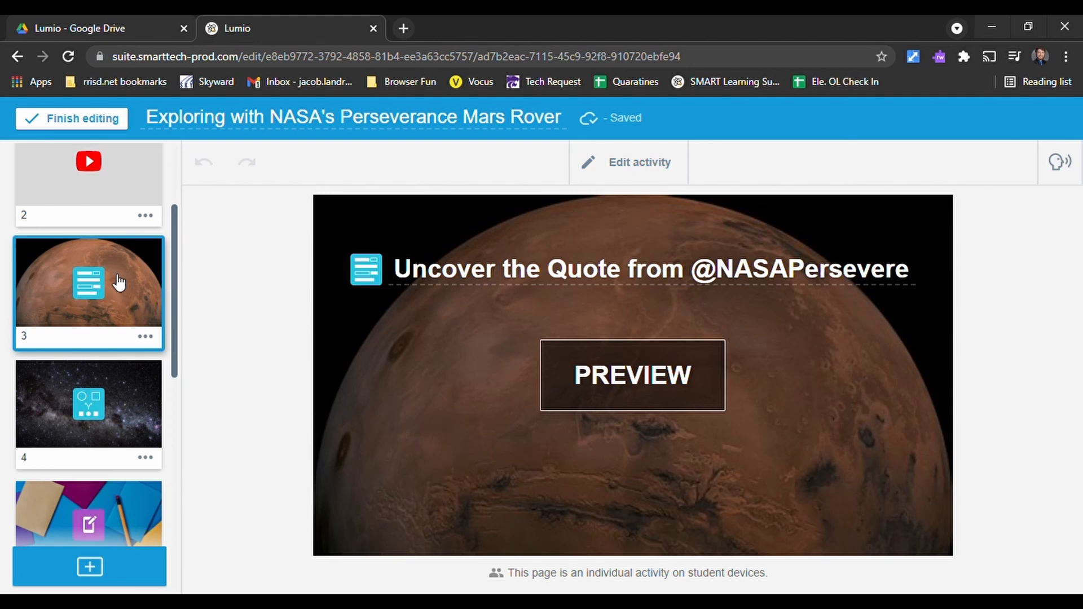
{"action": "left_click", "coordinate": [652, 373]}
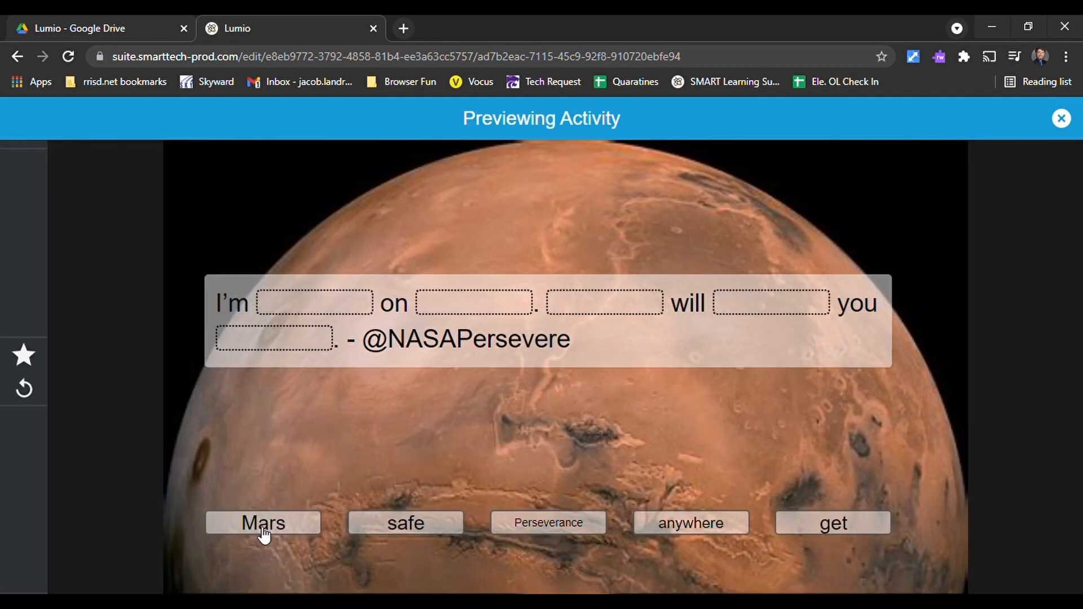
- Fill the quote's blanks in order with safe, Mars, Perseverance, get and anywhere, check the answers and close the preview
{"action": "left_click_drag", "start_coordinate": [263, 528], "coordinate": [478, 306]}
{"action": "left_click_drag", "start_coordinate": [426, 520], "coordinate": [314, 308]}
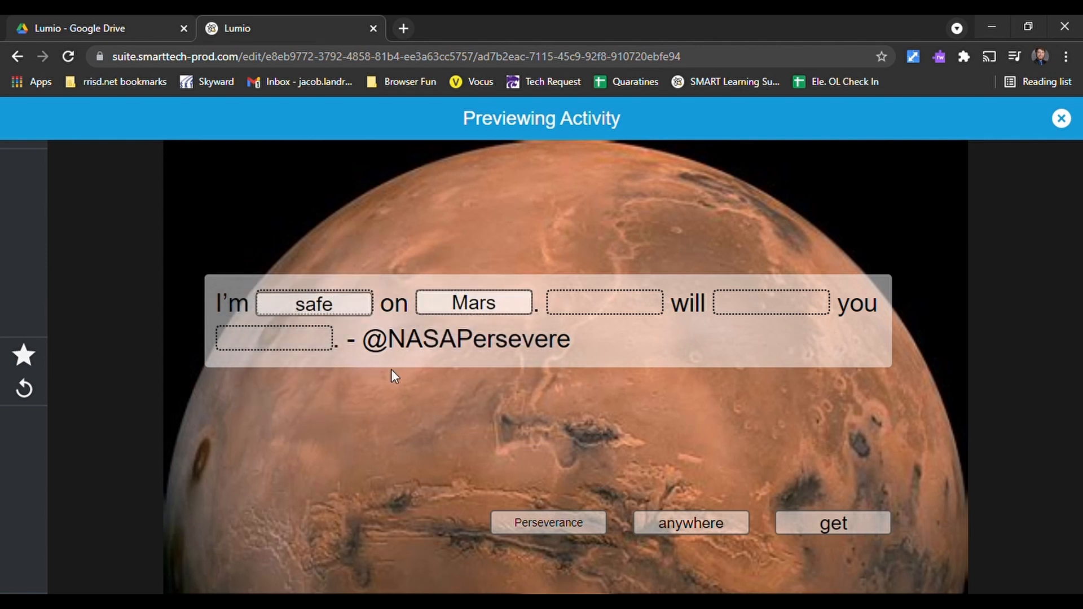
{"action": "left_click_drag", "start_coordinate": [566, 537], "coordinate": [624, 319]}
{"action": "left_click_drag", "start_coordinate": [843, 522], "coordinate": [787, 303]}
{"action": "left_click_drag", "start_coordinate": [725, 520], "coordinate": [286, 342]}
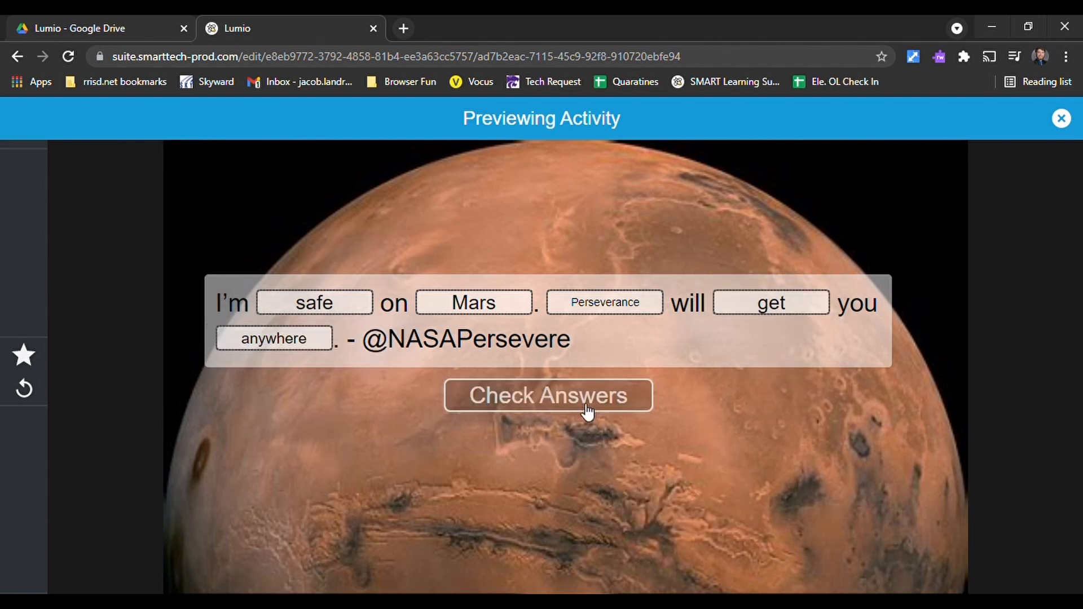
{"action": "left_click", "coordinate": [588, 399]}
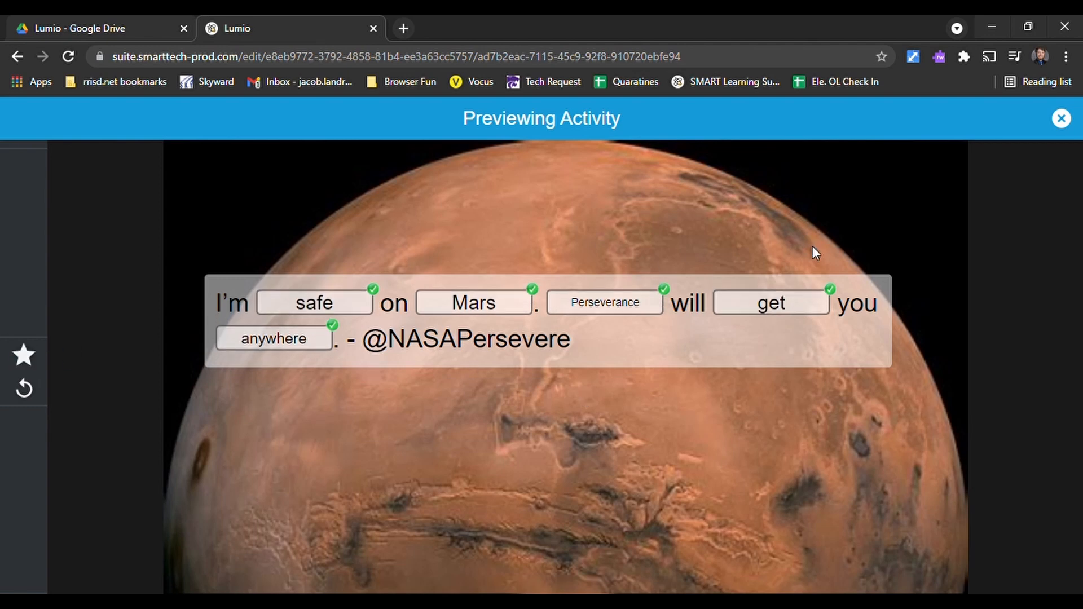
{"action": "left_click", "coordinate": [1061, 119]}
- Preview the Mars VS Earth Sorting Facts activity on page 4, examine its categories and fact tiles, and close the preview
{"action": "scroll", "coordinate": [126, 415], "scroll_direction": "down", "scroll_amount": 4}
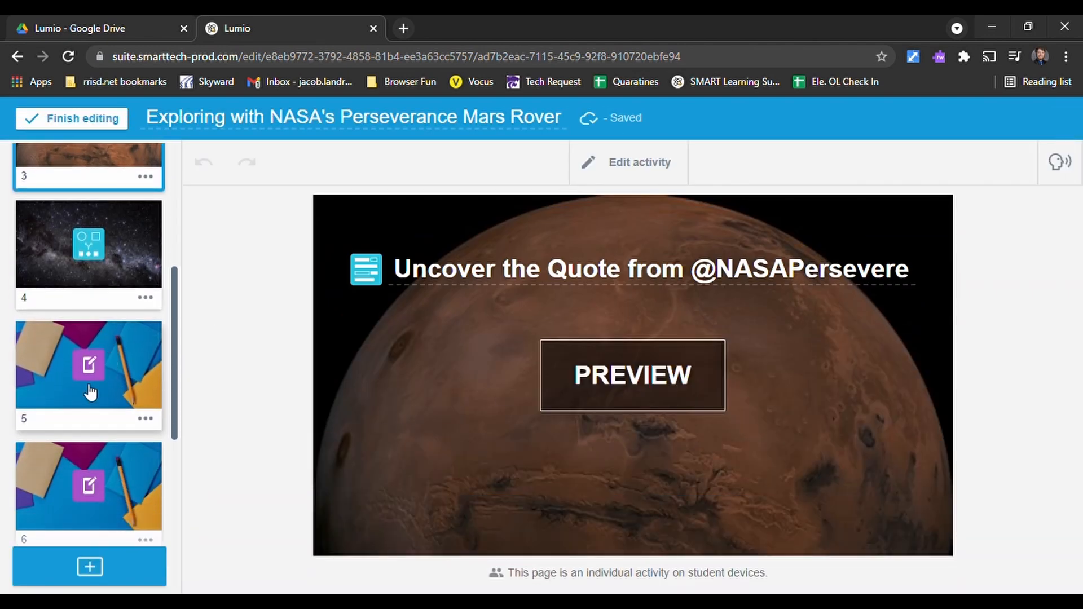
{"action": "scroll", "coordinate": [139, 440], "scroll_direction": "up", "scroll_amount": 6}
{"action": "scroll", "coordinate": [133, 429], "scroll_direction": "down", "scroll_amount": 2}
{"action": "left_click", "coordinate": [128, 449]}
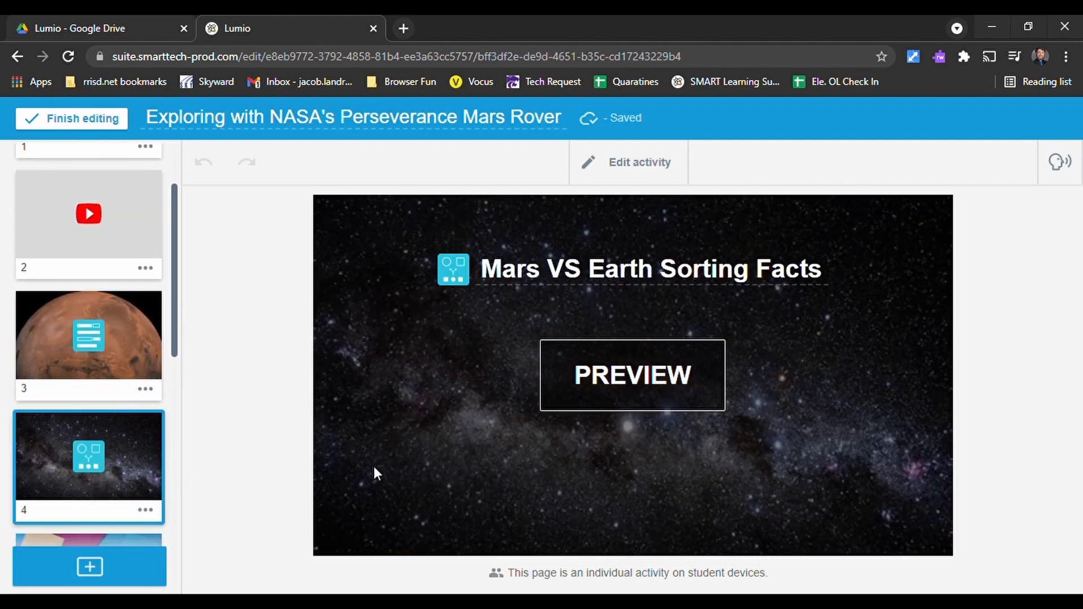
{"action": "left_click", "coordinate": [631, 392]}
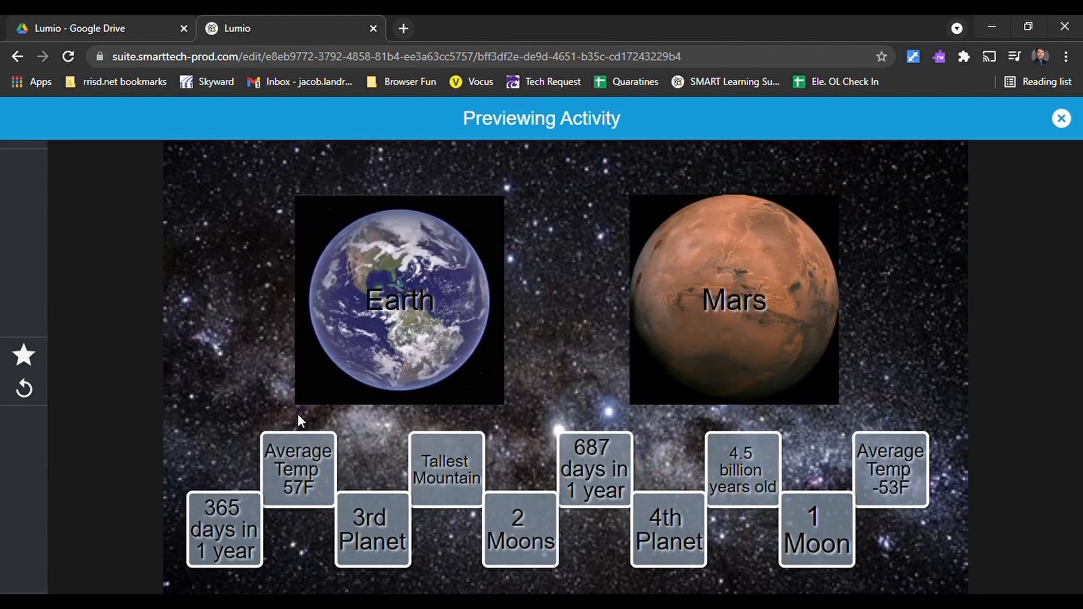
{"action": "left_click", "coordinate": [1062, 119]}
- Finish editing the Mars rover lesson and look over the saved lessons in the library
{"action": "left_click", "coordinate": [93, 119]}
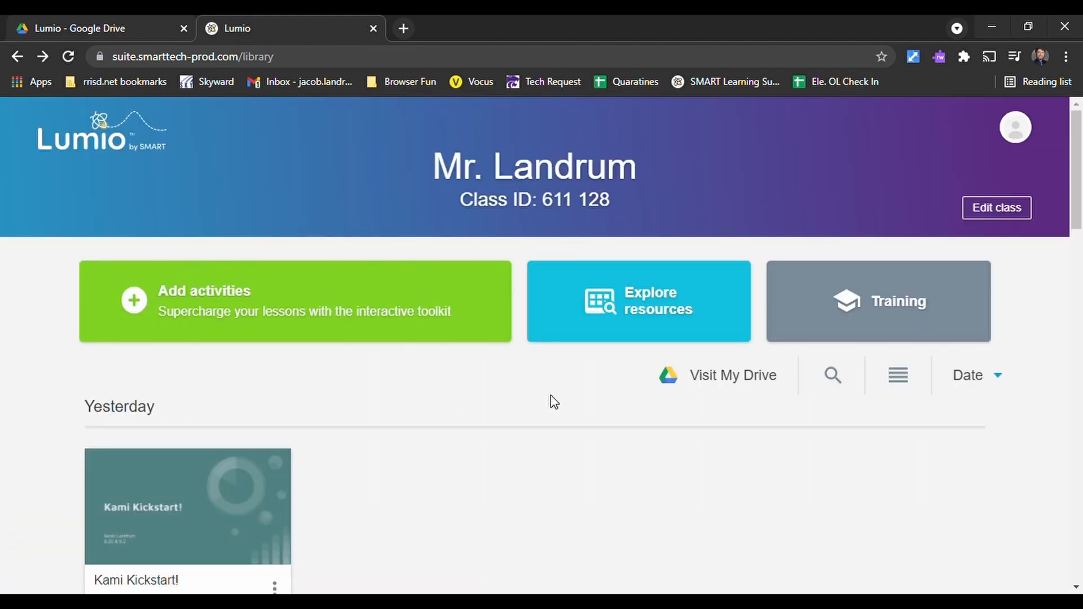
{"action": "scroll", "coordinate": [307, 387], "scroll_direction": "down", "scroll_amount": 5}
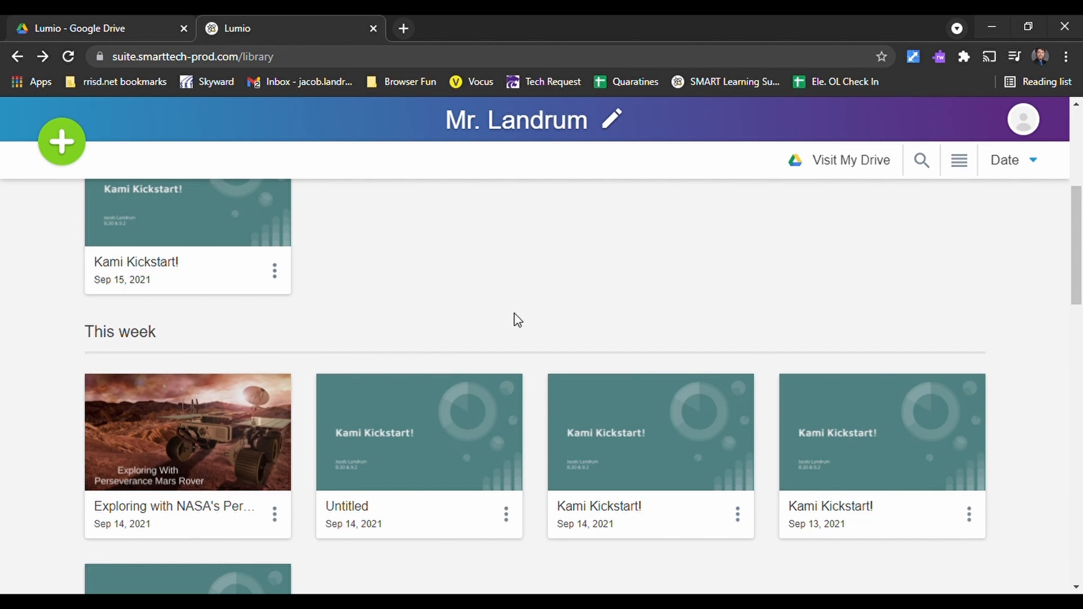
{"action": "scroll", "coordinate": [518, 319], "scroll_direction": "up", "scroll_amount": 5}
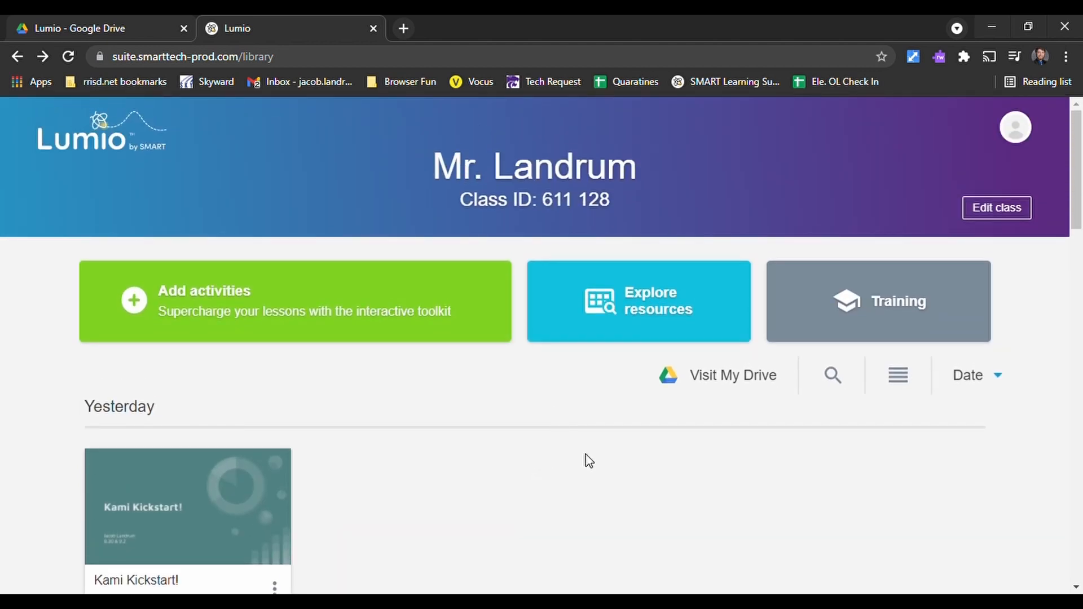